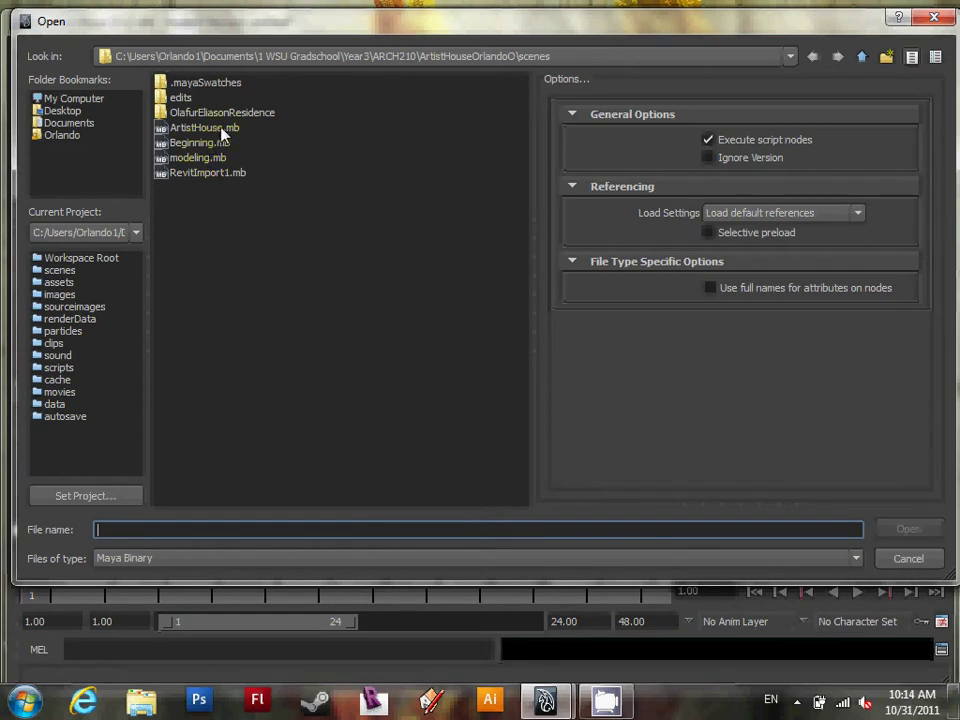
Step: Open the RevitImport1.mb scene, minimize the Render View window and view the house model
click(205, 173)
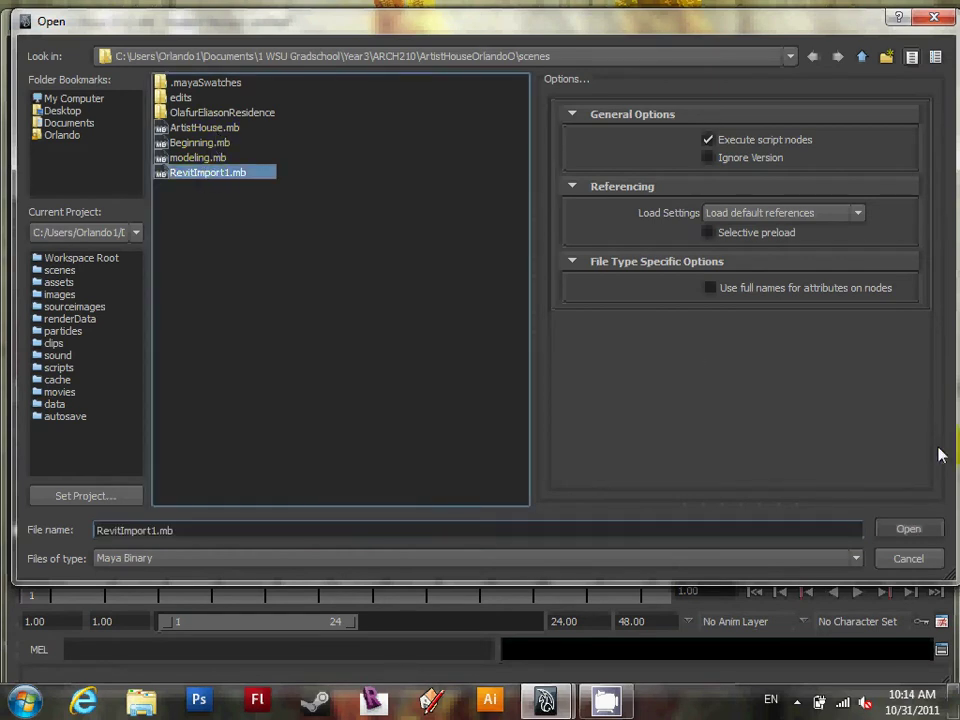
click(906, 528)
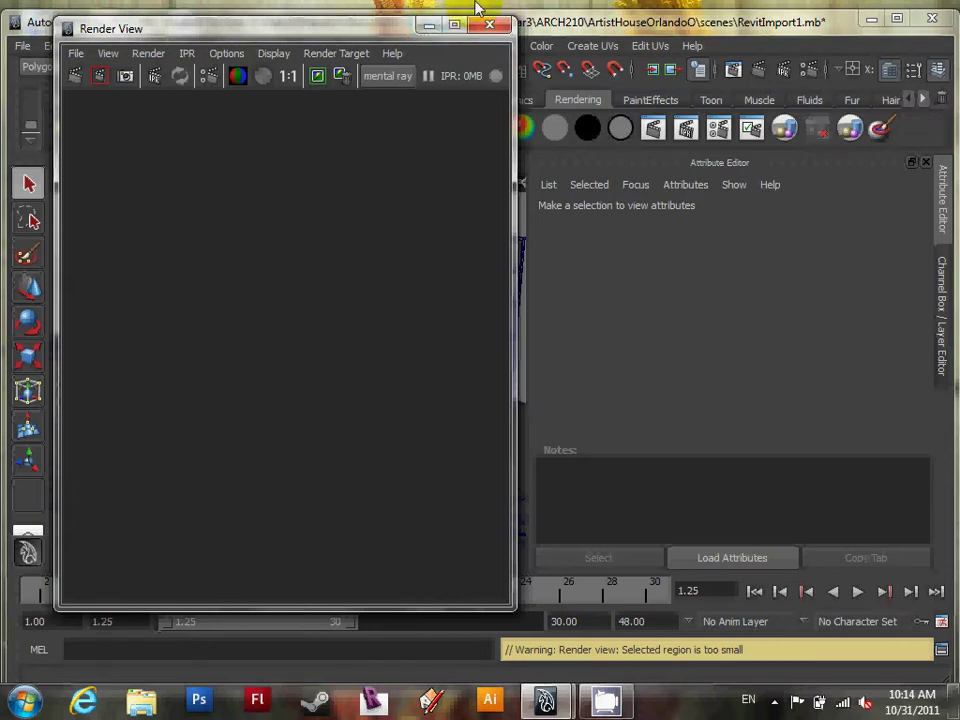
click(428, 25)
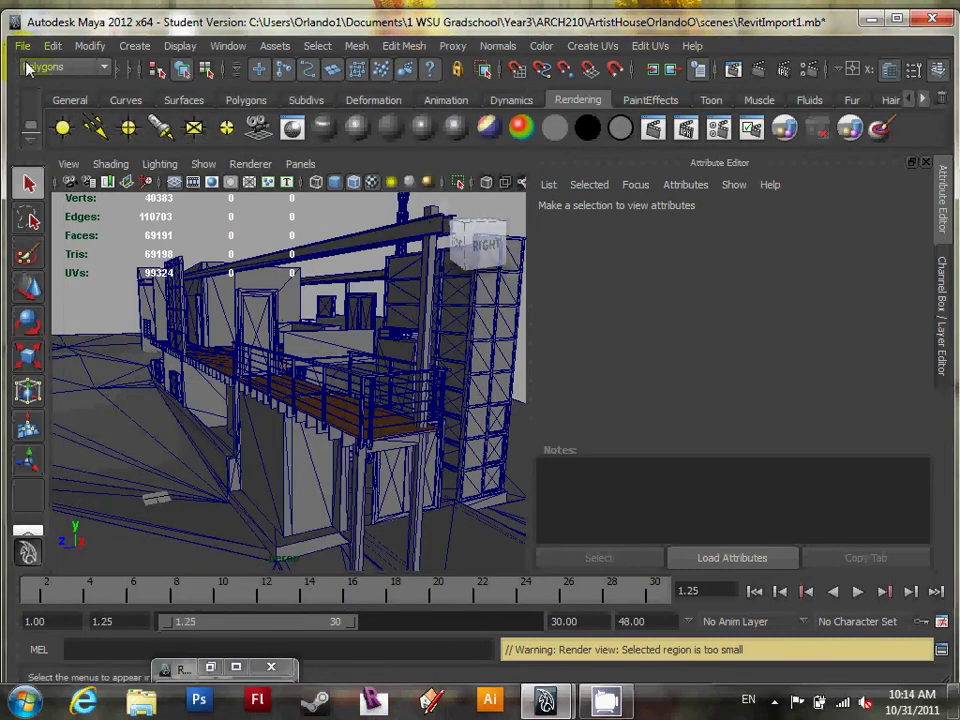
click(399, 364)
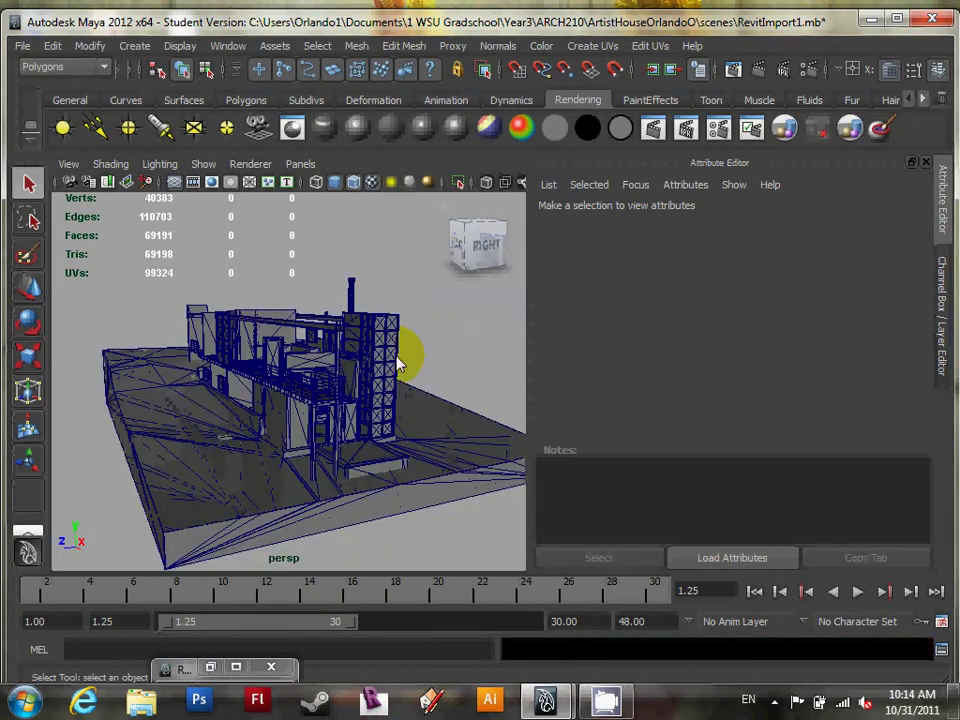
key(space)
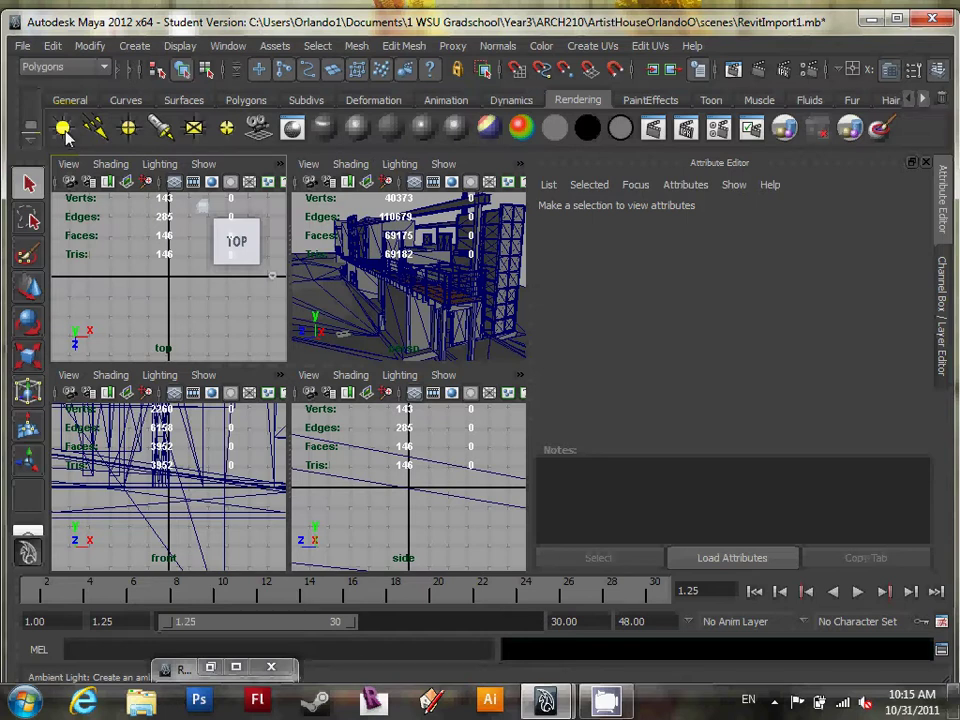
Step: Start a new empty scene, discarding the changes to the current one
click(22, 46)
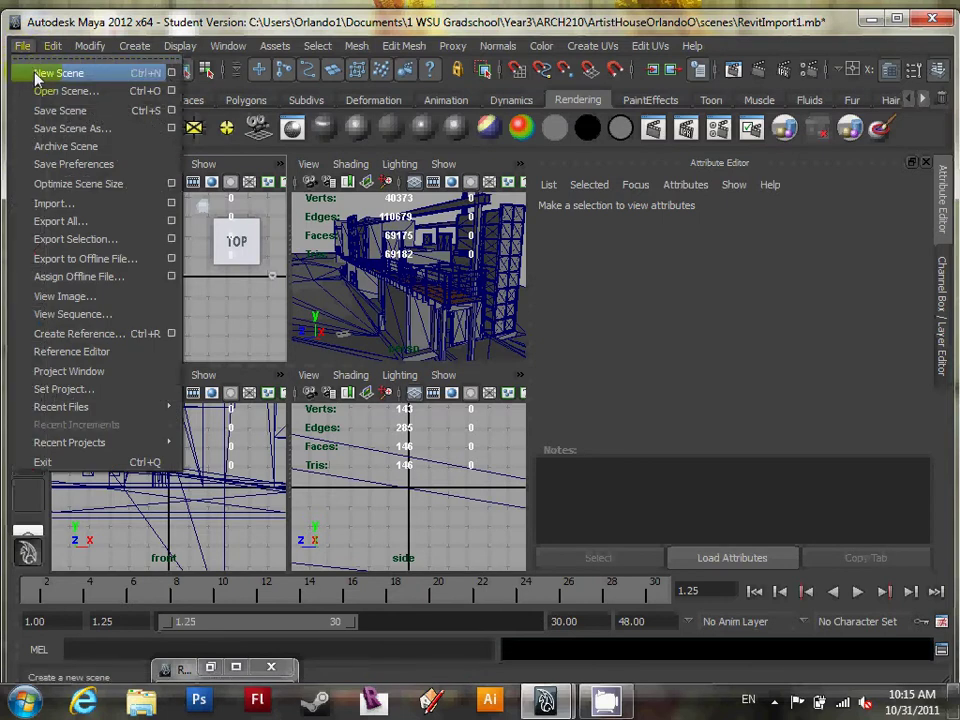
click(37, 74)
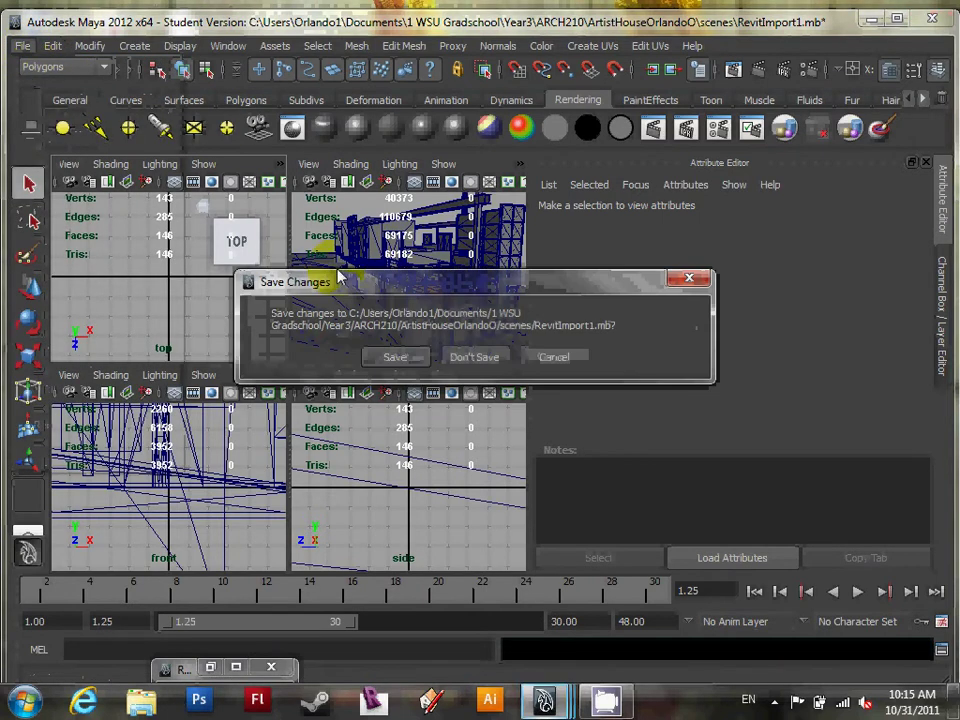
click(475, 362)
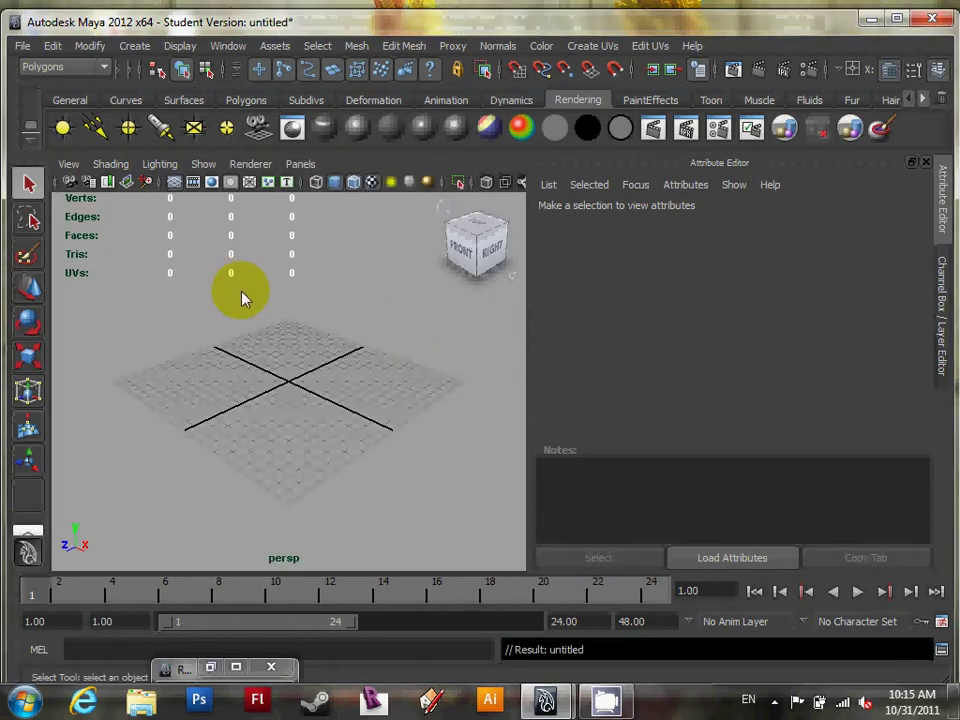
Step: Create a polygon plane at the grid centre, scaled up far beyond the grid and displayed smooth shaded
click(242, 101)
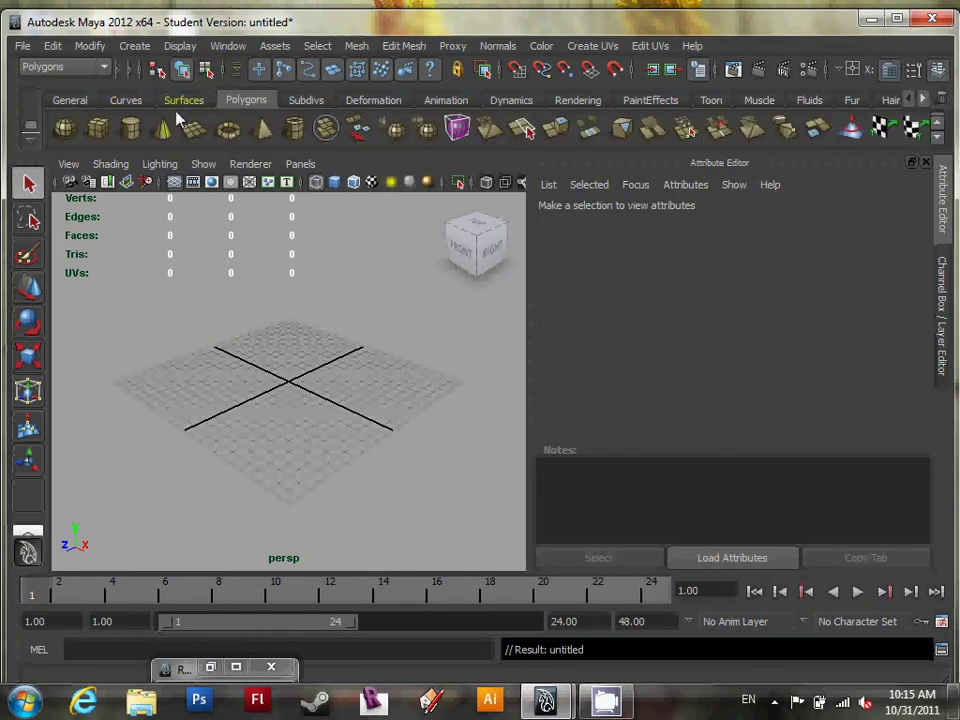
click(255, 397)
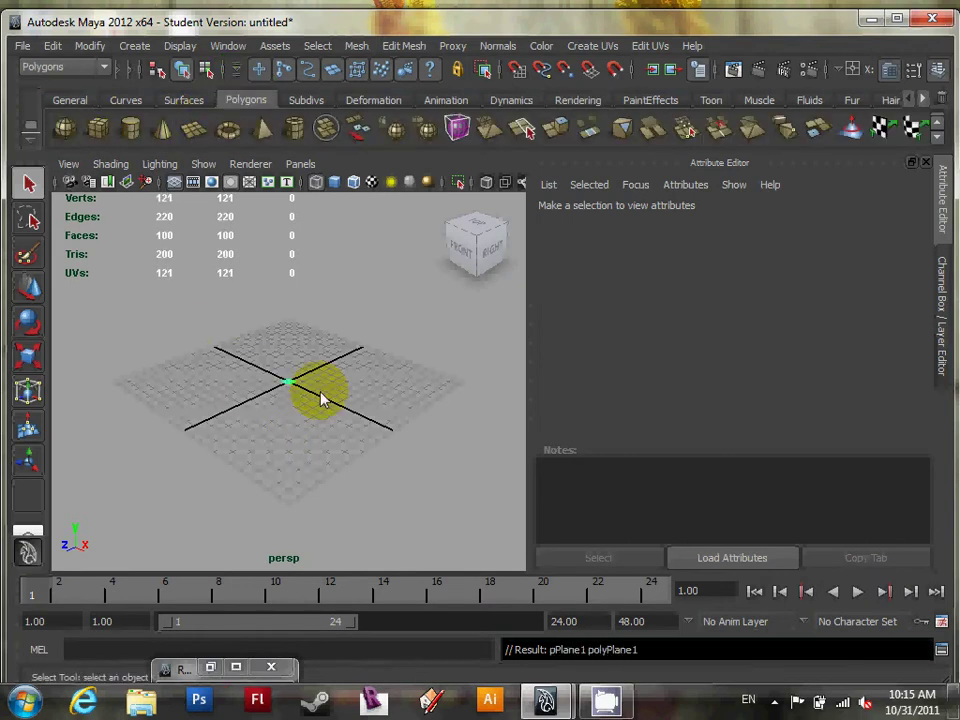
key(r)
drag(300, 392, 433, 398)
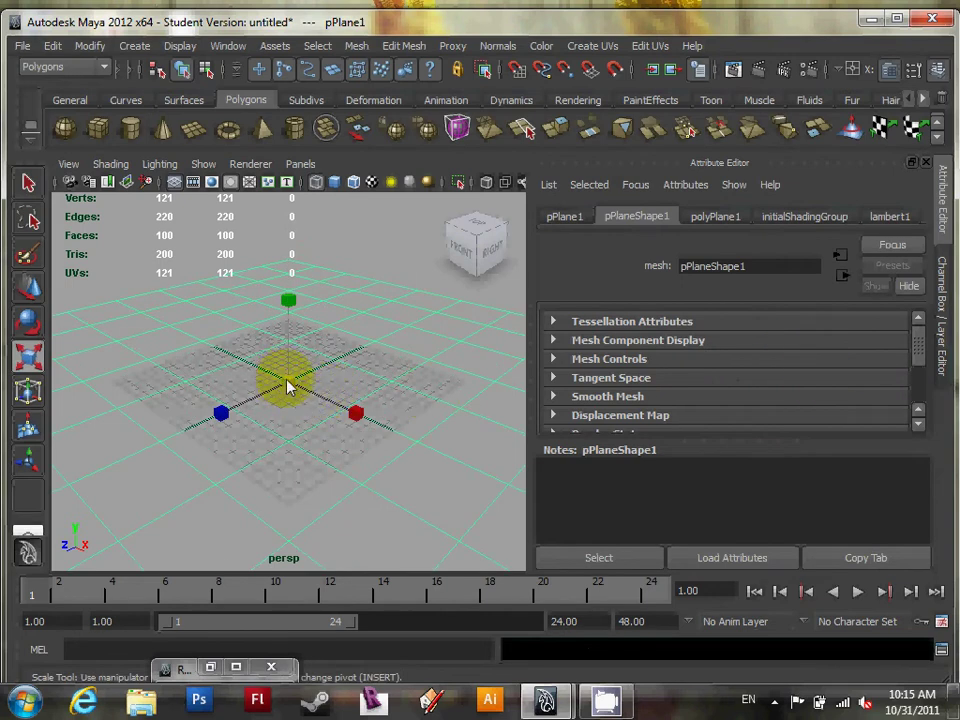
click(514, 353)
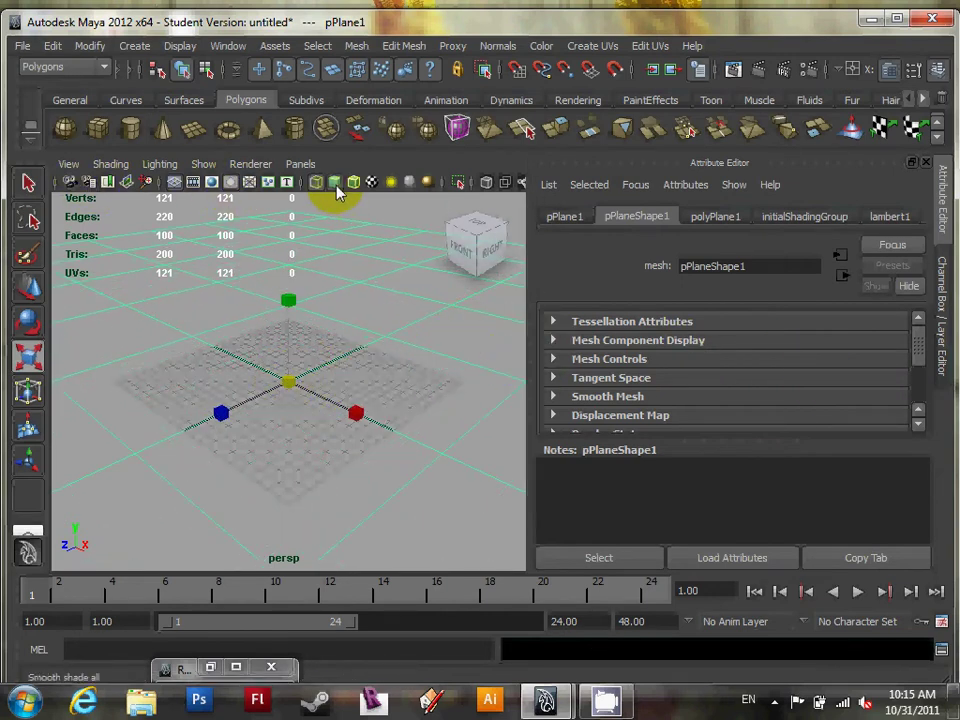
click(336, 183)
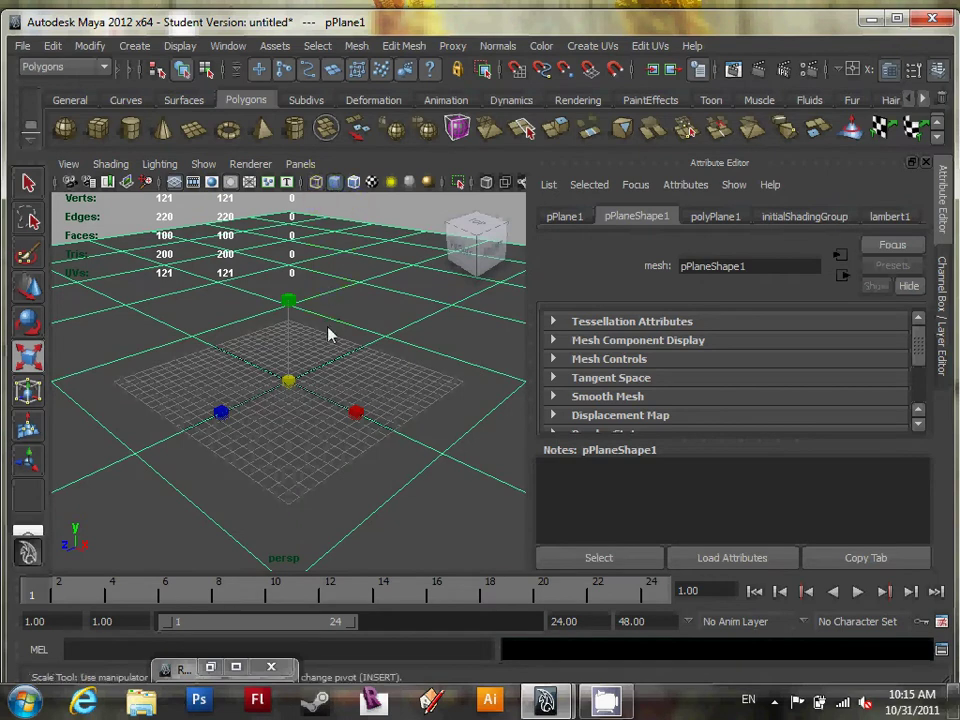
key(5)
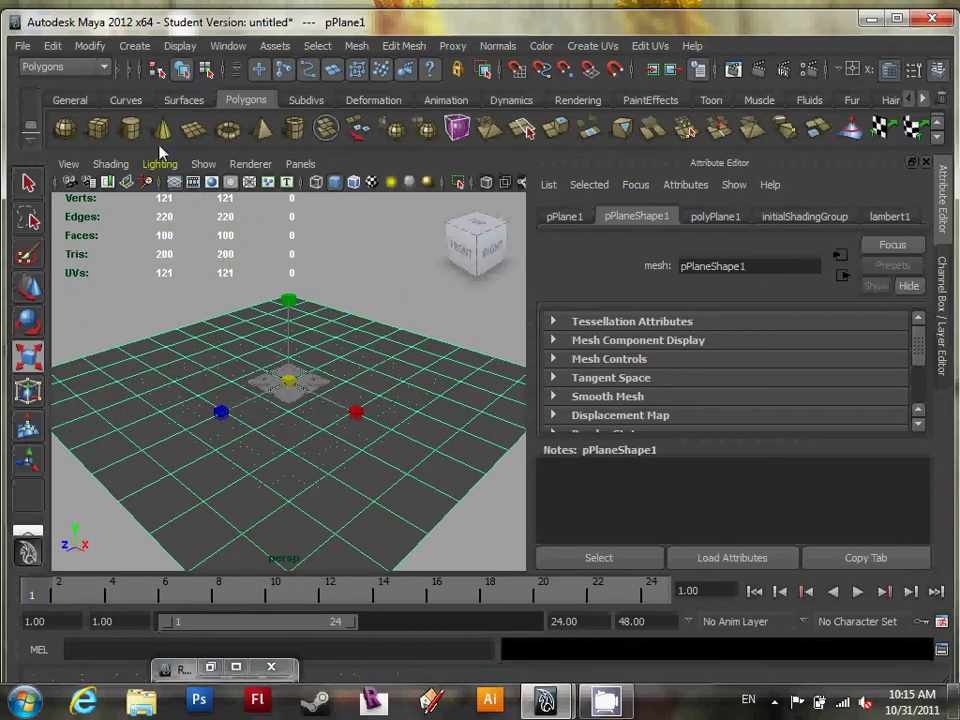
Step: Create a polygon cone and a polygon sphere at the grid centre
click(162, 128)
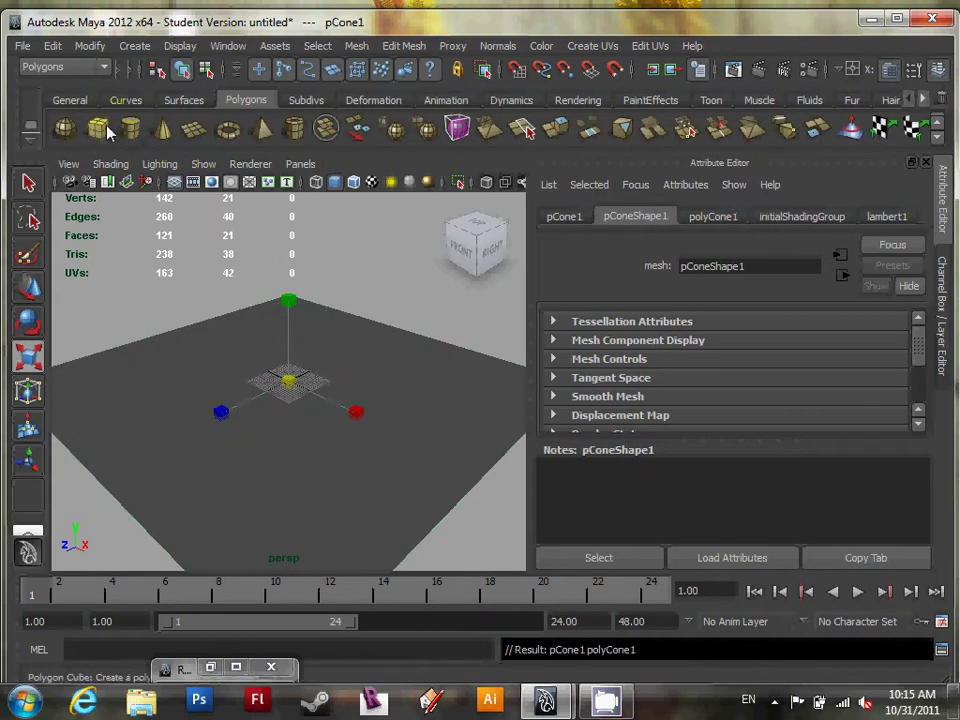
click(100, 128)
click(64, 128)
click(395, 285)
key(Delete)
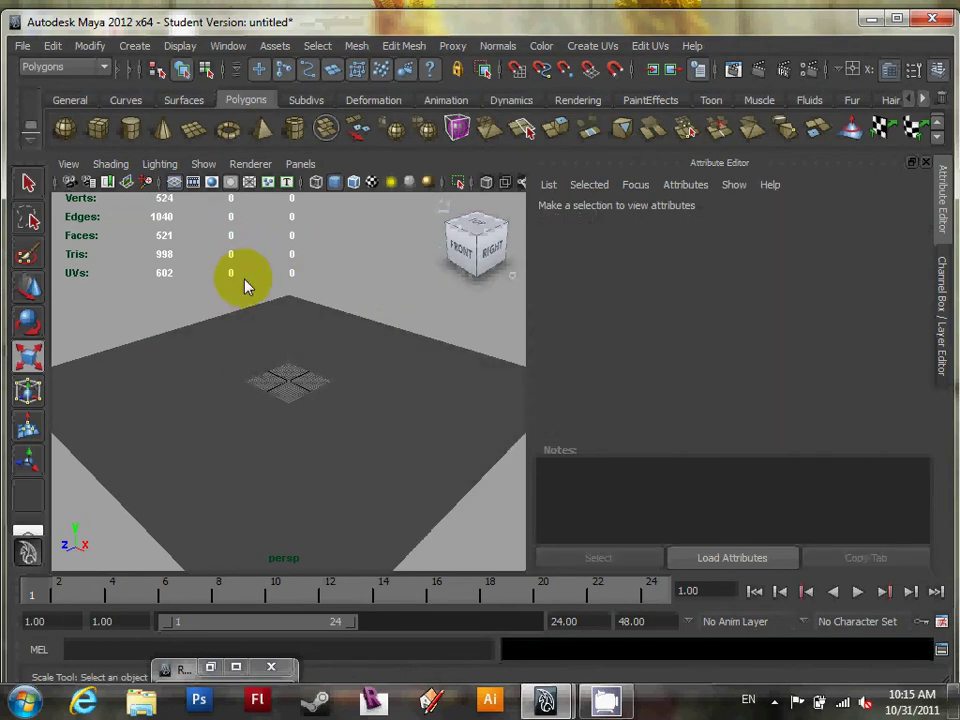
Step: Raise the sphere and the cone above the plane and move them apart to opposite sides of the grid
alt+drag(253, 321, 311, 426)
scroll(308, 397, up, 3)
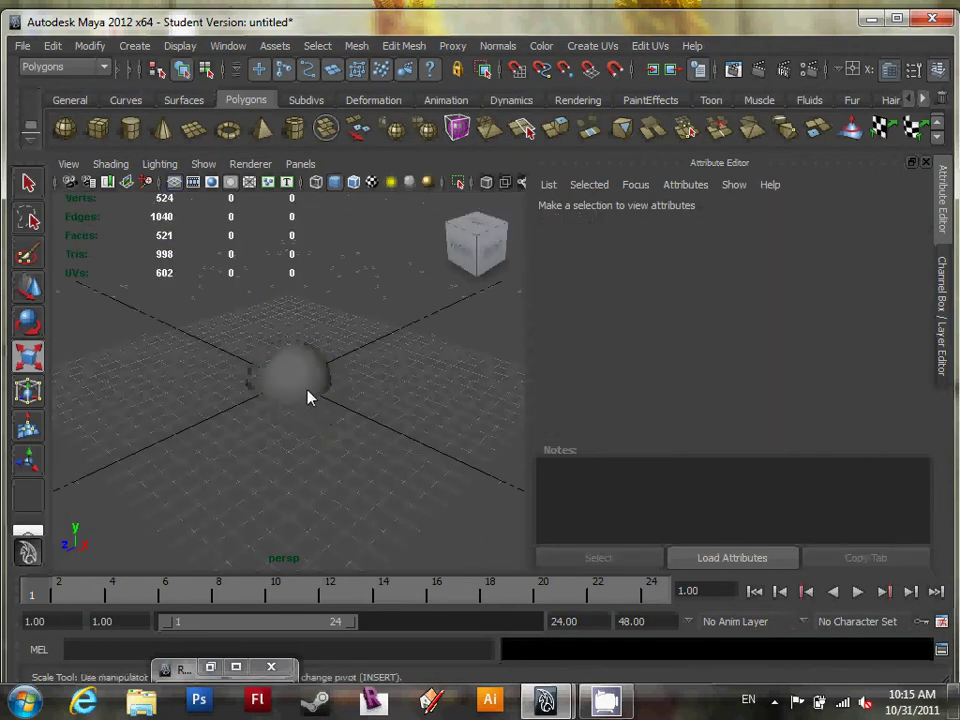
click(308, 397)
key(w)
drag(332, 403, 216, 364)
drag(192, 300, 197, 262)
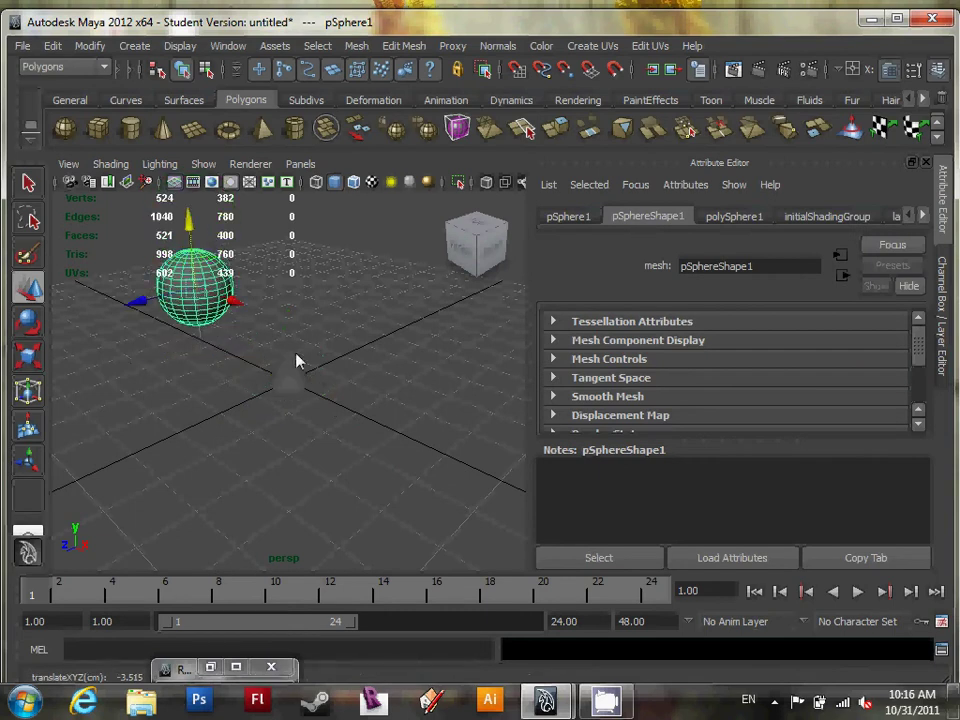
click(161, 128)
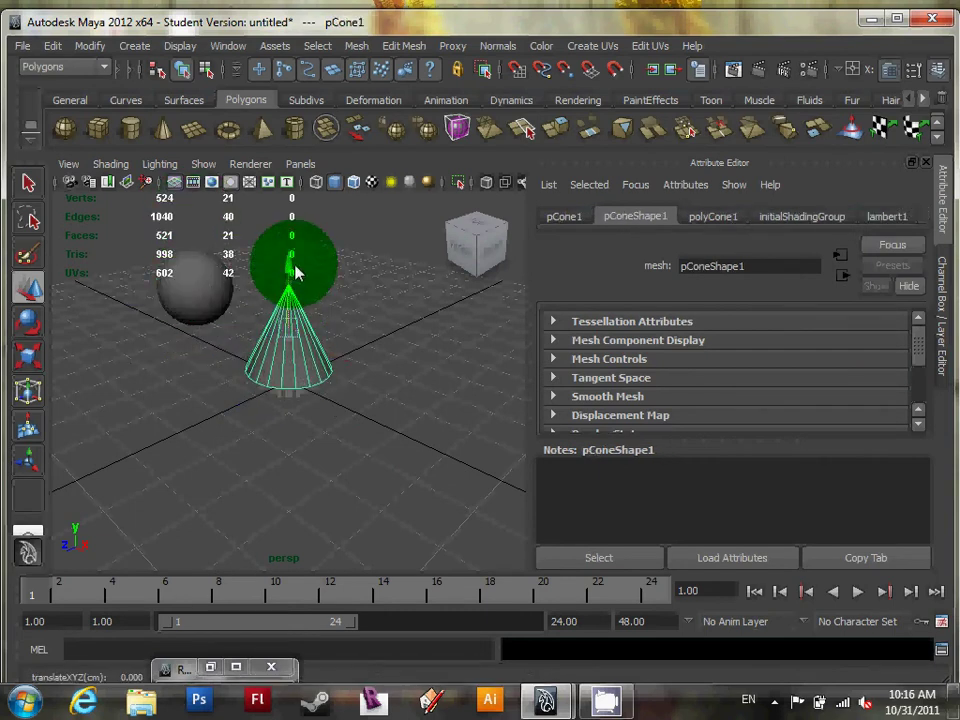
drag(290, 340, 460, 279)
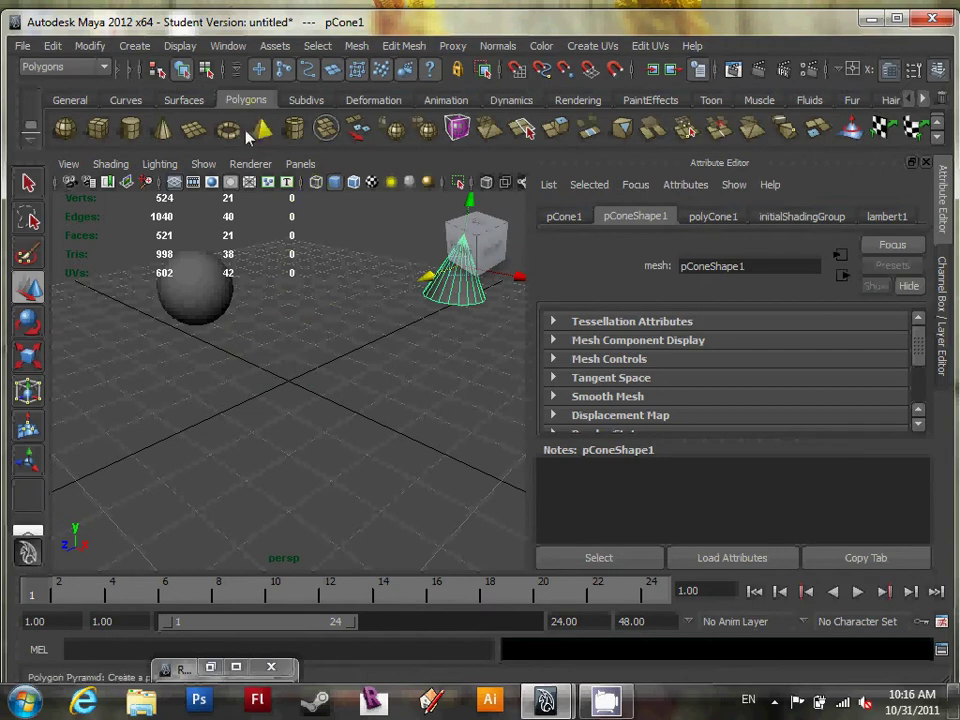
Step: Create a polygon pyramid at the grid centre, raised above the plane and scaled up larger than the sphere
click(261, 128)
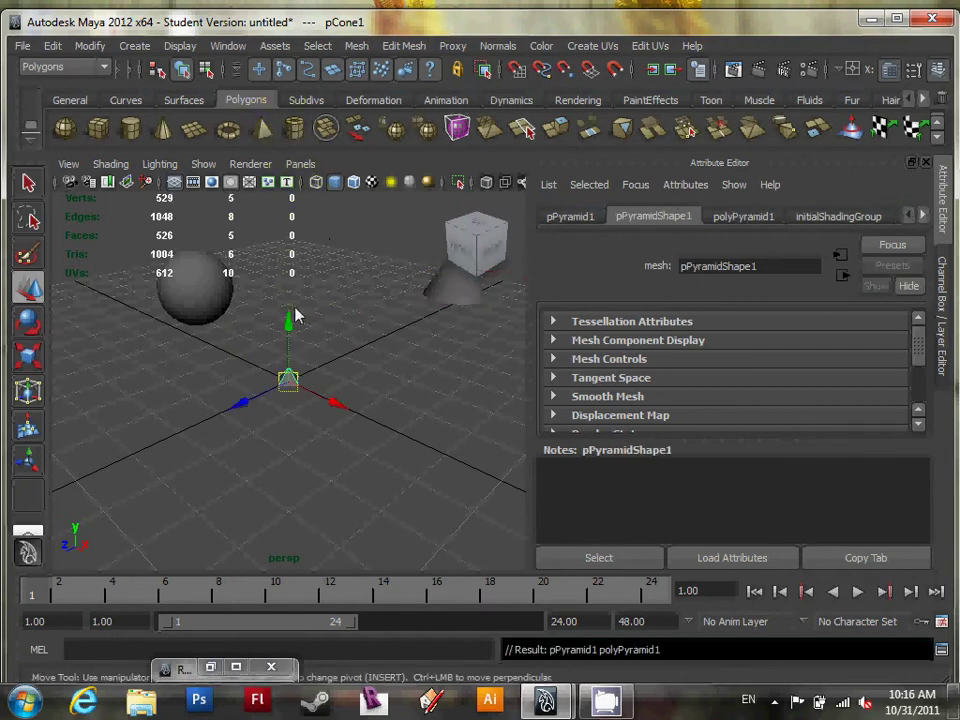
drag(289, 322, 296, 298)
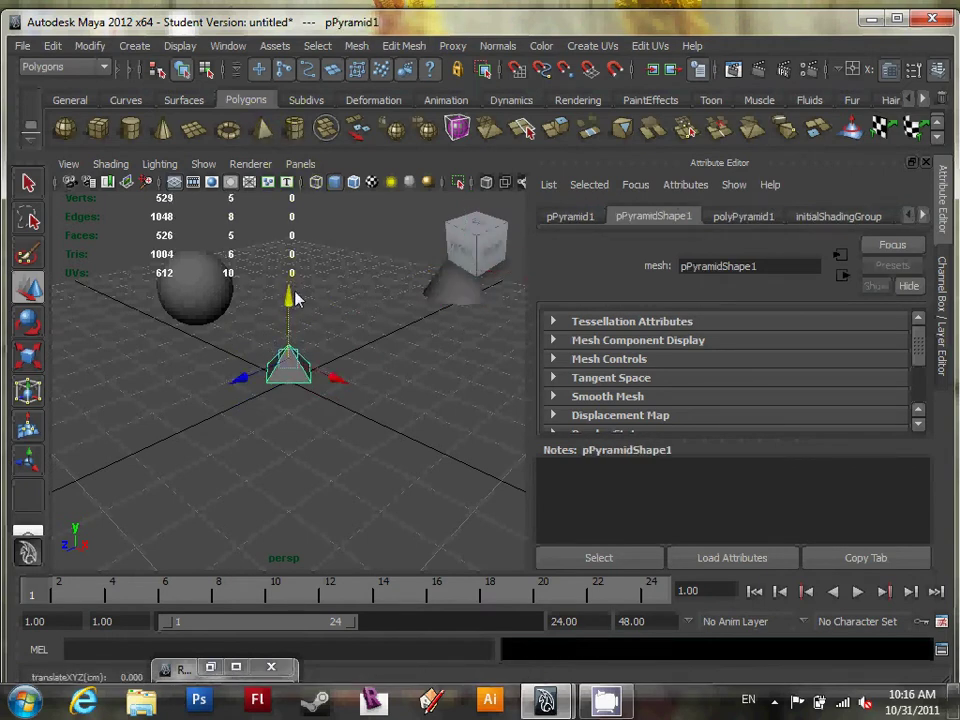
key(r)
drag(300, 362, 501, 358)
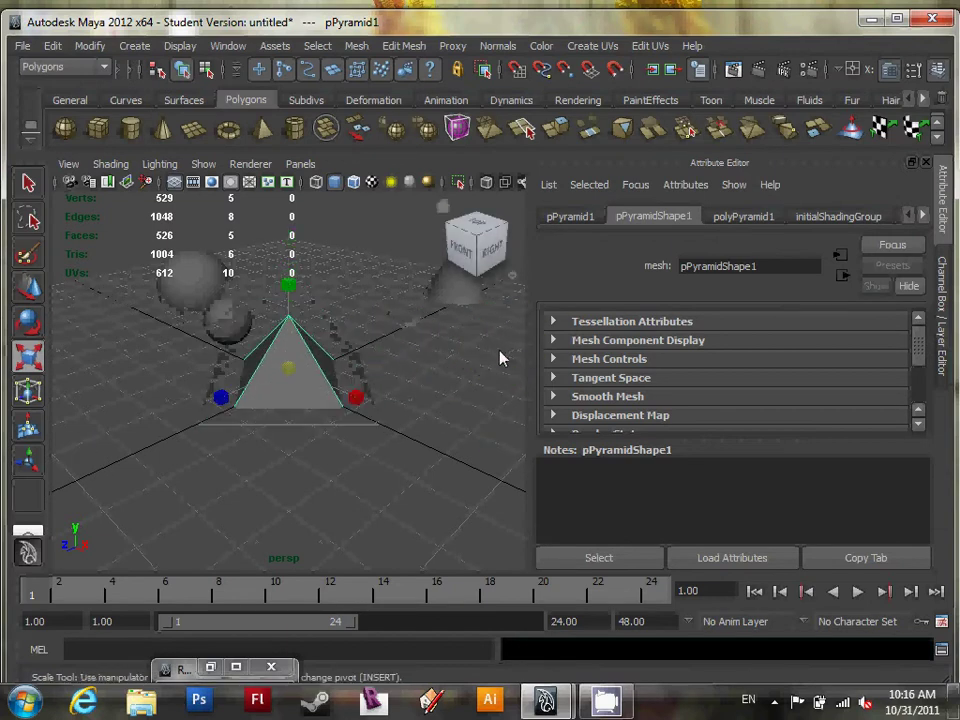
key(ctrl+z)
alt+drag(422, 360, 407, 378)
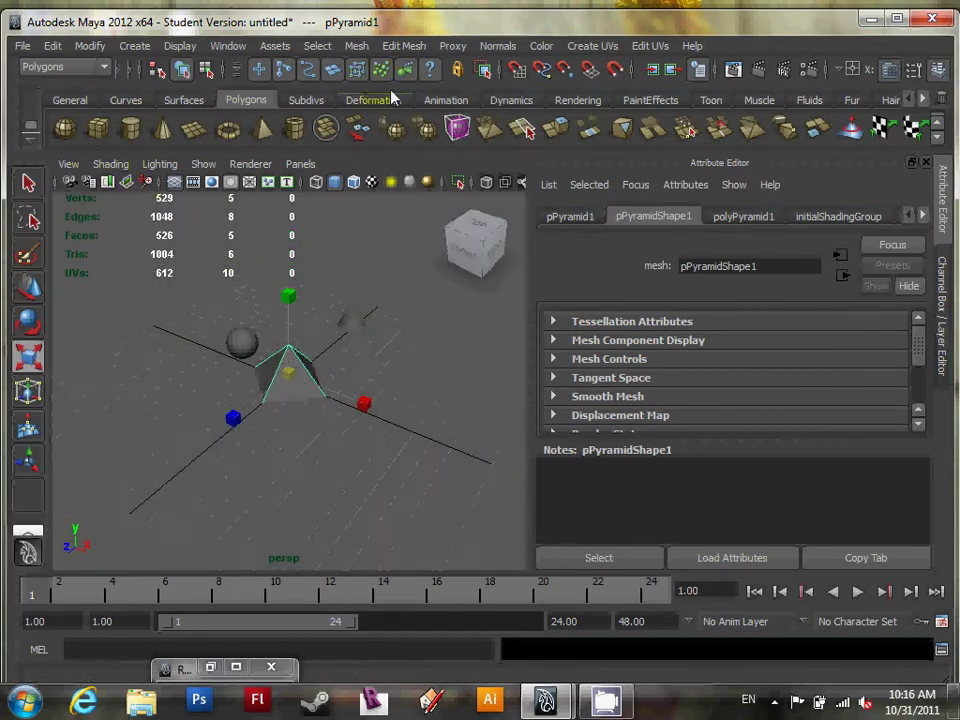
Step: Add an ambient light at the origin and move the pyramid away from it along X and Z
click(570, 101)
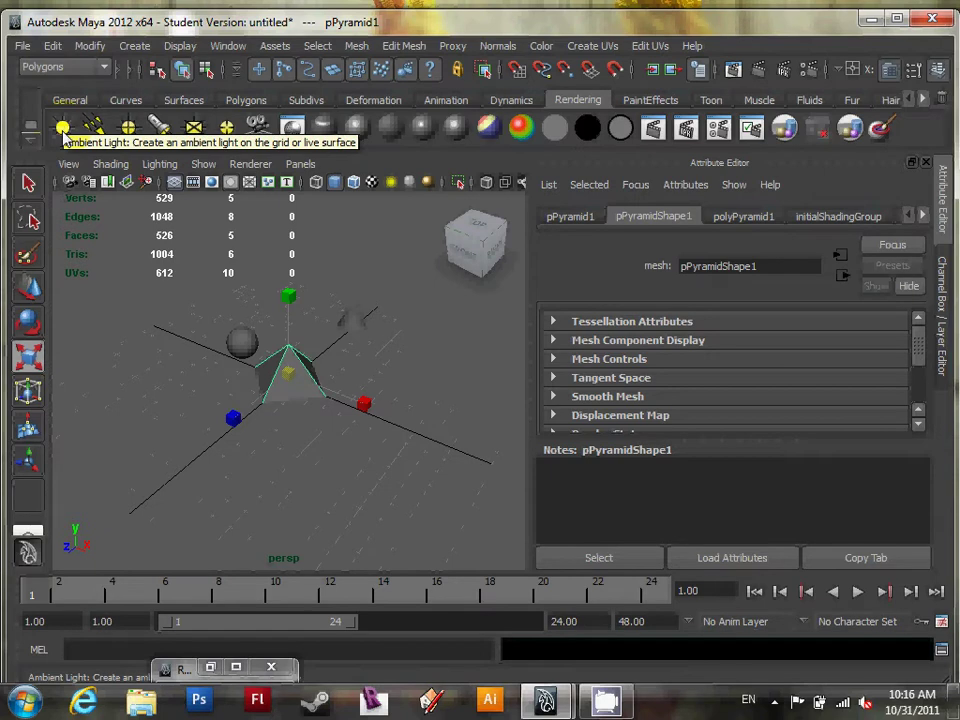
click(62, 130)
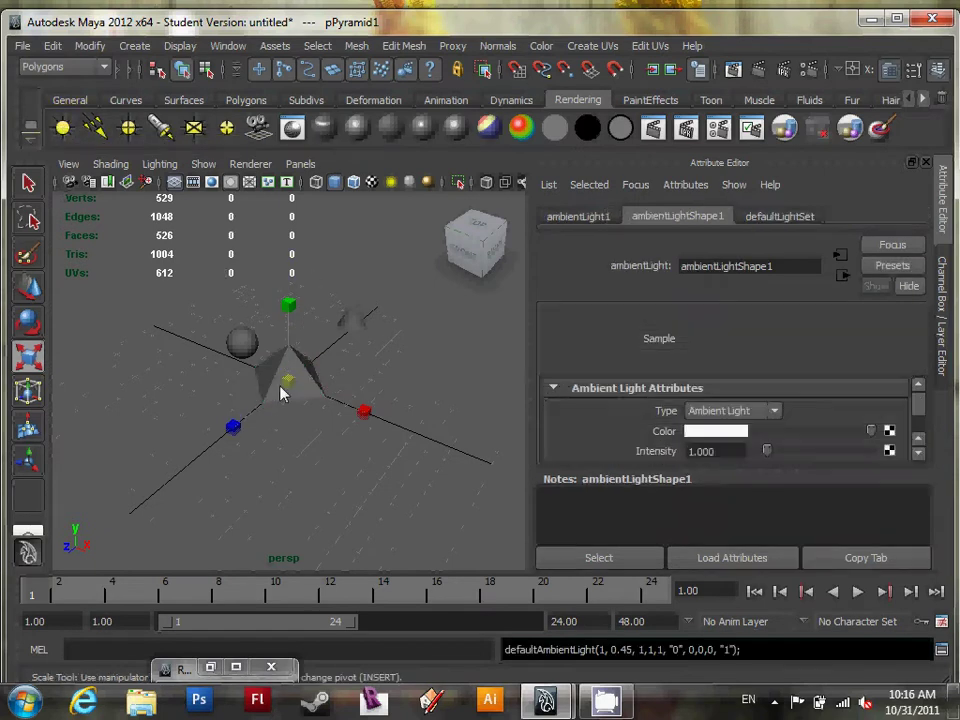
click(313, 378)
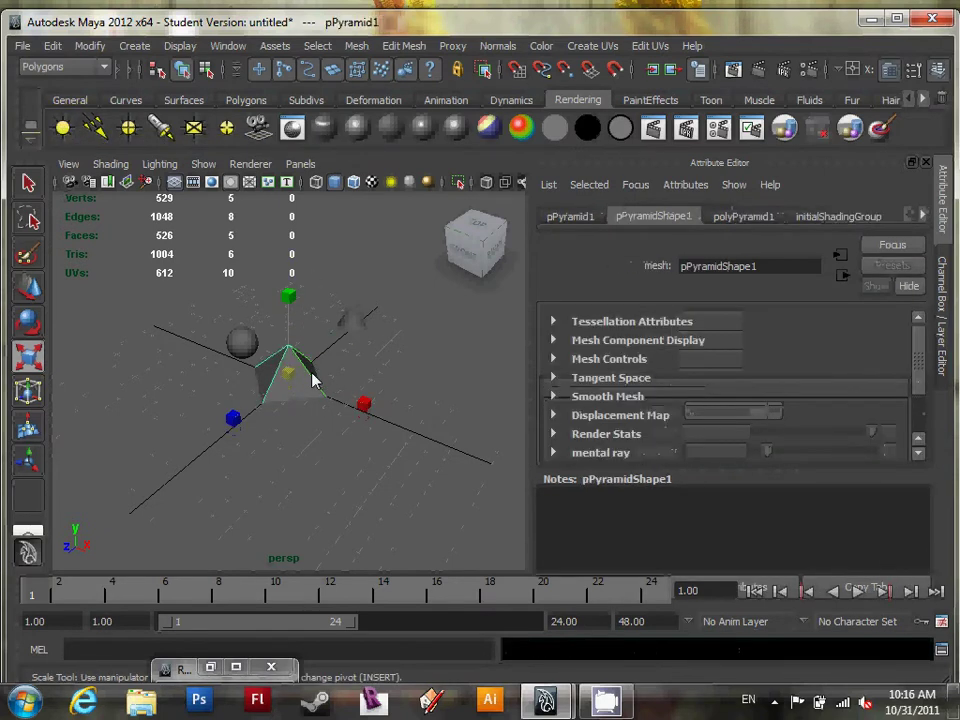
key(w)
drag(259, 401, 218, 440)
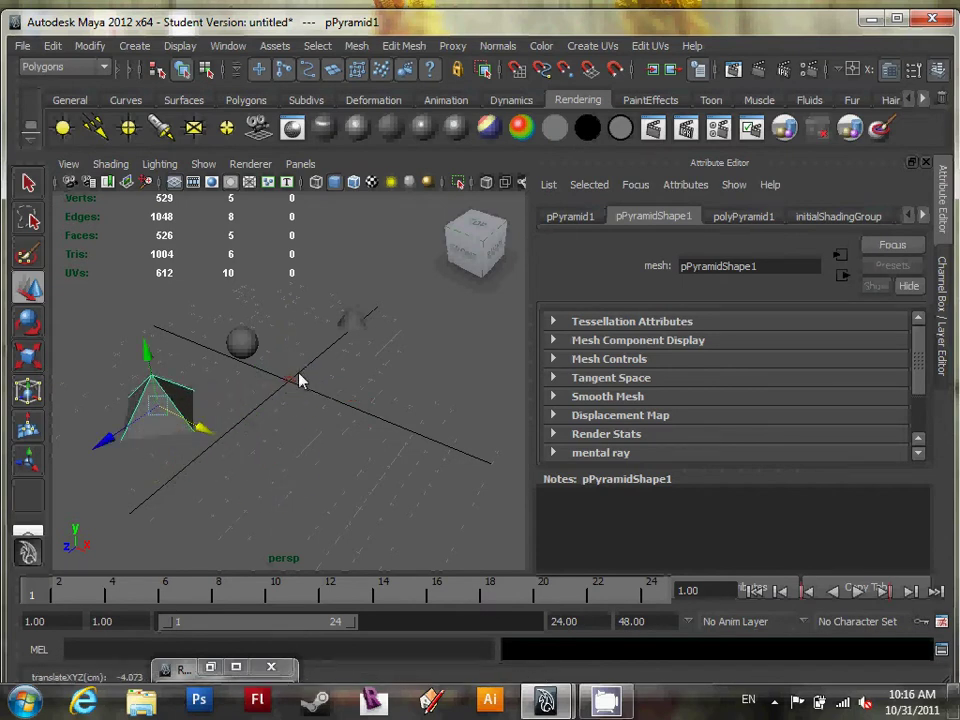
Step: Raise the ambient light above the plane and shift it along Z toward the pyramid
scroll(298, 395, up, 5)
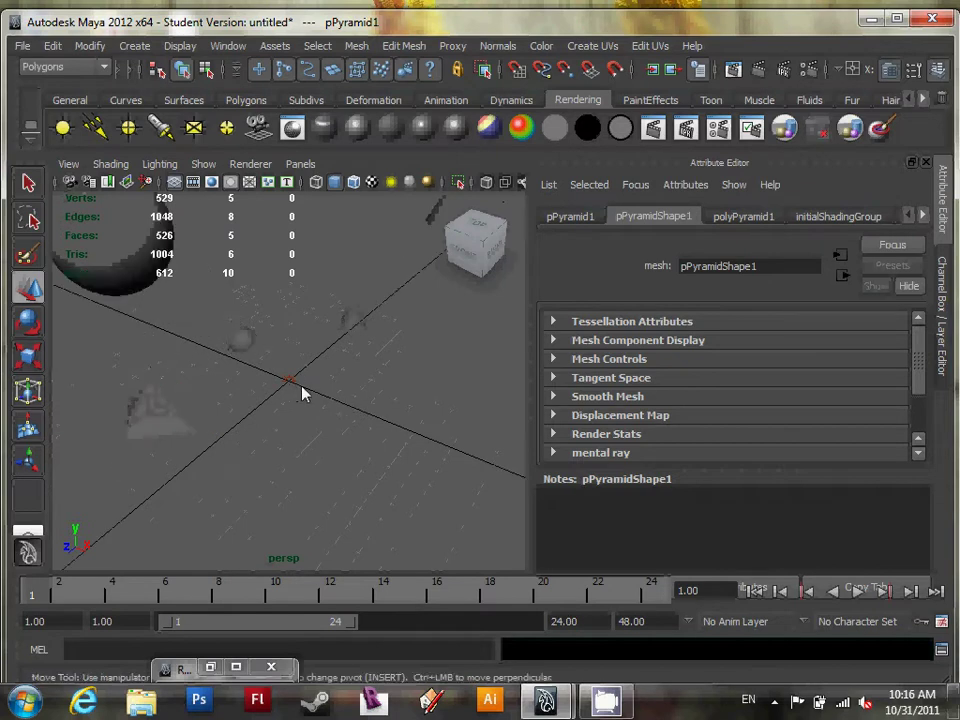
click(293, 388)
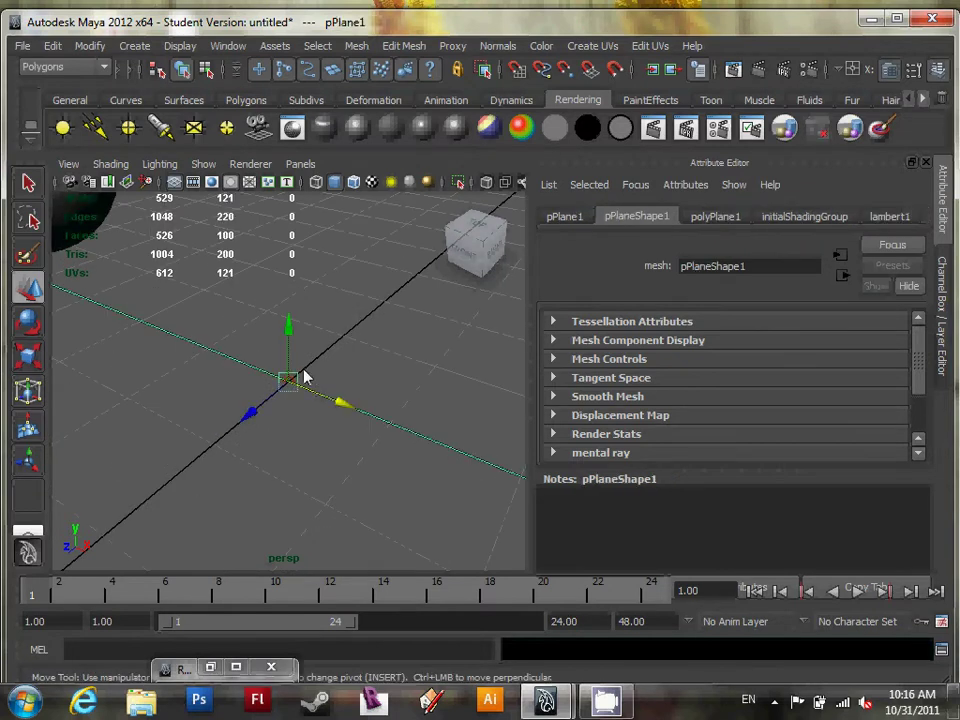
click(318, 360)
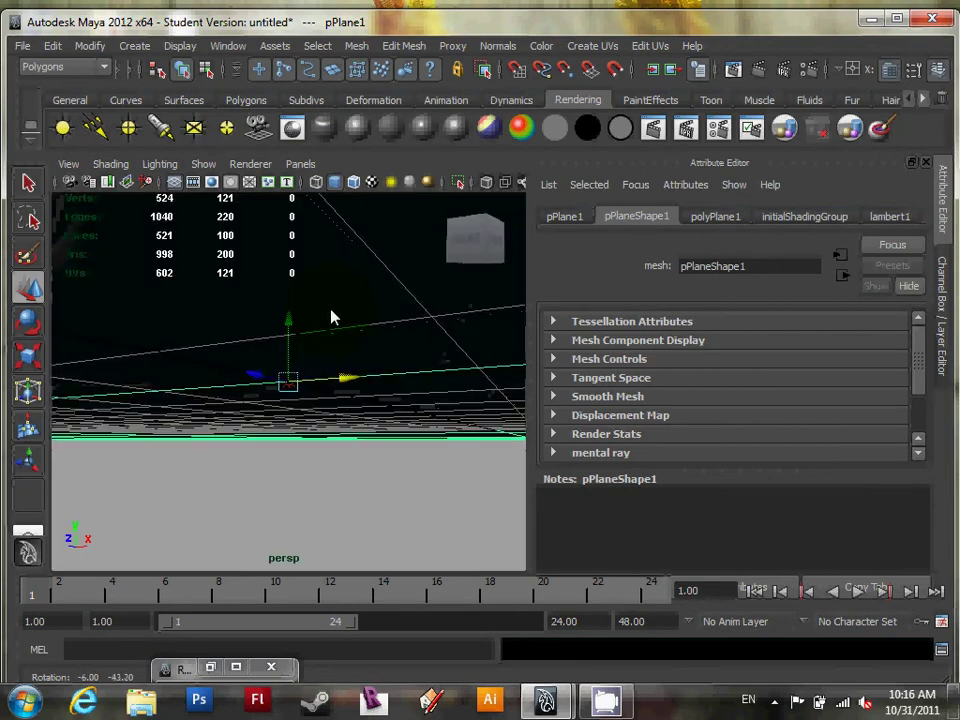
click(286, 385)
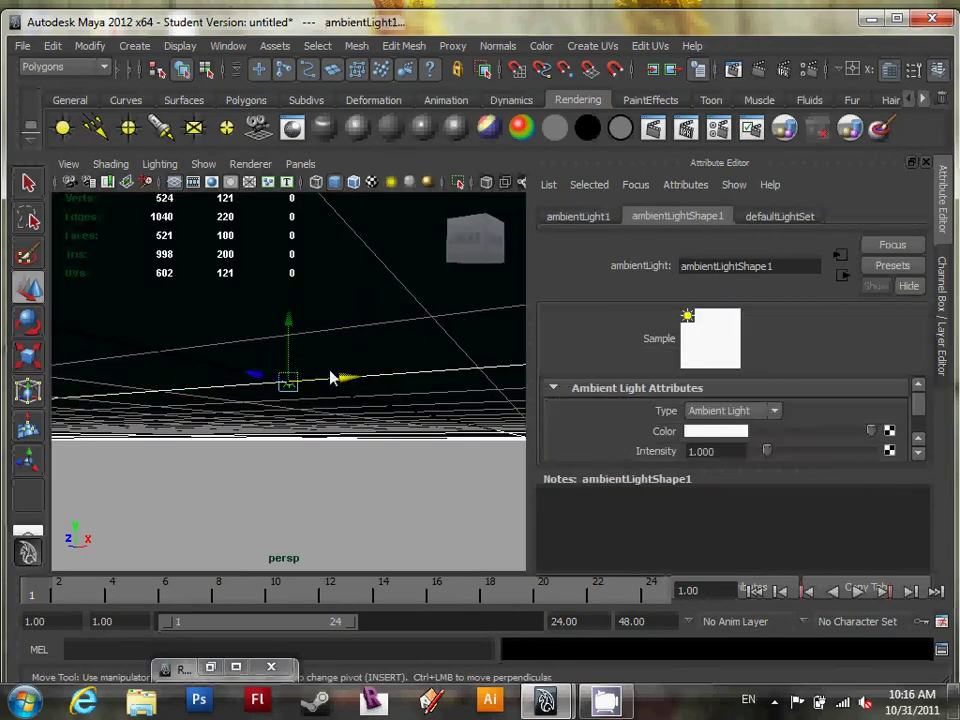
key(ctrl+z)
mouse_move(444, 336)
alt+mouse_down()
mouse_move(364, 353)
mouse_move(336, 326)
mouse_move(326, 343)
alt+mouse_up()
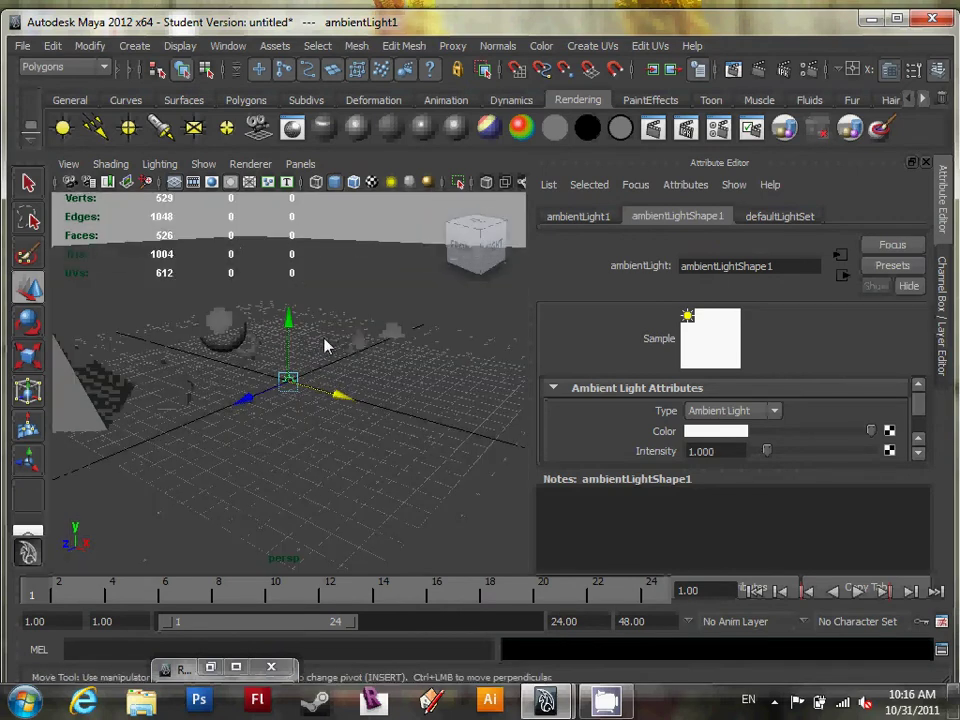
drag(288, 310, 311, 231)
mouse_move(314, 288)
alt+mouse_down()
mouse_move(285, 321)
mouse_move(305, 300)
alt+mouse_up()
drag(317, 214, 150, 294)
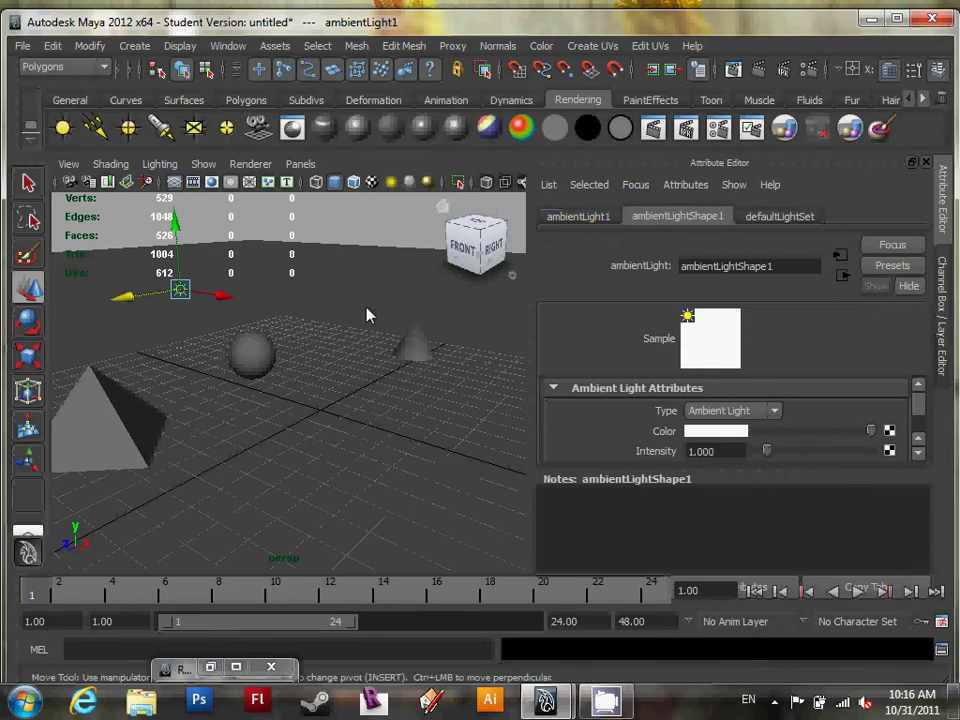
mouse_move(336, 332)
alt+mouse_down()
mouse_move(347, 326)
mouse_move(313, 332)
mouse_move(336, 311)
mouse_move(336, 321)
alt+mouse_up()
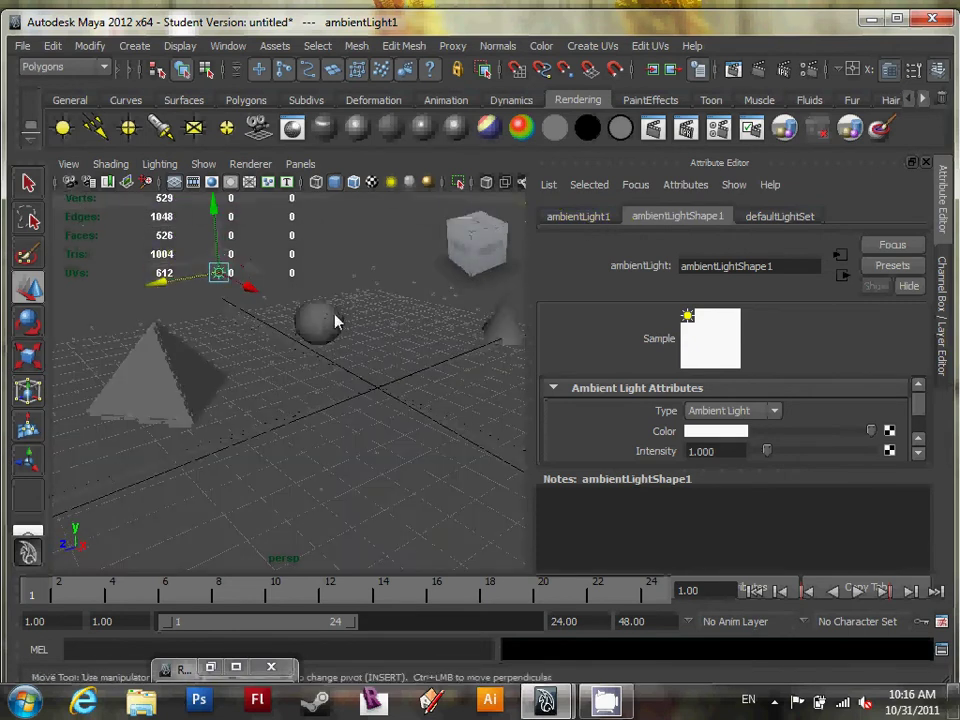
Step: Test-render the perspective view and enable Use Ray Trace Shadows on the ambient light
click(758, 70)
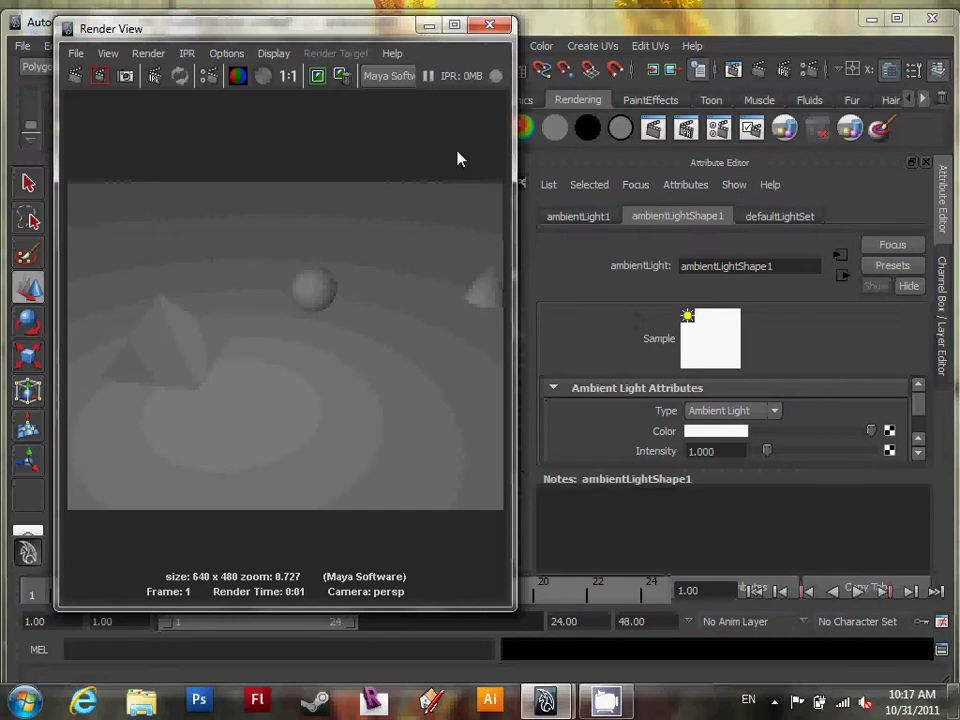
click(427, 26)
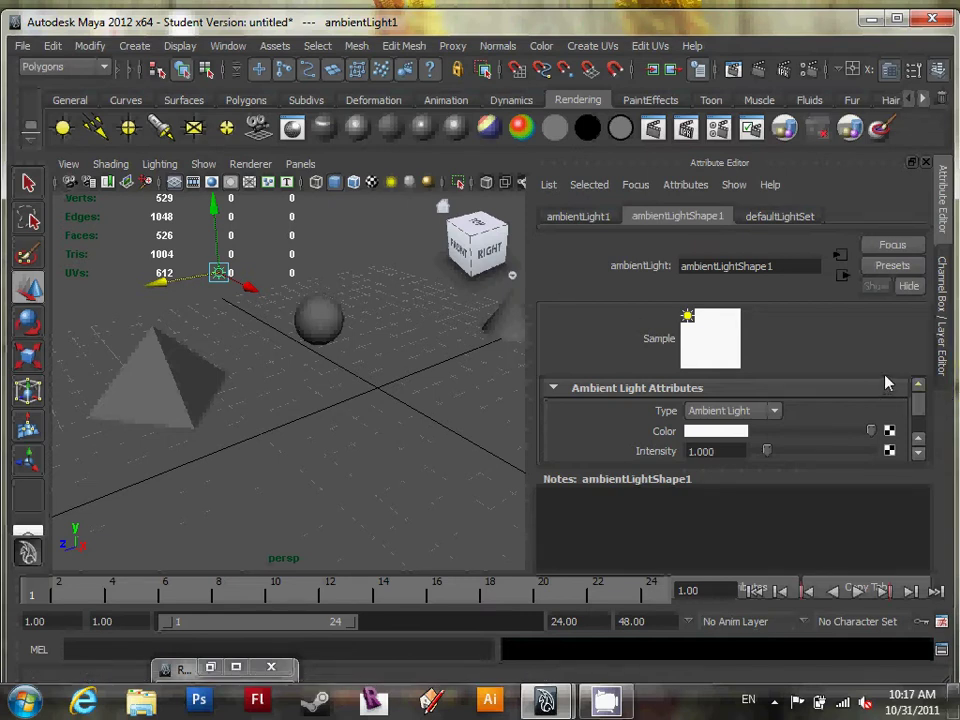
click(729, 431)
scroll(921, 467, down, 4)
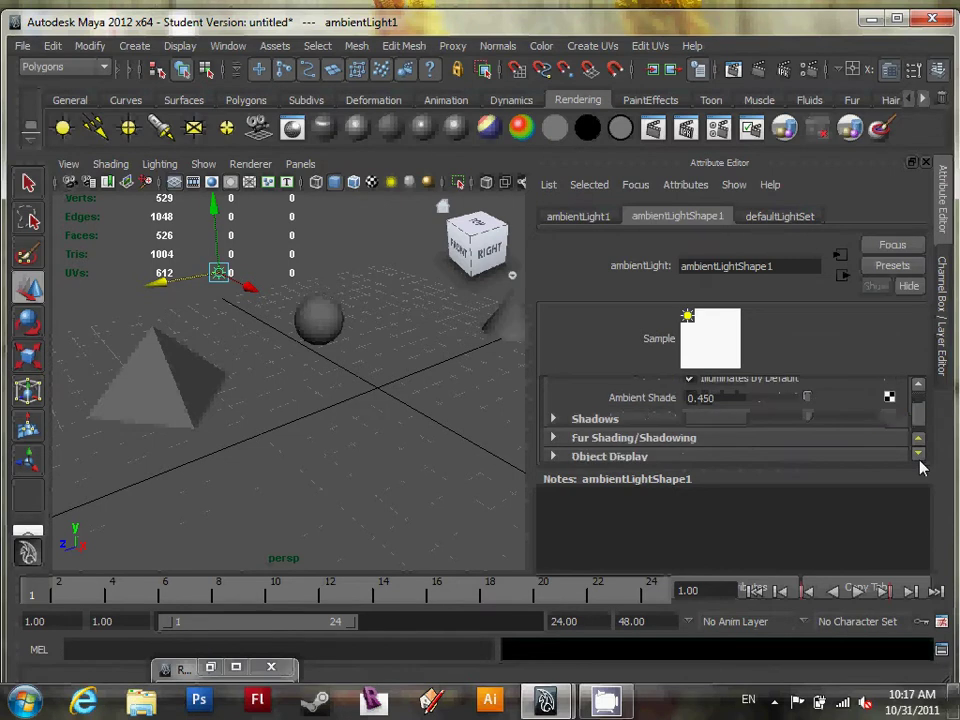
click(640, 420)
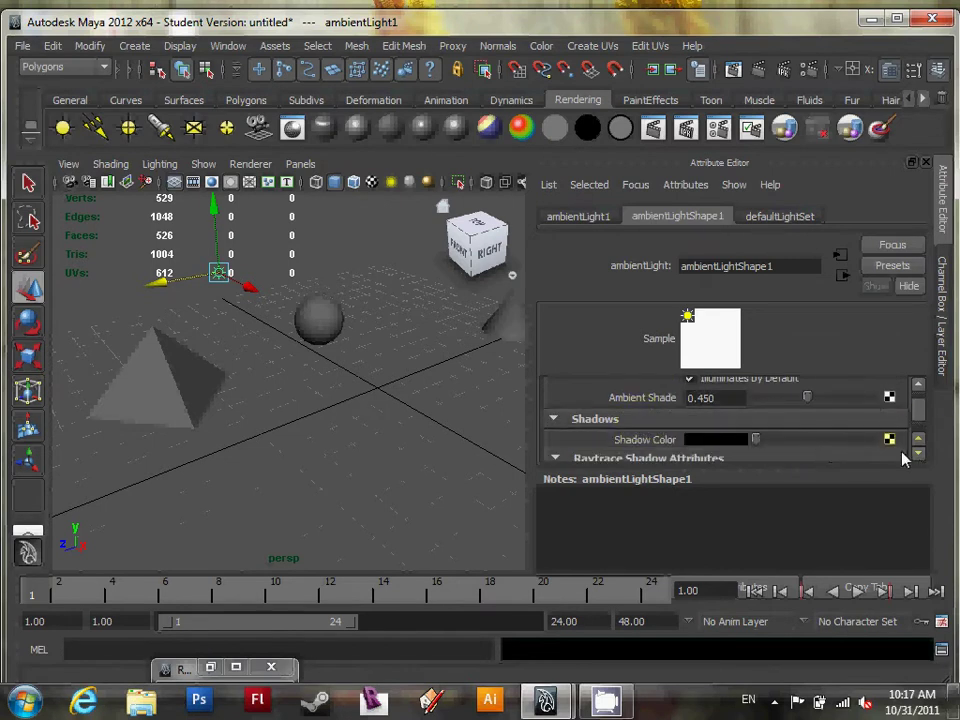
scroll(920, 458, down, 4)
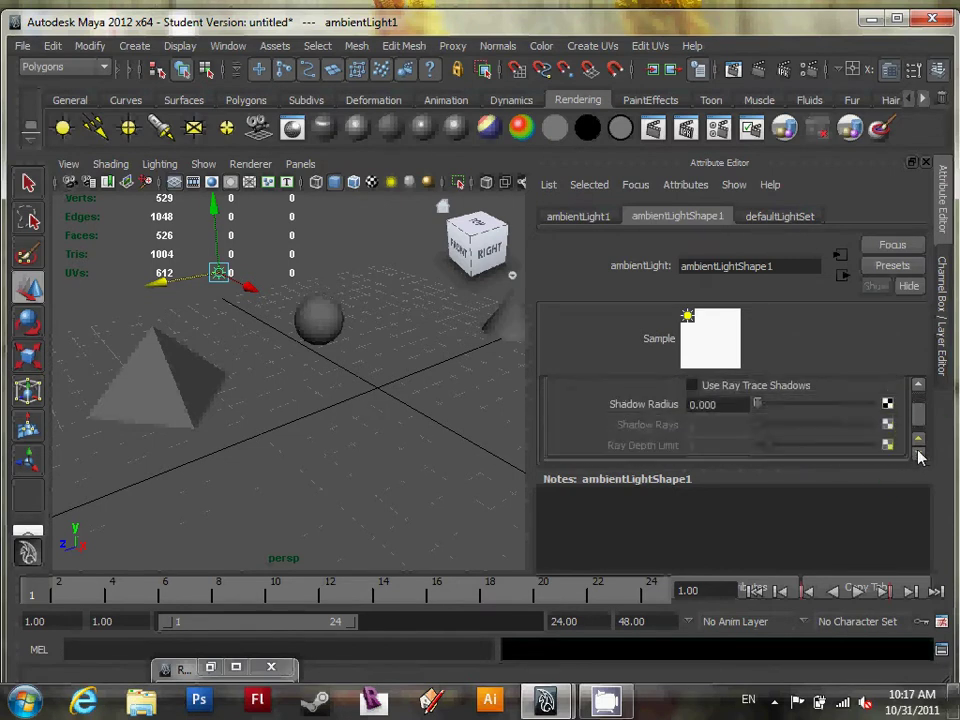
click(693, 405)
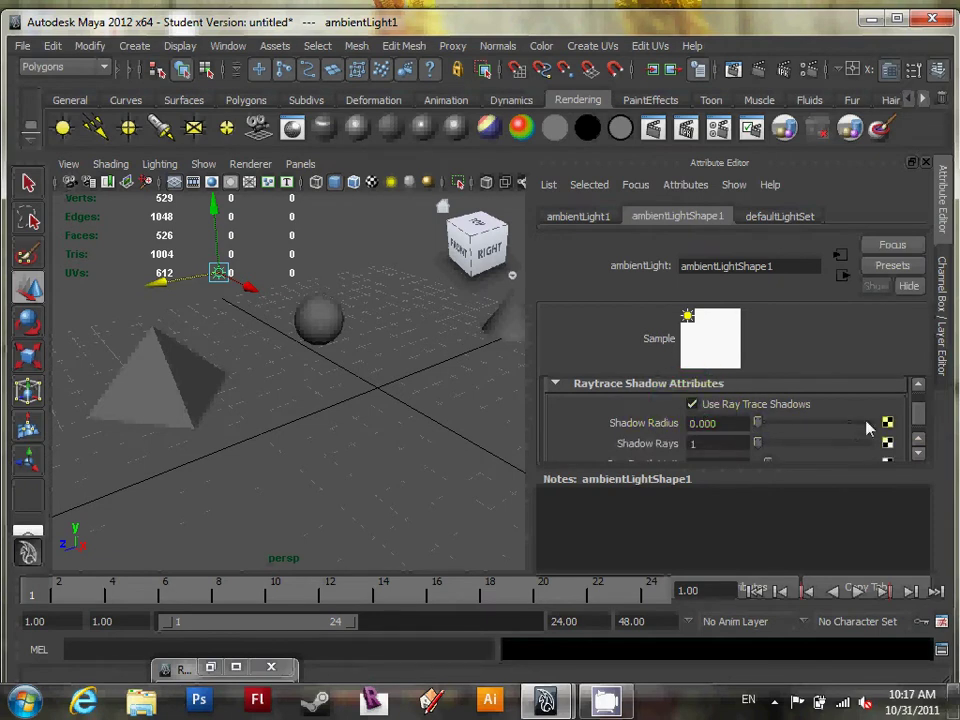
Step: Review the ambient light's intensity, shade and shadow attributes and render the perspective view again
scroll(920, 416, up, 3)
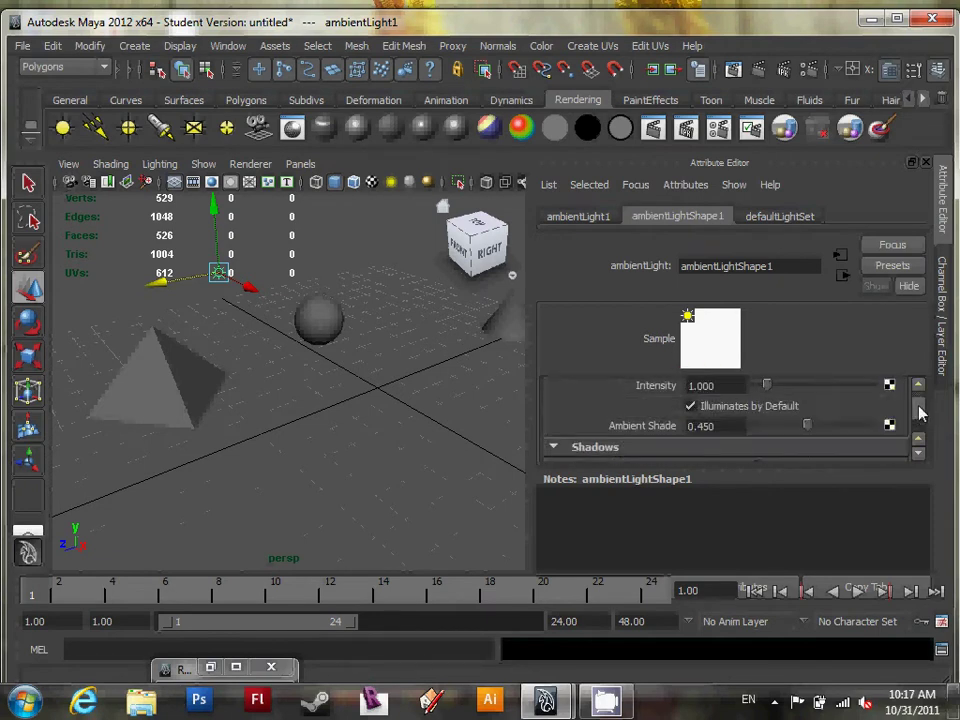
click(918, 453)
click(918, 453)
click(918, 453)
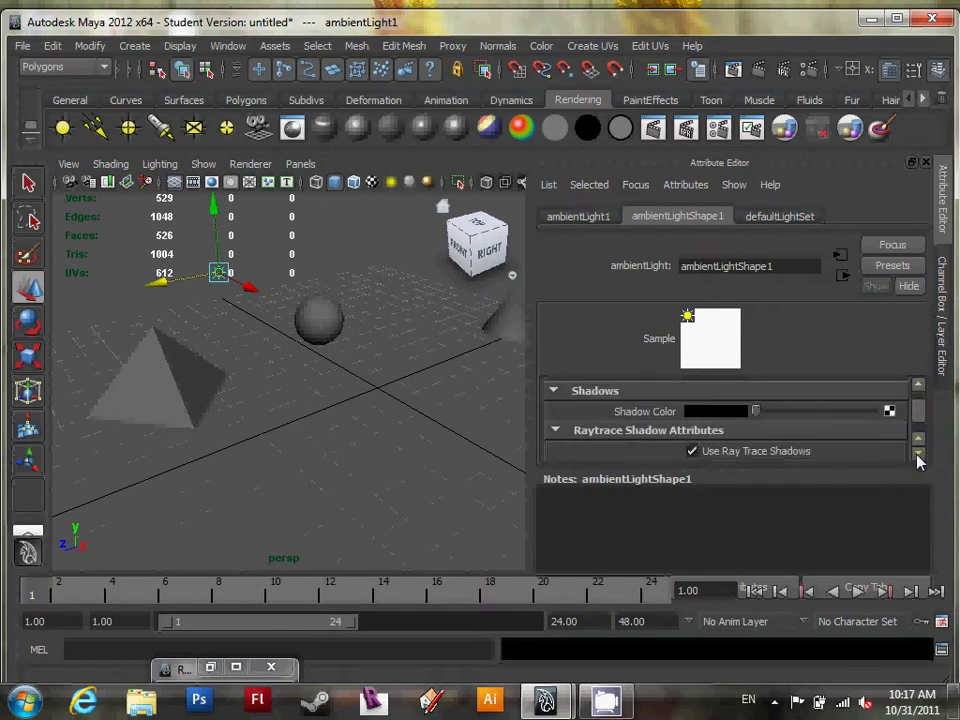
click(918, 455)
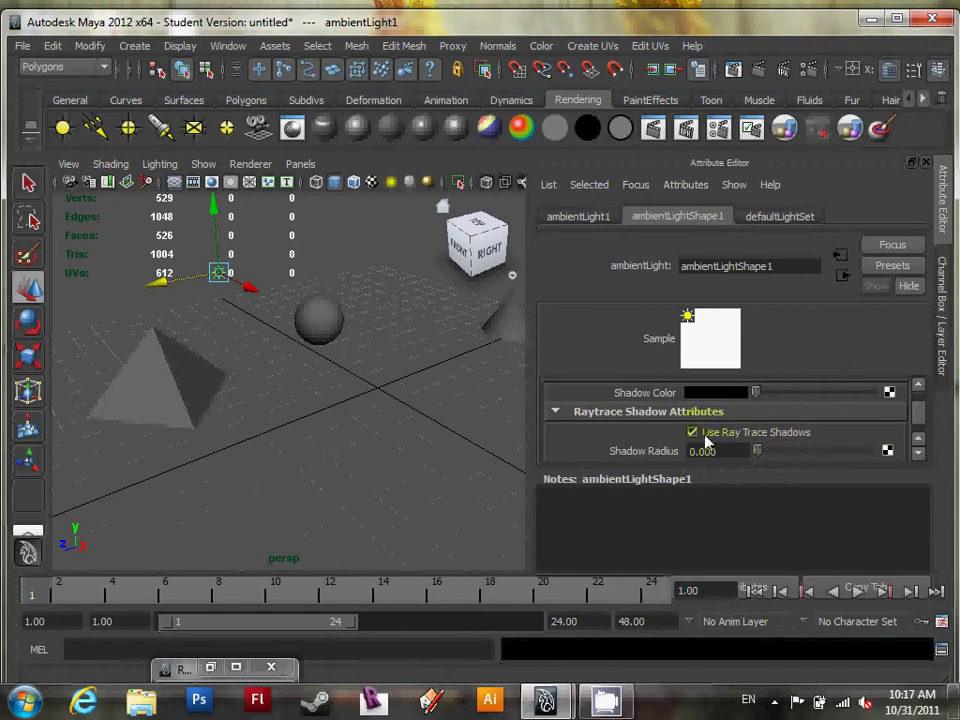
click(758, 72)
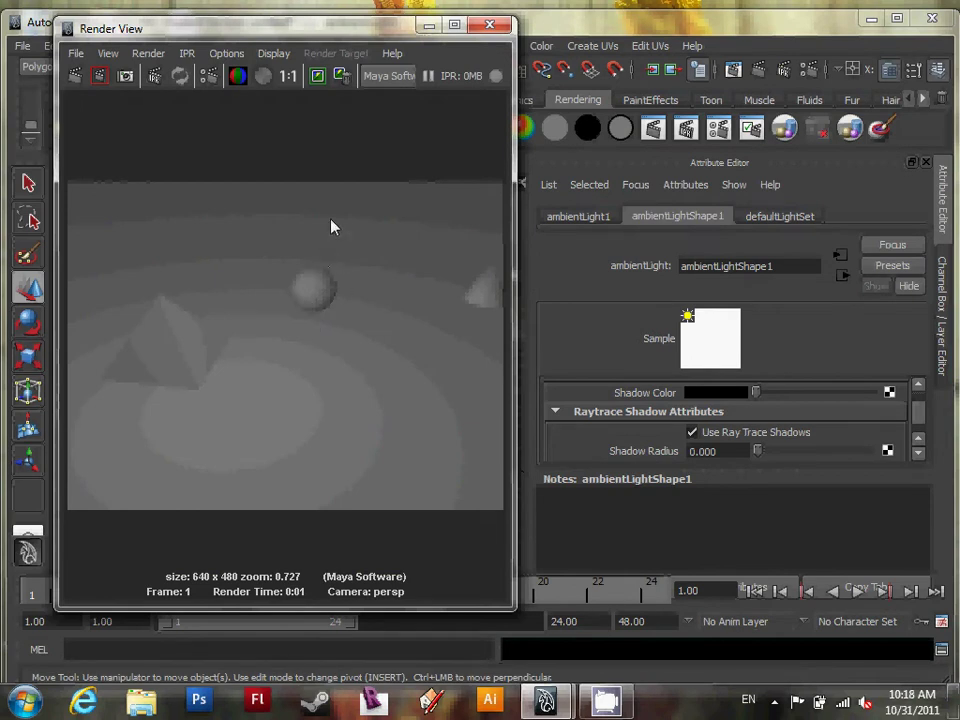
Step: Enable Raytracing in the Maya Software raytracing quality settings and re-render the perspective view
click(229, 54)
click(264, 80)
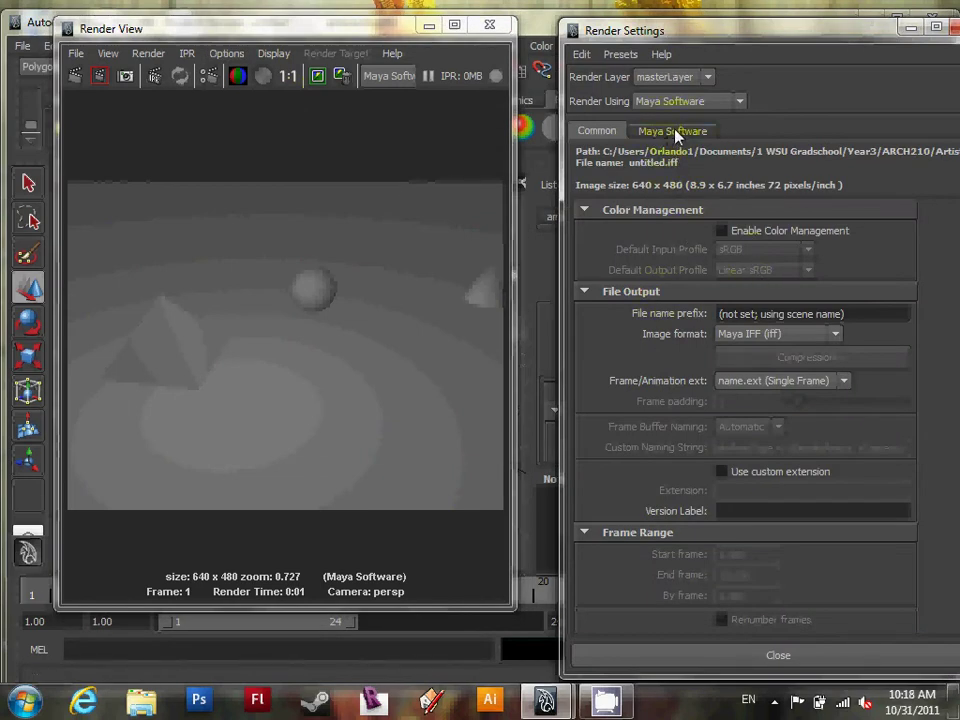
drag(720, 40, 654, 30)
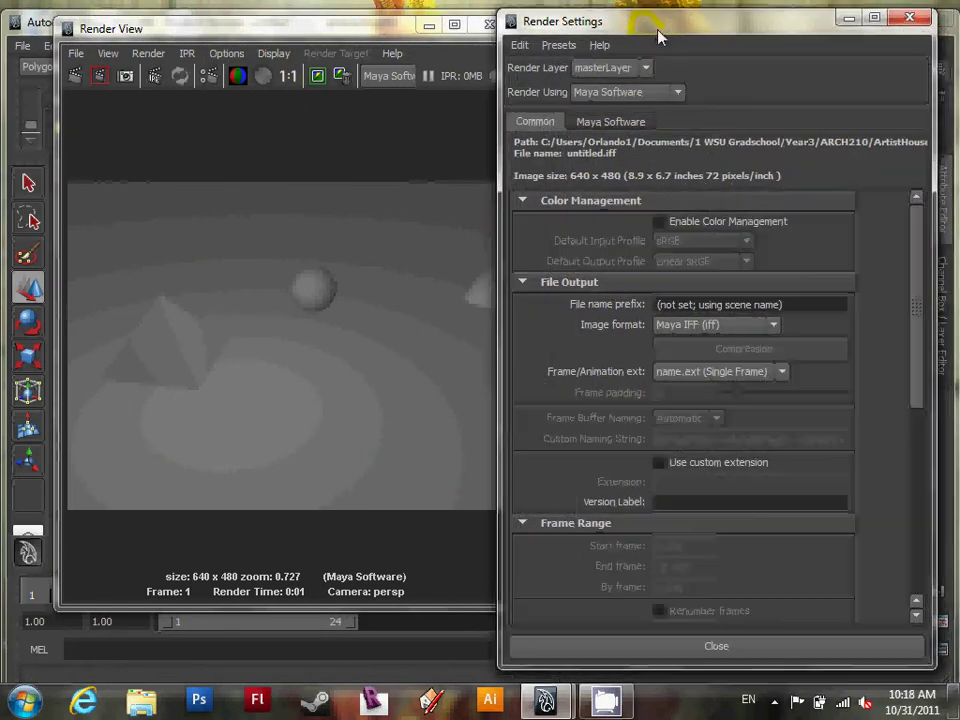
click(605, 121)
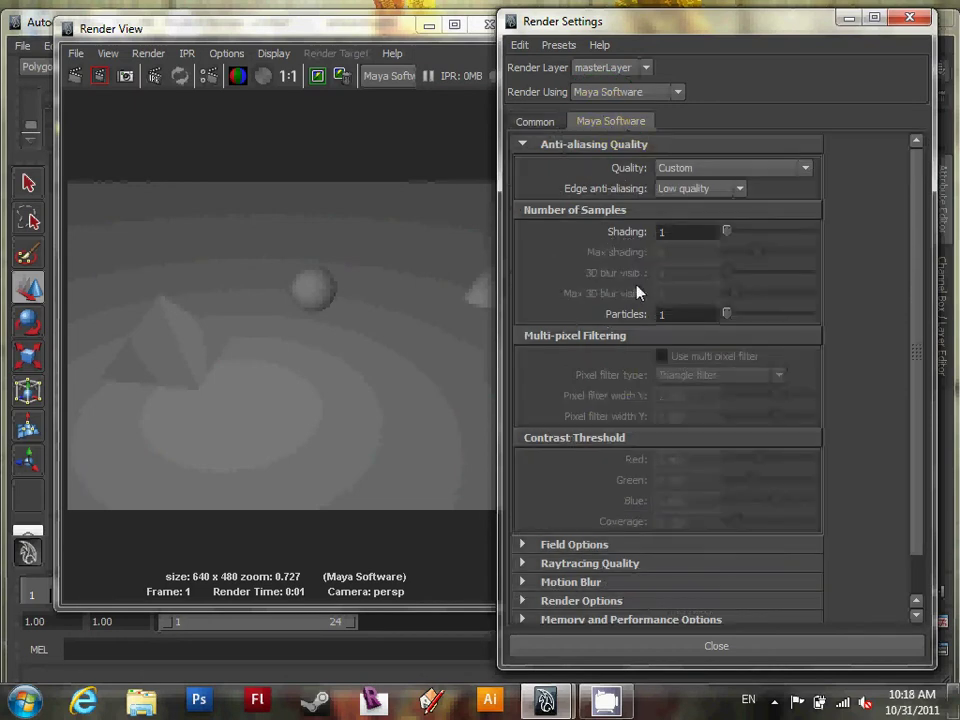
click(585, 564)
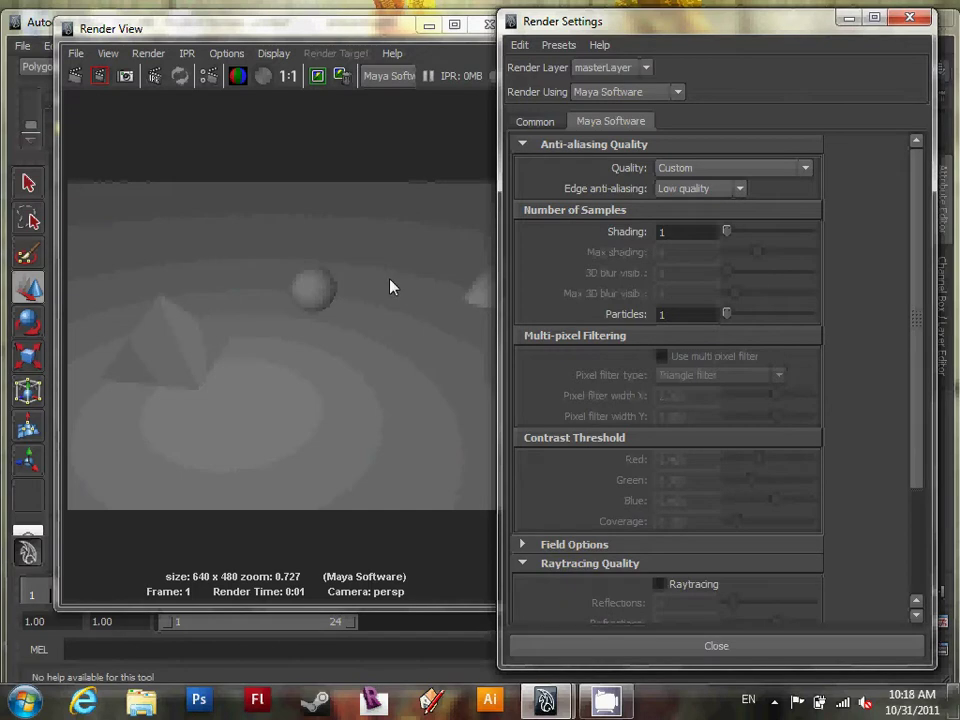
click(662, 587)
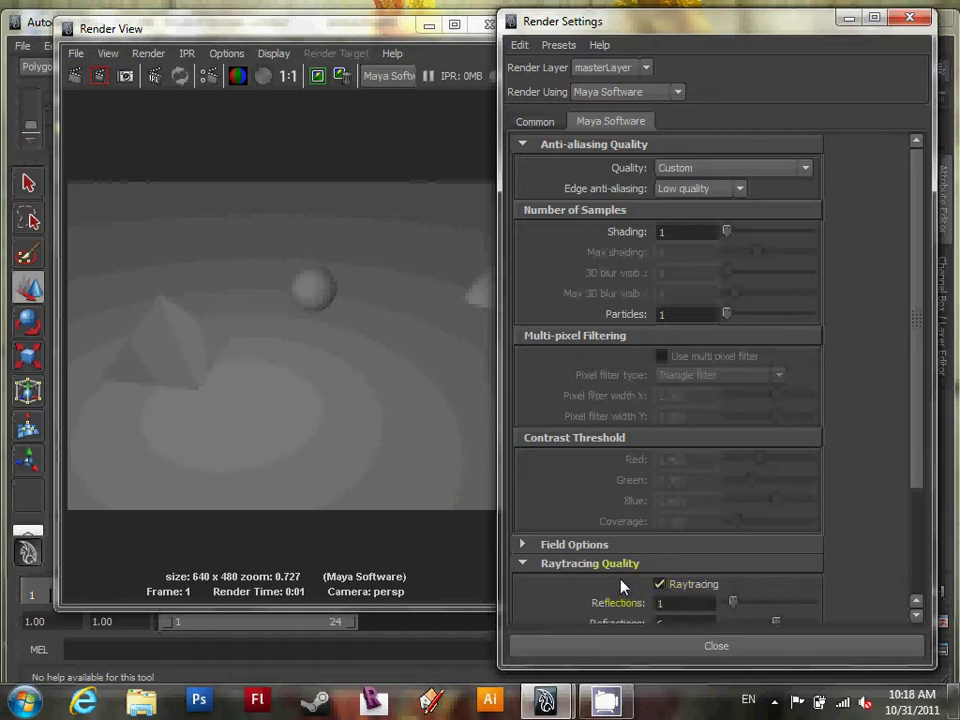
drag(913, 460, 915, 572)
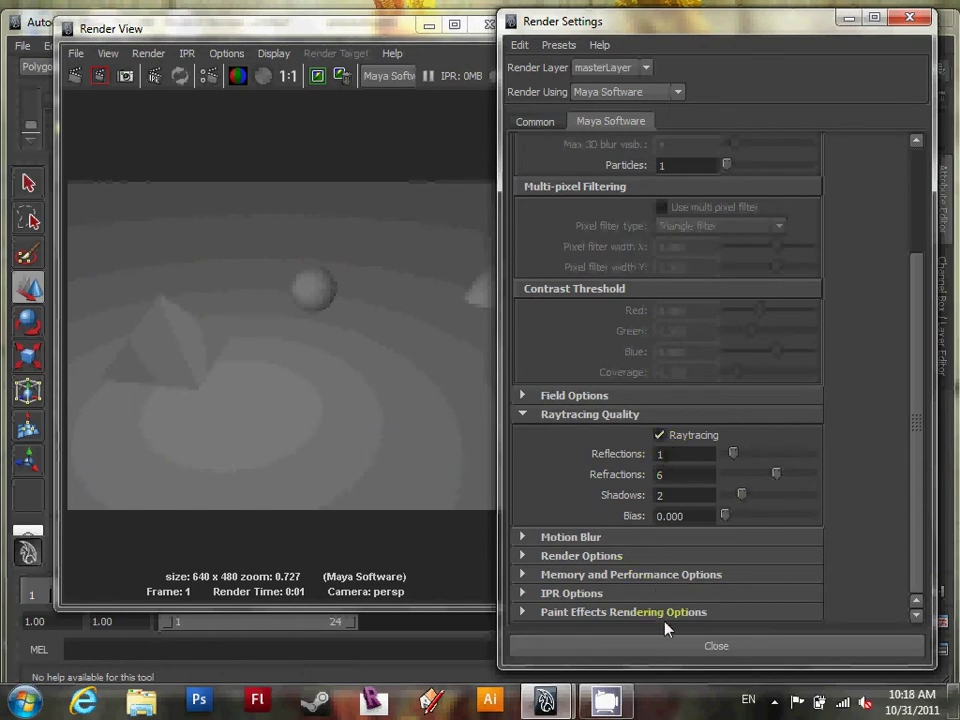
click(671, 648)
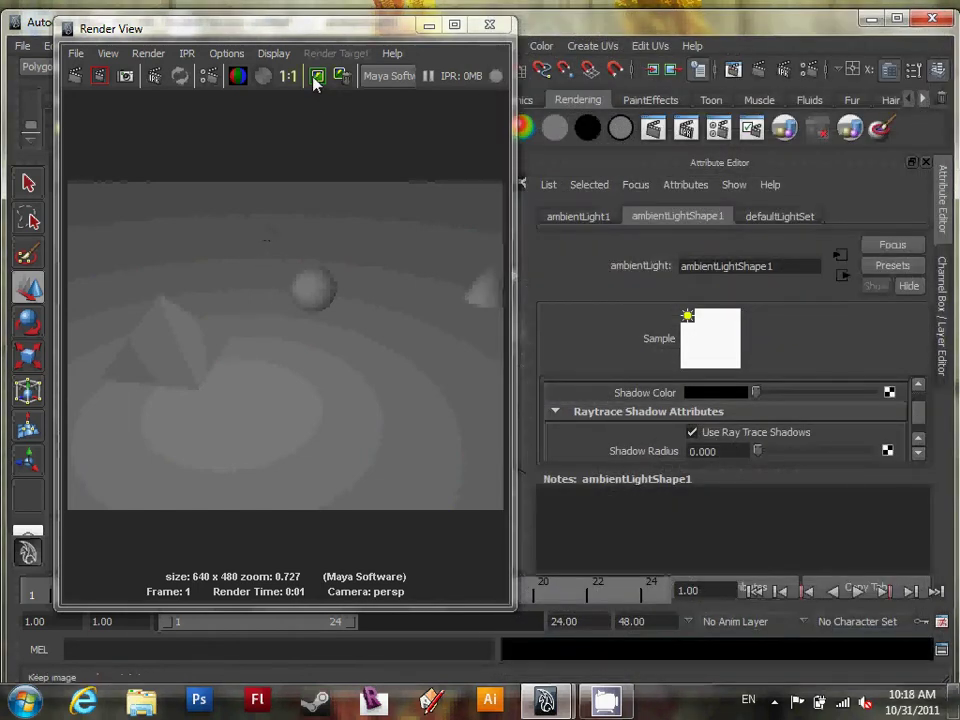
click(76, 76)
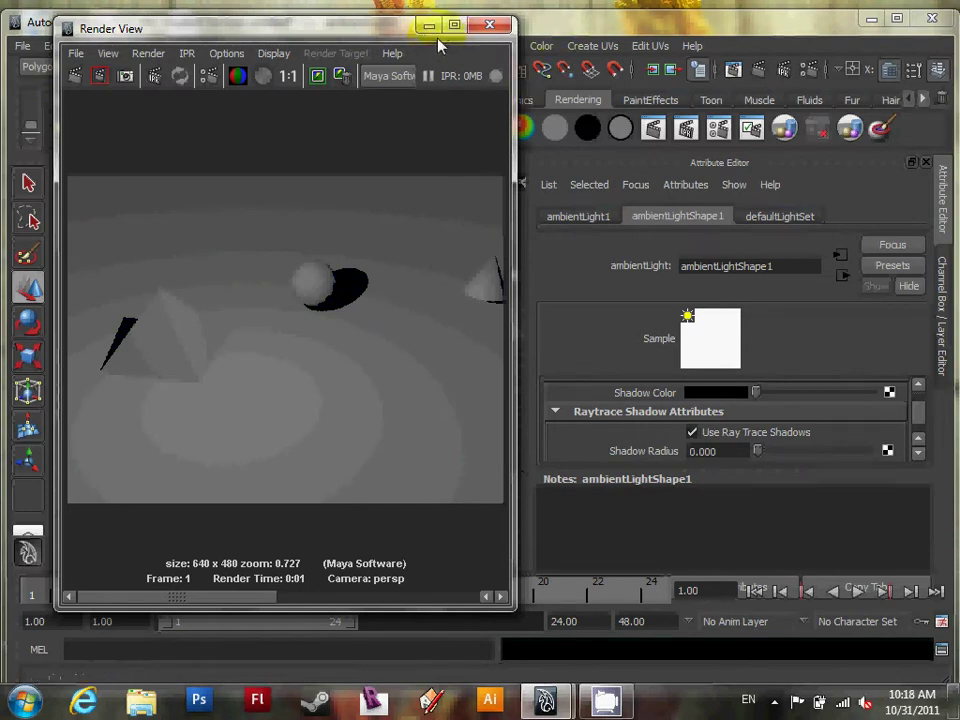
click(487, 27)
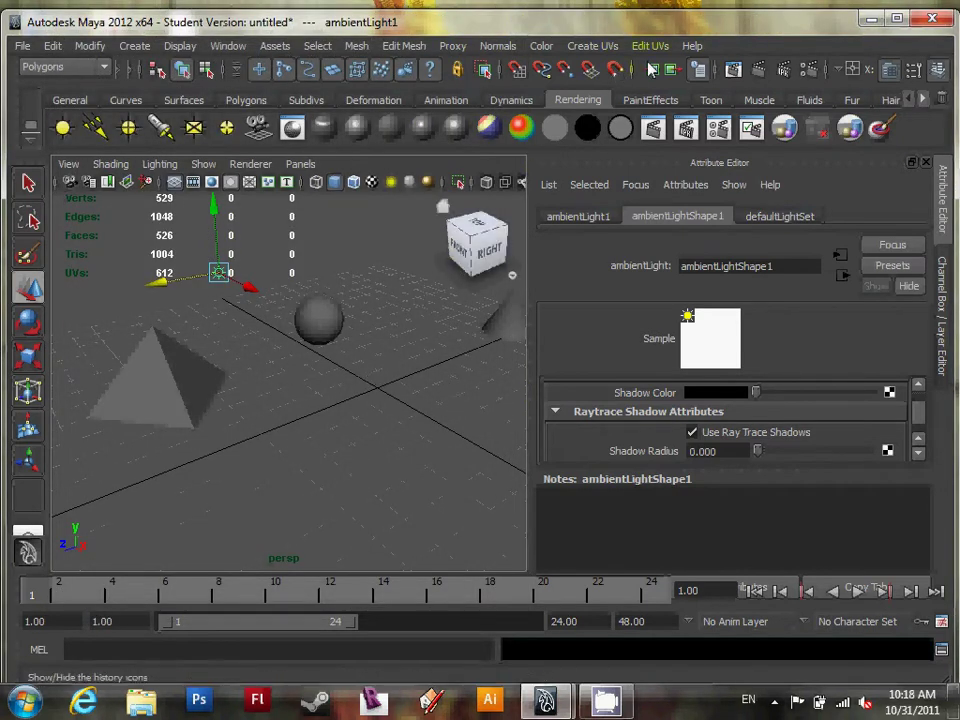
Step: Set the renderer to mental ray in the render settings and render the perspective view with it
drag(810, 28, 810, 24)
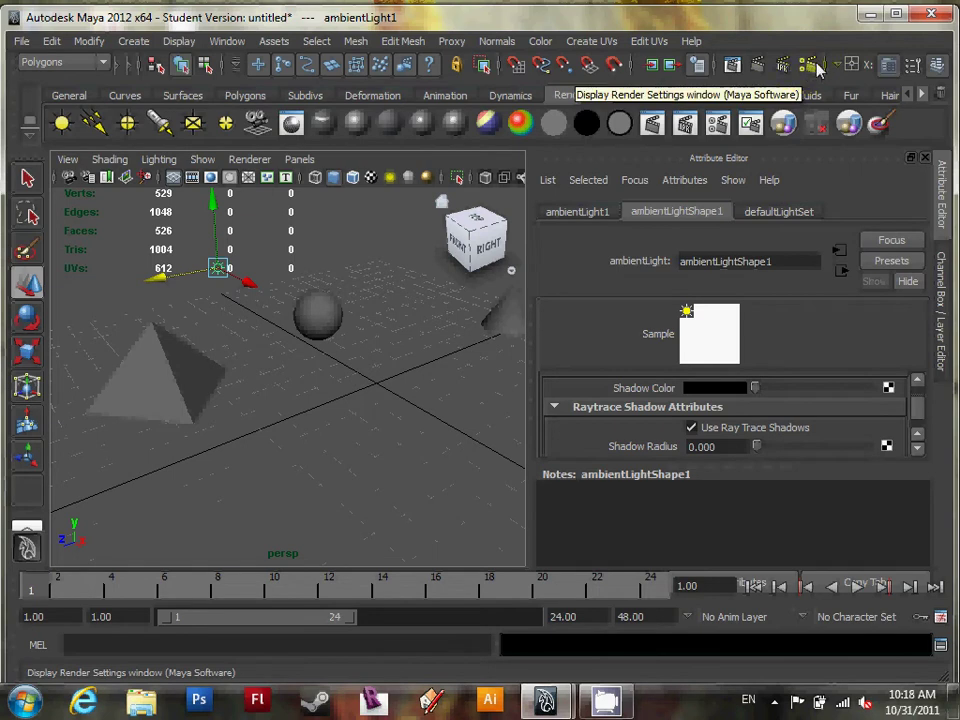
click(815, 65)
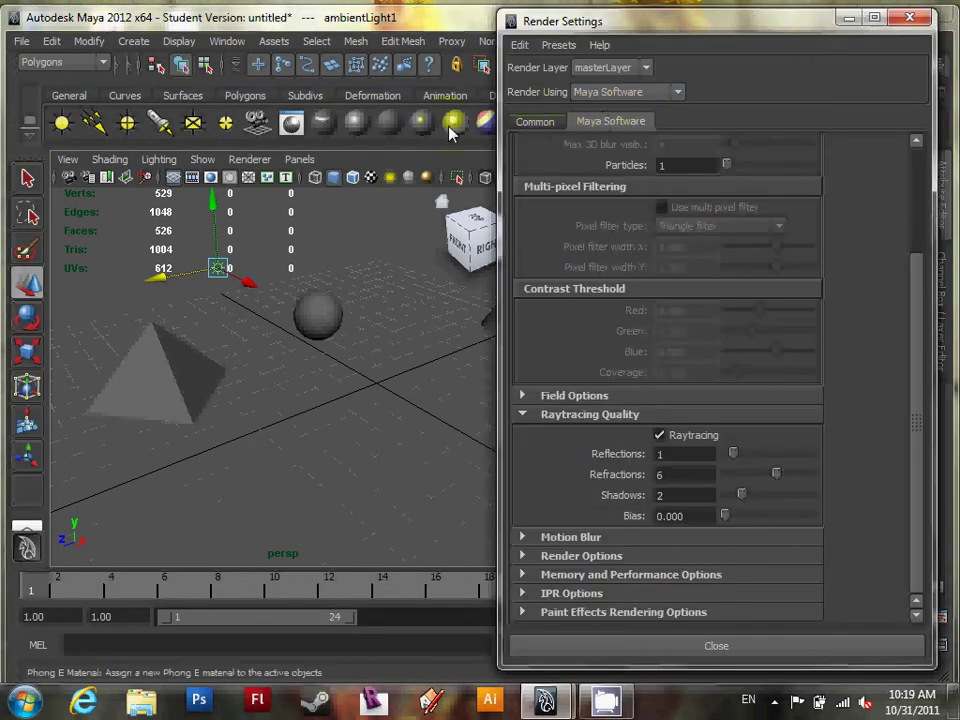
click(634, 94)
click(606, 108)
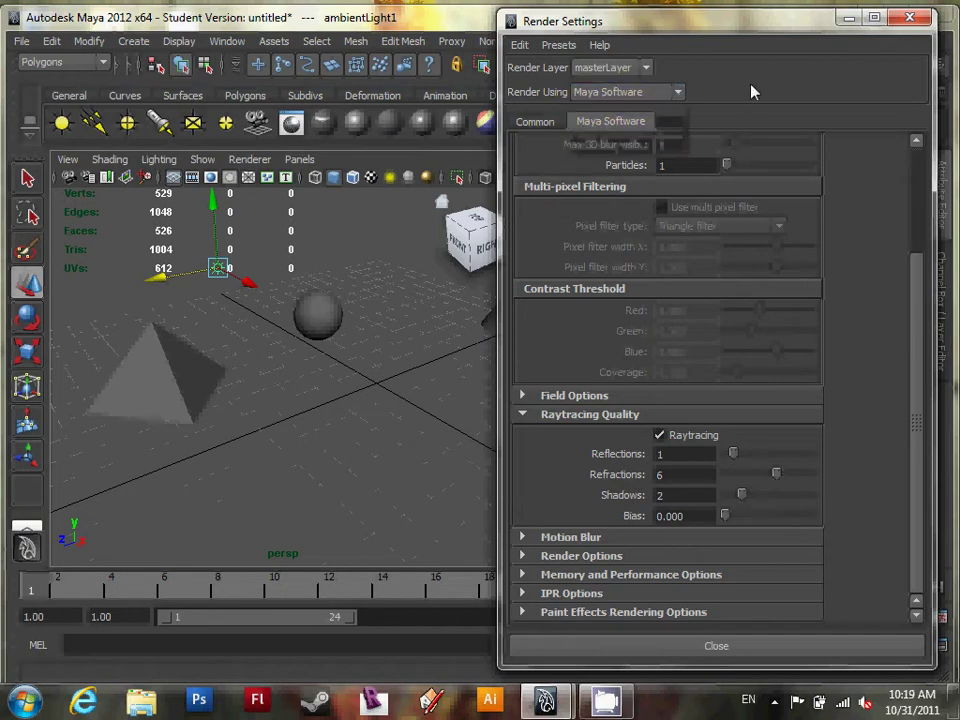
click(640, 94)
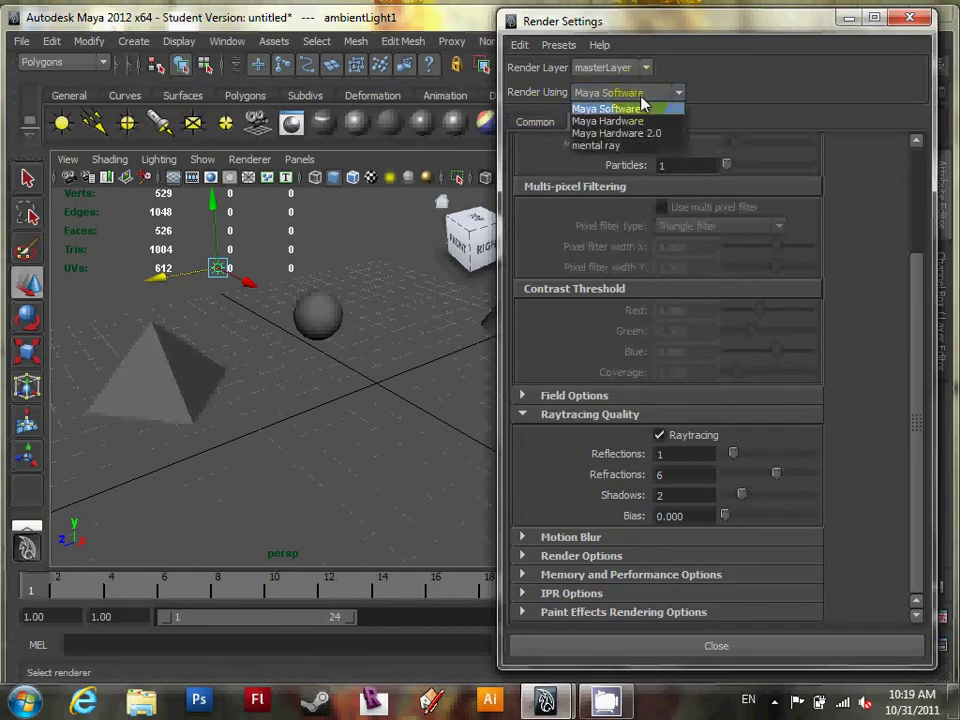
click(630, 146)
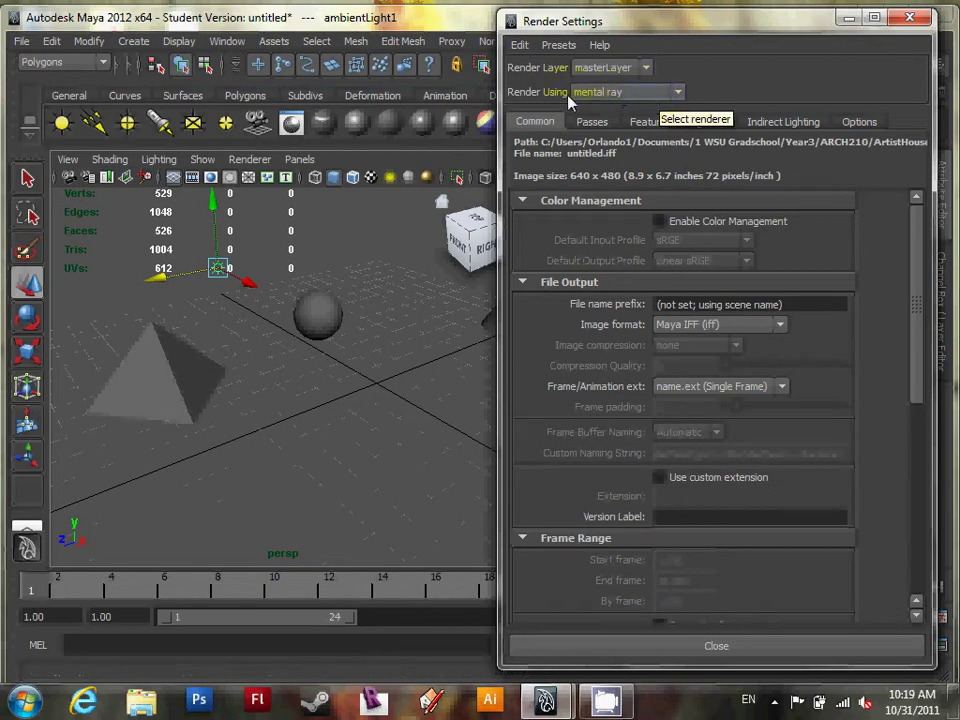
mouse_move(762, 24)
mouse_down()
mouse_move(772, 16)
mouse_move(768, 37)
mouse_up()
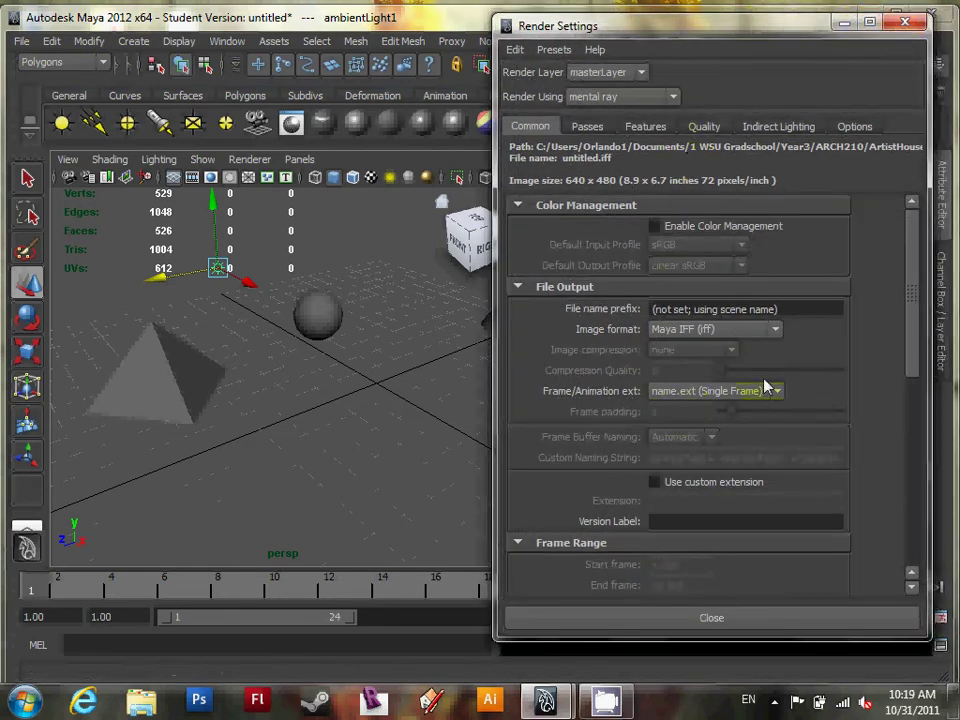
click(904, 21)
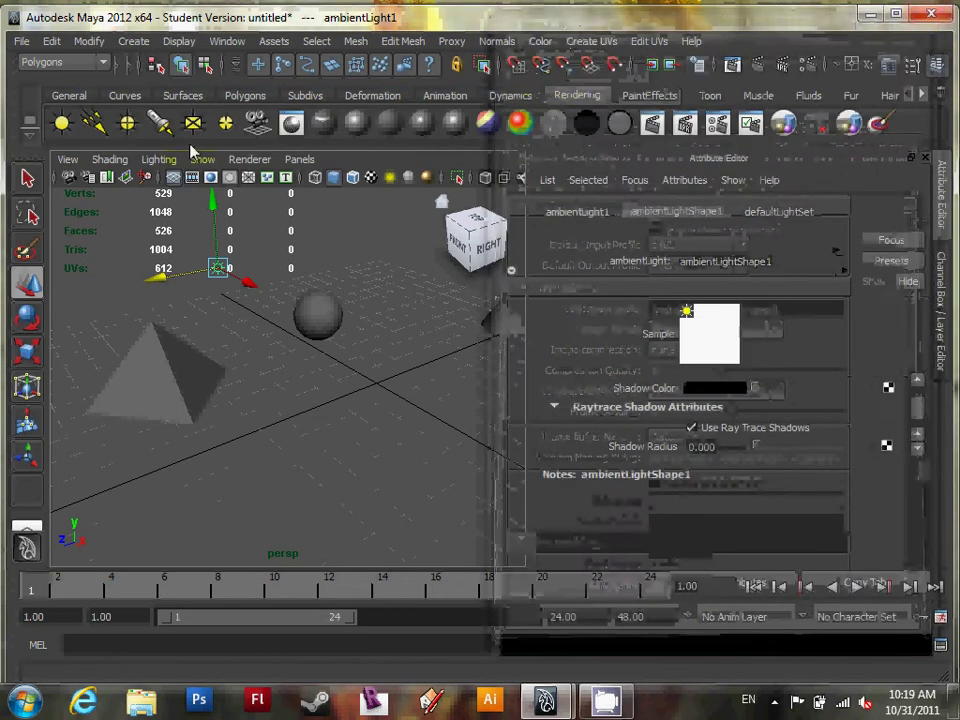
click(757, 66)
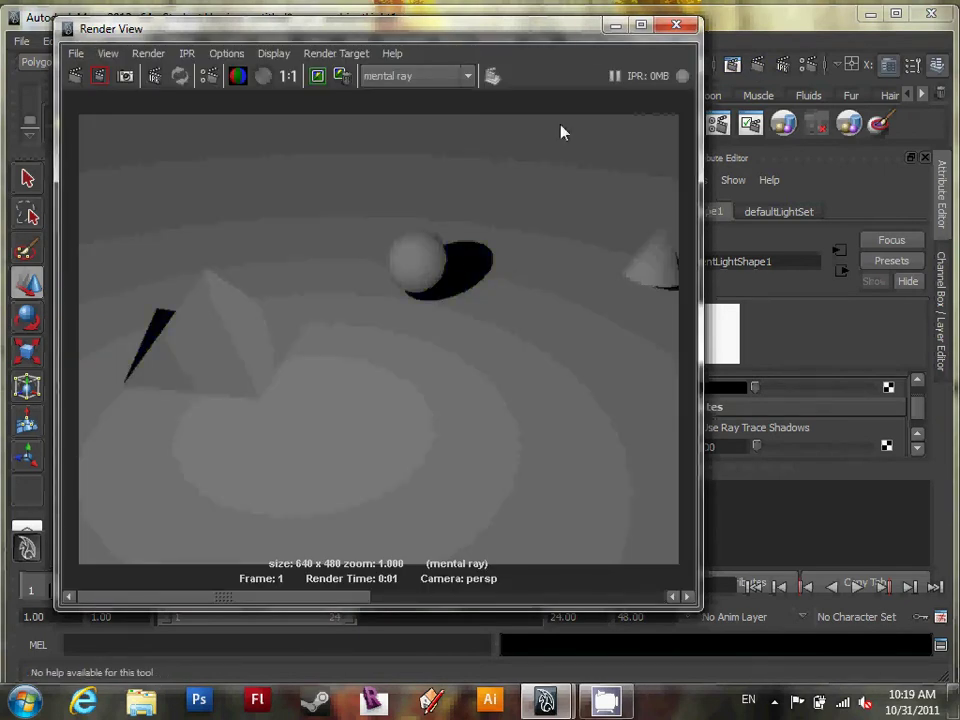
click(614, 25)
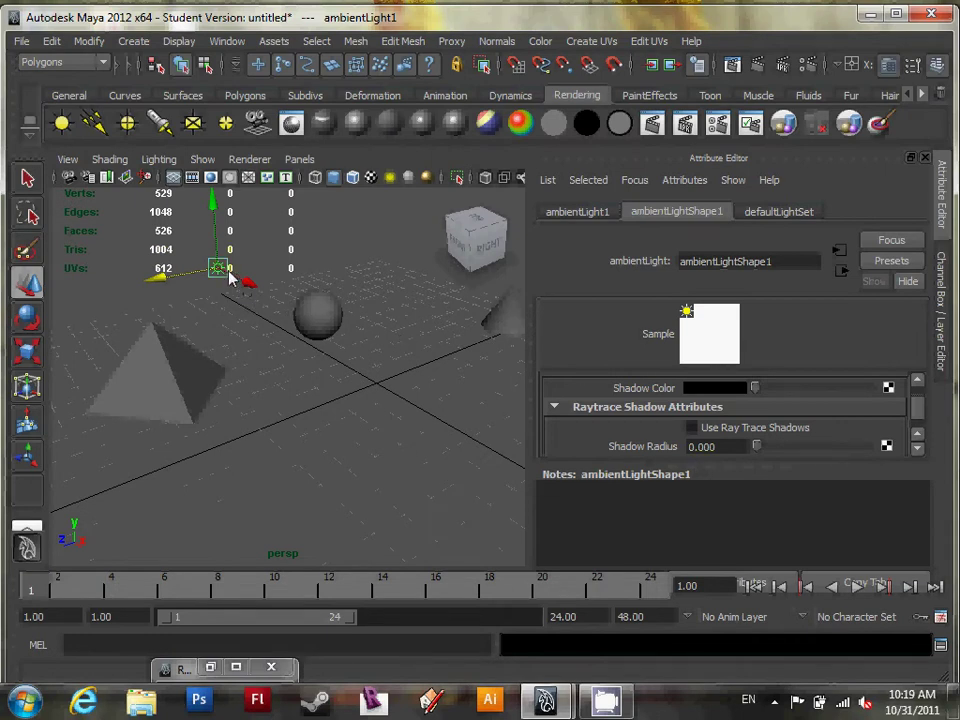
Step: Replace the ambient light with a directional light at the origin and raise it above the plane
click(188, 229)
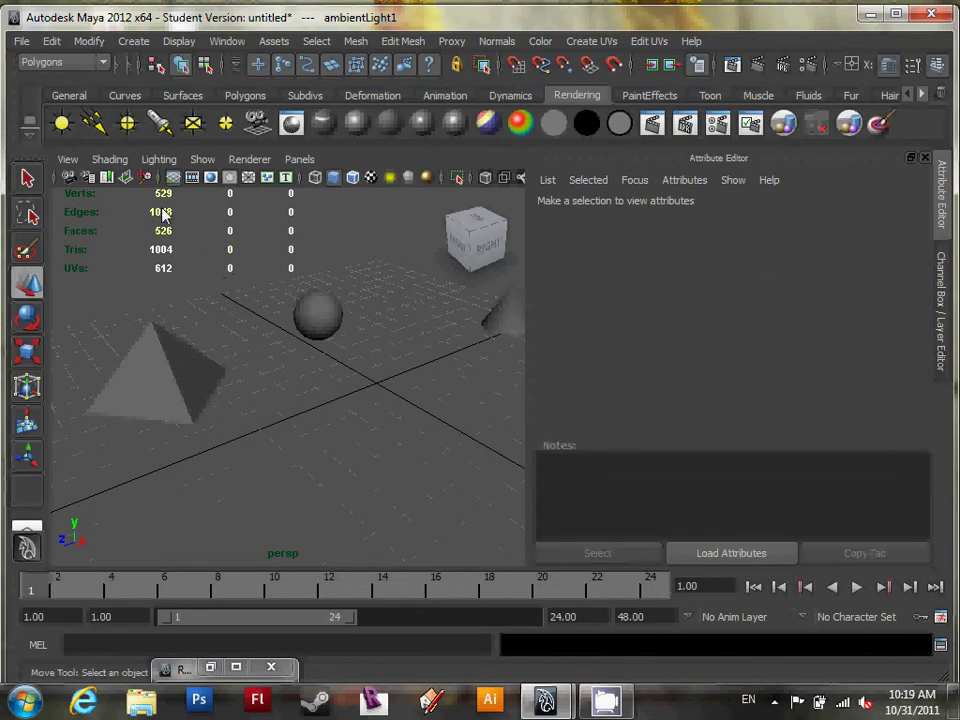
click(95, 122)
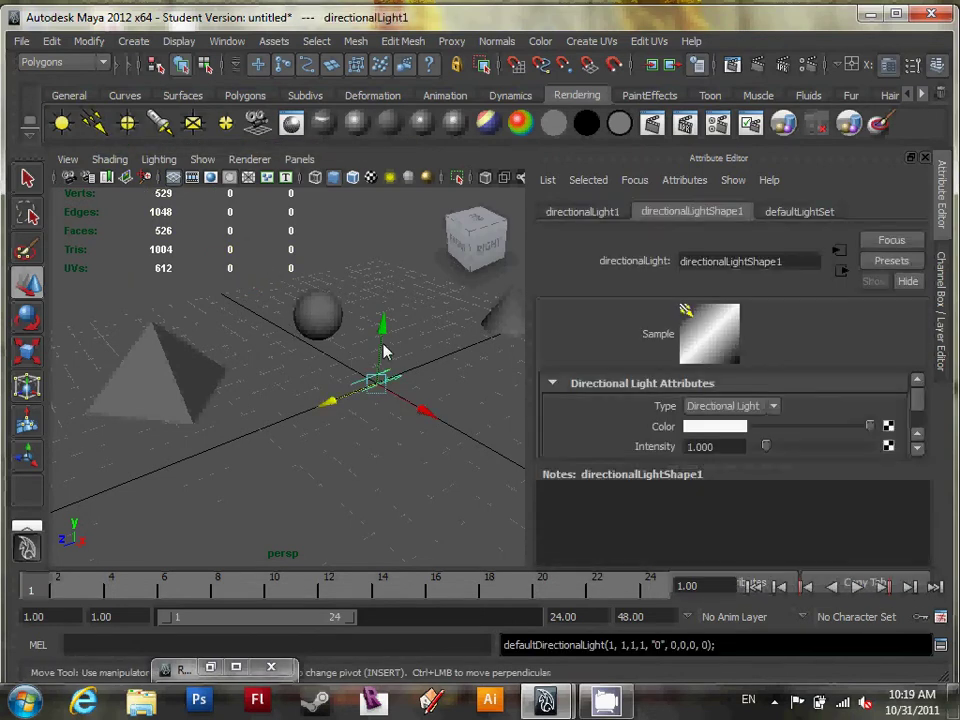
drag(385, 335, 392, 274)
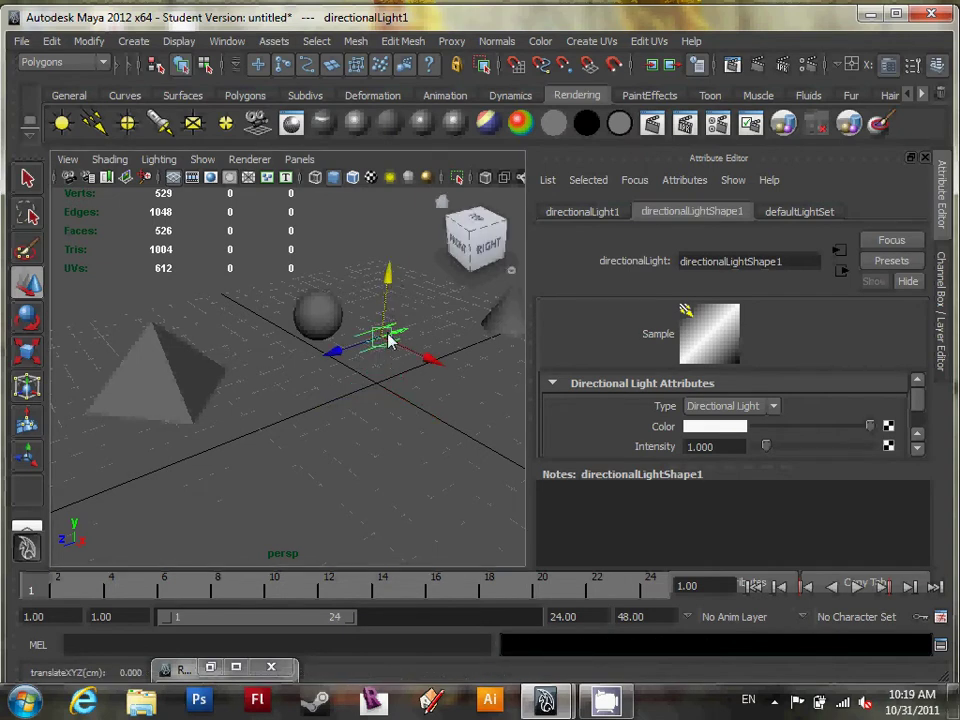
Step: Test-render the directional light from a front view and reframe the viewport on the whole scene
alt+drag(394, 336, 491, 349)
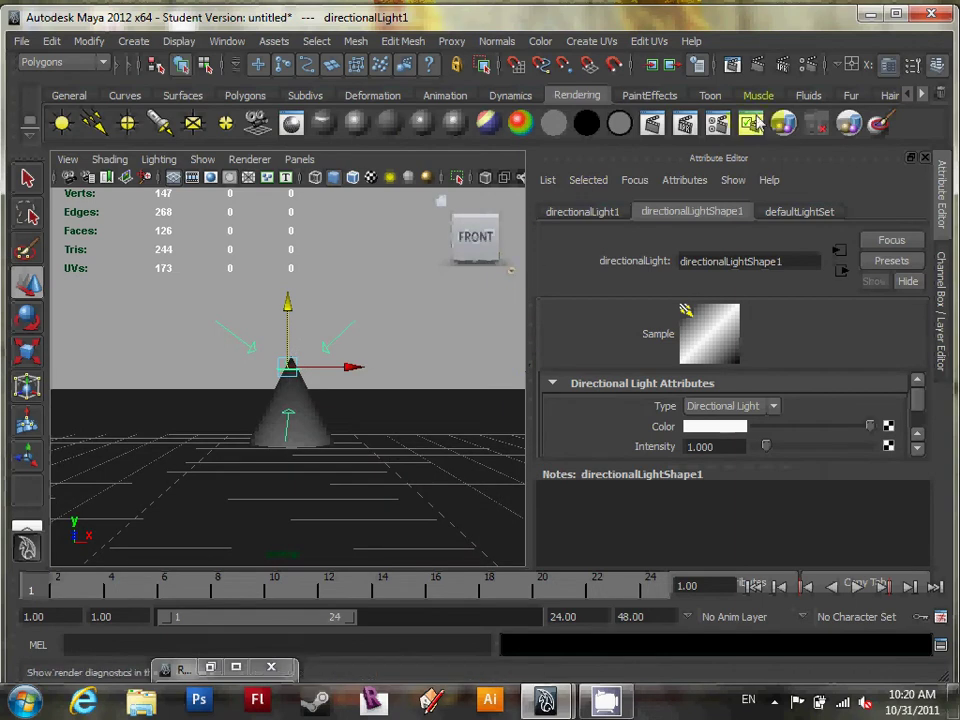
click(757, 64)
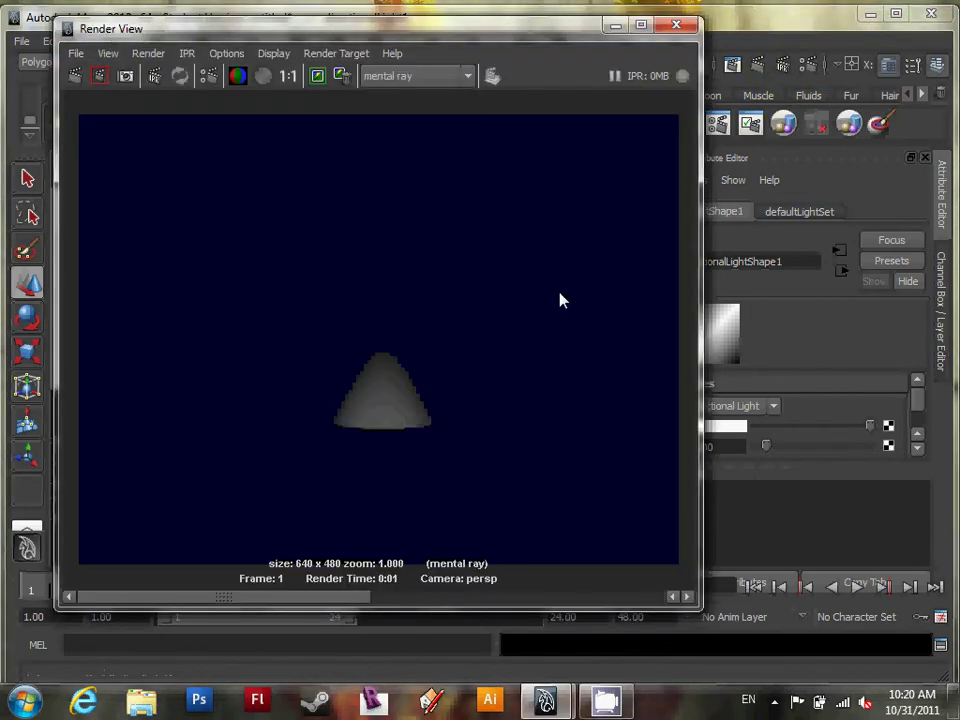
click(677, 24)
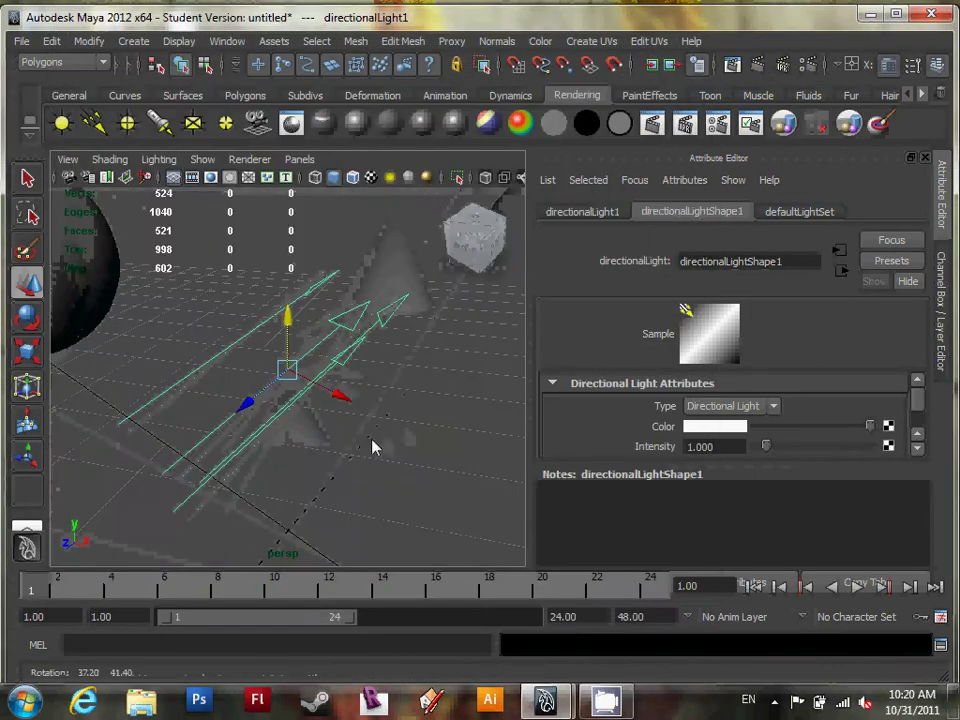
key(a)
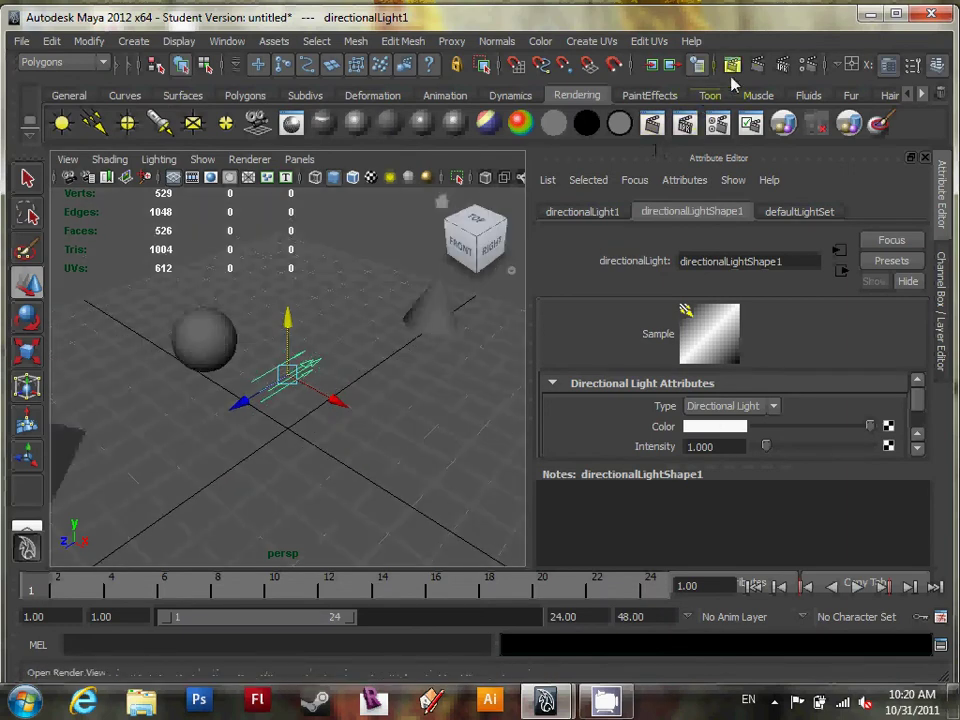
Step: Test-render the directional light from the perspective camera in mental ray and close the rendered image
click(757, 66)
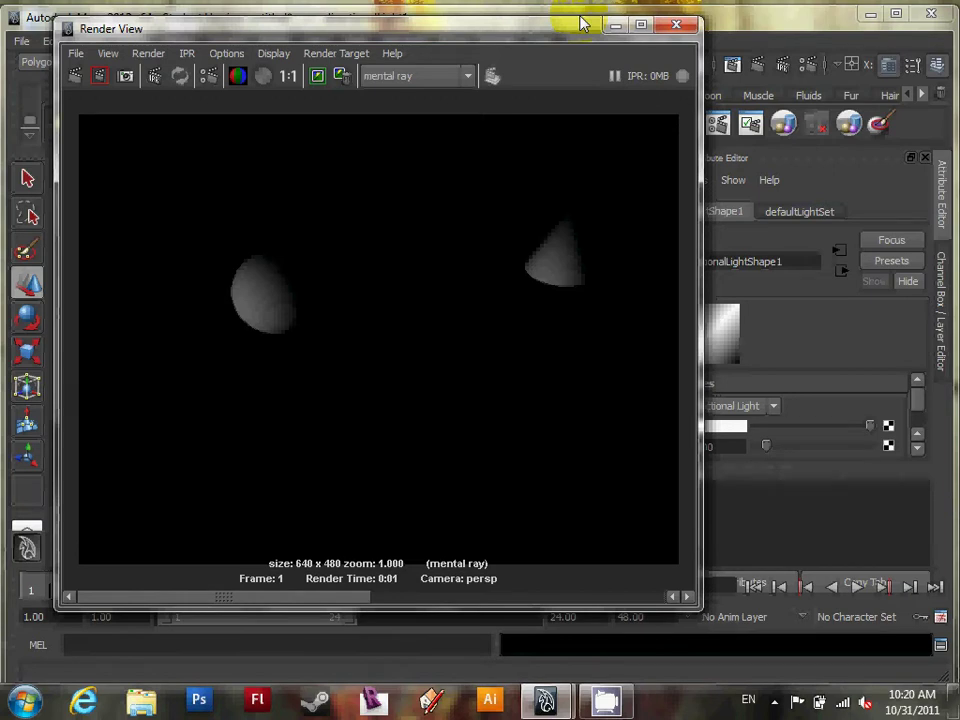
click(678, 27)
key(7)
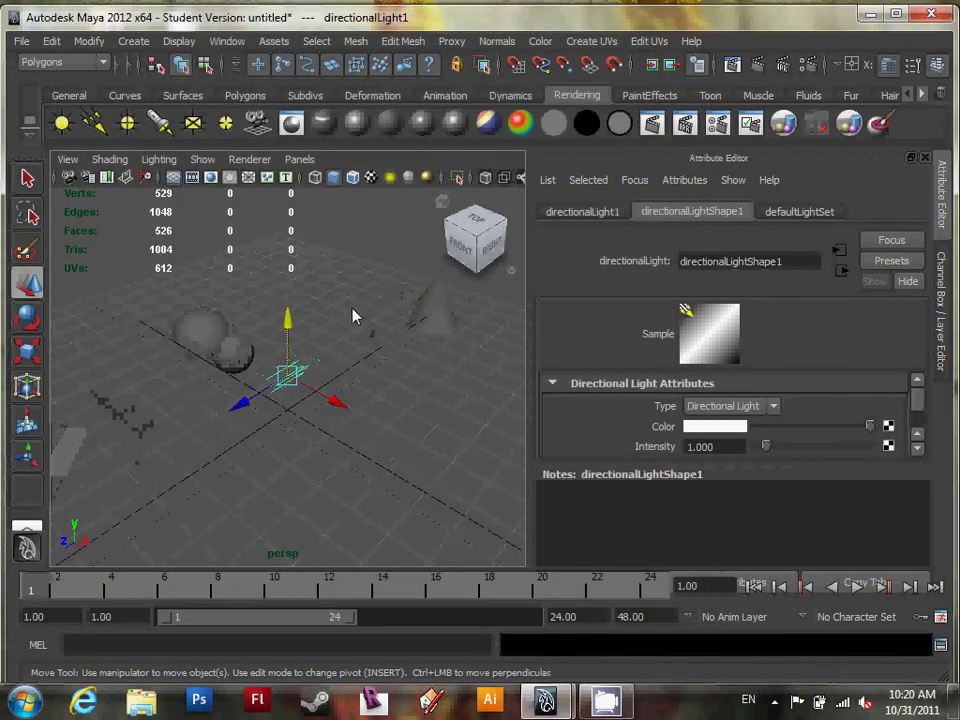
Step: Add an ambient light at the origin, raise it above the directional light and open its Intensity for editing
click(58, 120)
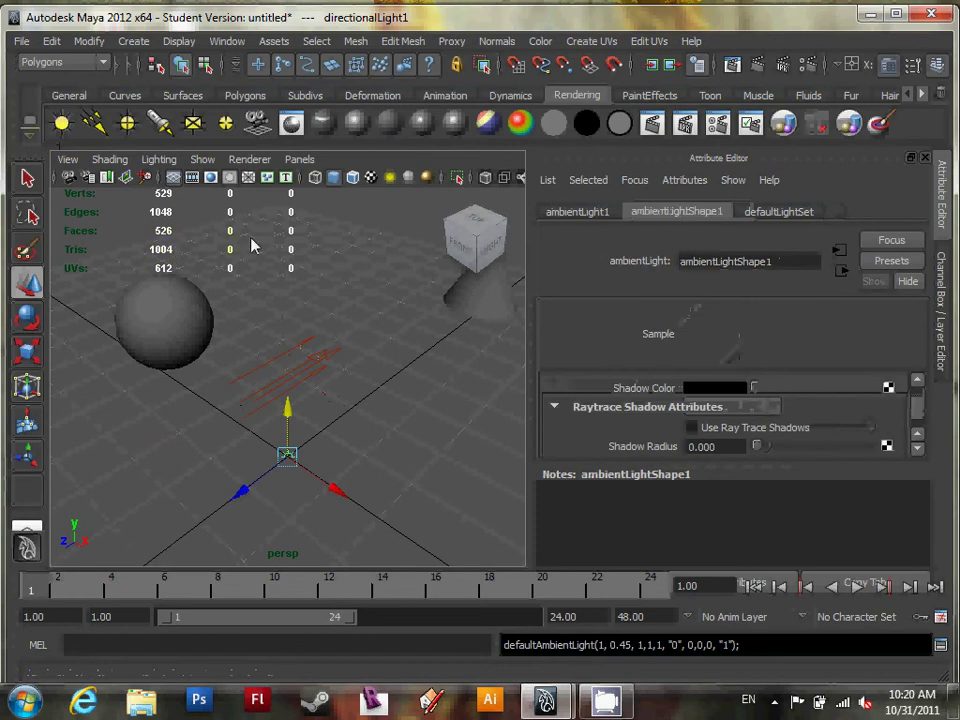
click(288, 406)
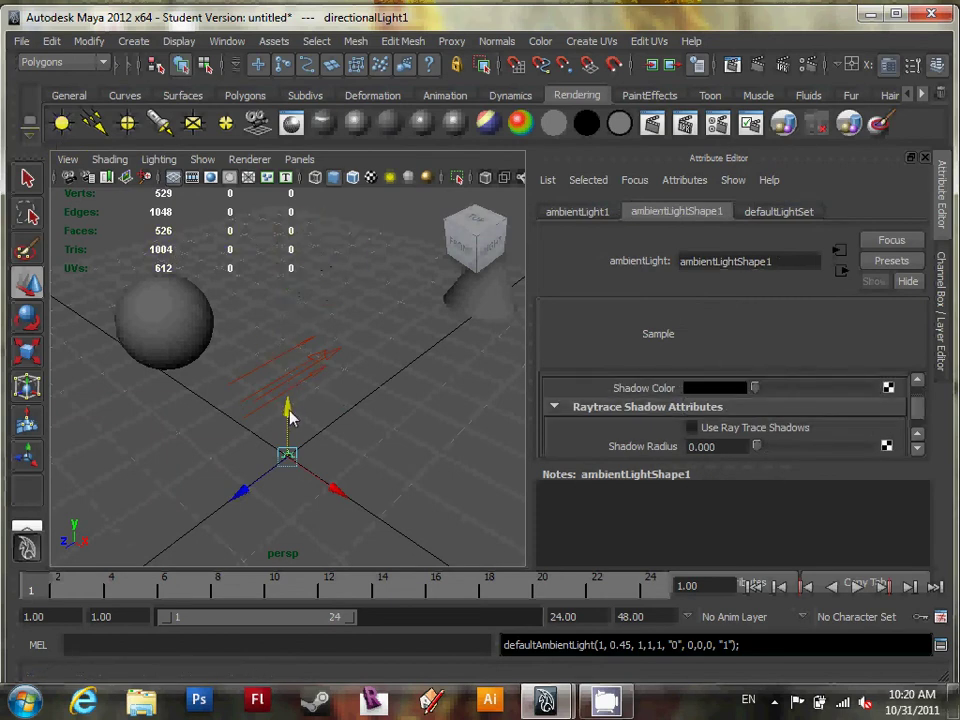
click(300, 365)
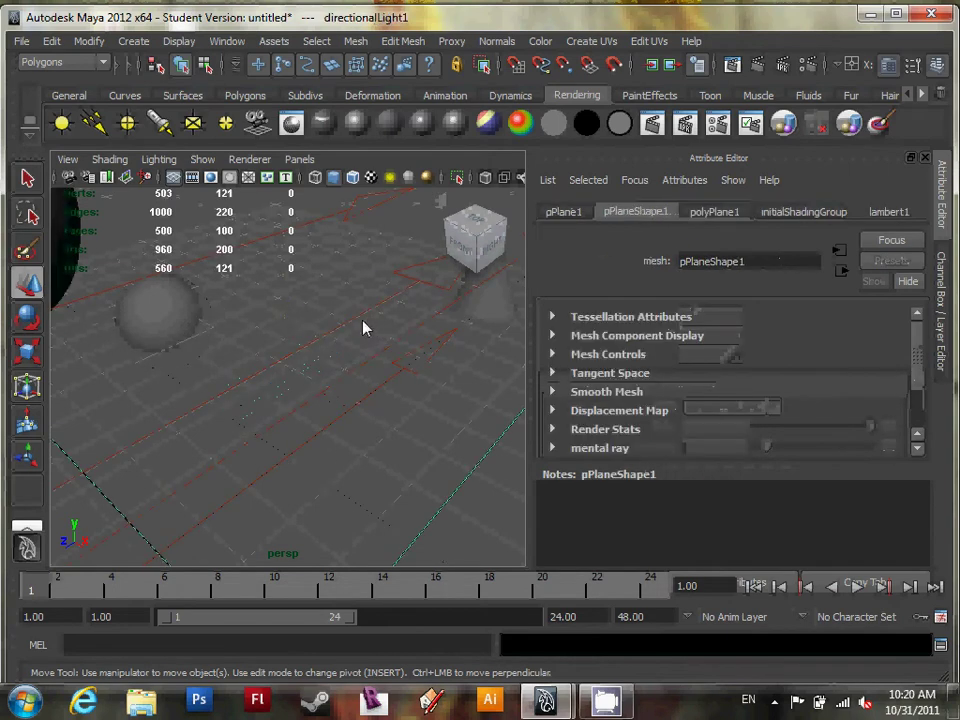
click(349, 311)
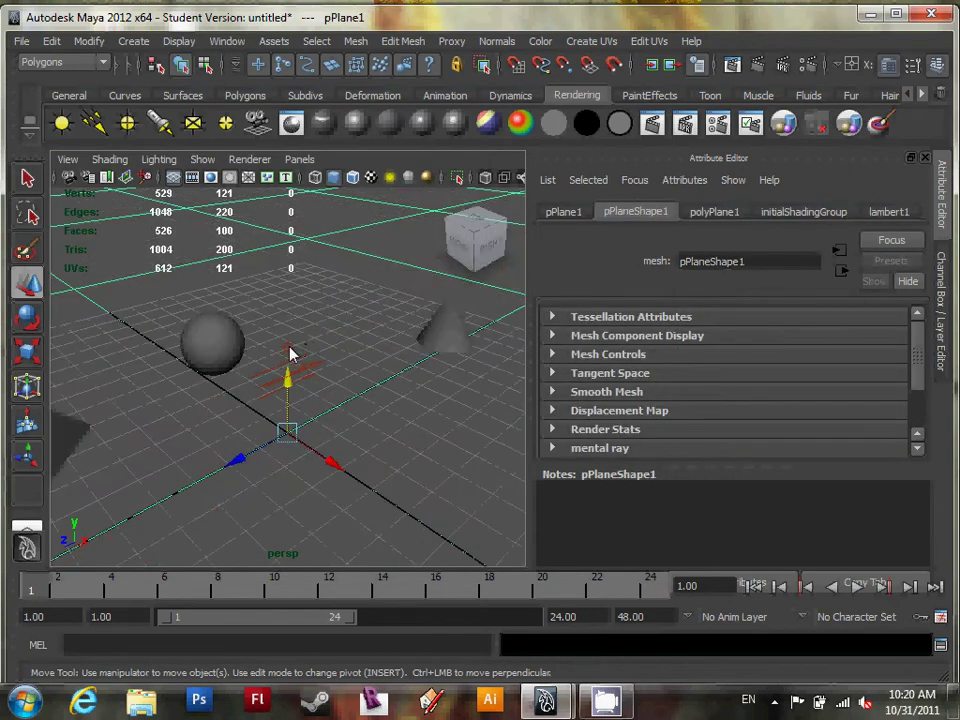
click(294, 357)
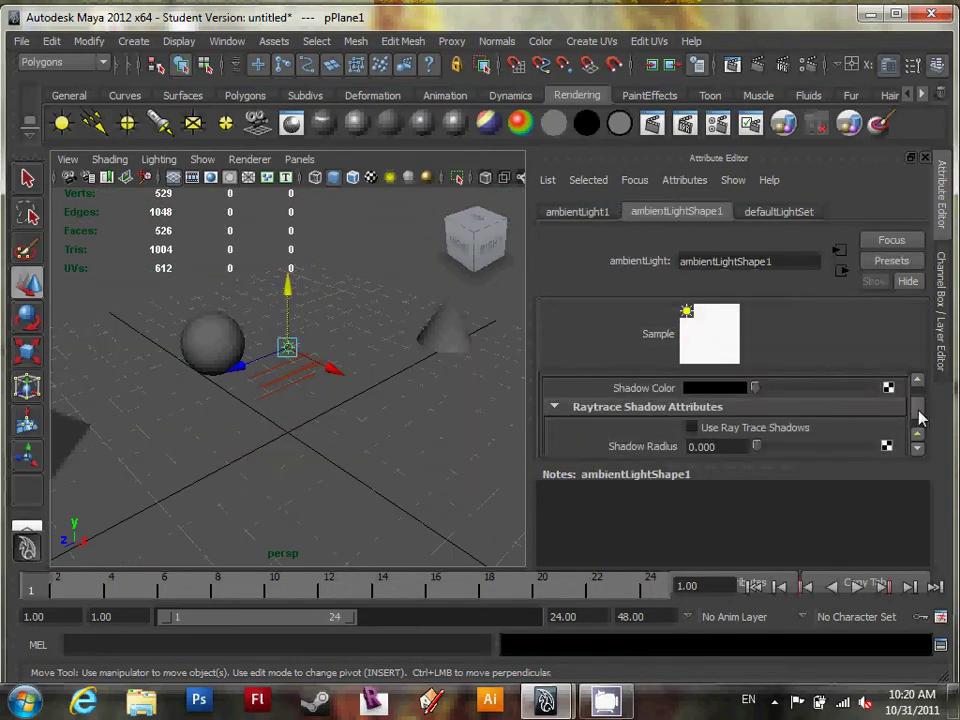
drag(920, 418, 921, 407)
click(690, 432)
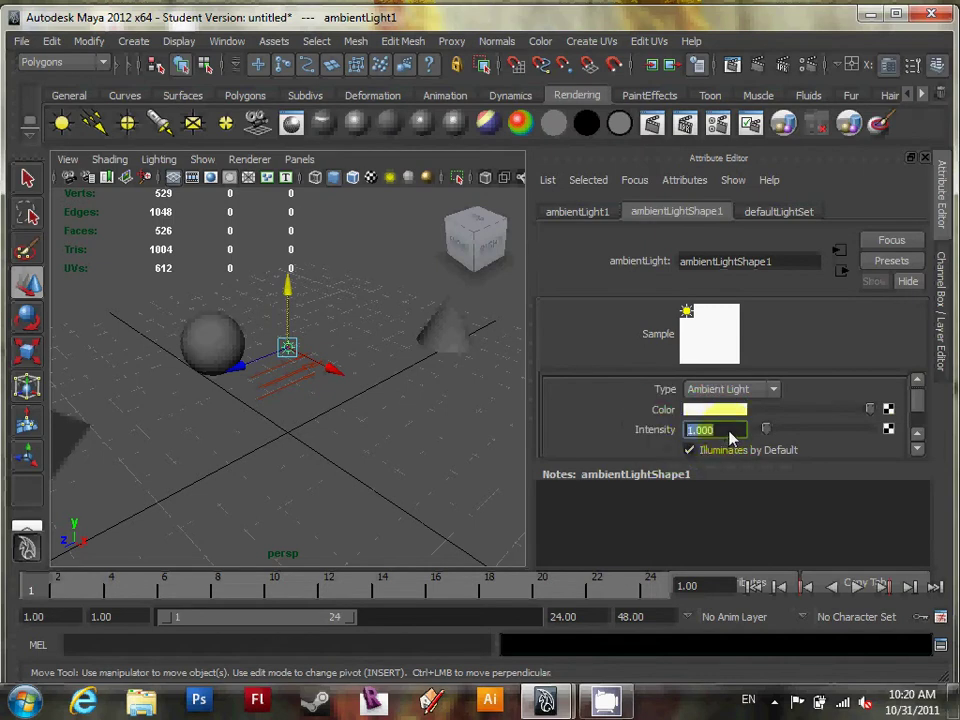
click(728, 438)
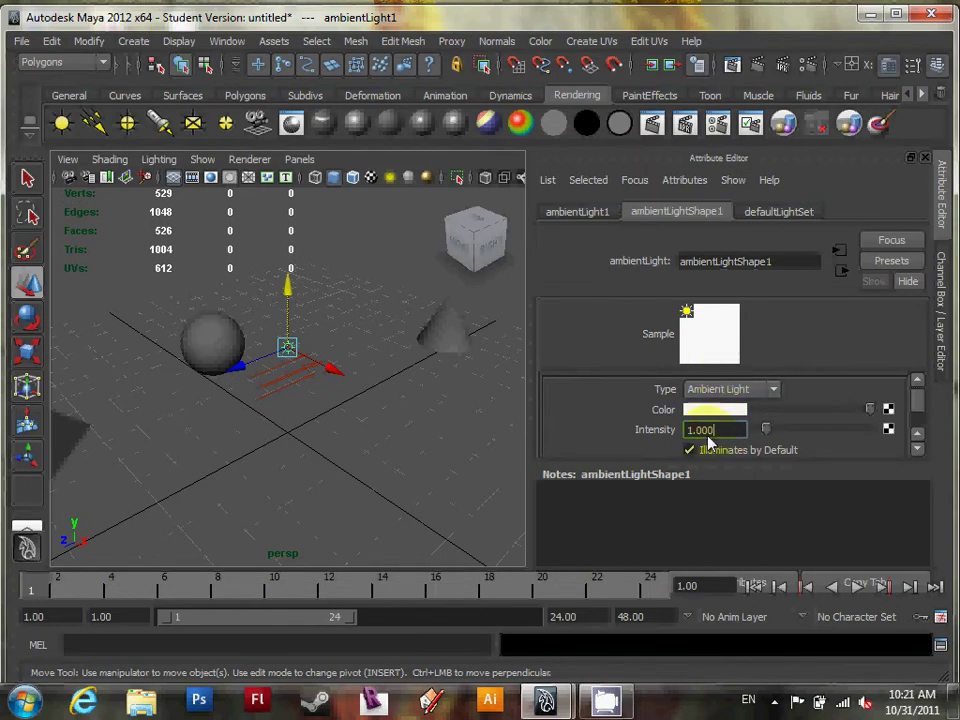
Step: Compare the directional and ambient lights by selecting each, and delete the ambient light
click(281, 377)
scroll(284, 378, down, 2)
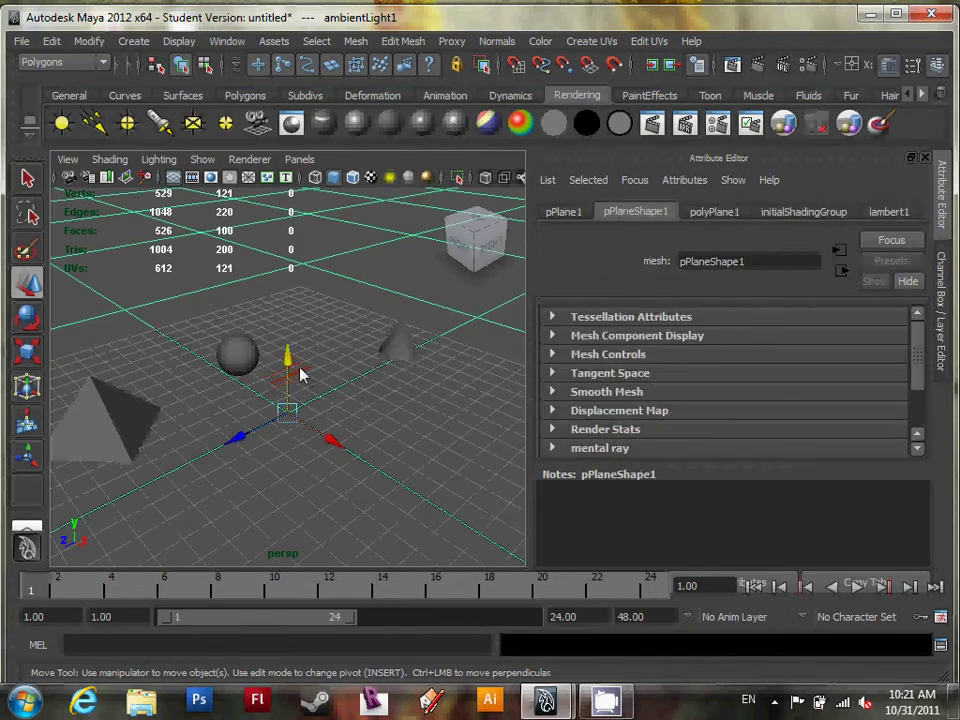
click(297, 376)
scroll(298, 375, up, 2)
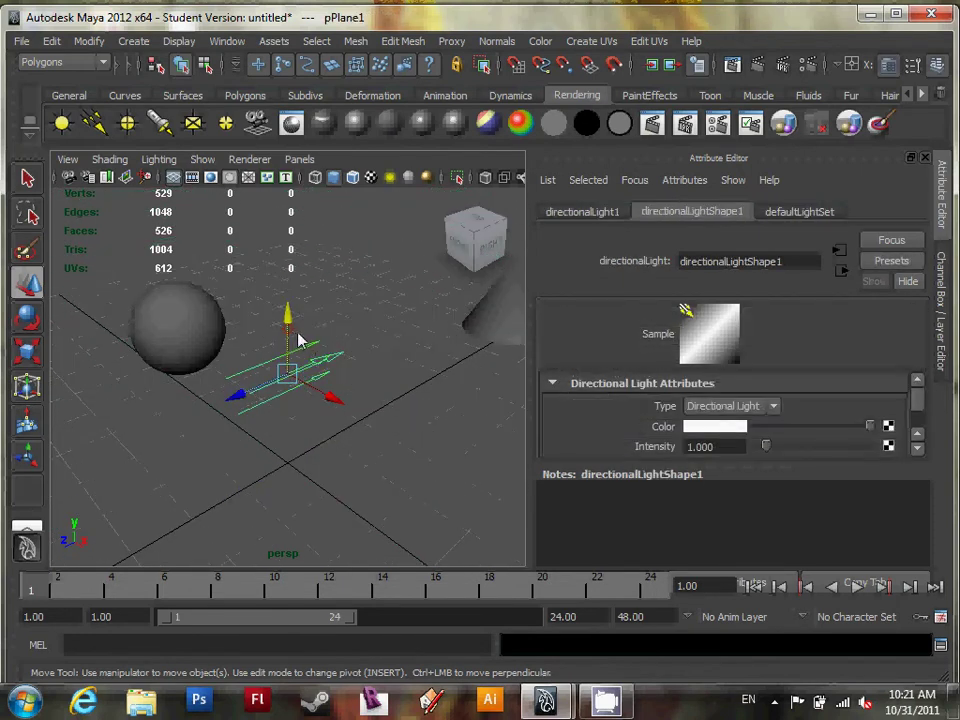
shift+click(294, 338)
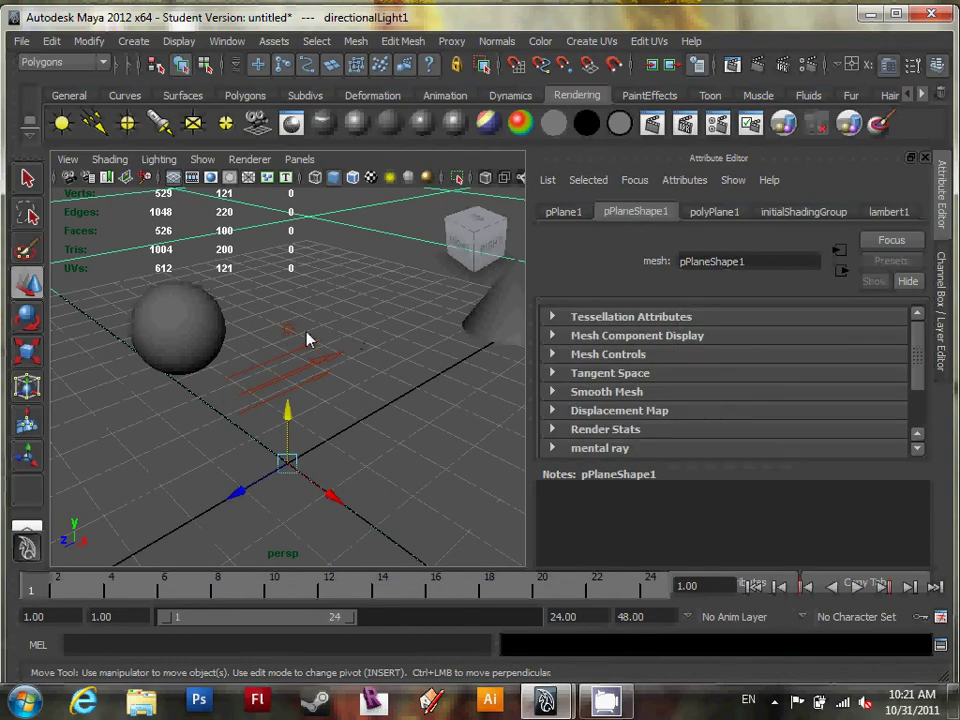
click(294, 338)
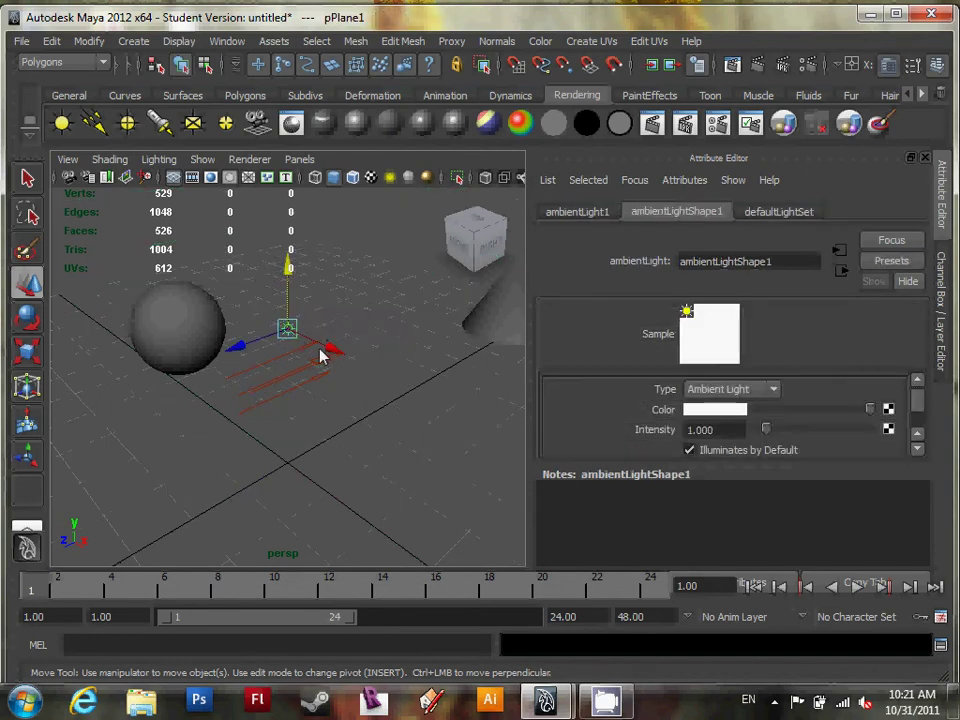
click(303, 360)
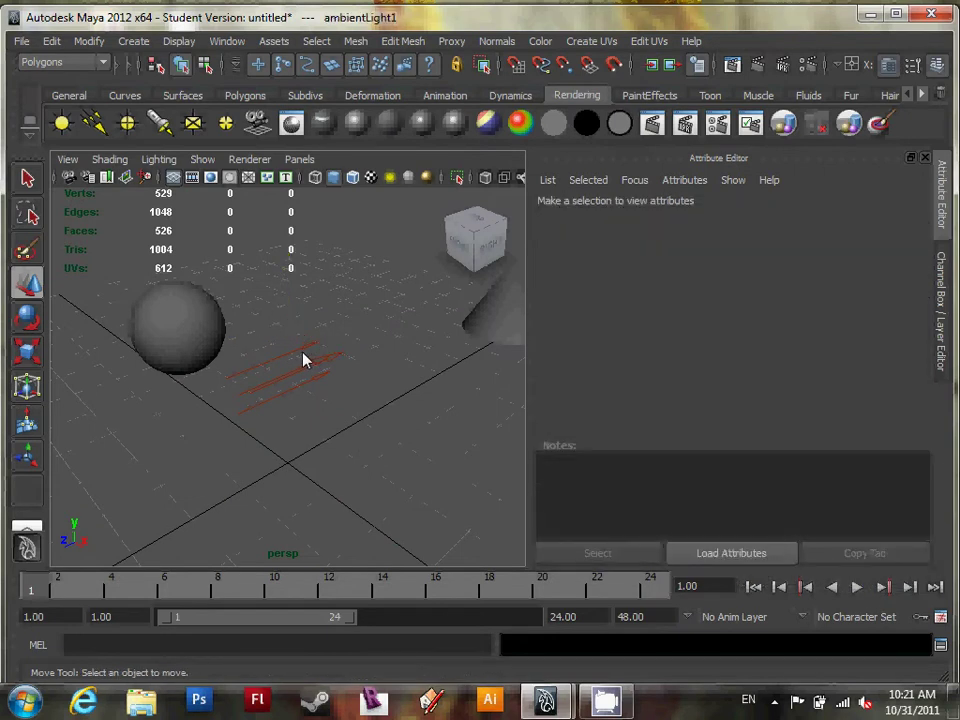
Step: Rotate the directional light to about -51.6, 13.8, -16.8 degrees so it shines down onto the plane
click(305, 370)
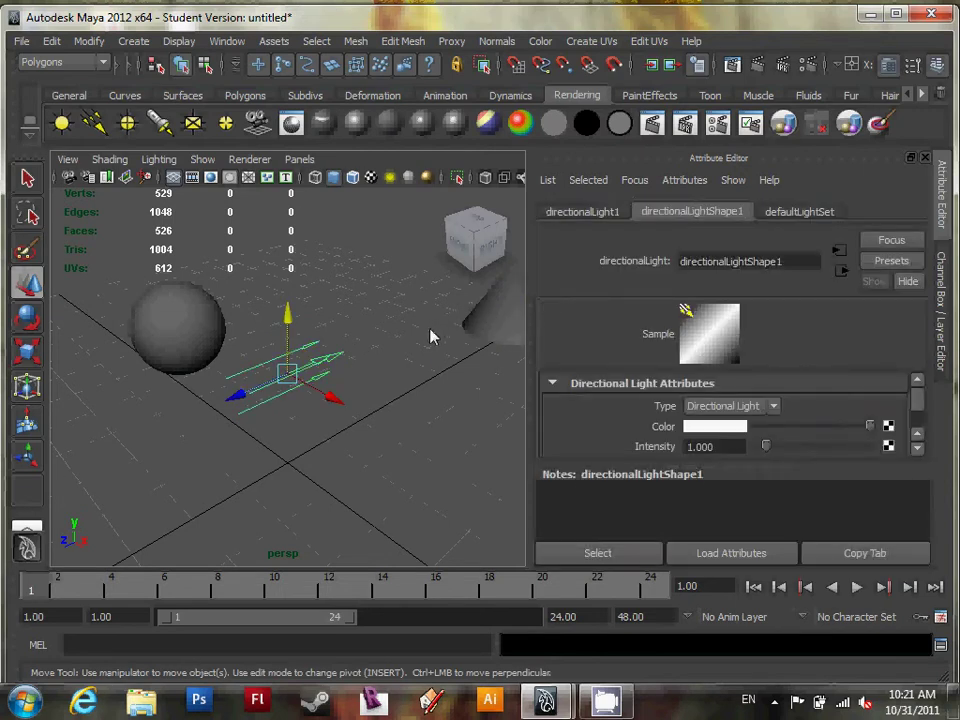
alt+drag(401, 339, 421, 326)
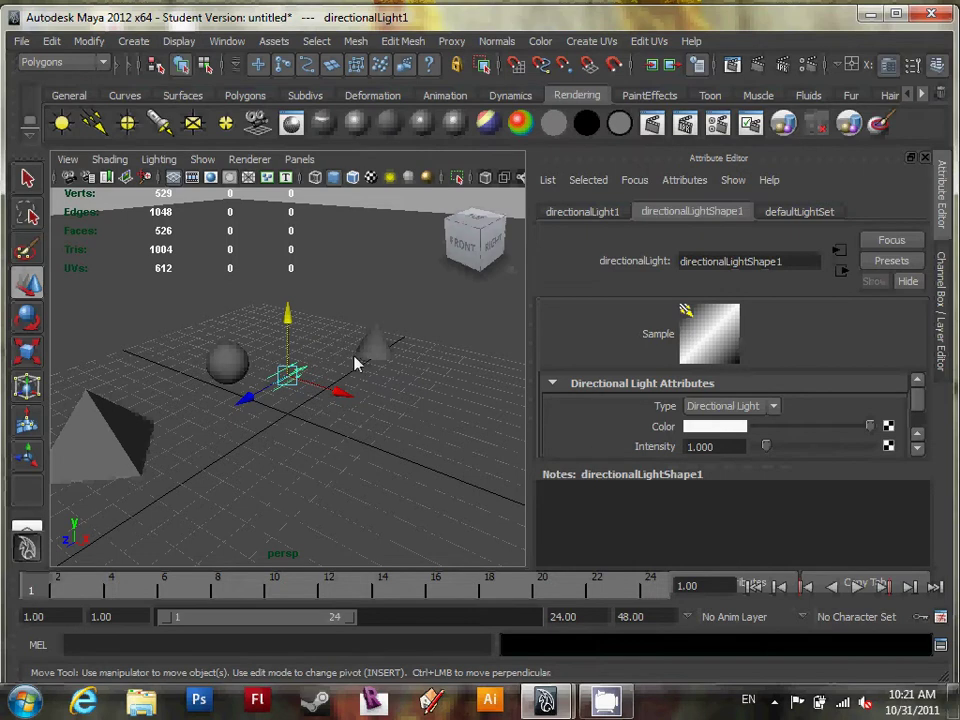
scroll(313, 360, up, 2)
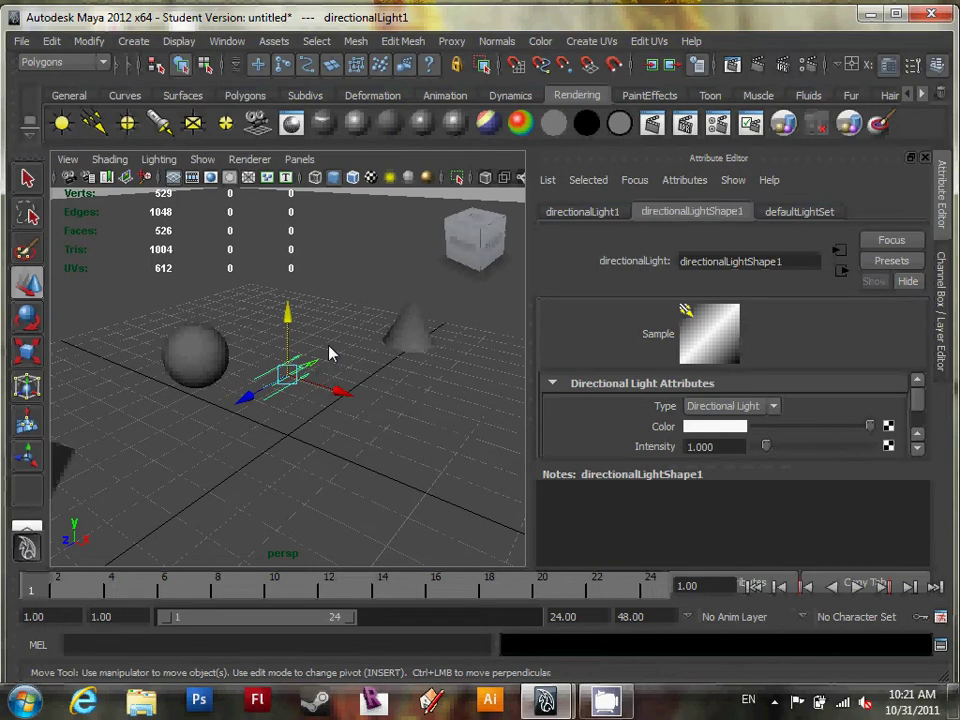
key(e)
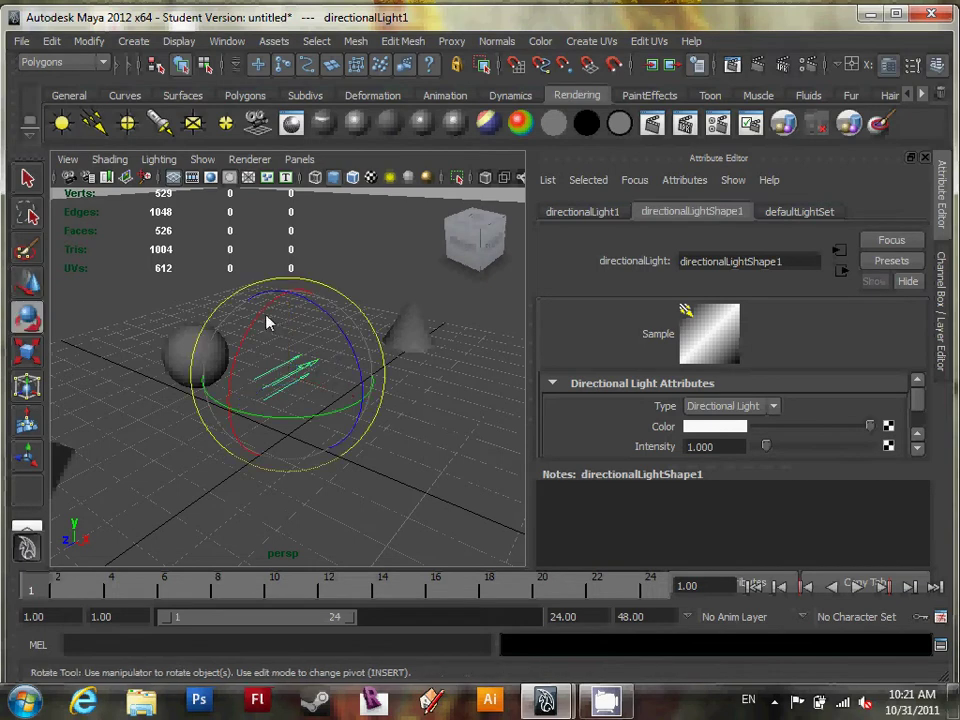
drag(246, 339, 332, 343)
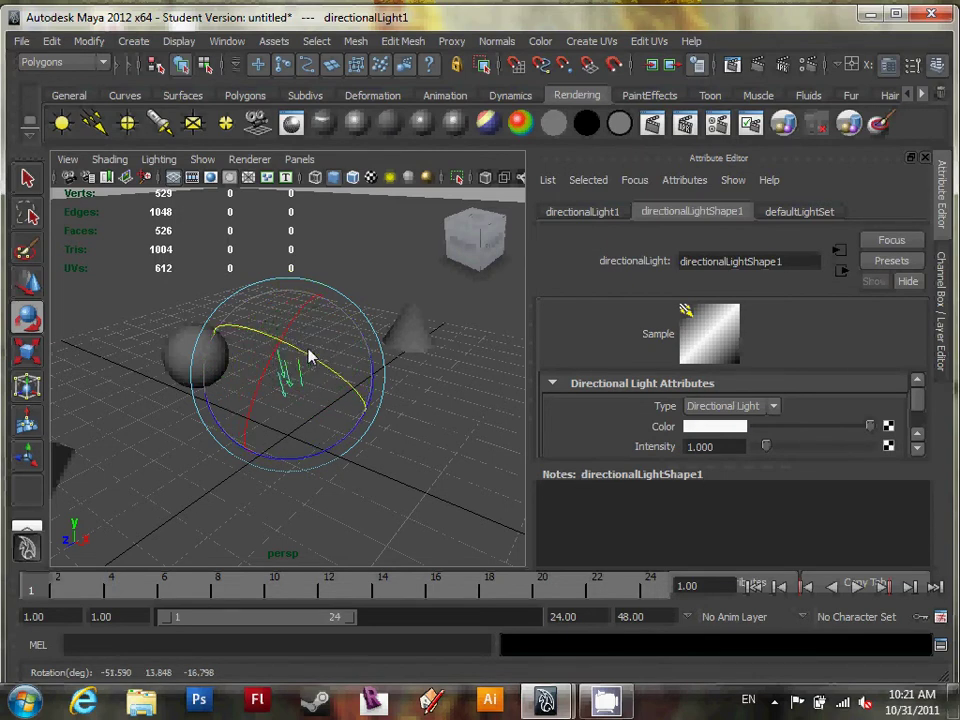
click(425, 346)
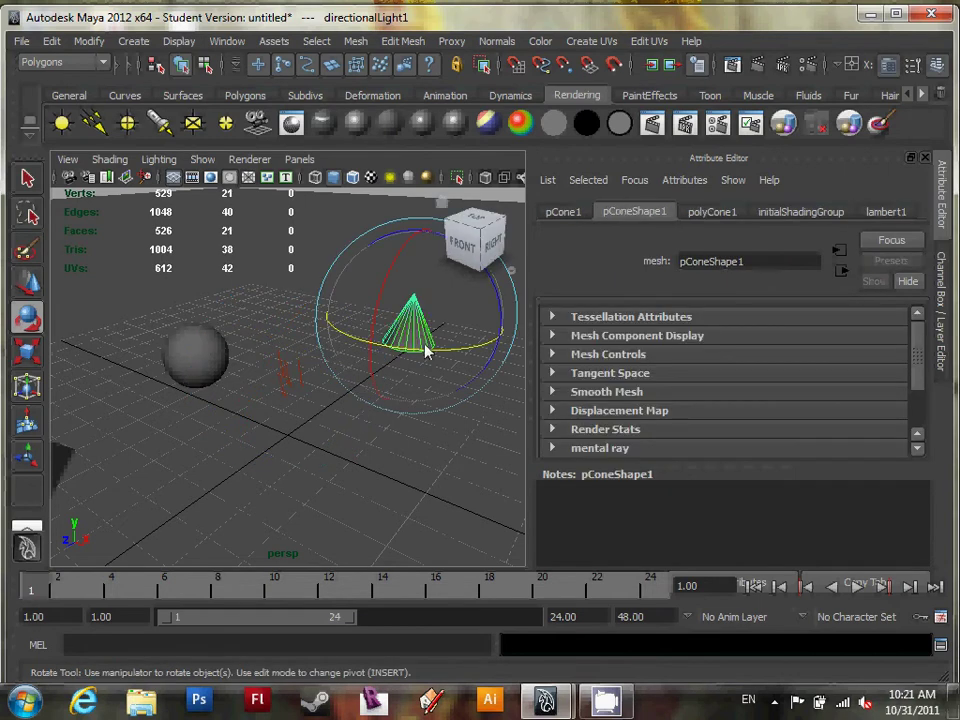
click(287, 379)
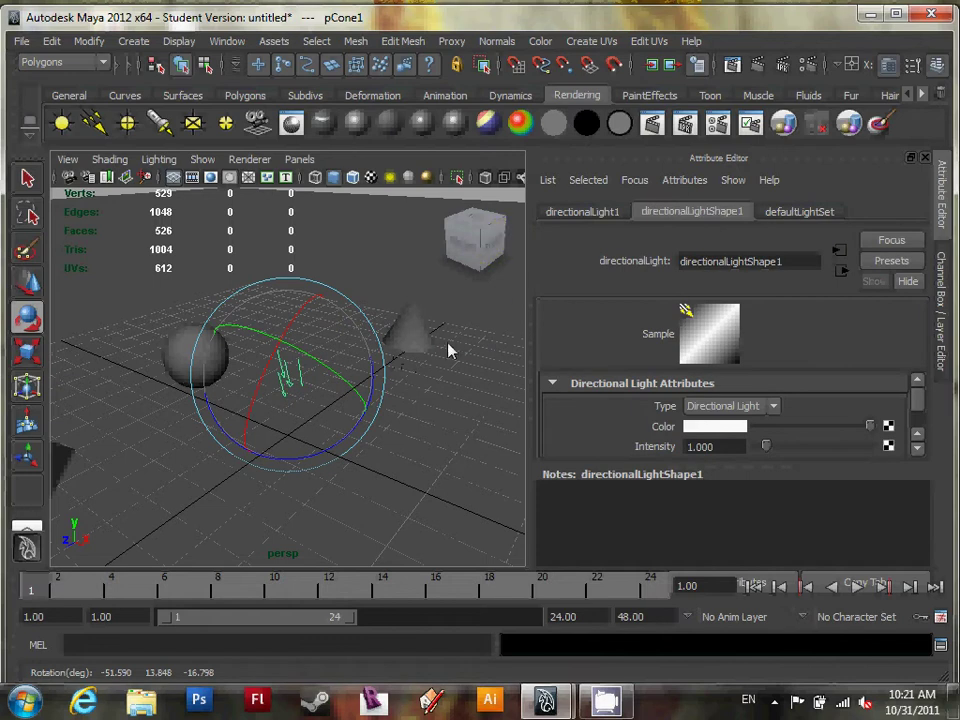
Step: Render the perspective view with the rotated directional light and minimize the rendered image
alt+drag(420, 366, 328, 339)
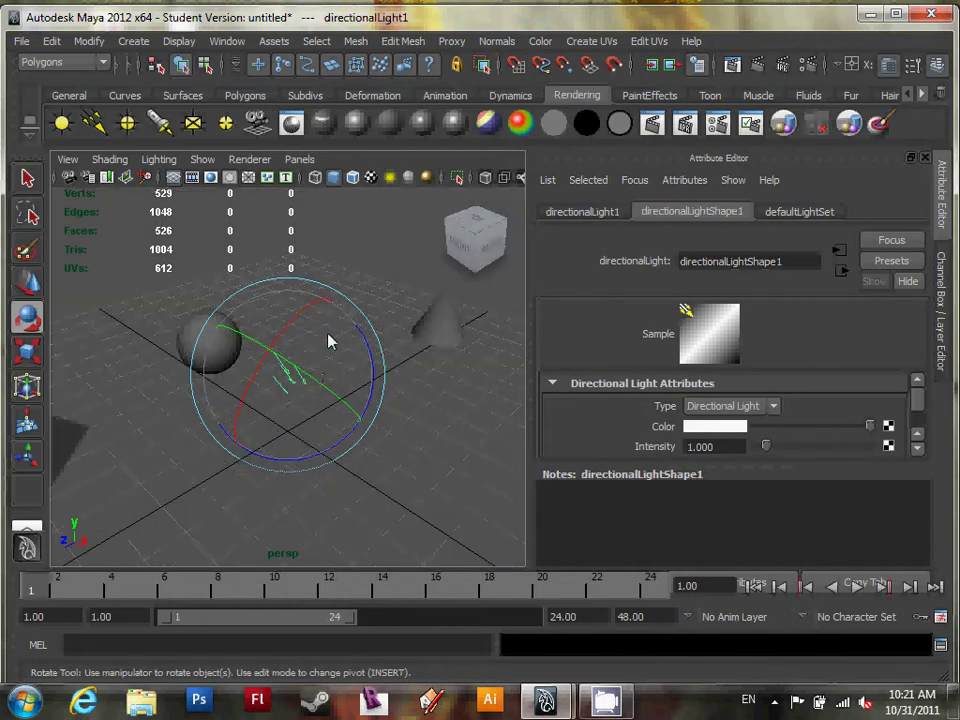
click(759, 68)
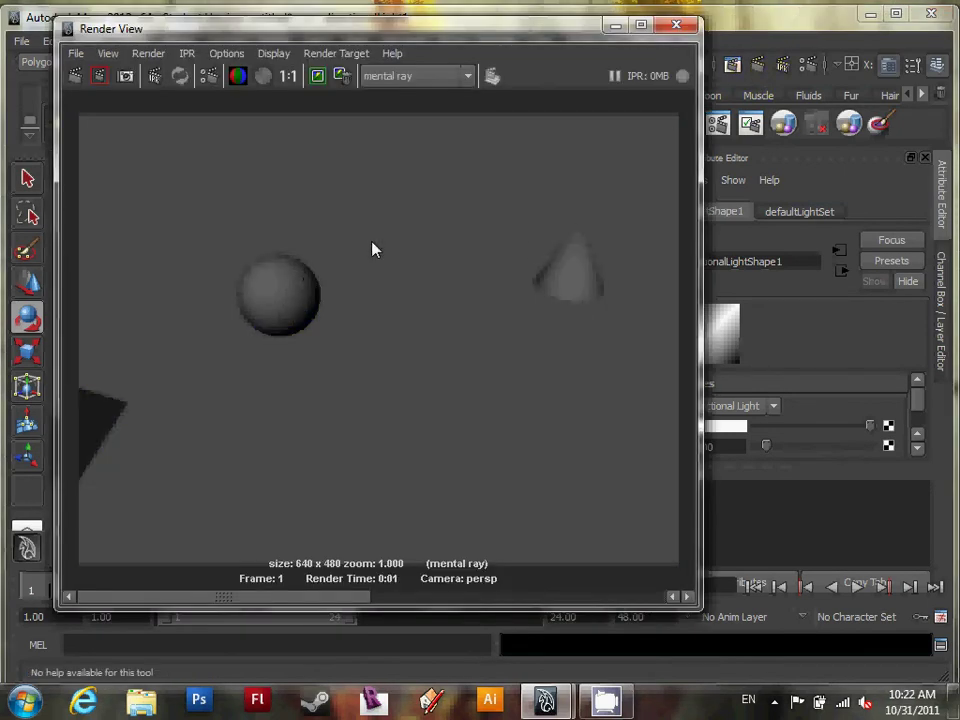
click(614, 27)
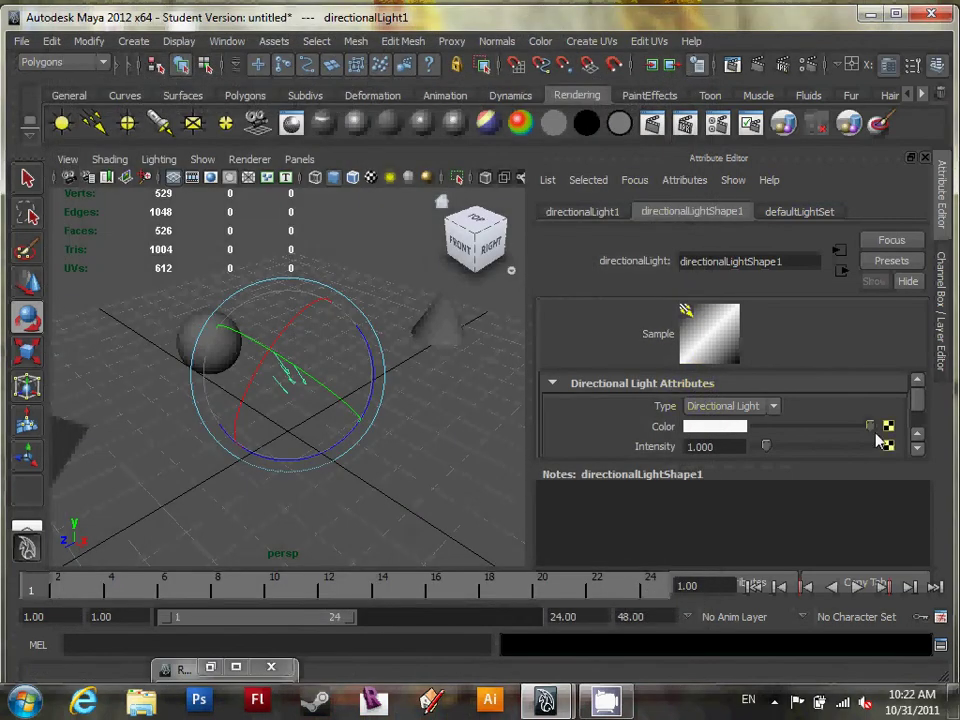
Step: Enable Use Depth Map Shadows in the directional light's shadow attributes
click(917, 448)
click(917, 448)
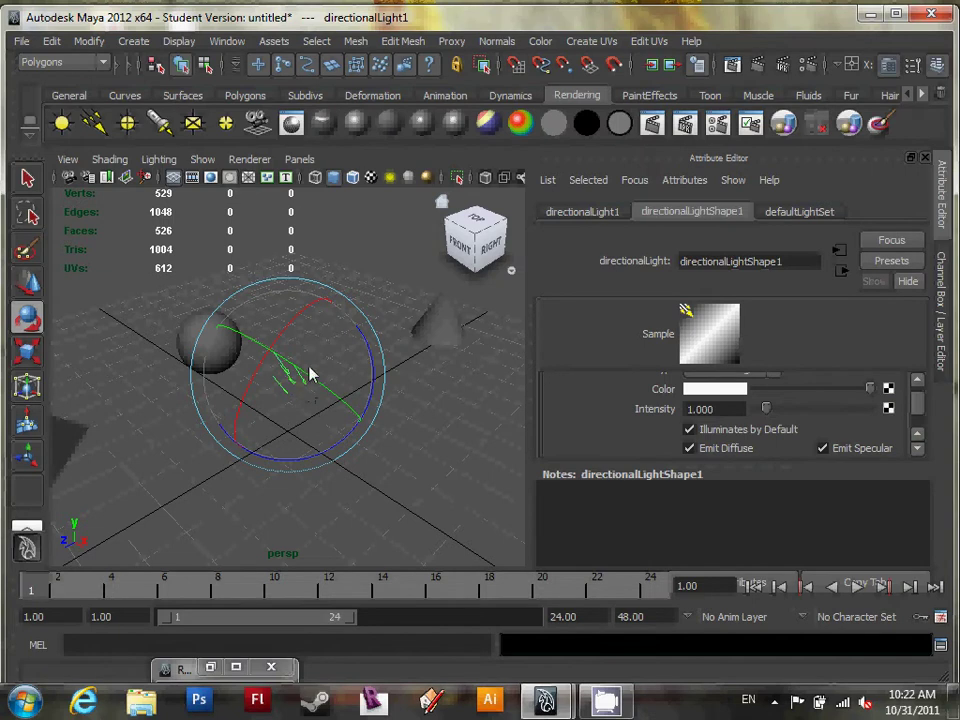
click(917, 448)
click(917, 448)
click(917, 448)
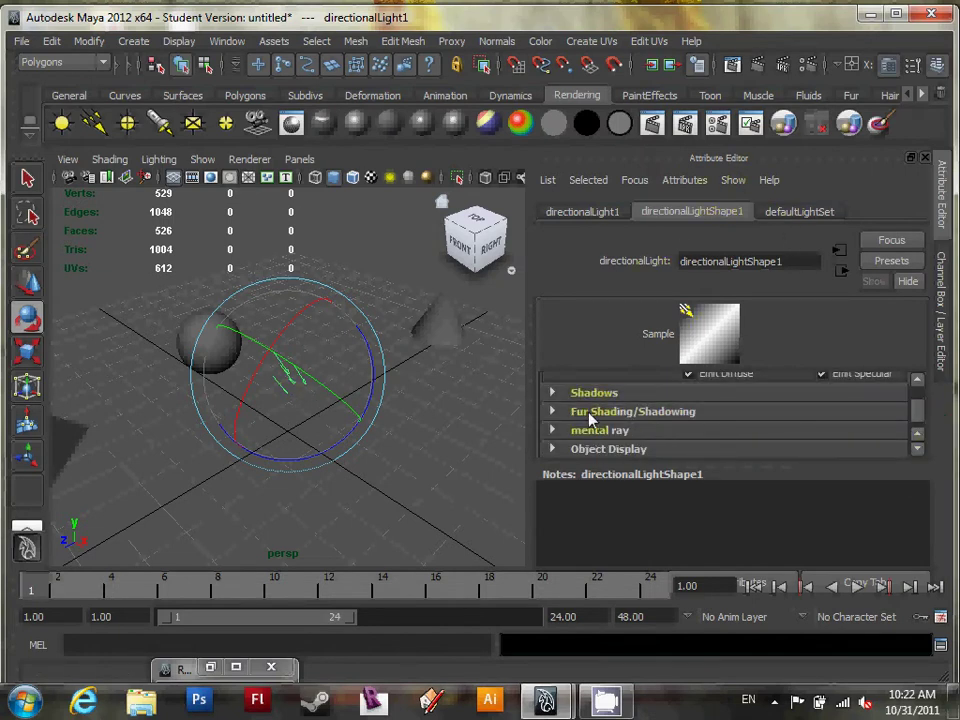
click(592, 393)
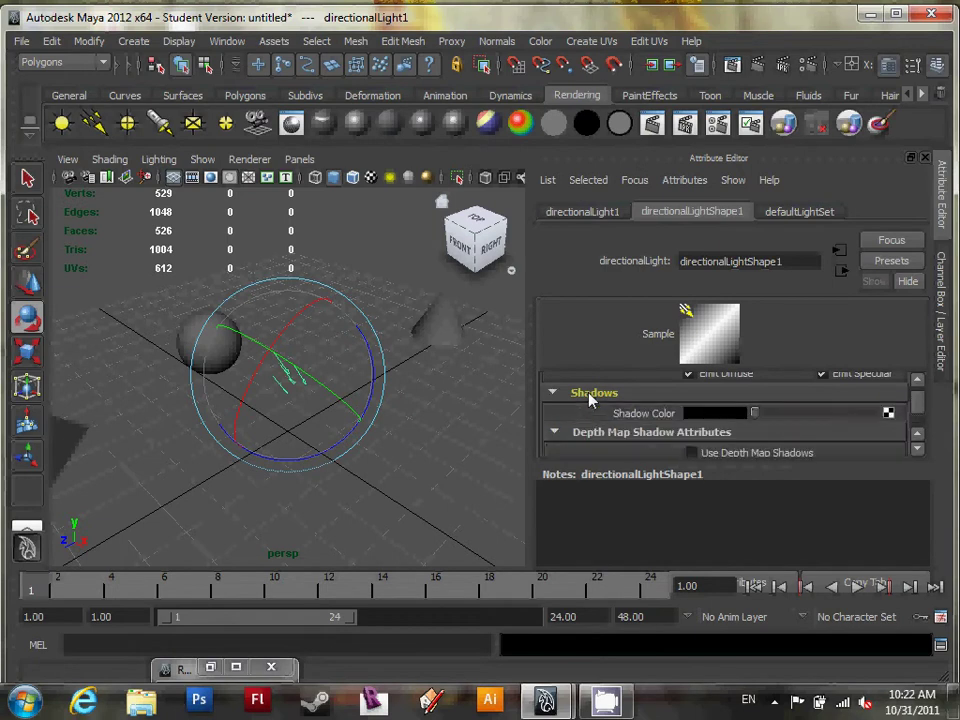
click(918, 449)
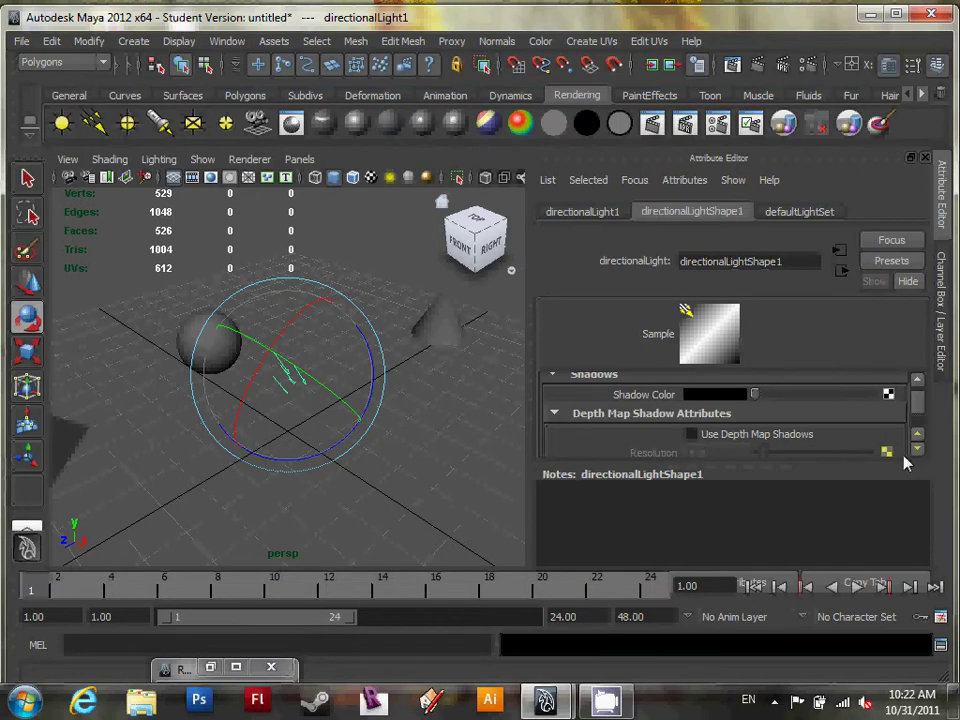
click(694, 436)
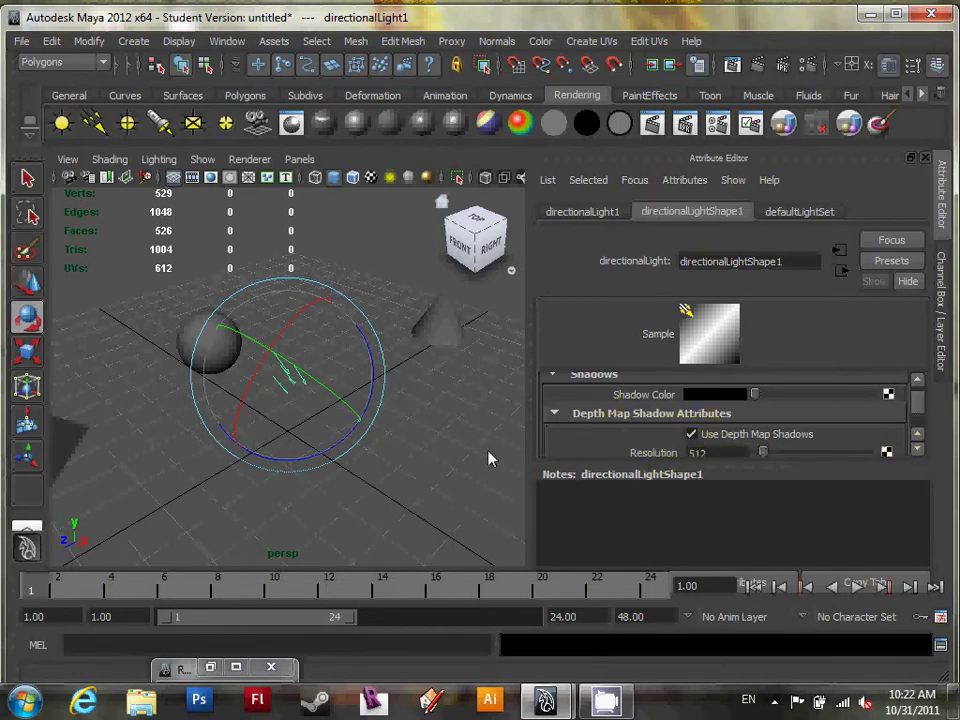
click(917, 451)
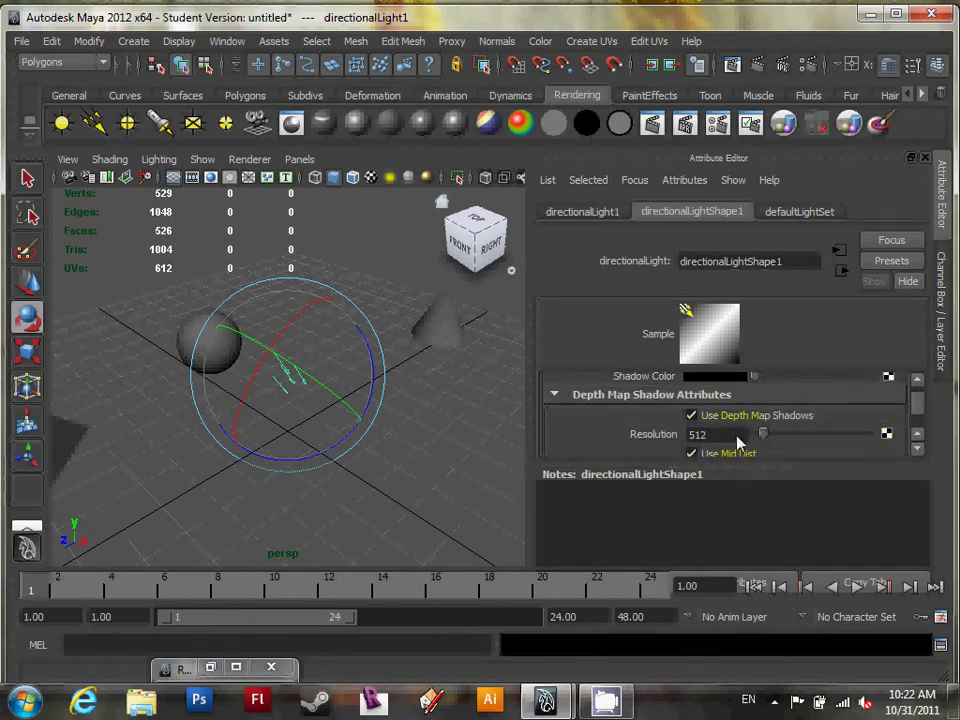
Step: Render all three primitives with depth map shadows and shrink the Render View so the light's shadow attributes stay accessible beside it
alt+drag(378, 423, 420, 332)
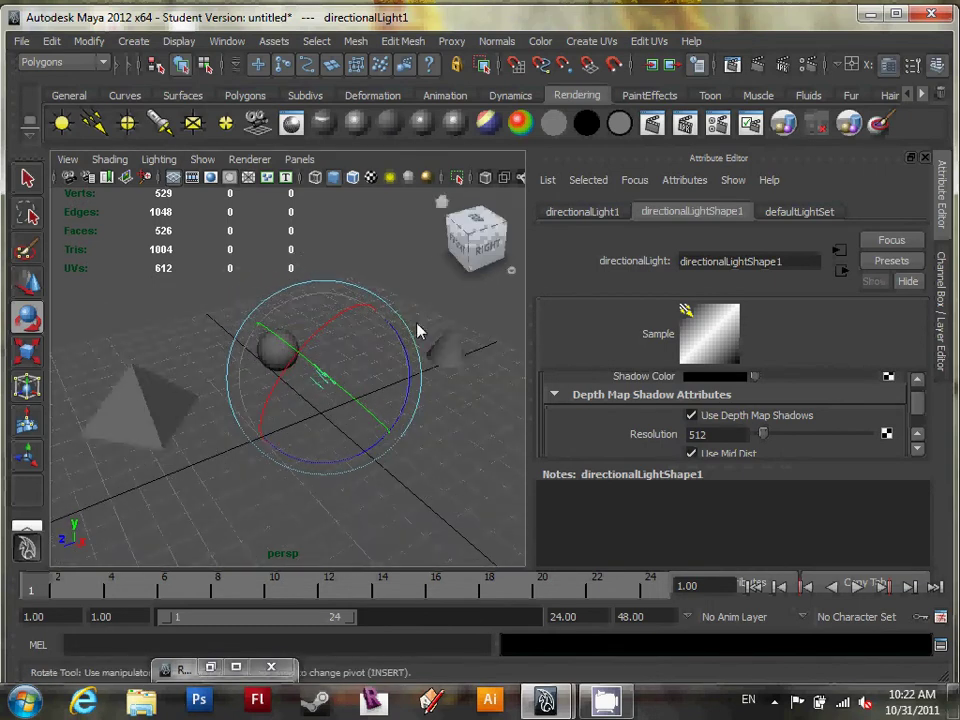
click(733, 64)
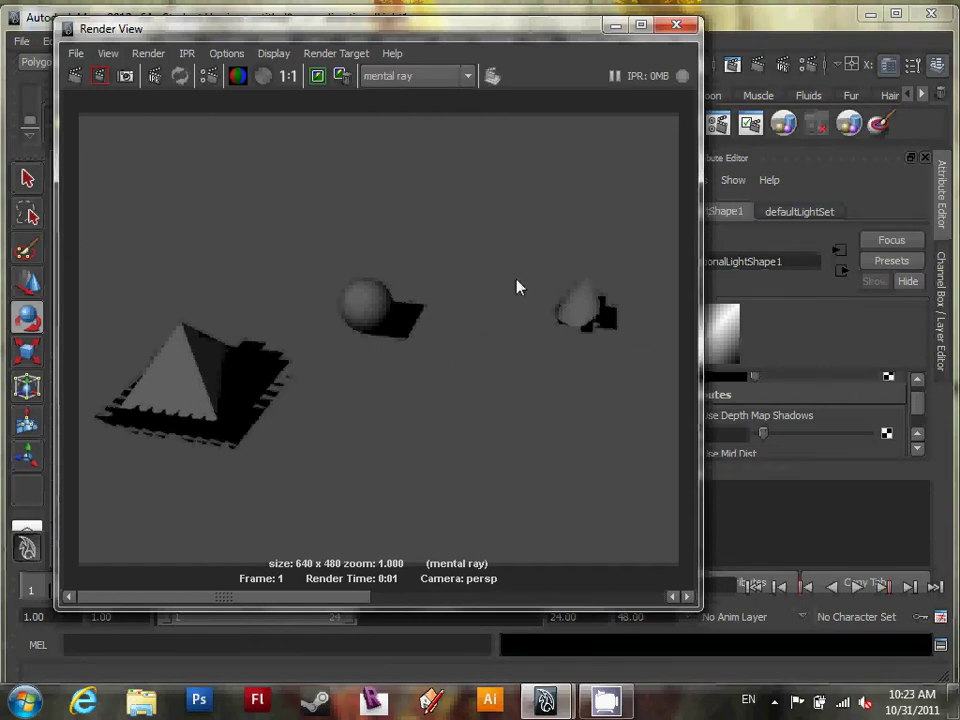
drag(590, 40, 530, 32)
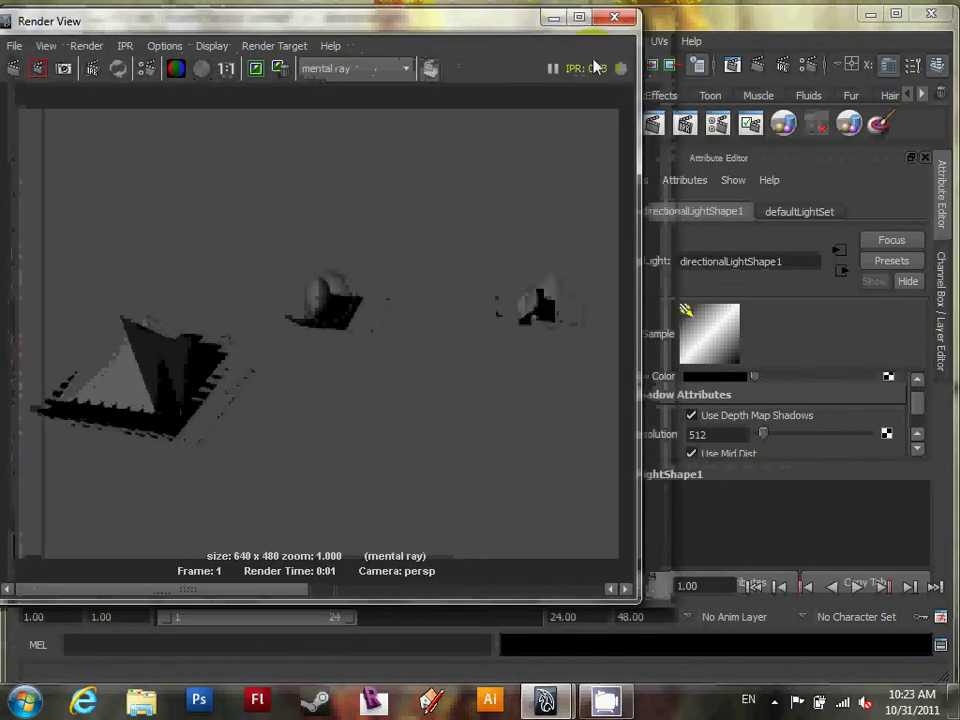
click(637, 100)
drag(637, 100, 450, 107)
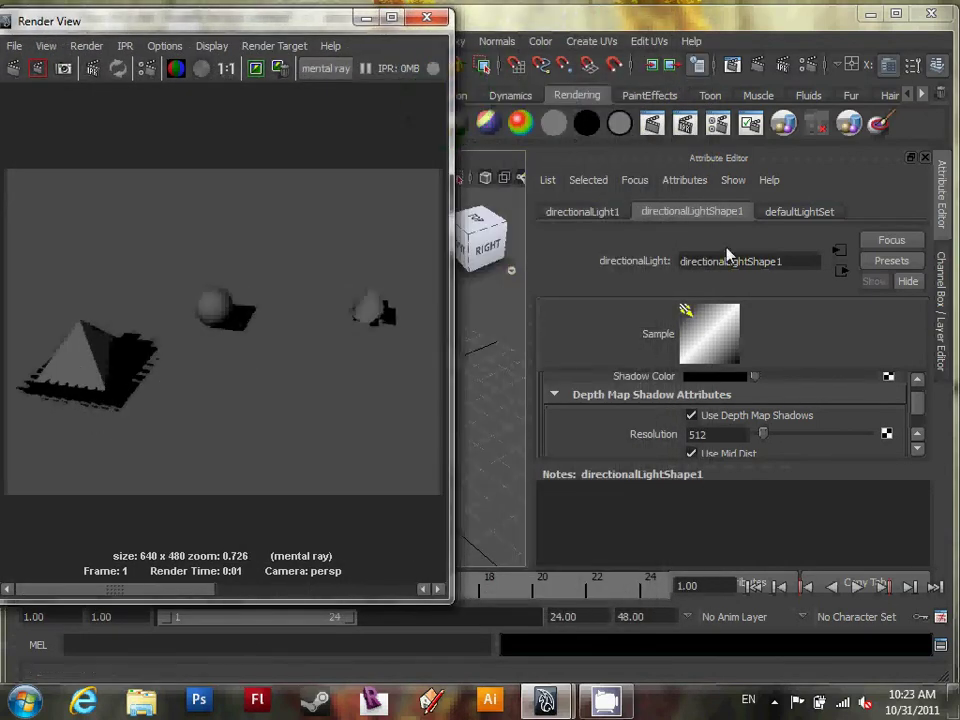
click(917, 448)
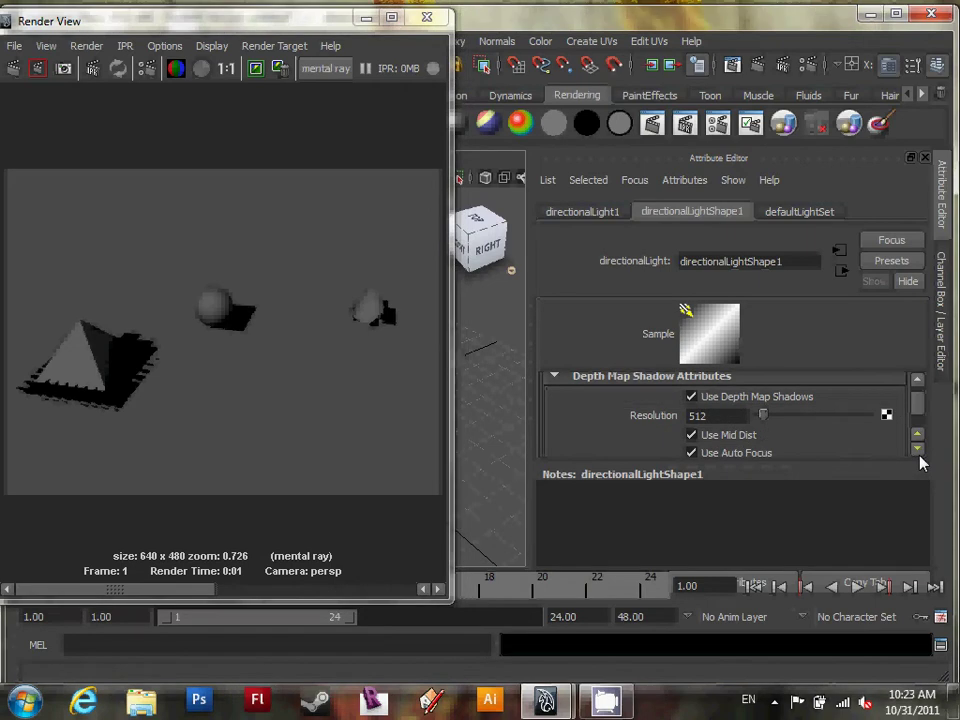
Step: Set the directional light's depth map shadow Filter Size to 5, re-render, and inspect the shadow edges up close
click(917, 448)
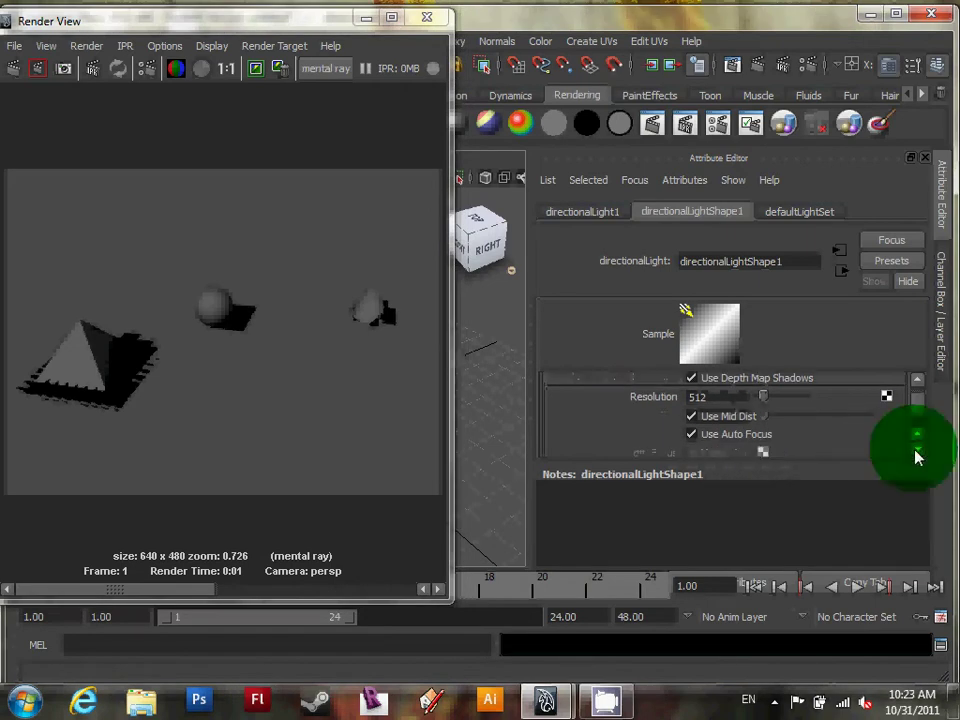
click(917, 448)
click(917, 449)
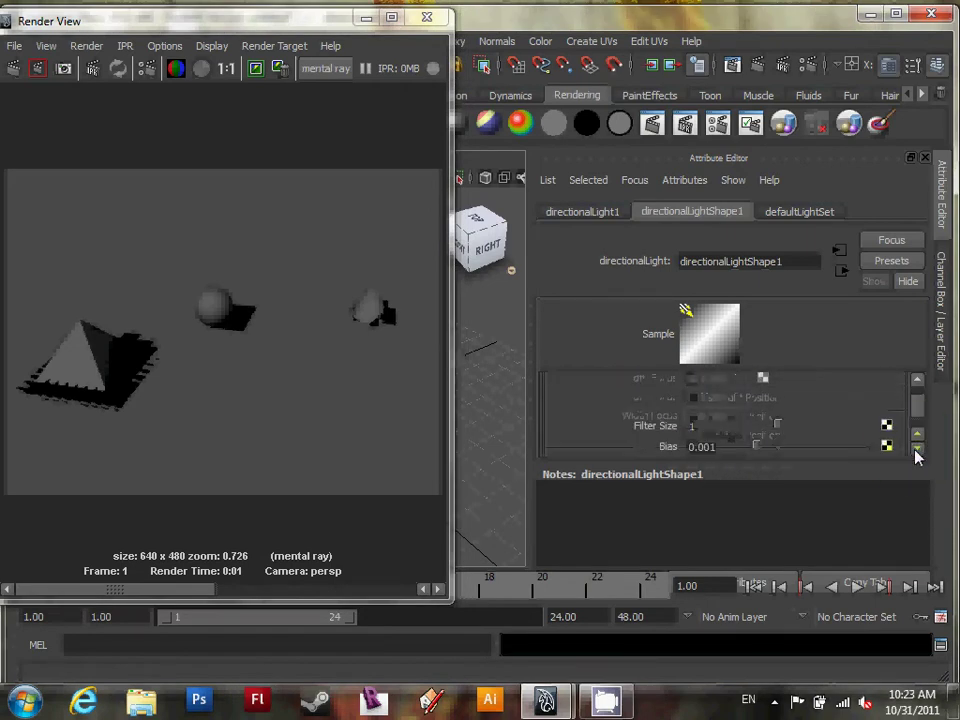
click(716, 428)
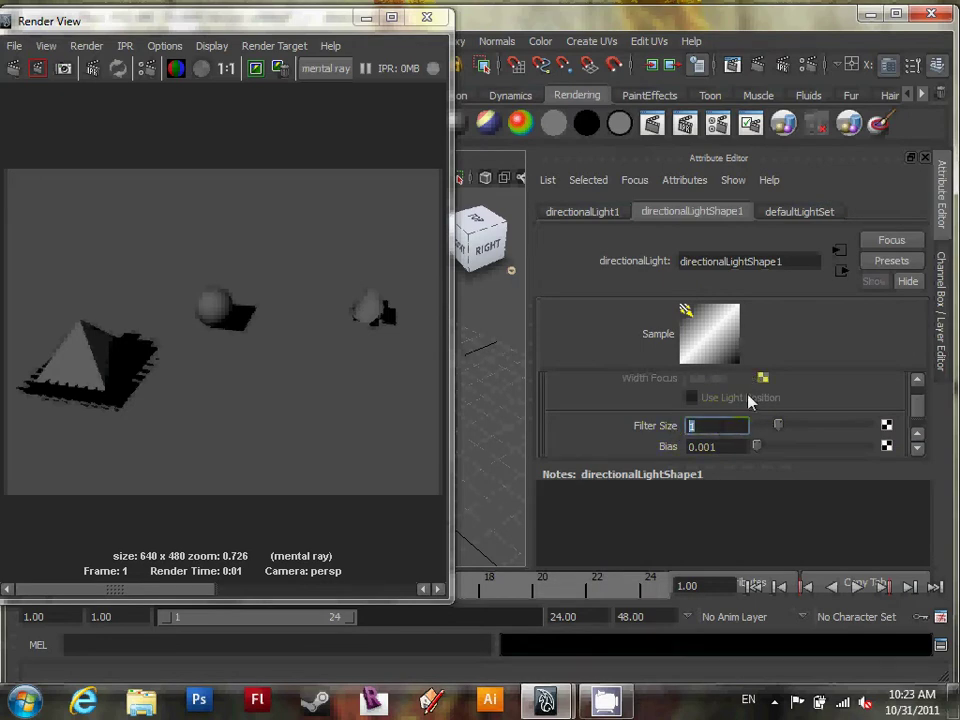
text(5)
key(Return)
drag(311, 21, 333, 26)
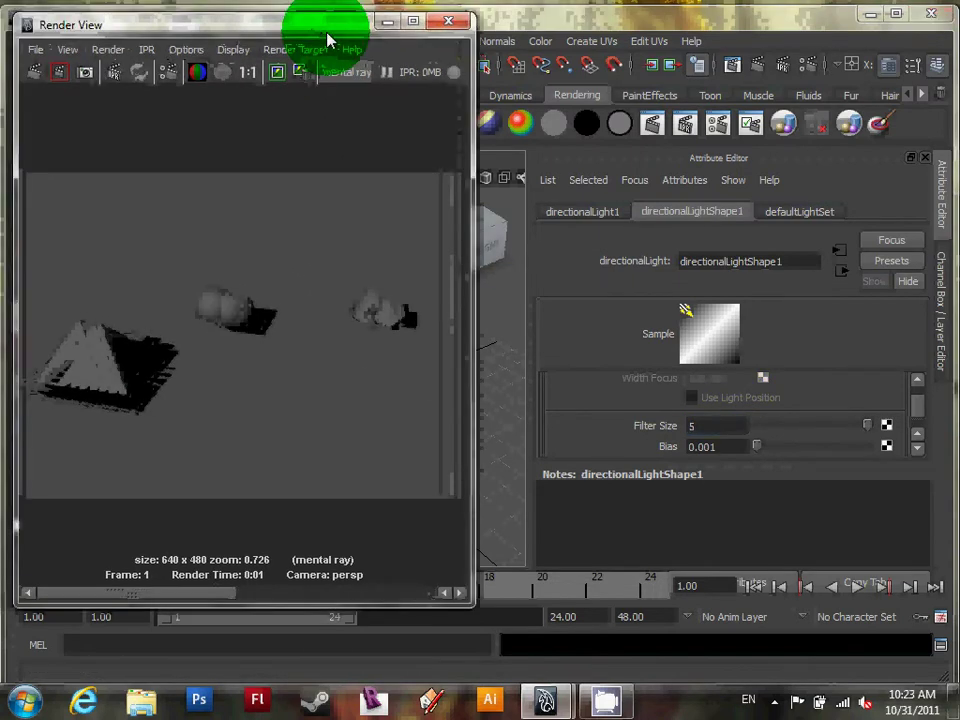
click(35, 73)
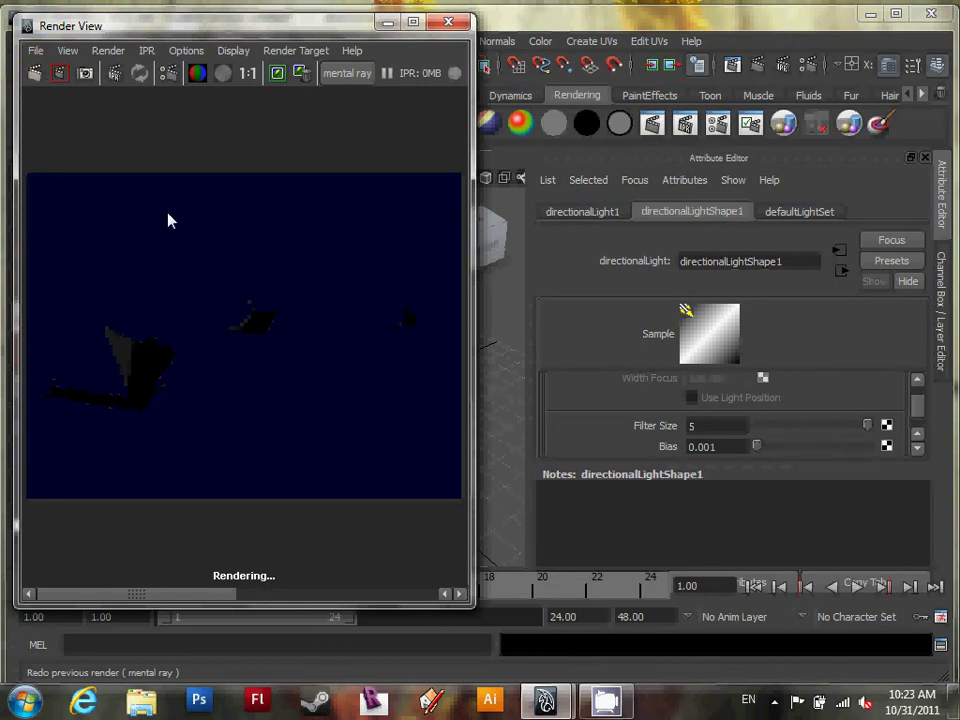
scroll(126, 409, up, 3)
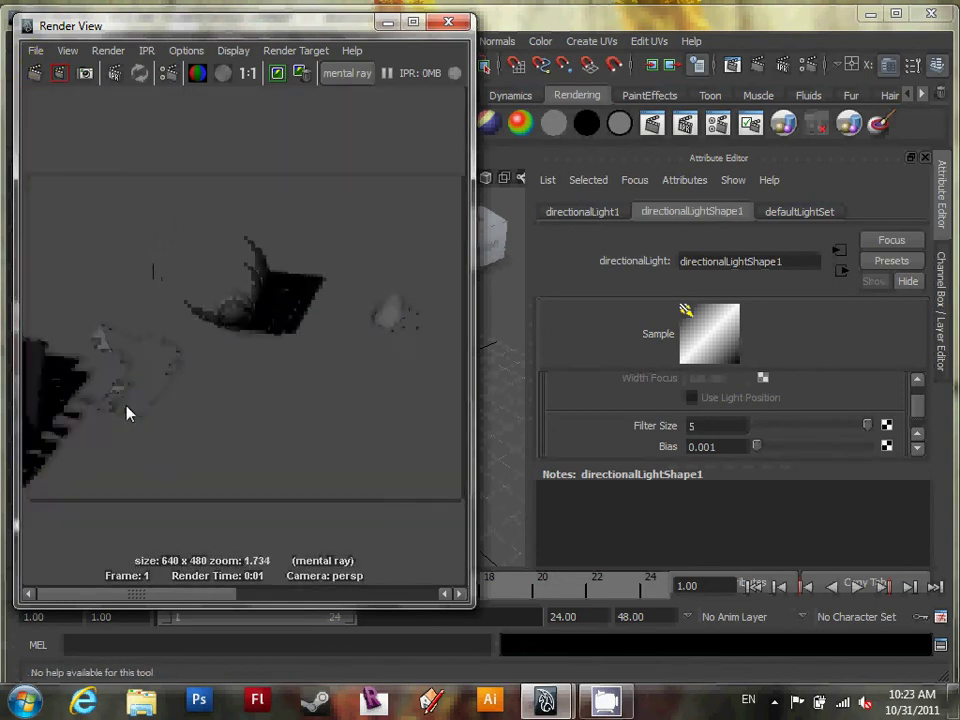
scroll(99, 420, down, 3)
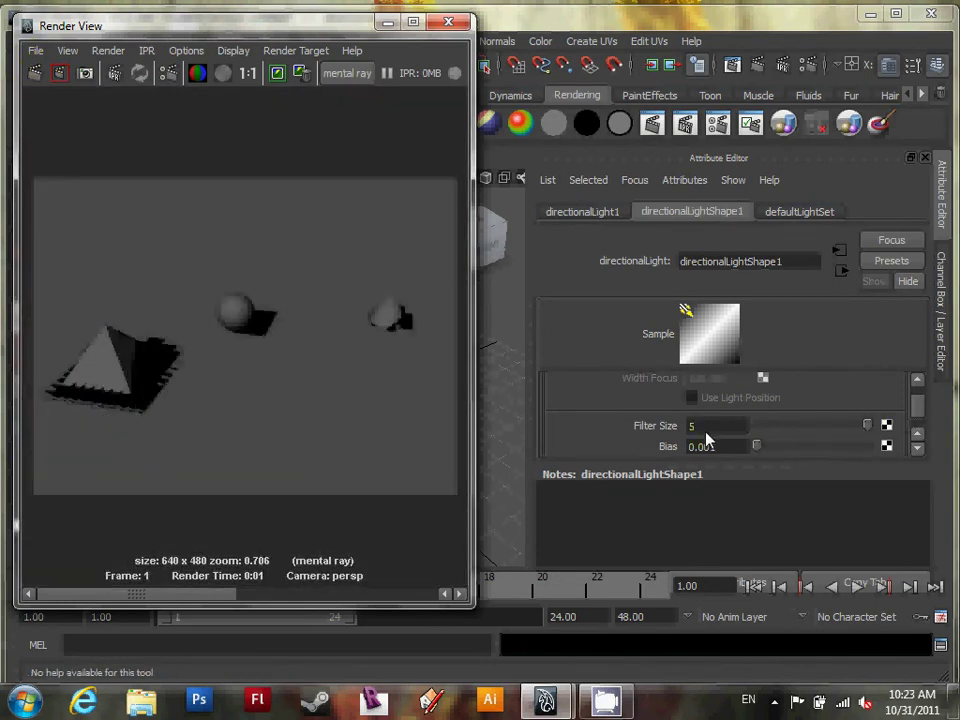
Step: Set the depth map shadow Filter Size to 25 and re-render the scene to compare shadow softness
double_click(710, 428)
text(25)
key(Return)
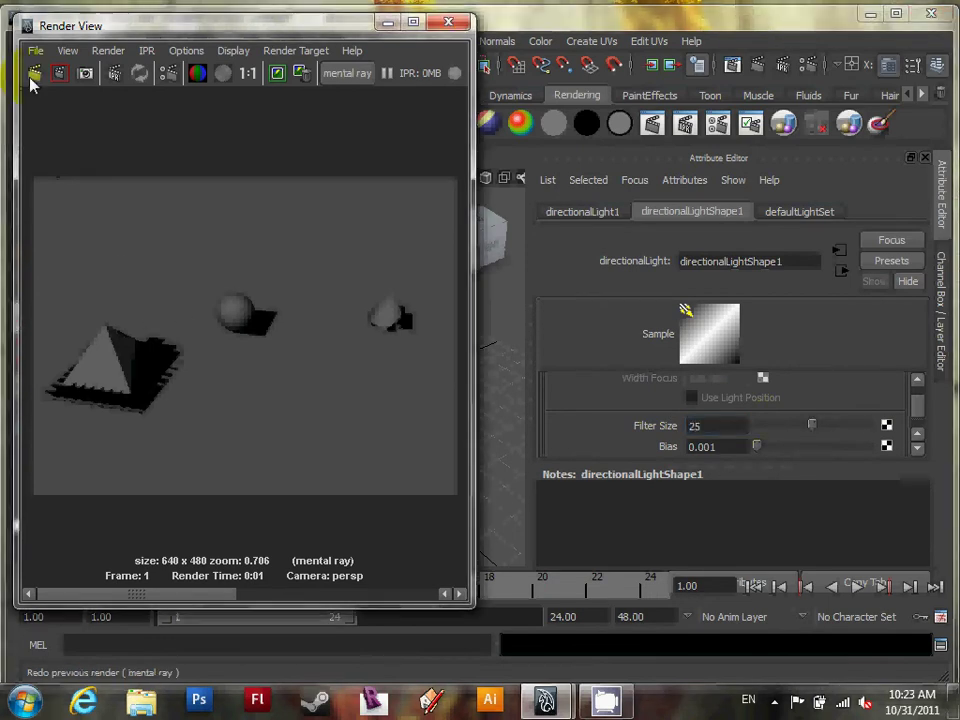
click(34, 74)
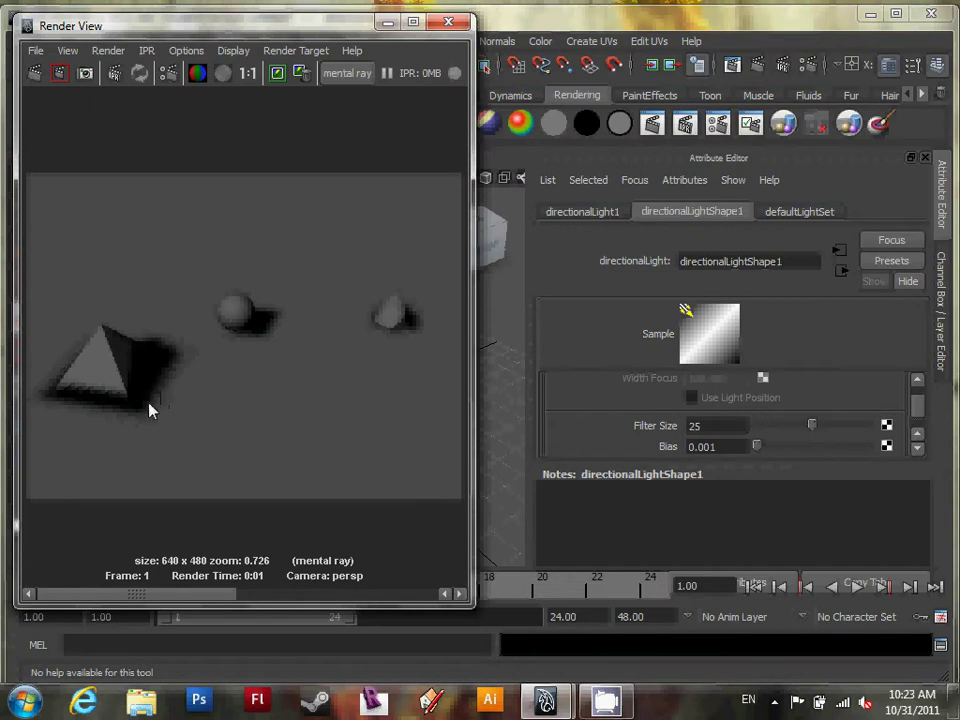
Step: Set the depth map shadow Filter Size to 1, re-render the primitives, and close the rendered image
double_click(718, 428)
text(1)
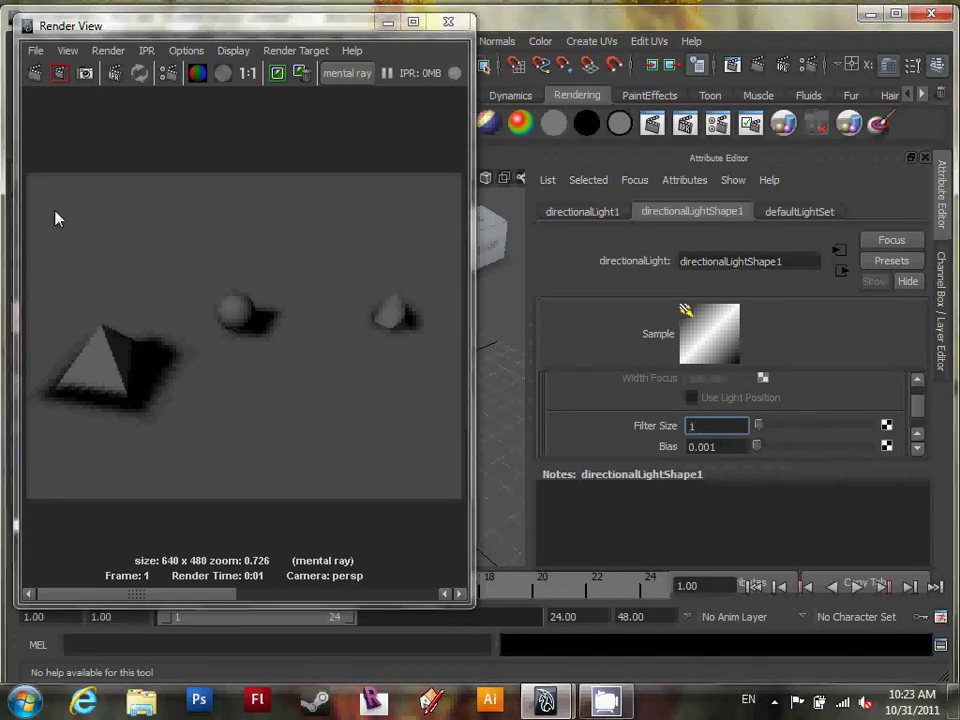
click(33, 84)
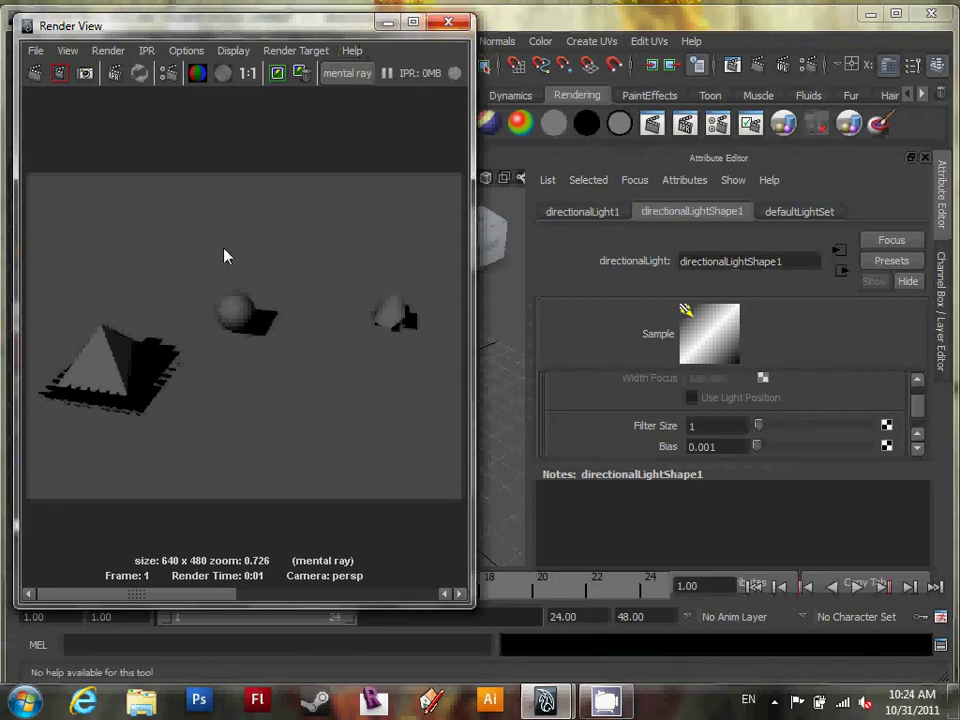
click(449, 22)
Step: Enable Use Ray Trace Shadows in the directional light's raytrace shadow attributes
click(918, 448)
click(918, 448)
click(918, 449)
click(918, 449)
click(918, 449)
click(918, 449)
click(918, 449)
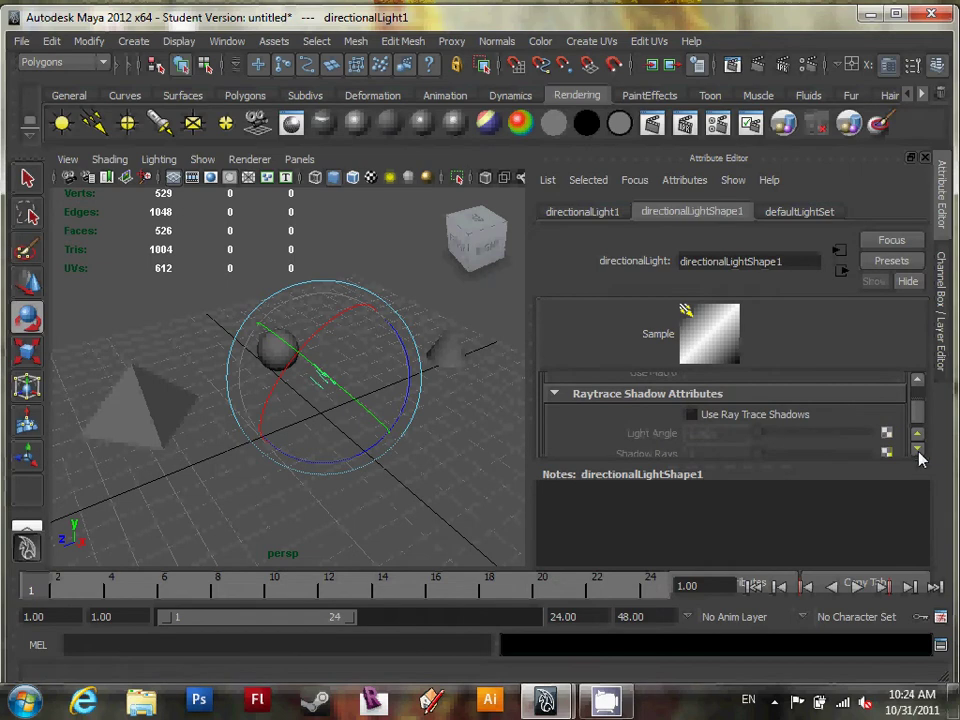
click(694, 416)
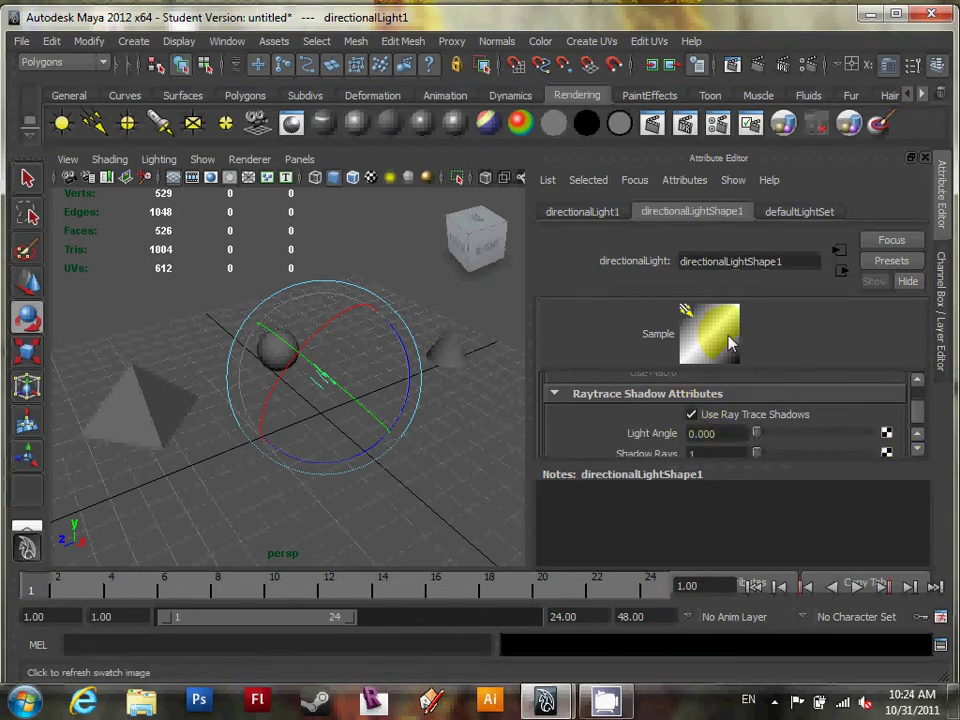
Step: Render the ray traced shadows from the current angle, then again from another side of the primitives, and minimize the rendered image
click(758, 67)
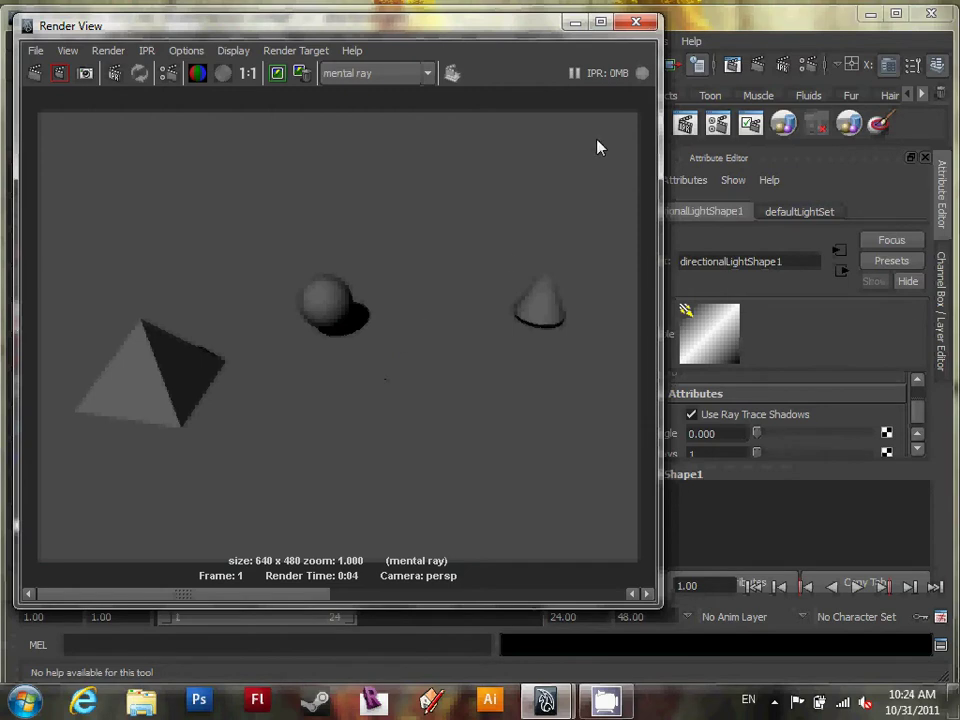
click(636, 22)
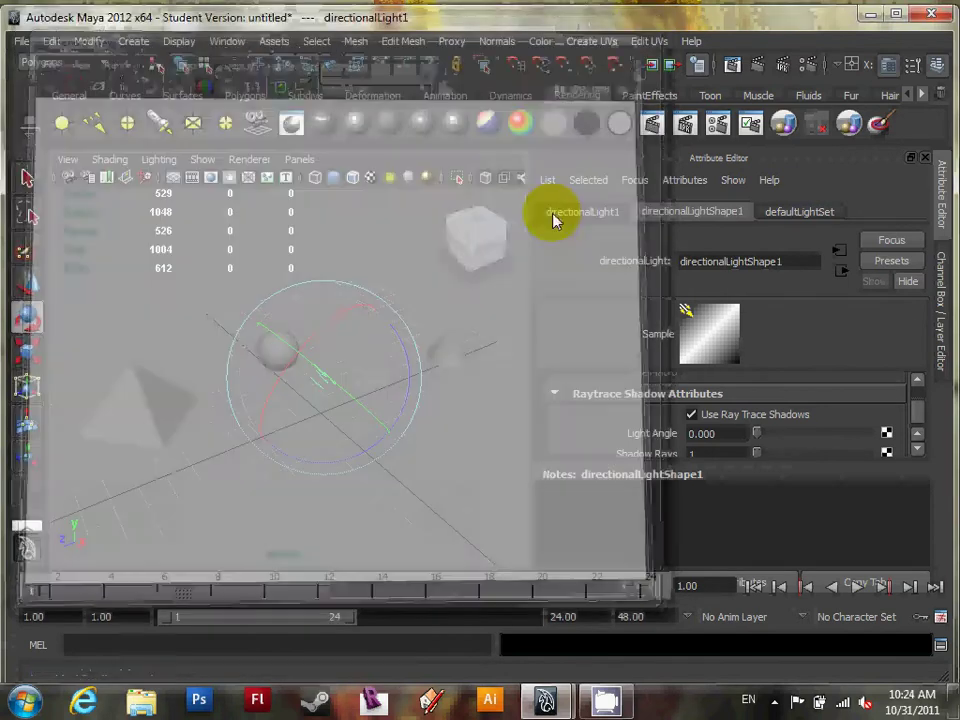
alt+drag(386, 364, 300, 340)
click(757, 68)
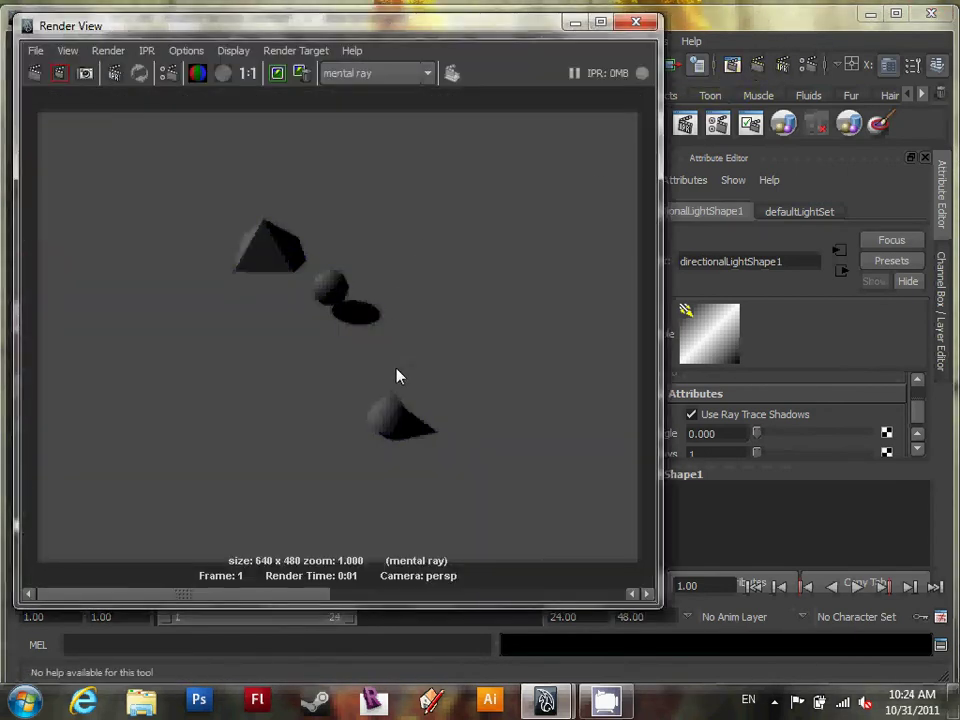
click(579, 23)
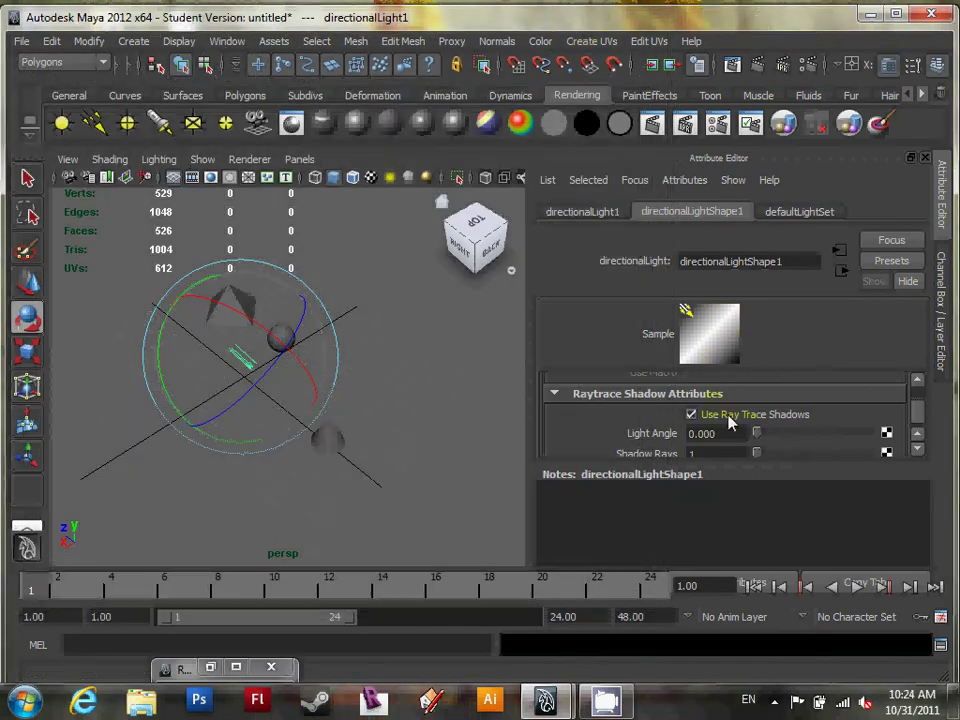
Step: Set the ray trace shadow Light Angle to 2, render the scene, and inspect the sphere's and cone's shadow edges up close
drag(745, 434, 669, 435)
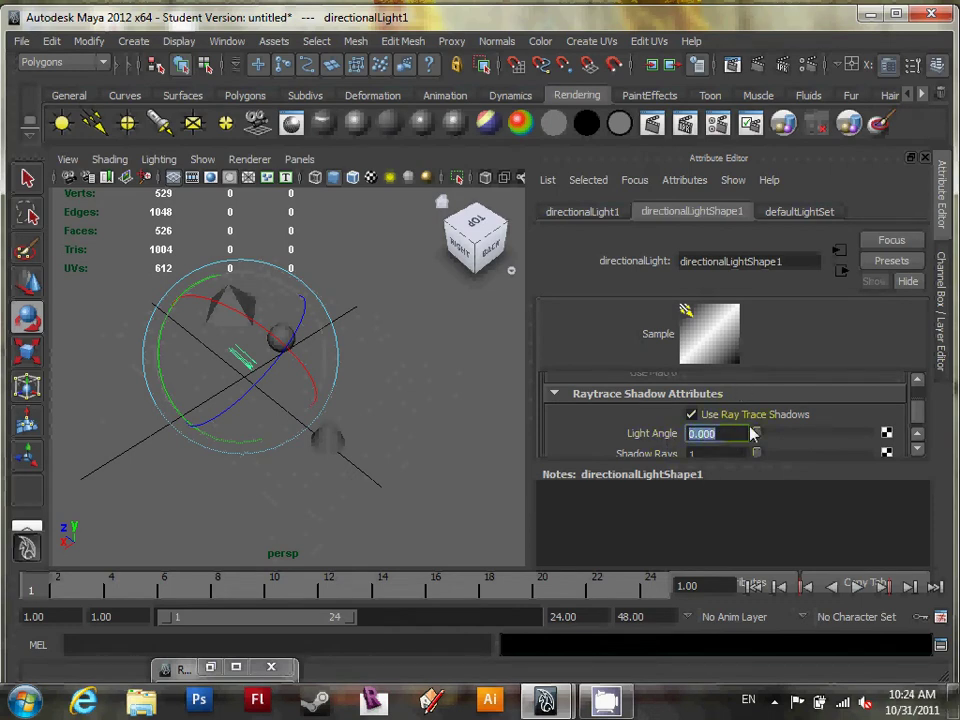
text(2)
key(Return)
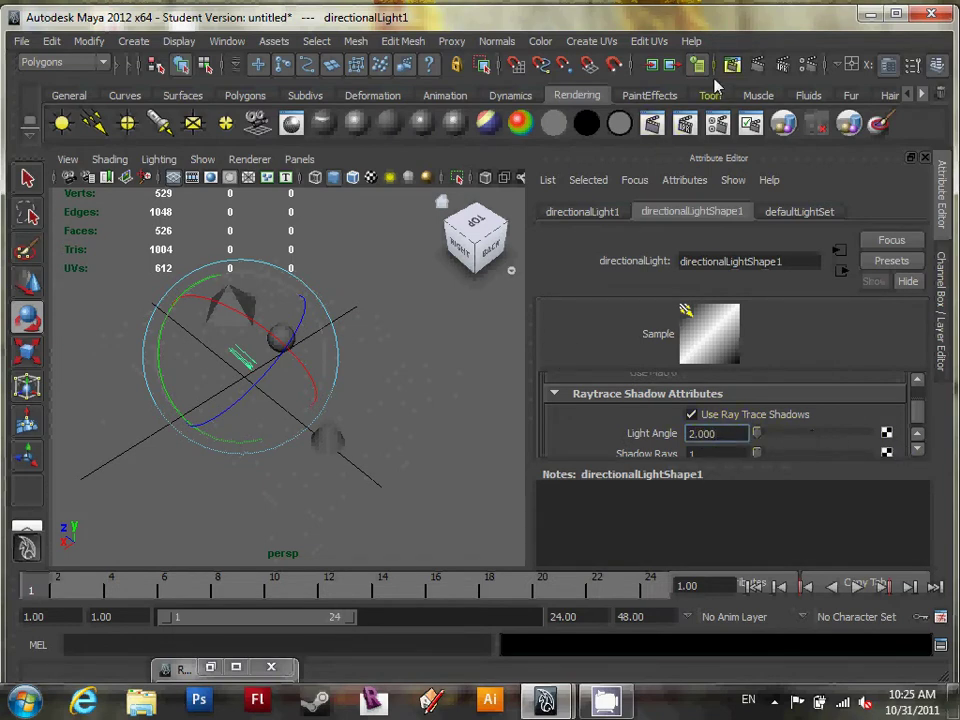
click(760, 68)
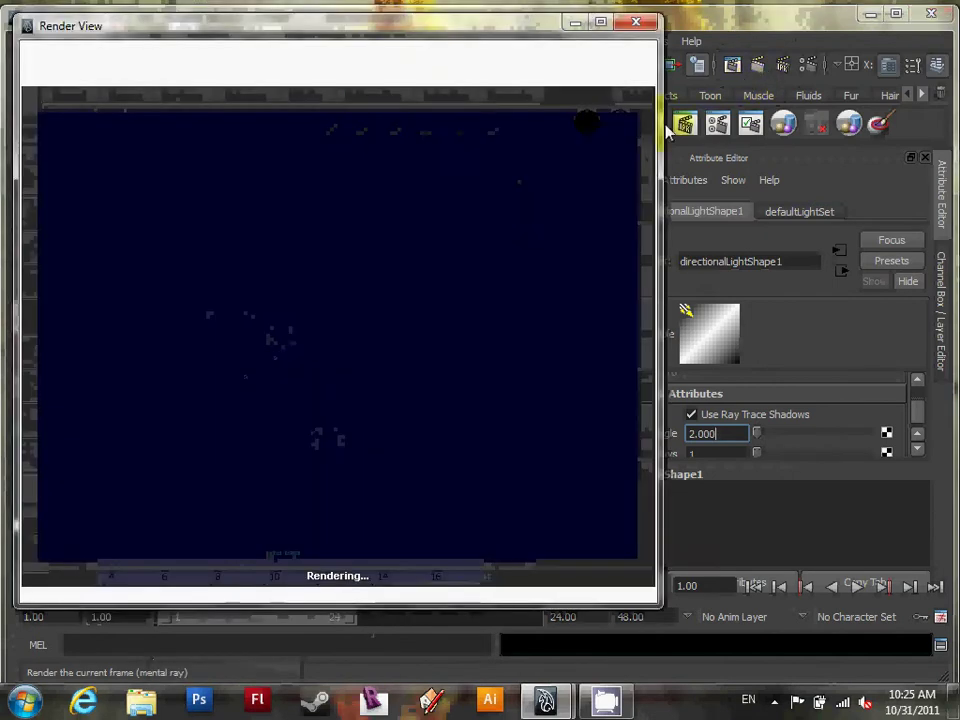
scroll(418, 467, up, 8)
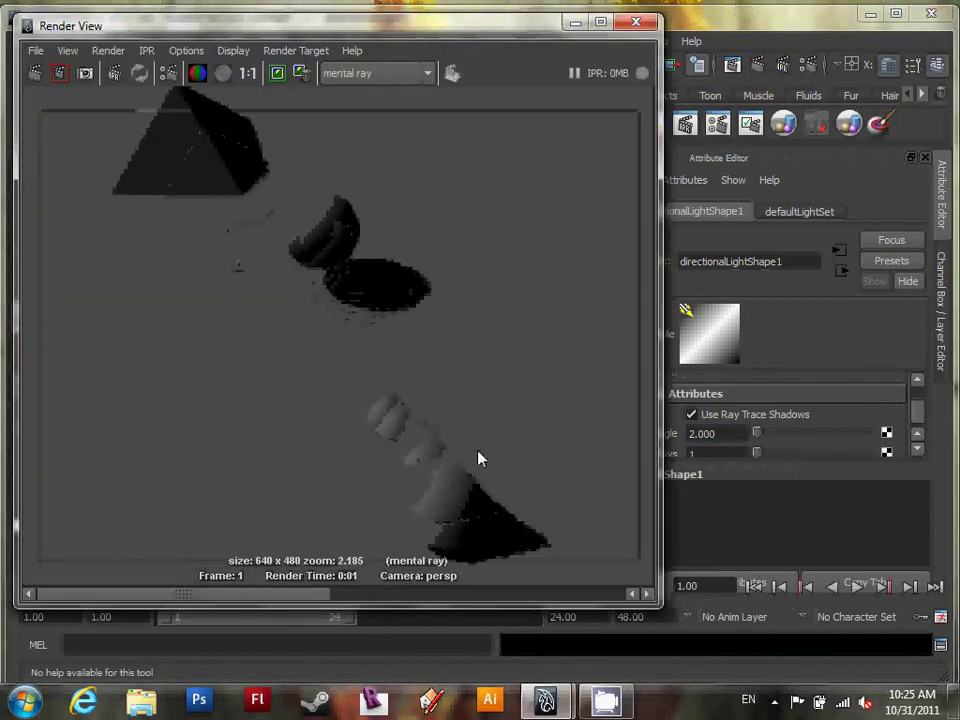
scroll(430, 307, up, 6)
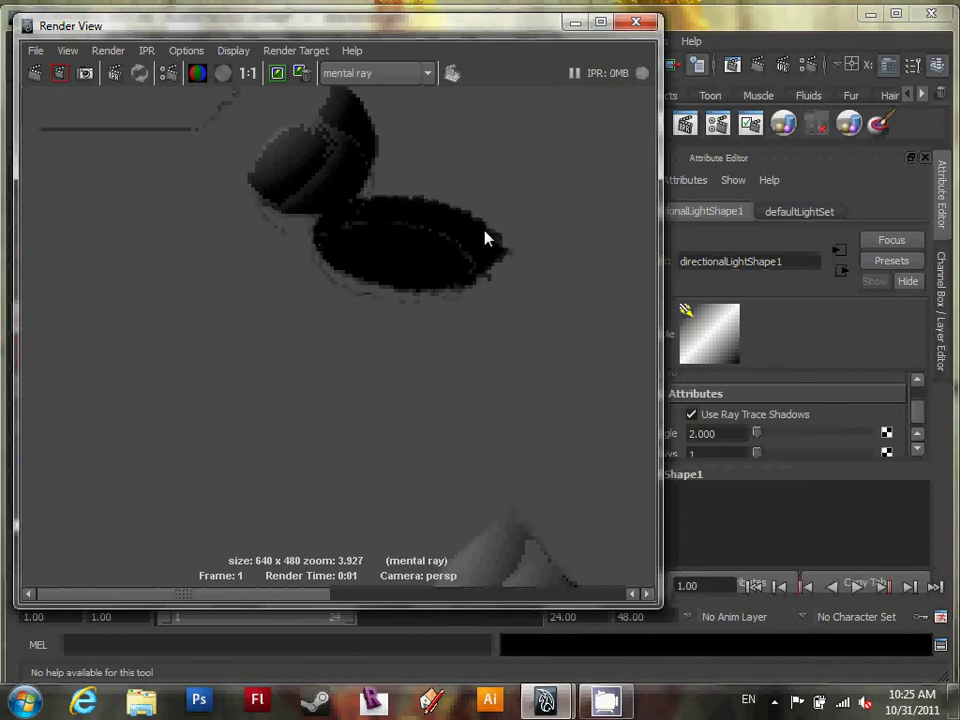
scroll(512, 255, up, 4)
click(636, 22)
Step: Render a closer perspective view of the sphere to check its ray traced shadow edge, then close the rendered image
key(e)
alt+drag(583, 321, 392, 322)
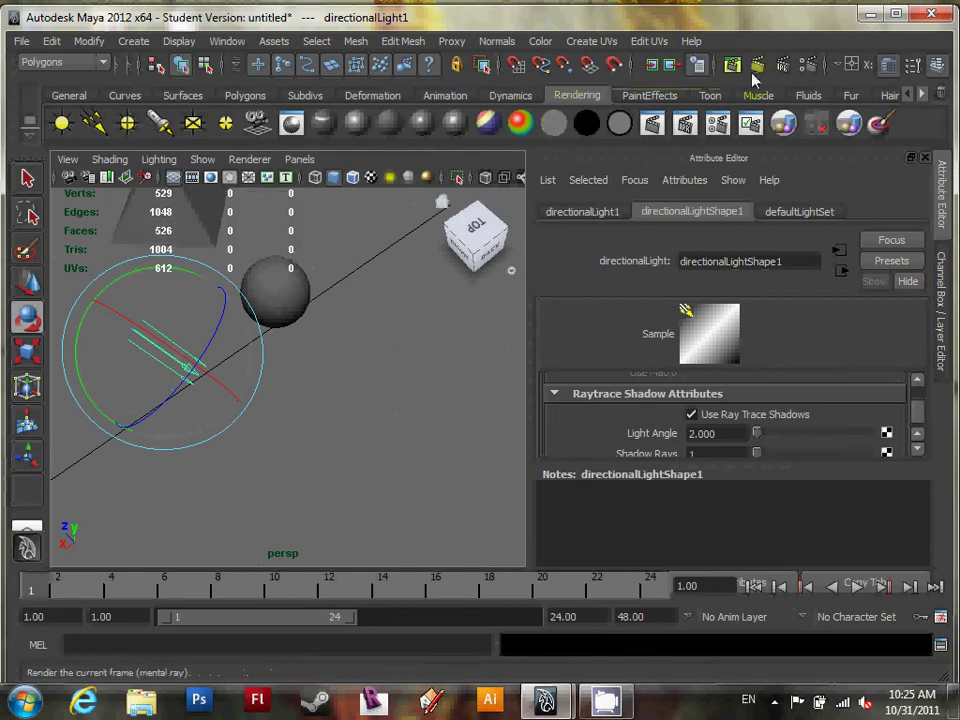
click(735, 64)
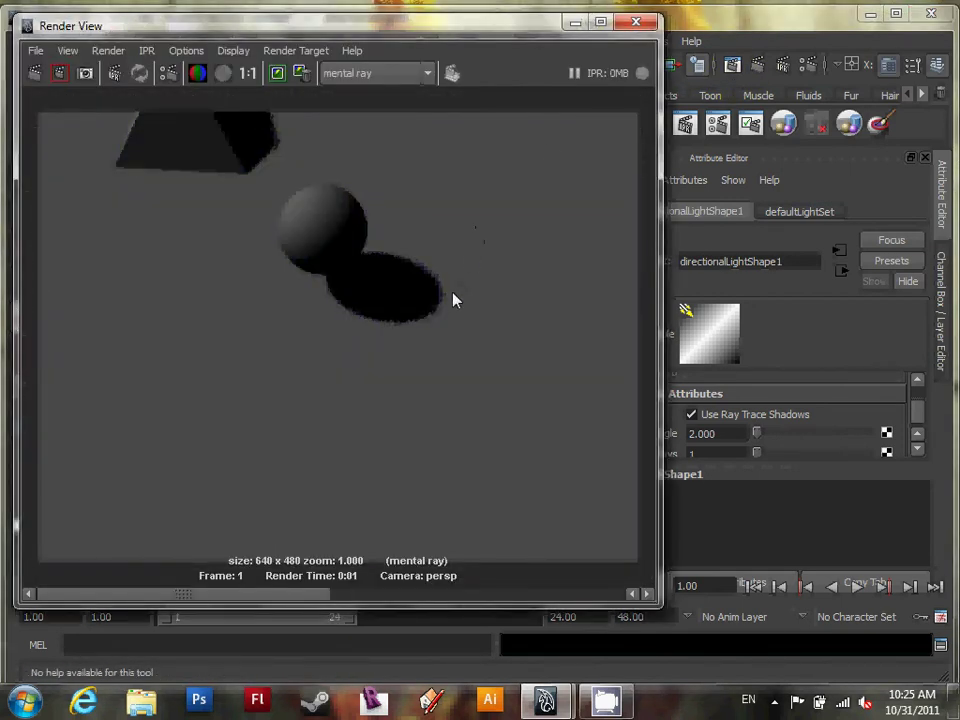
click(636, 21)
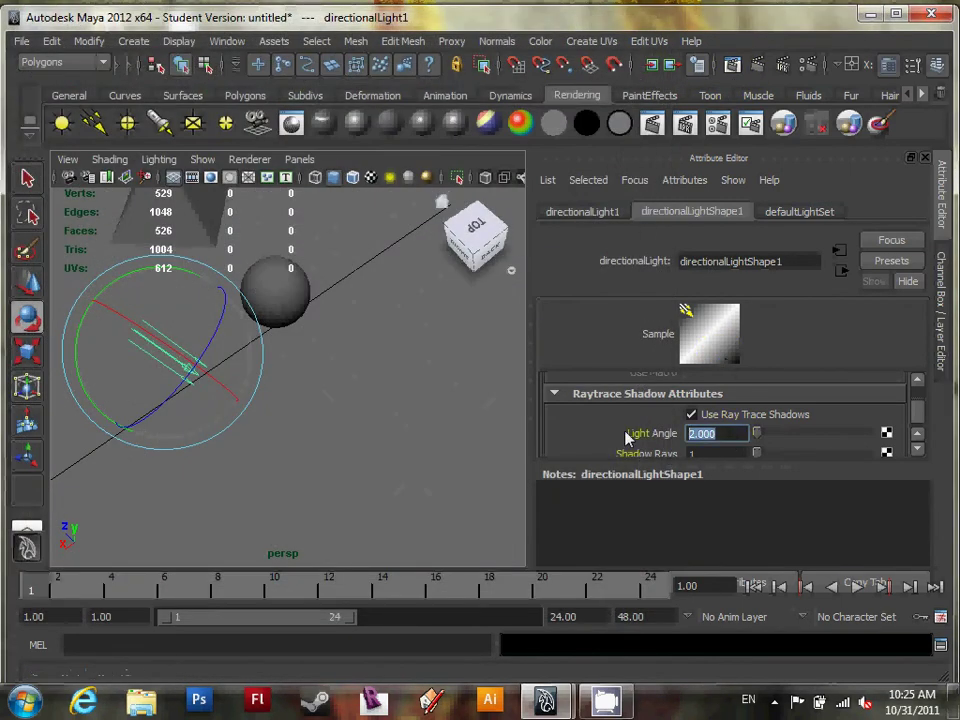
Step: Set the directional light's Light Angle to 5, render the sphere close-up, and minimize the rendered image
text(5)
key(Return)
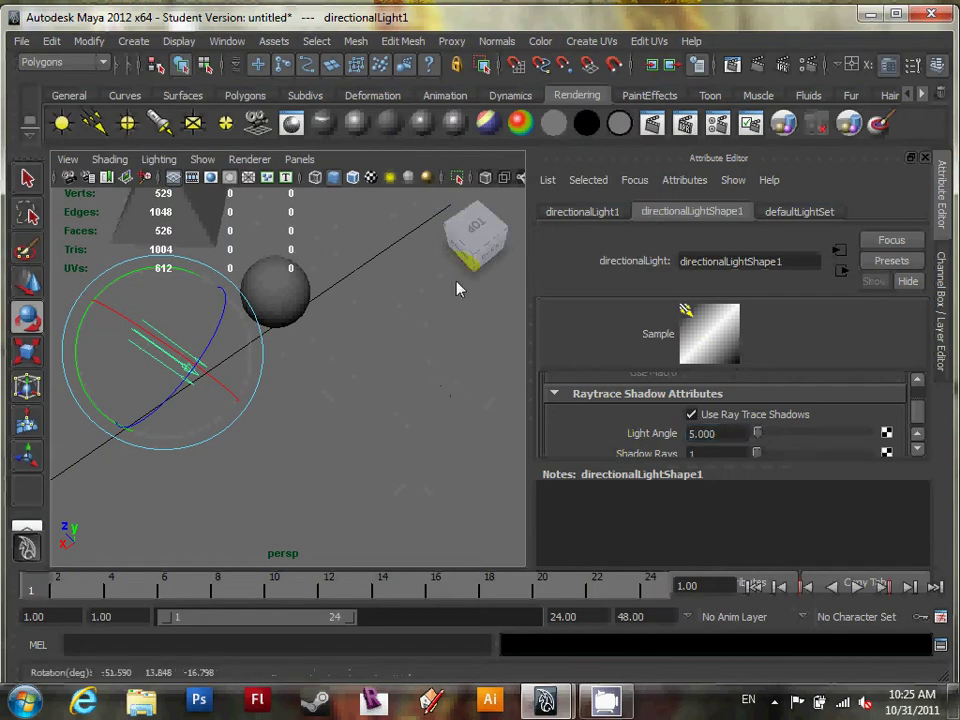
click(755, 68)
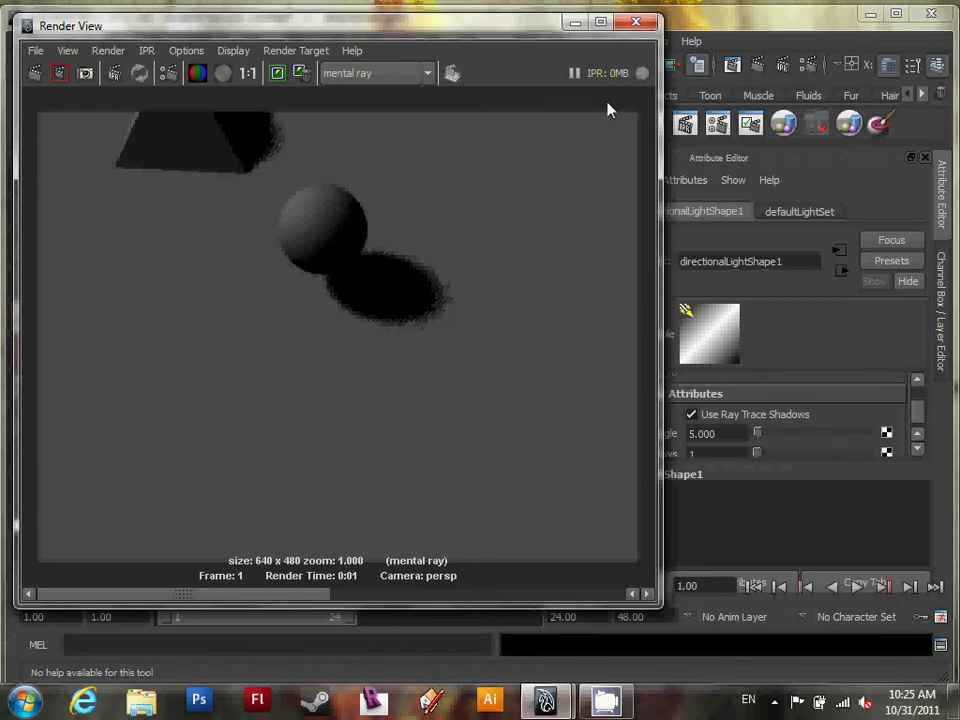
click(574, 23)
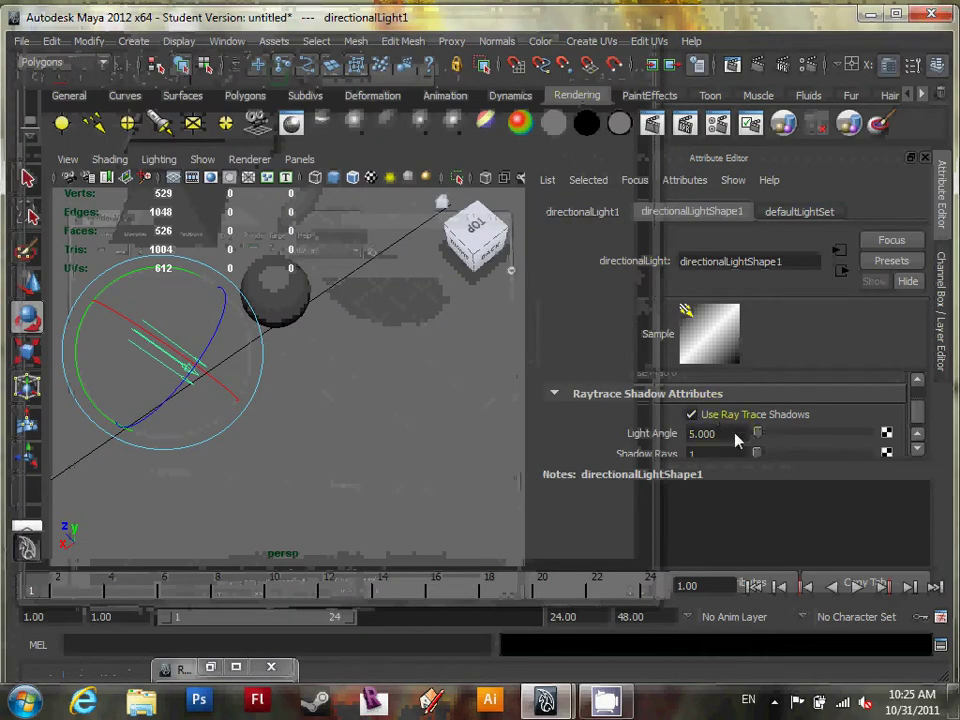
Step: Set the directional light's Shadow Rays to 8, render the smoother ray traced shadow, and close the rendered image
click(917, 452)
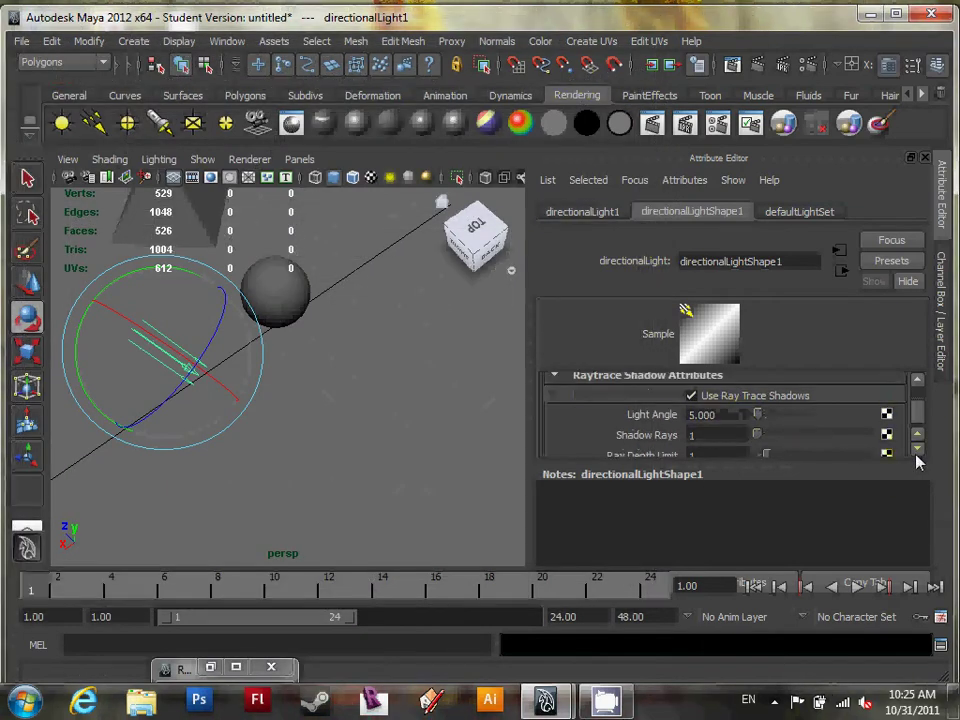
click(705, 435)
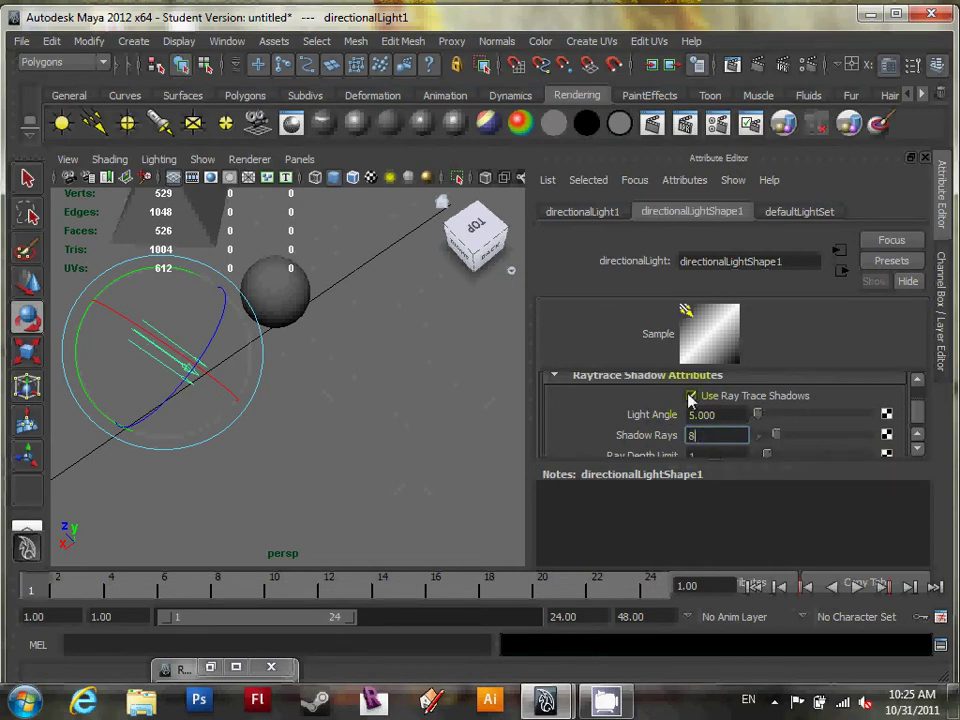
click(737, 118)
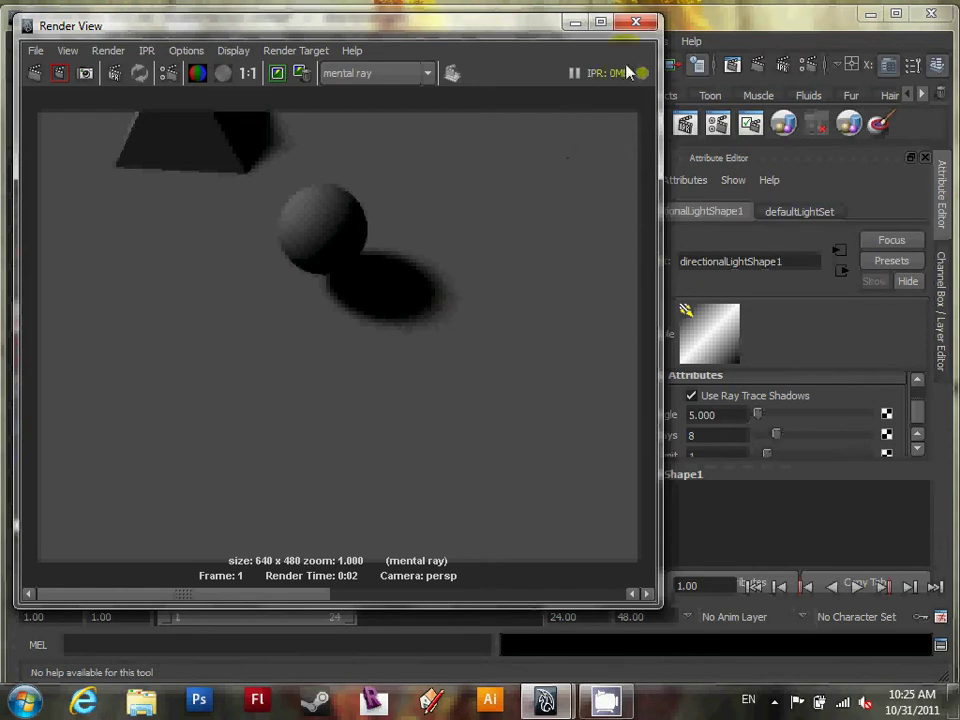
click(635, 21)
Step: Create an ambient light and raise it about 5.6 units above the plane along the Y axis
alt+drag(348, 328, 139, 246)
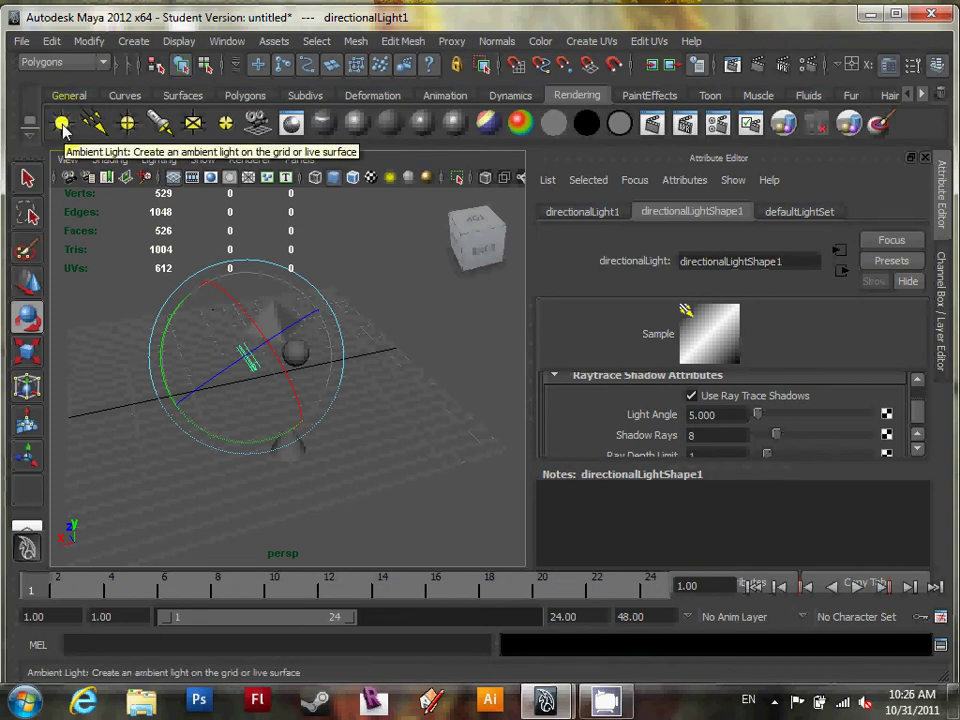
click(62, 124)
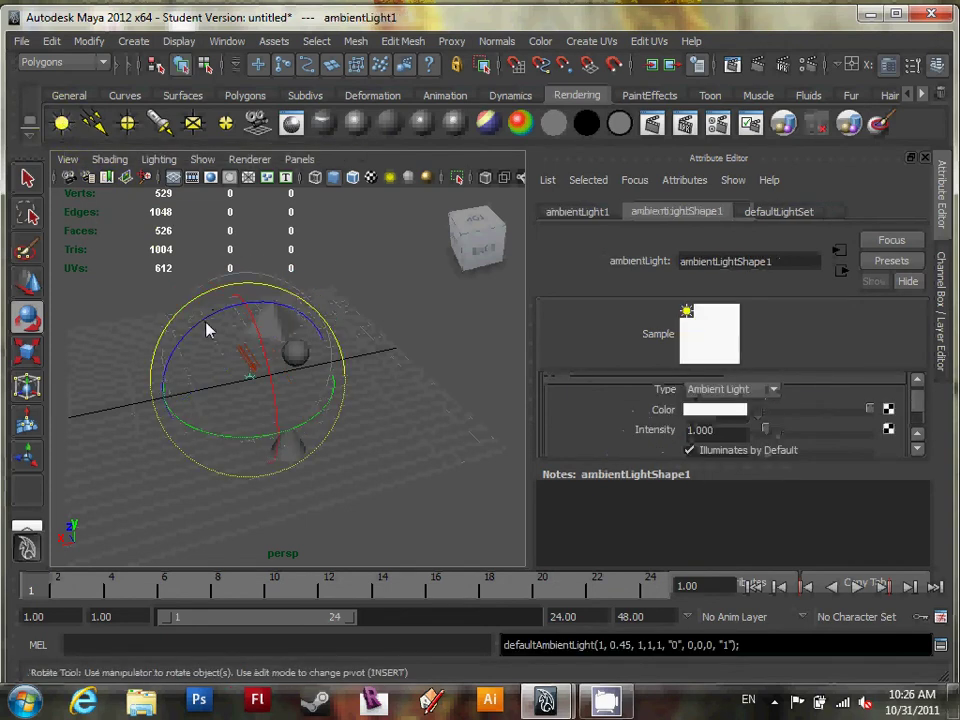
key(w)
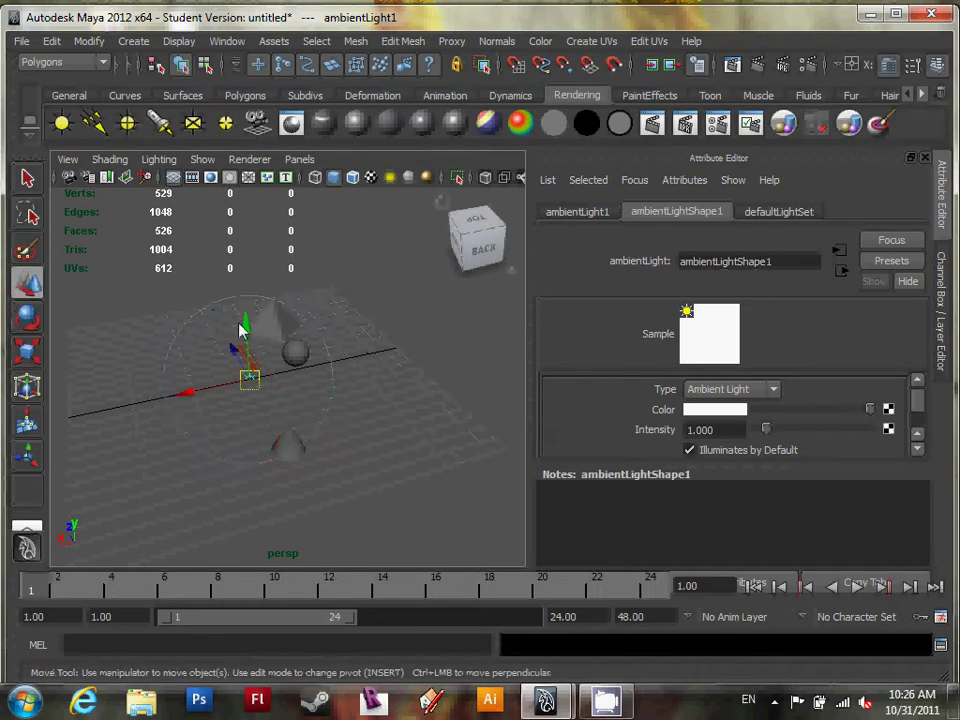
drag(245, 328, 242, 257)
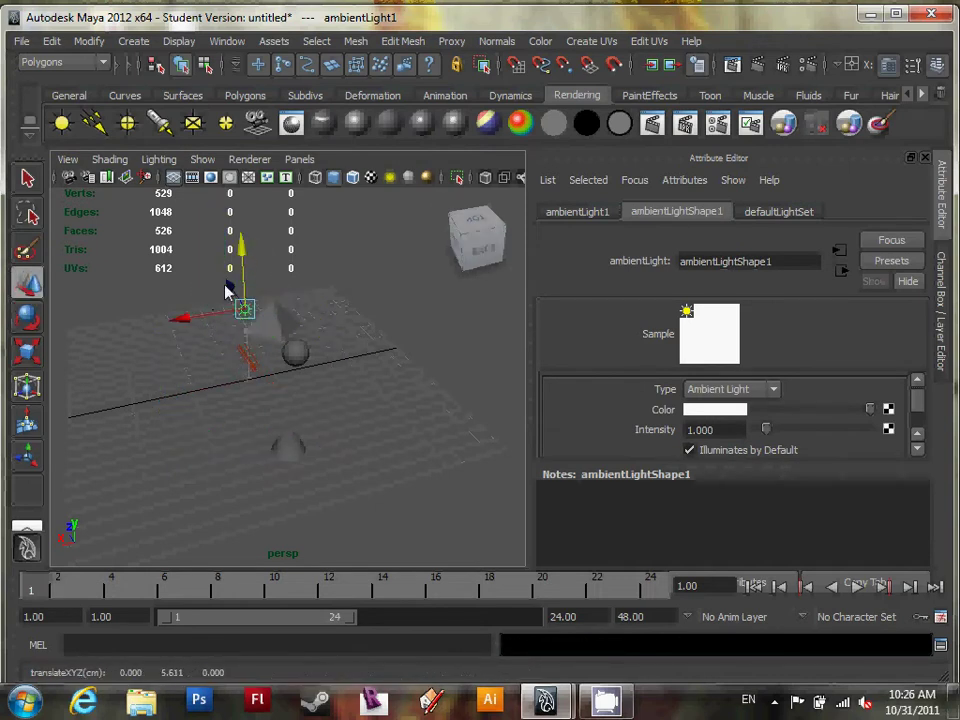
Step: Select the directional light and move it far away from the primitives, to about X 21.1, Y 42.4, Z 34.6
alt+drag(190, 225, 282, 353)
scroll(300, 422, up, 3)
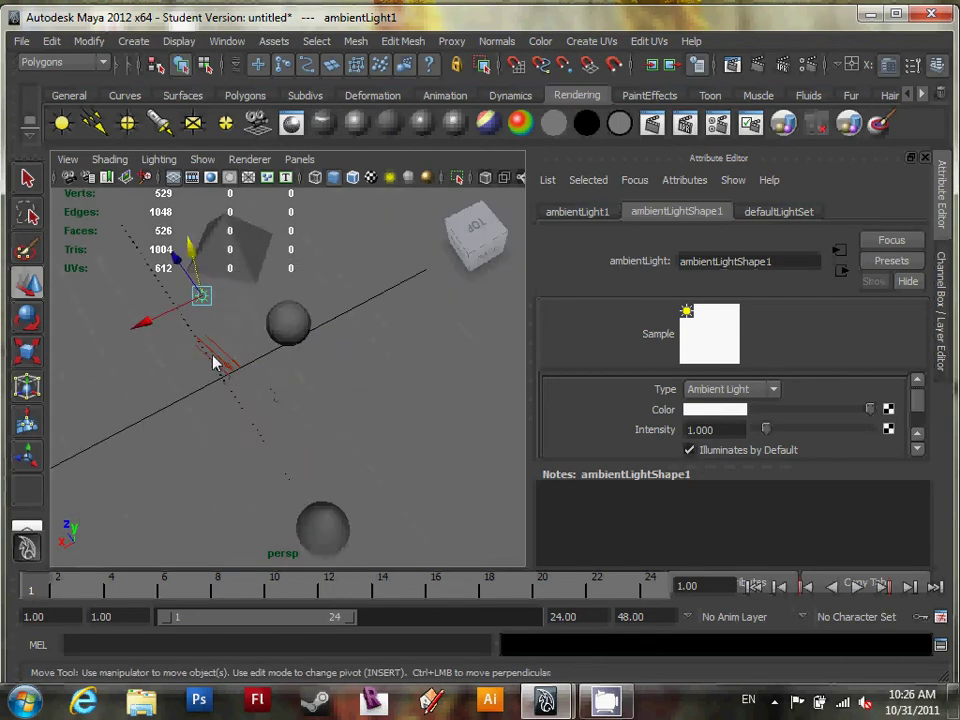
click(222, 368)
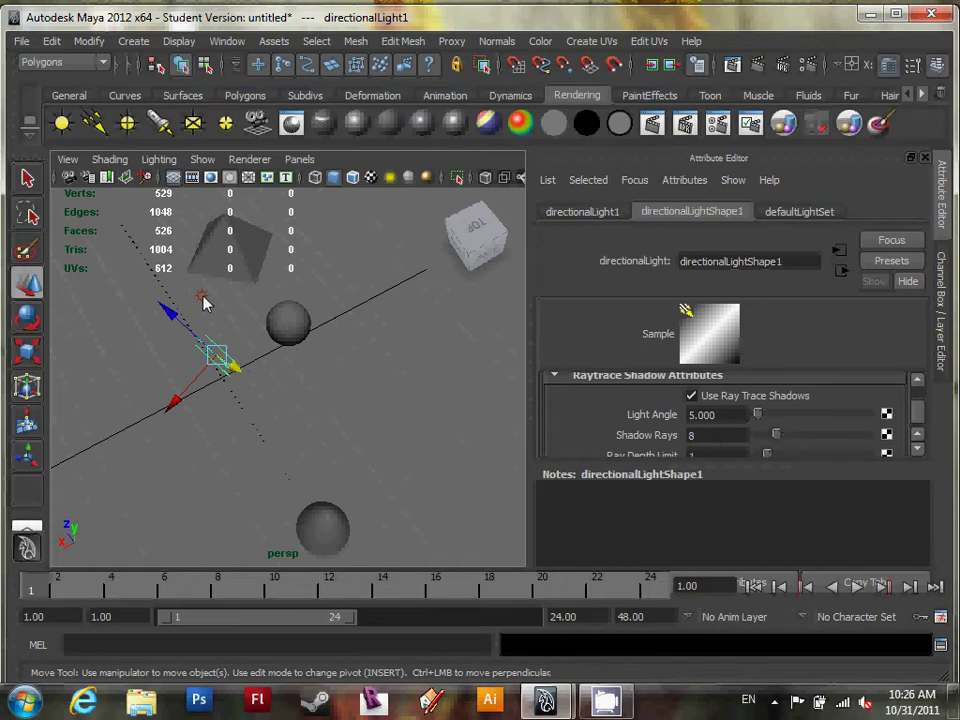
click(203, 300)
alt+drag(274, 321, 311, 290)
drag(190, 255, 228, 392)
click(215, 366)
alt+drag(290, 380, 235, 372)
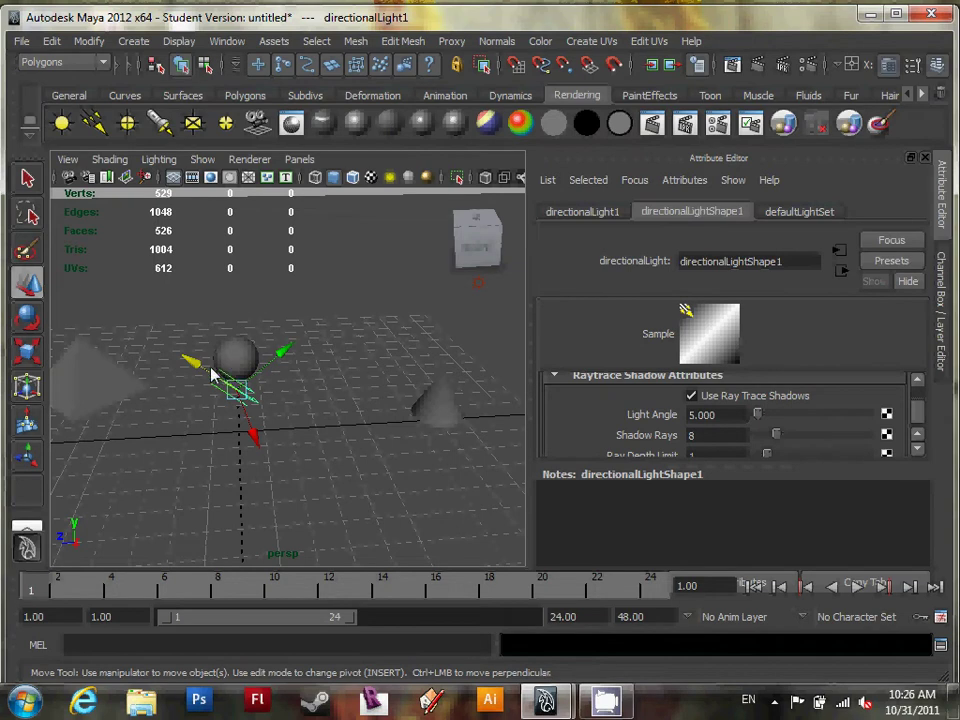
alt+drag(215, 373, 80, 272)
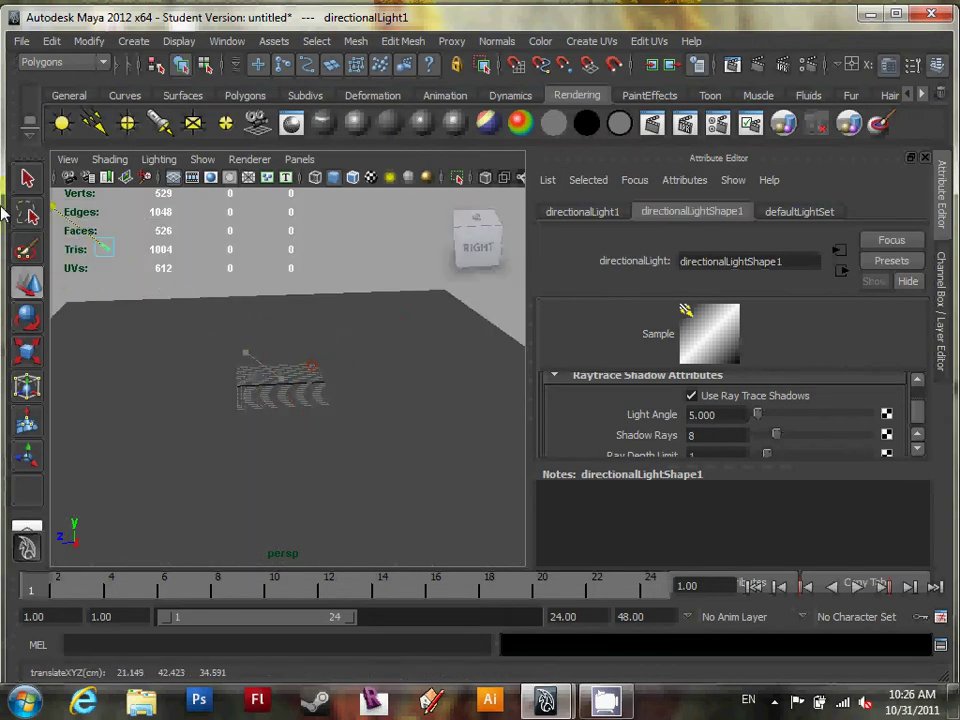
Step: Move the ambient light beside the primitives to about X -12.7, Z -8.5
key(w)
alt+drag(295, 342, 450, 369)
click(283, 401)
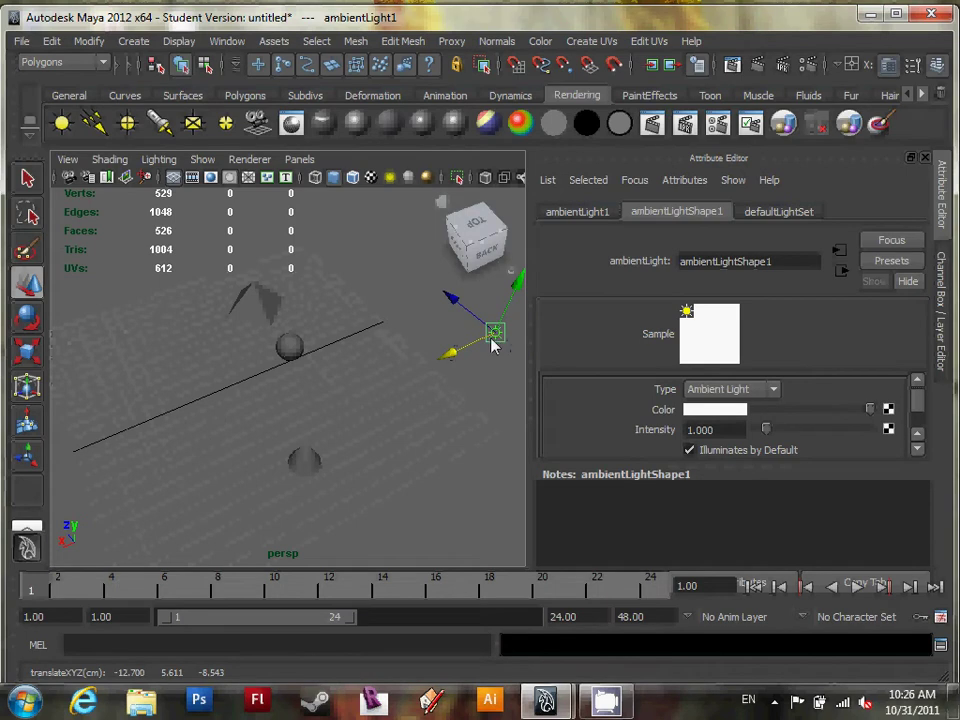
alt+drag(489, 345, 352, 390)
Step: Examine how the directional light and the ambient light are placed relative to the primitives on the plane
alt+drag(279, 375, 390, 367)
alt+drag(355, 424, 482, 394)
key(f)
alt+drag(341, 405, 308, 378)
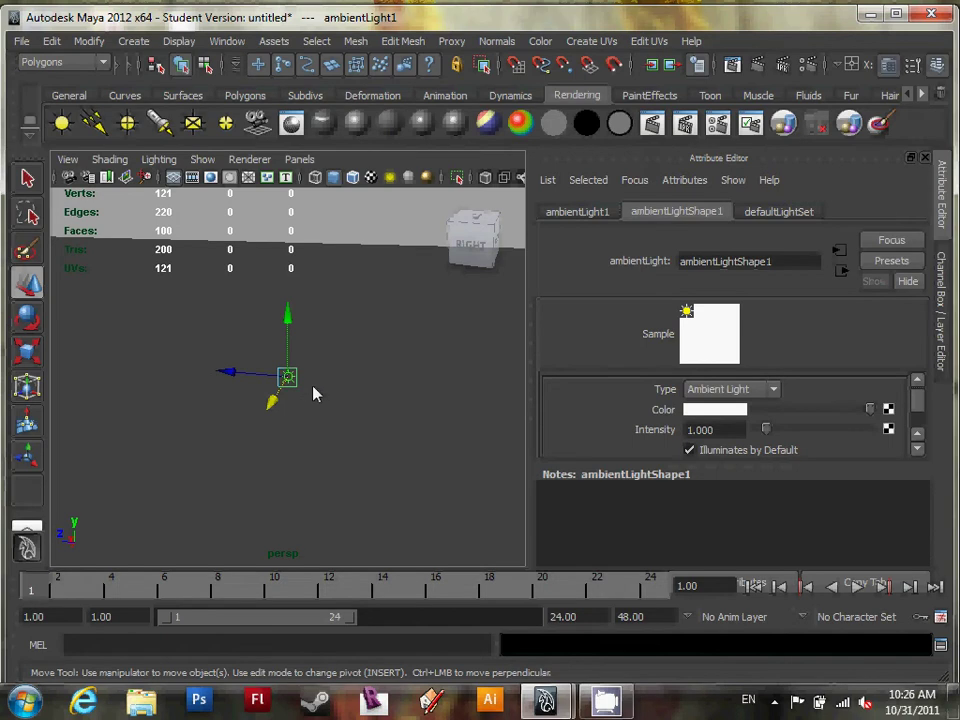
alt+drag(313, 393, 472, 384)
click(94, 122)
scroll(360, 337, down, 2)
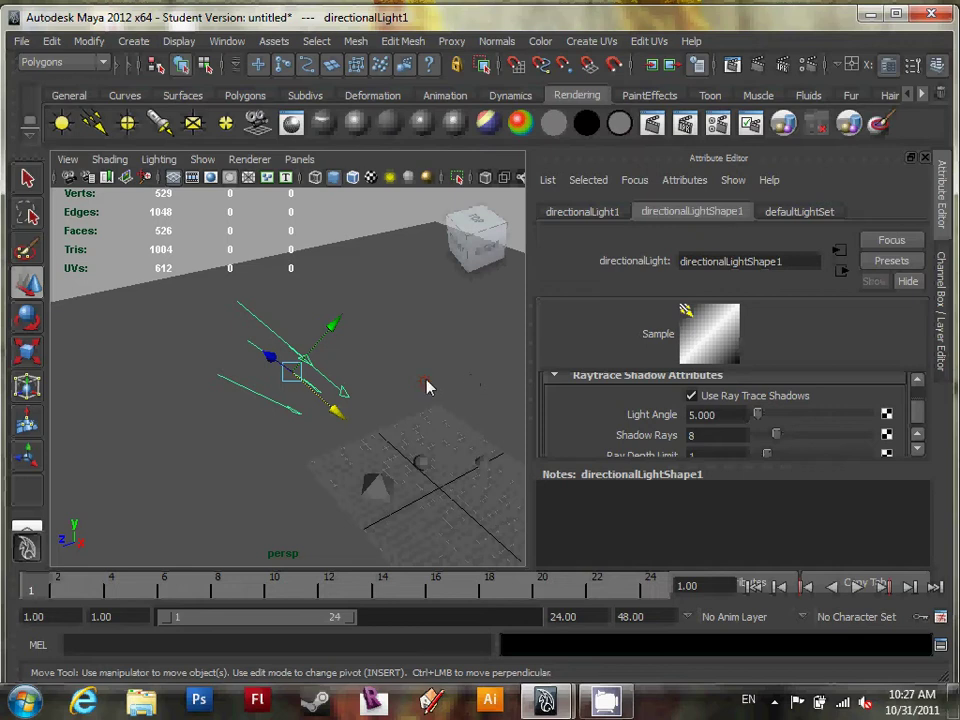
click(425, 384)
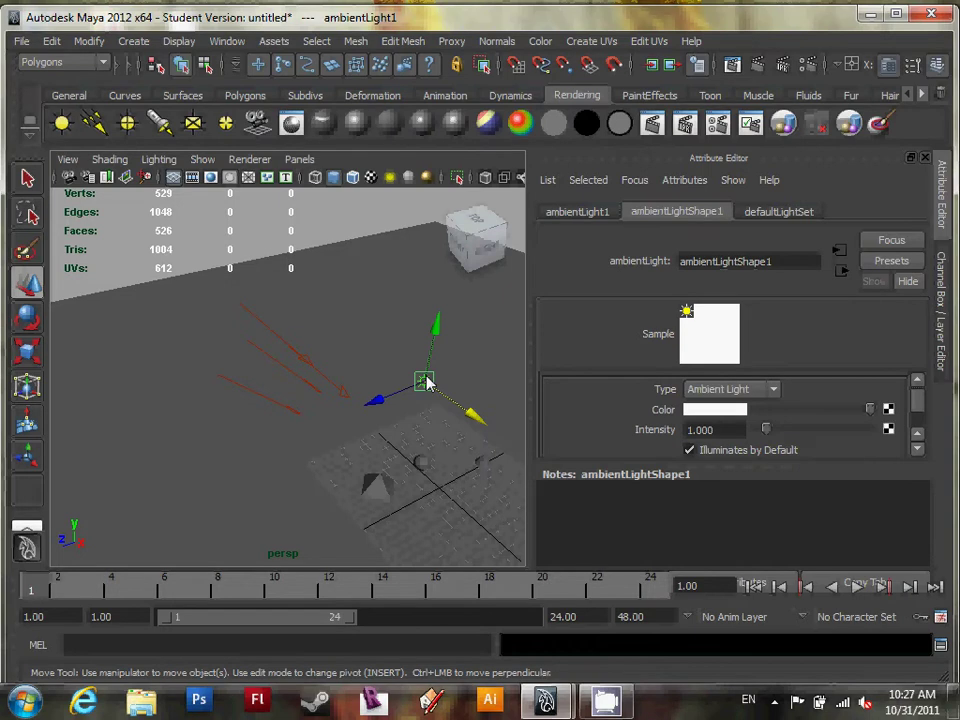
alt+drag(361, 418, 260, 413)
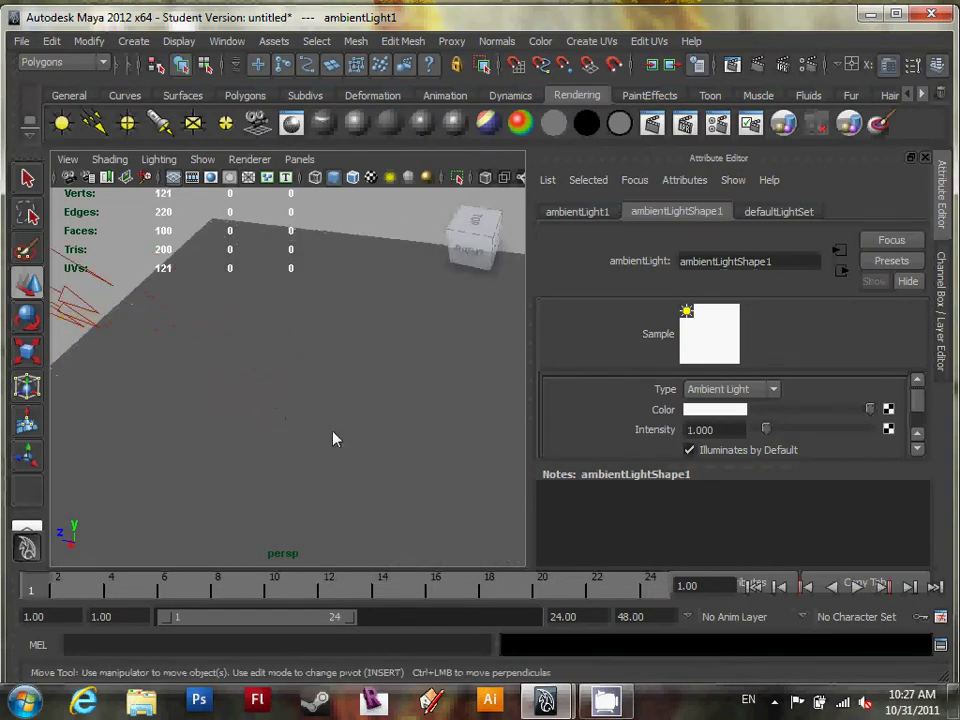
alt+drag(330, 426, 426, 484)
Step: Frame the pyramid, render the primitives lit by both lights with mental ray, inspect the shadows up close, and minimize the rendered image
click(437, 475)
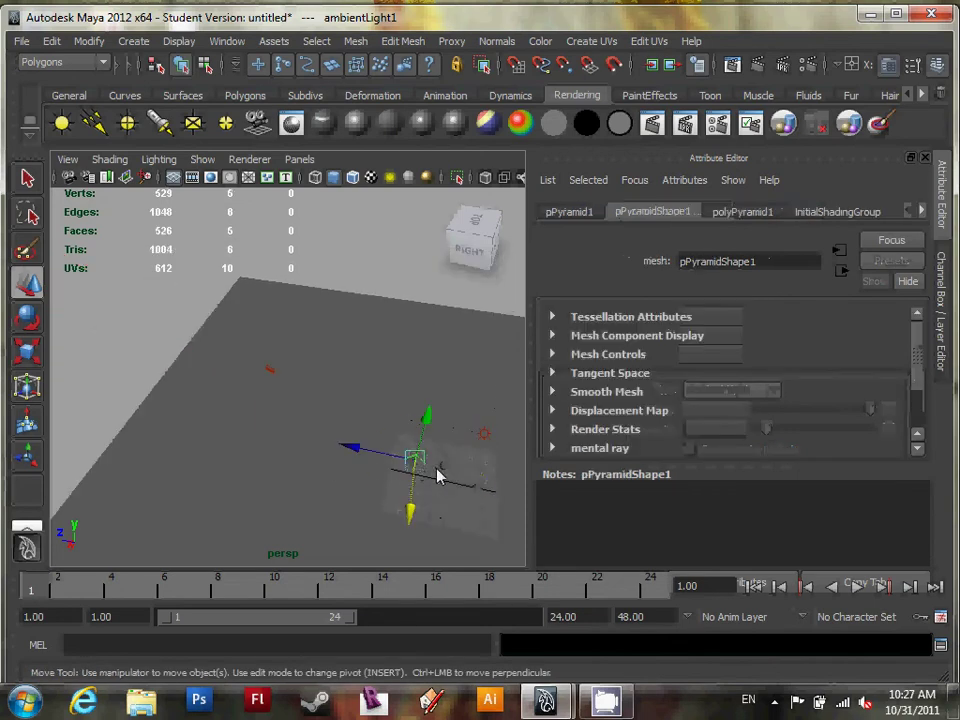
key(f)
alt+drag(392, 473, 432, 442)
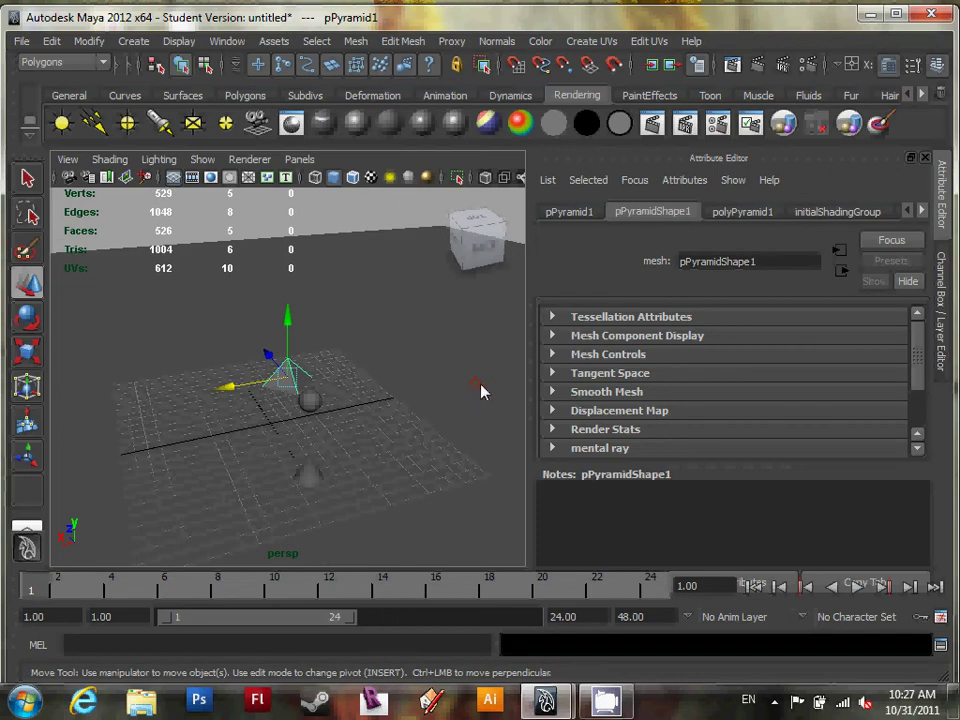
alt+drag(463, 396, 283, 321)
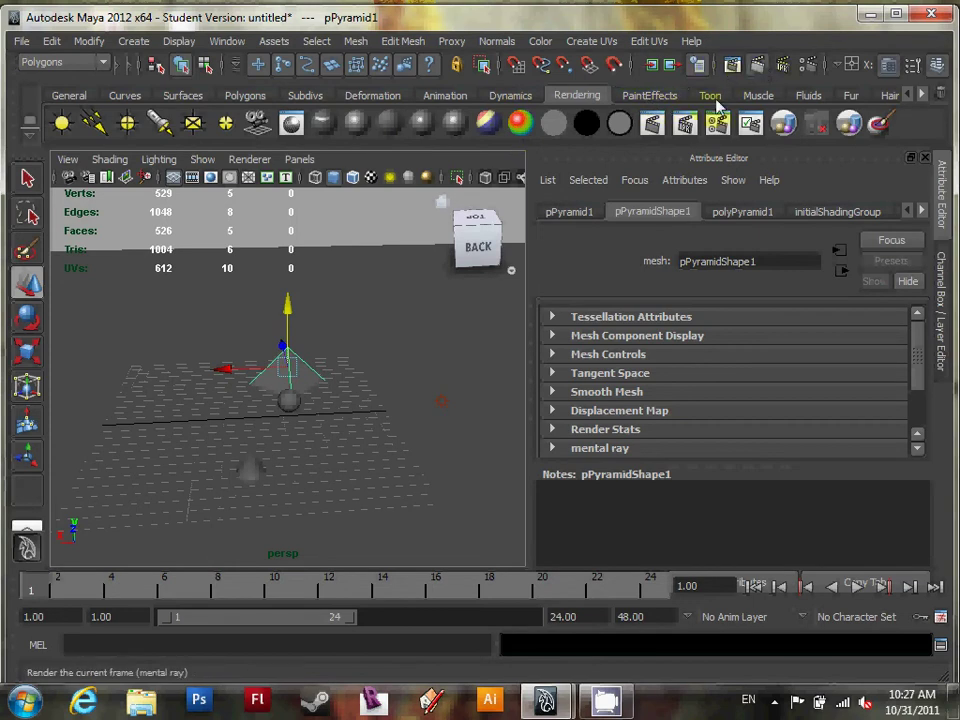
click(735, 64)
click(549, 254)
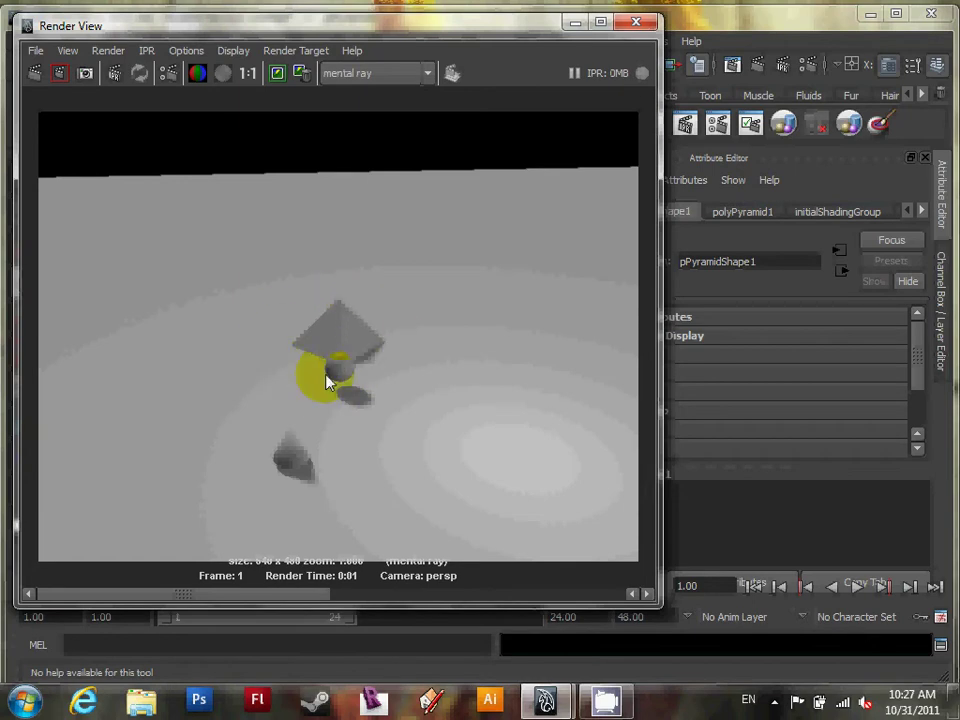
scroll(349, 364, up, 4)
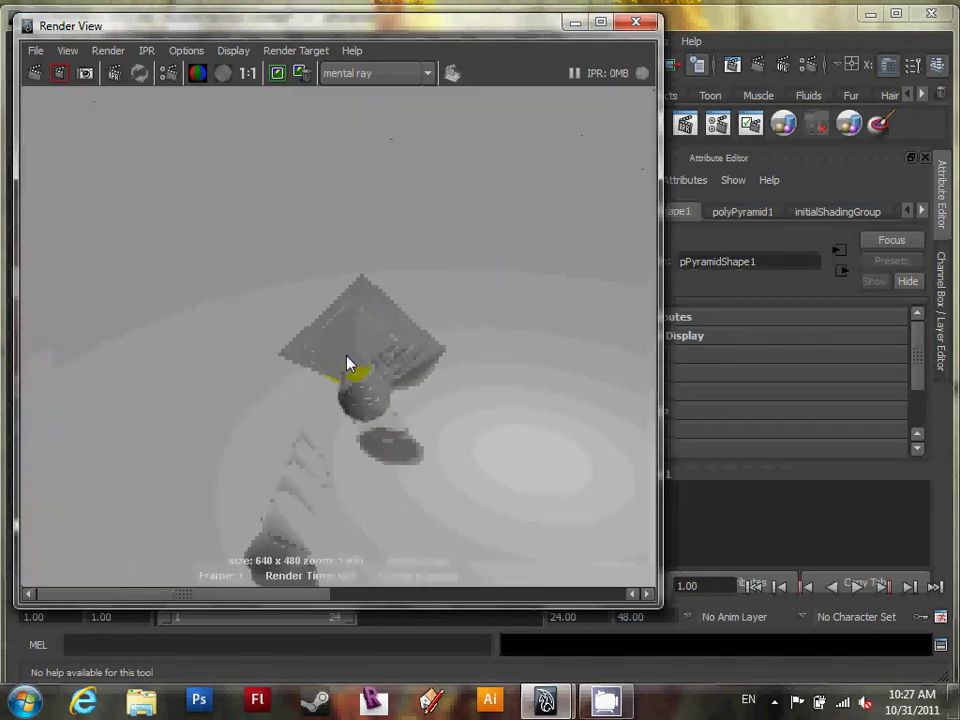
click(576, 22)
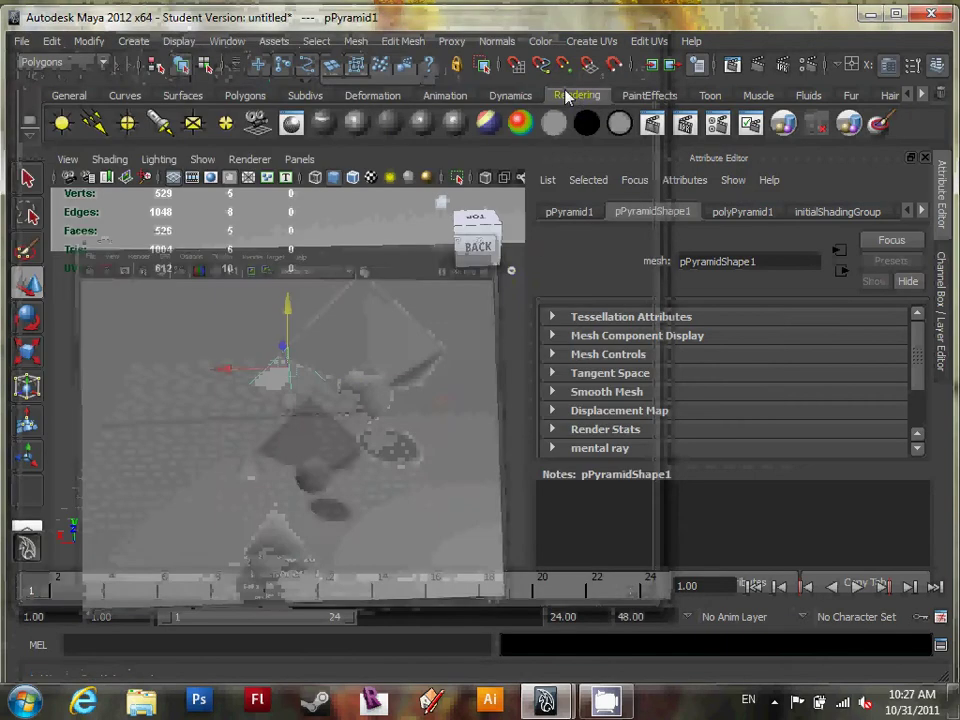
Step: Set the ambient light's Intensity to 0.5 and render the scene from a rotated perspective view
click(448, 404)
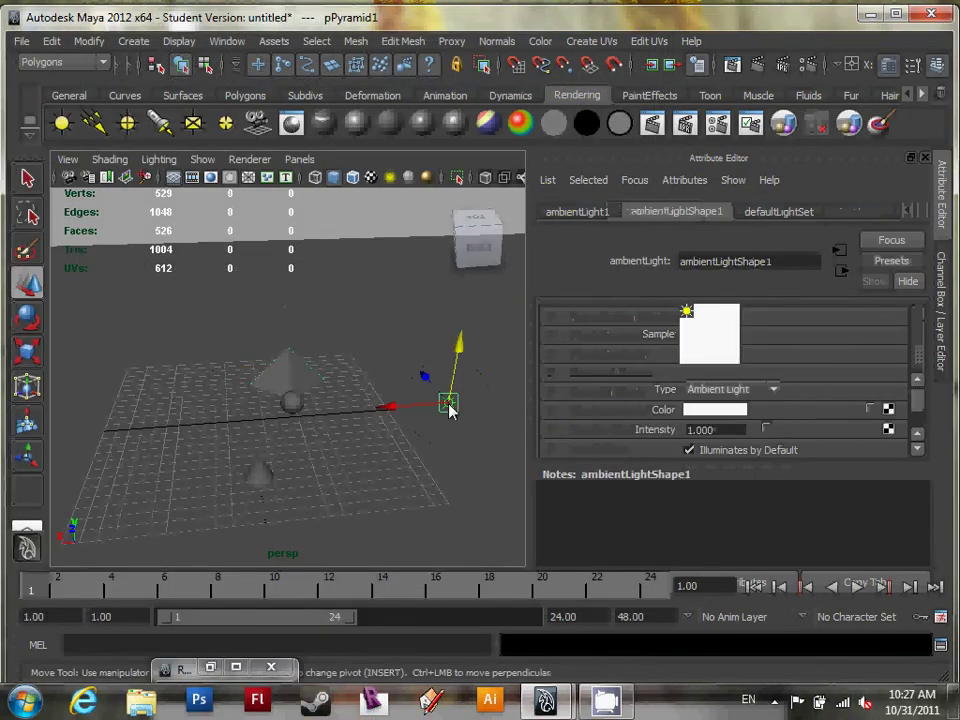
click(712, 430)
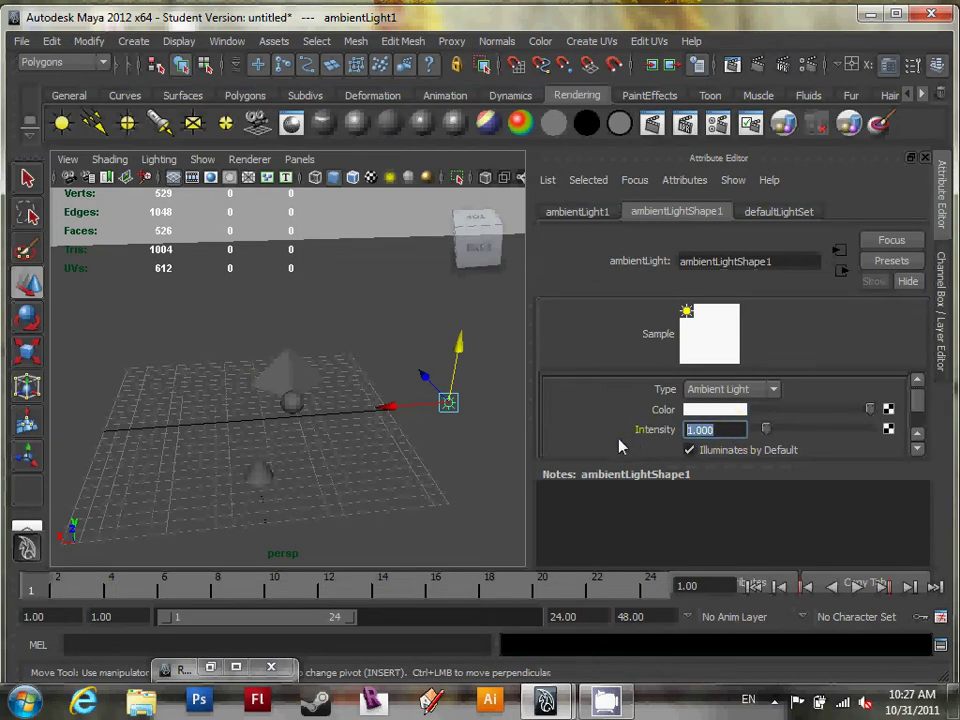
scroll(617, 447, down, 2)
scroll(628, 411, up, 2)
alt+drag(458, 469, 446, 480)
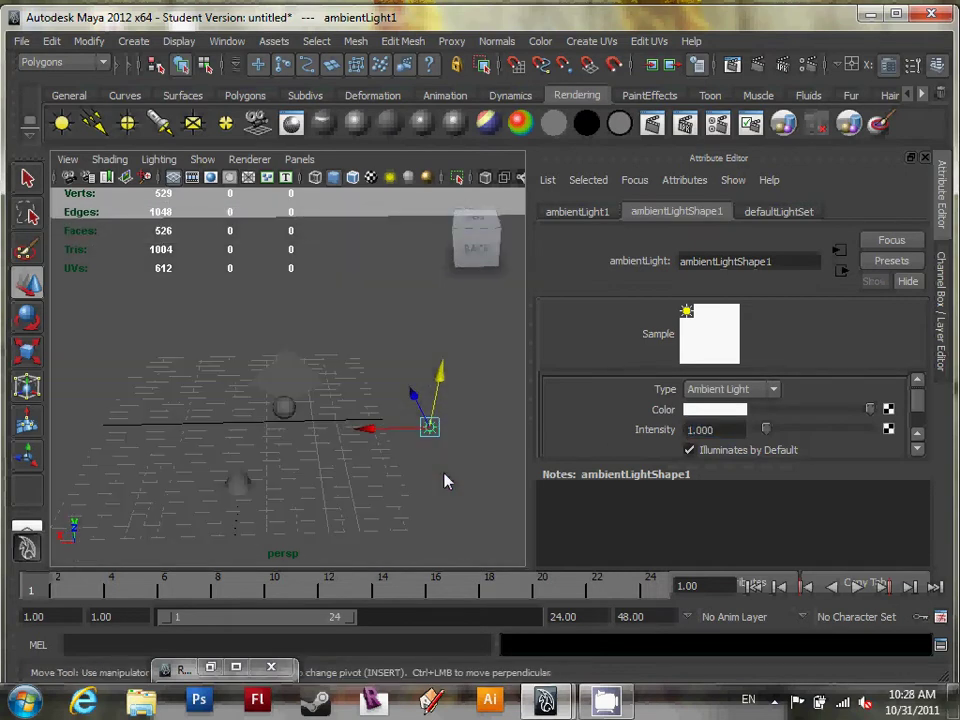
click(698, 430)
text(0.5)
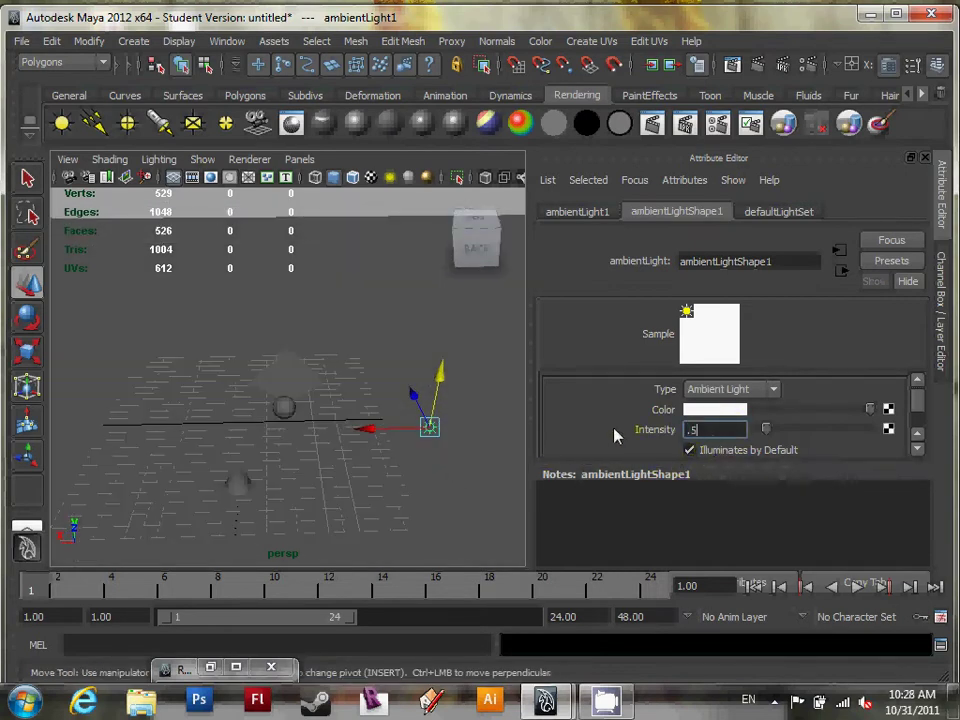
key(Return)
alt+drag(364, 472, 308, 466)
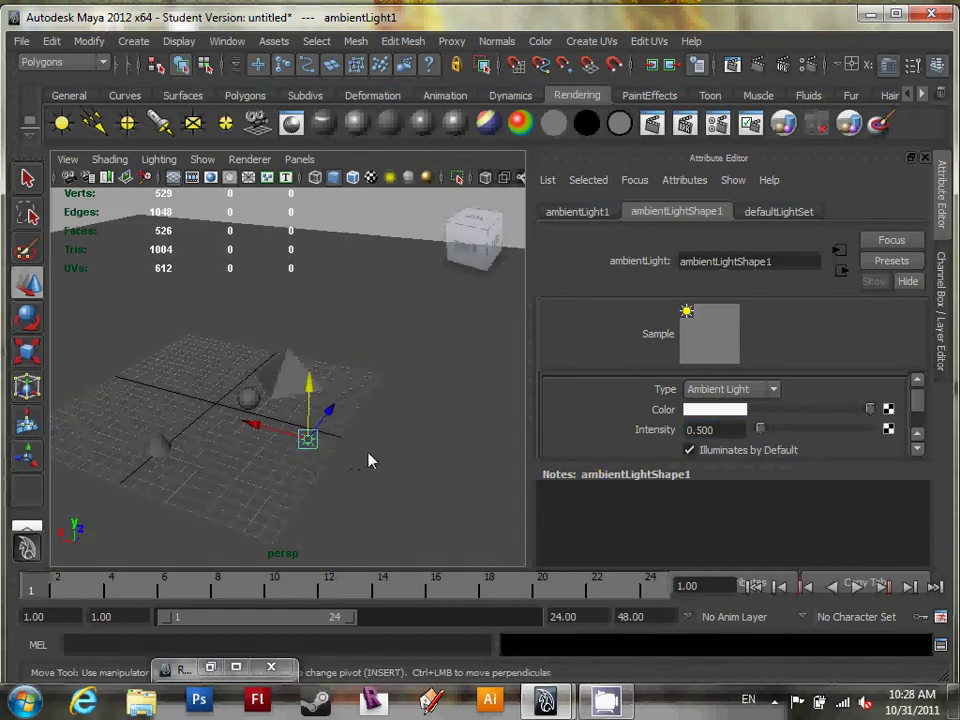
click(733, 66)
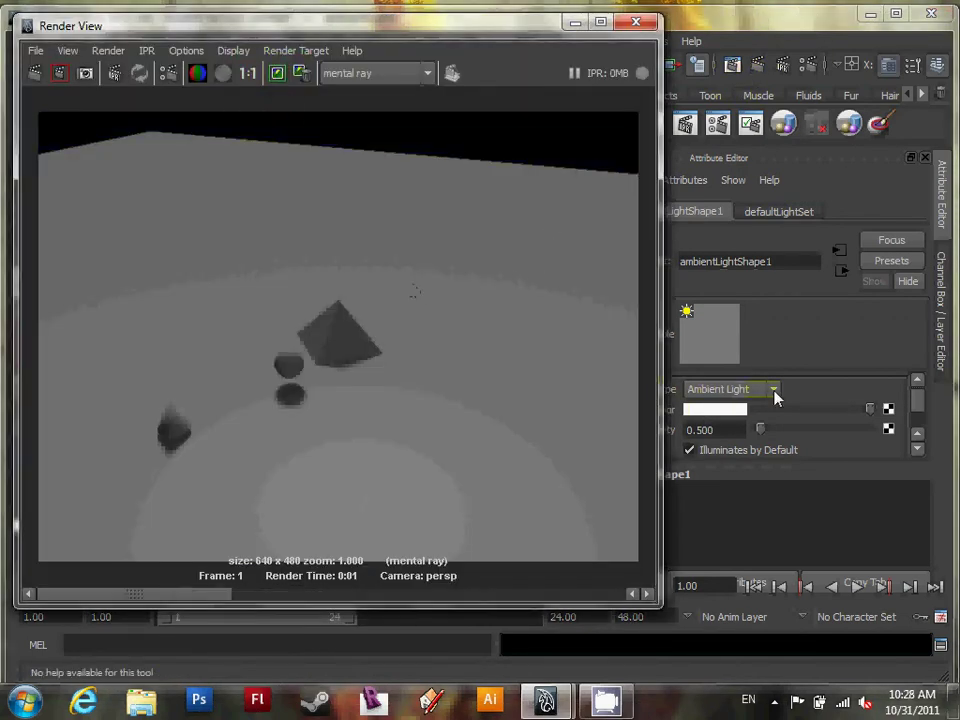
Step: Set the ambient light's Intensity to 1, render again, and compare the result with the previous rendered image
double_click(733, 436)
text(1)
key(Return)
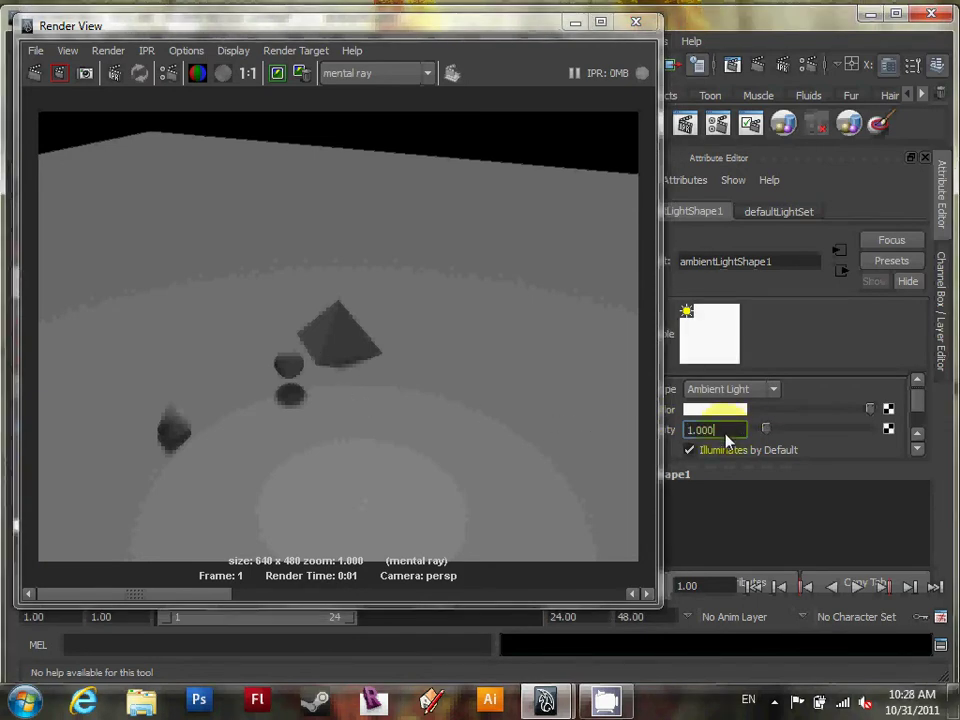
click(34, 73)
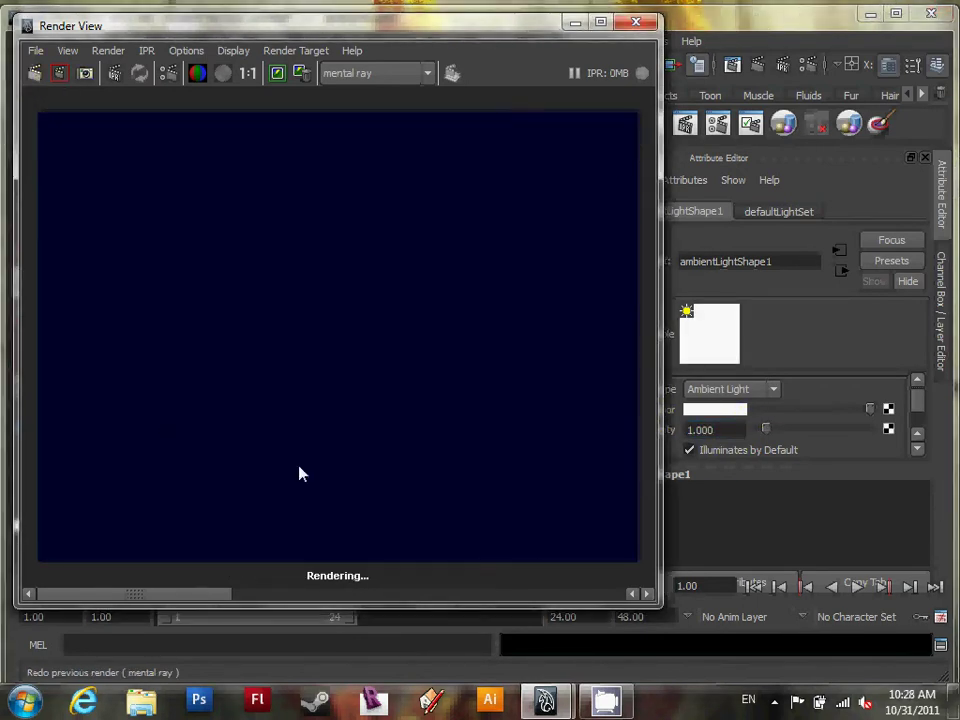
drag(262, 592, 298, 591)
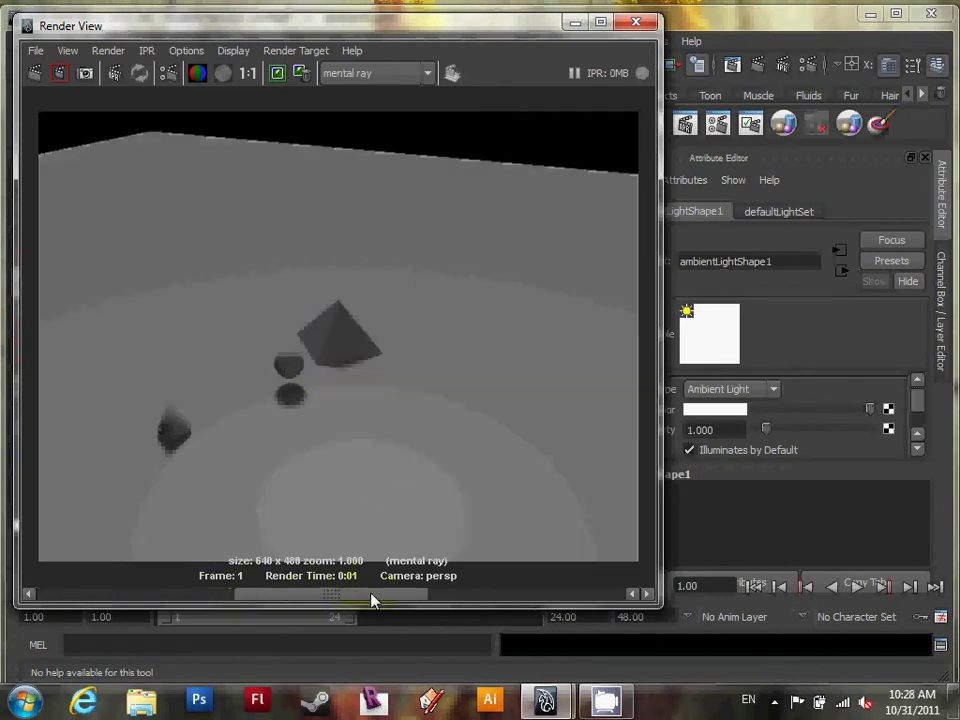
scroll(330, 343, up, 2)
scroll(329, 340, up, 2)
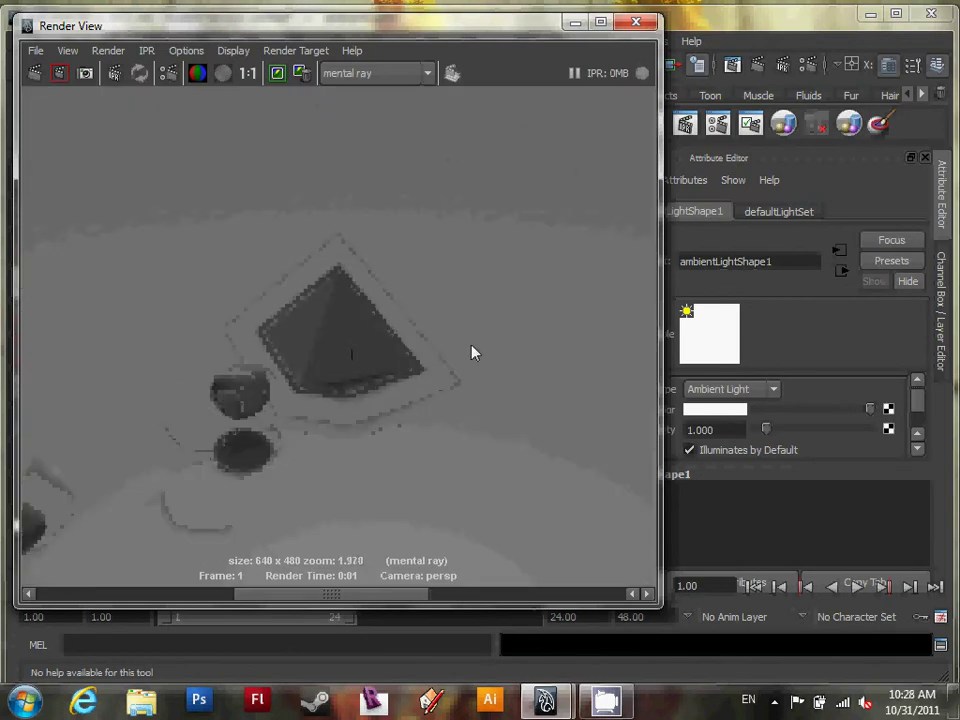
Step: Set the ambient light's Intensity to 0.3, render the scene again, and minimize the rendered image
double_click(729, 429)
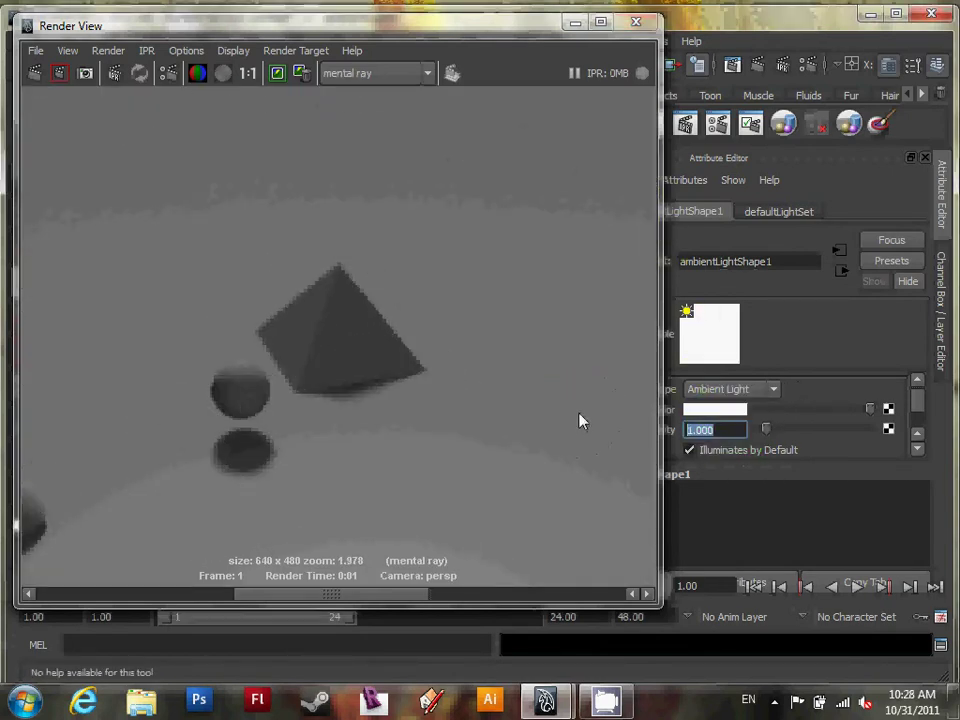
text(.3)
key(Return)
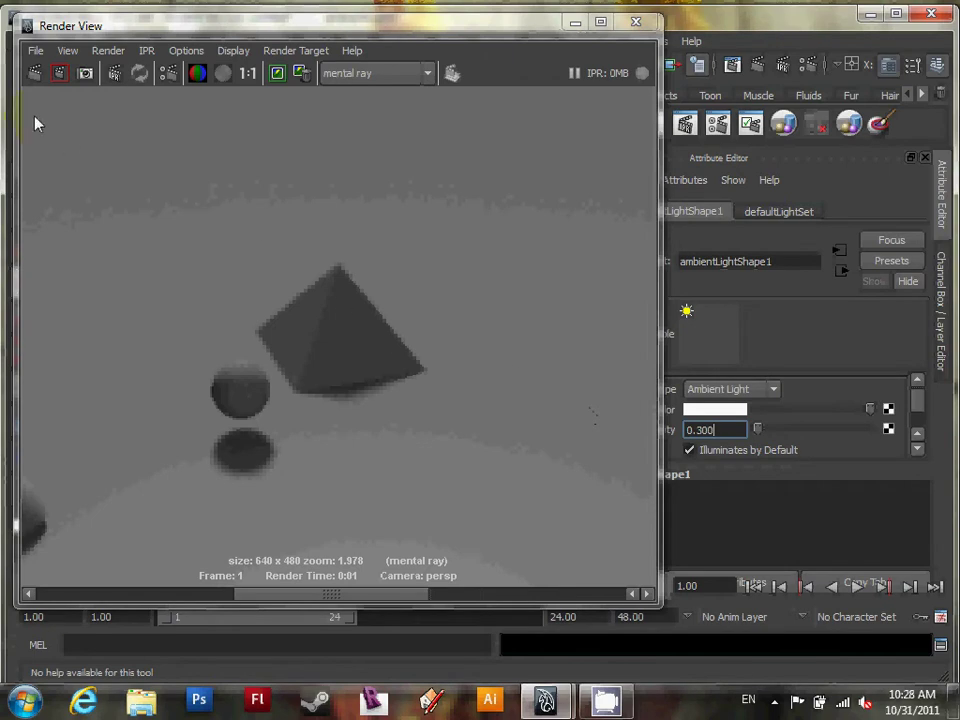
click(33, 73)
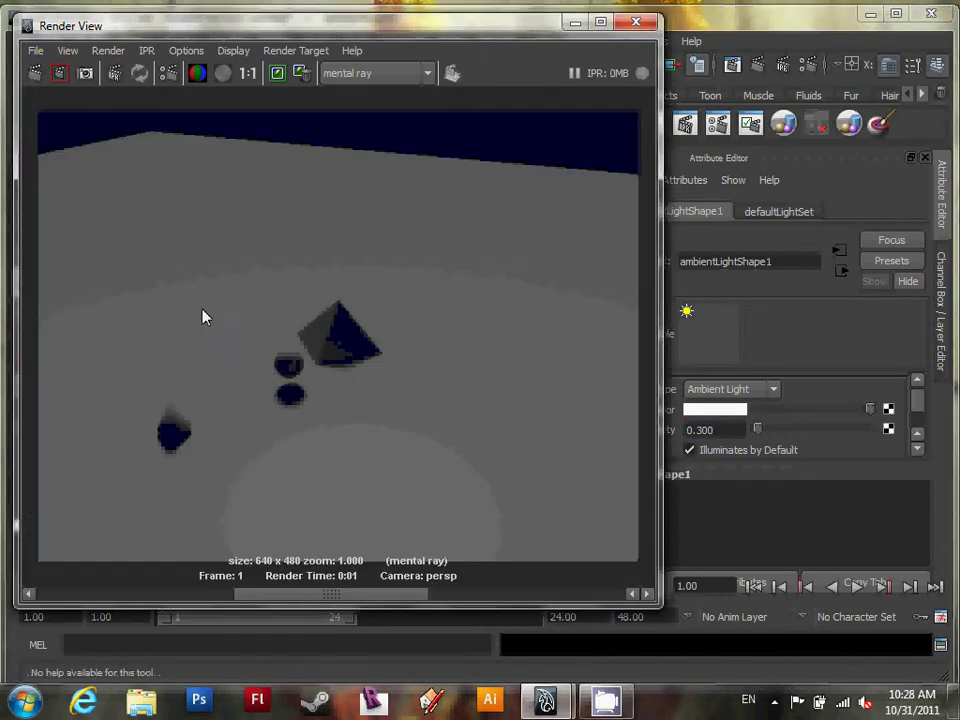
click(573, 22)
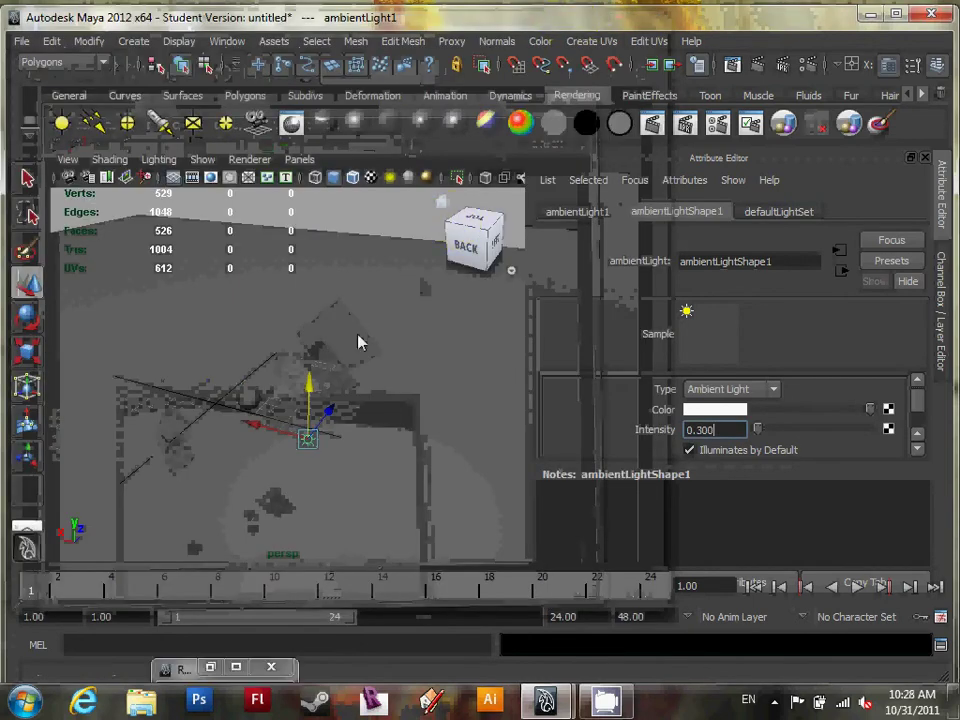
Step: Delete the directional light from the scene
alt+drag(276, 354, 368, 360)
scroll(369, 362, up, 3)
alt+right_drag(371, 364, 302, 345)
scroll(302, 344, down, 3)
alt+drag(302, 343, 297, 350)
alt+right_drag(297, 350, 214, 281)
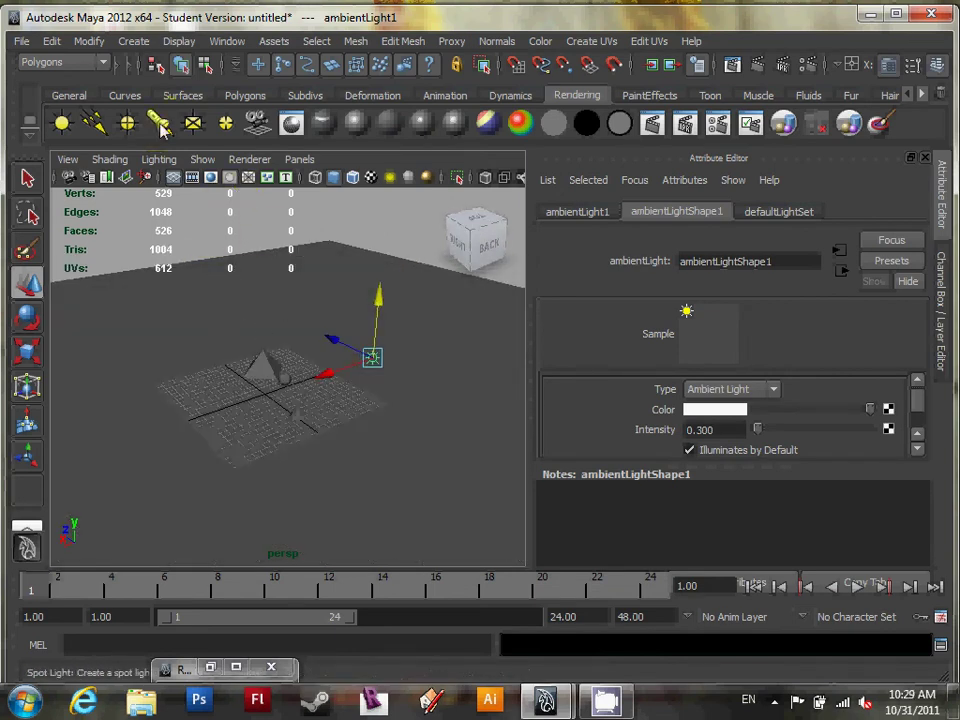
alt+right_drag(193, 257, 213, 298)
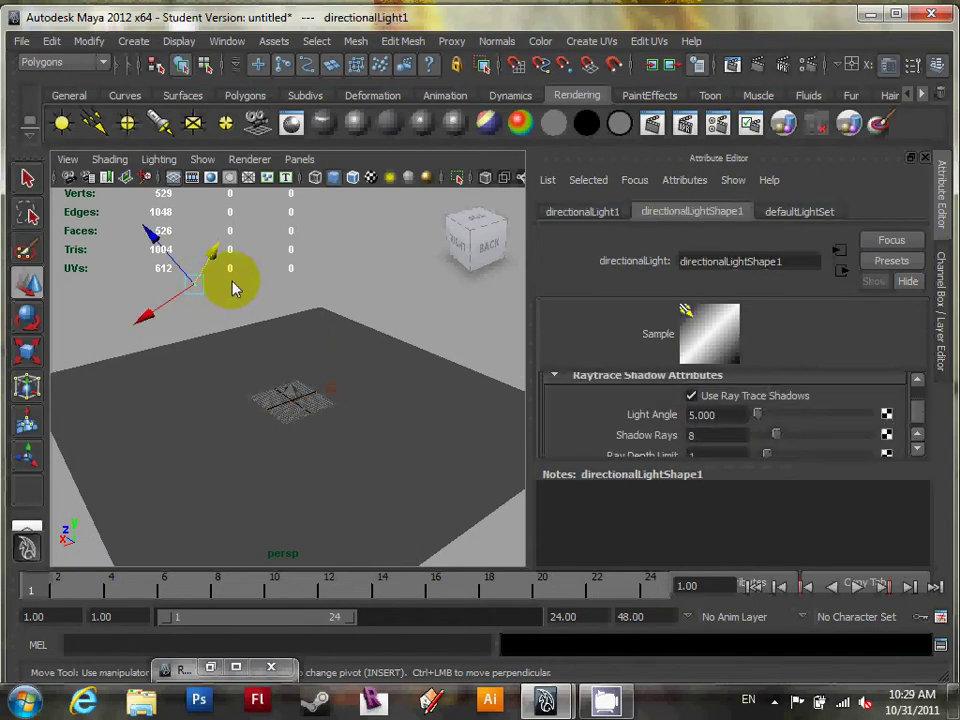
key(Delete)
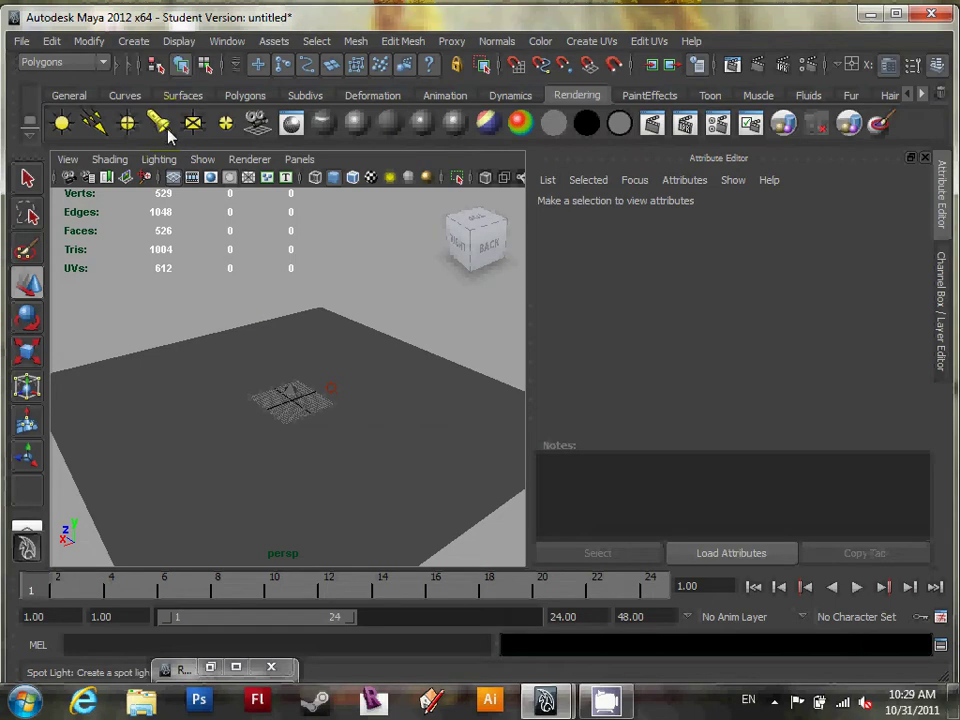
Step: Create a spot light and raise it along the Y axis above the plane
click(160, 124)
alt+drag(315, 414, 323, 428)
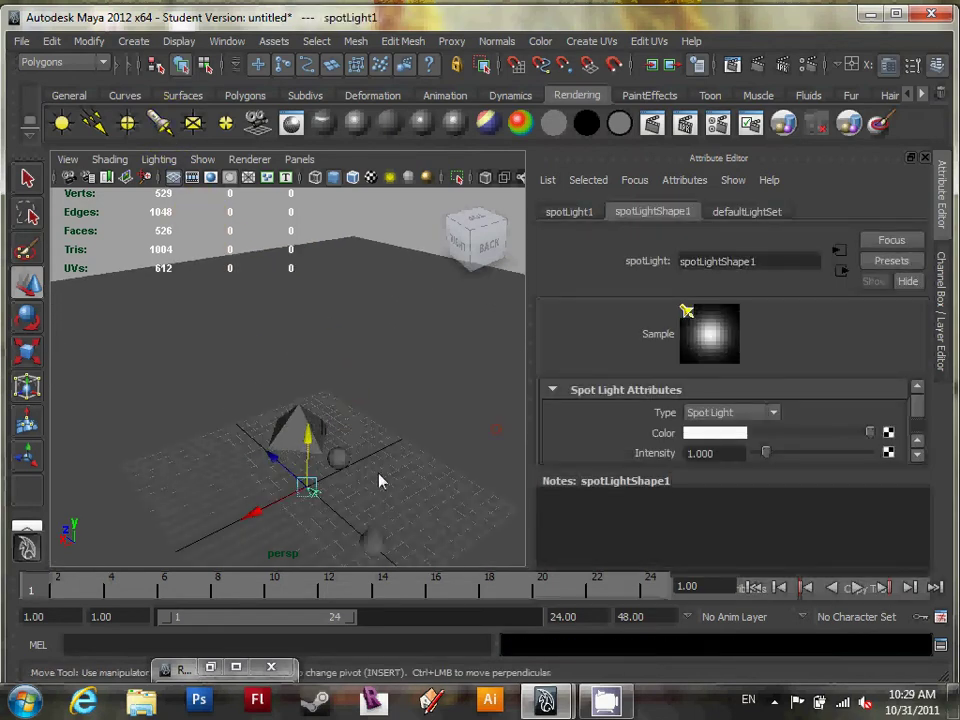
alt+drag(381, 484, 204, 418)
key(f)
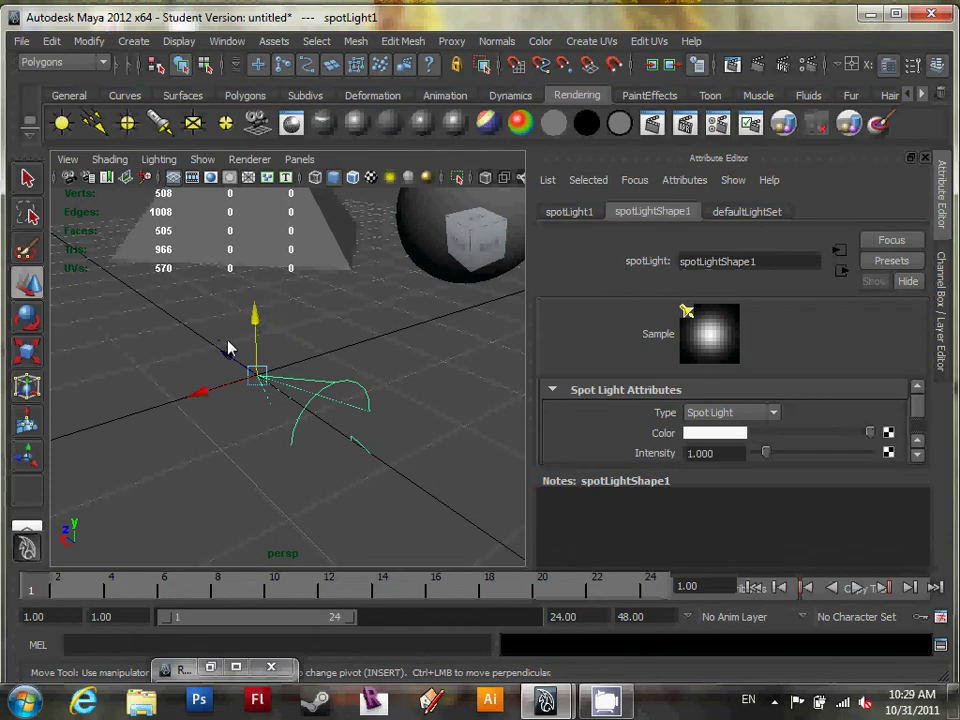
alt+drag(255, 320, 310, 281)
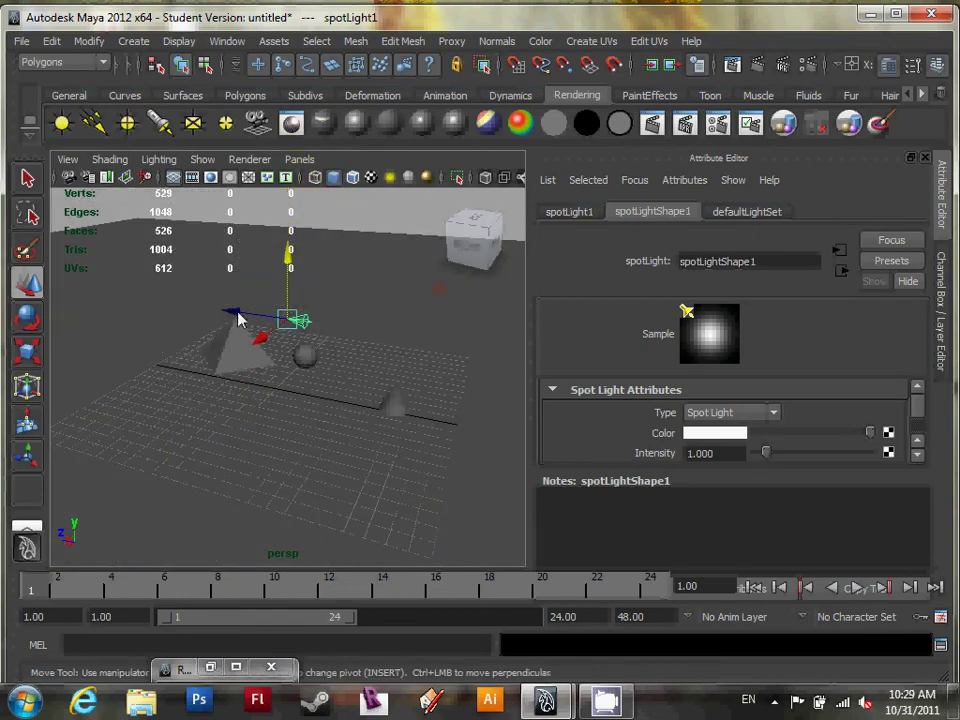
Step: Rotate the spot light to aim down at the primitives and move it farther away from them
key(e)
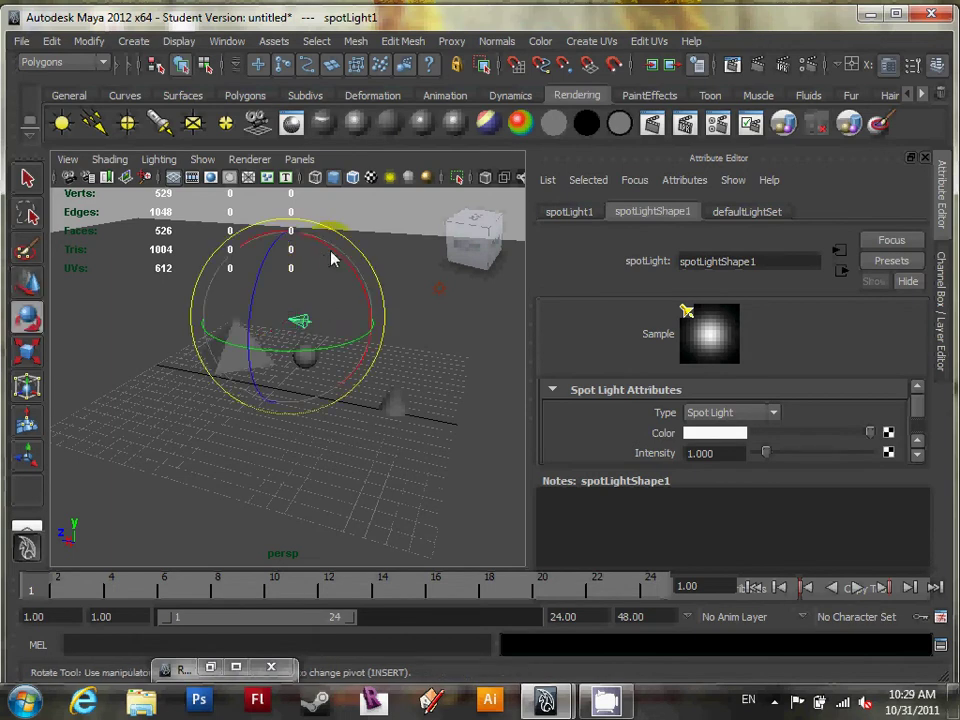
click(333, 256)
drag(333, 256, 465, 336)
key(w)
drag(321, 285, 443, 273)
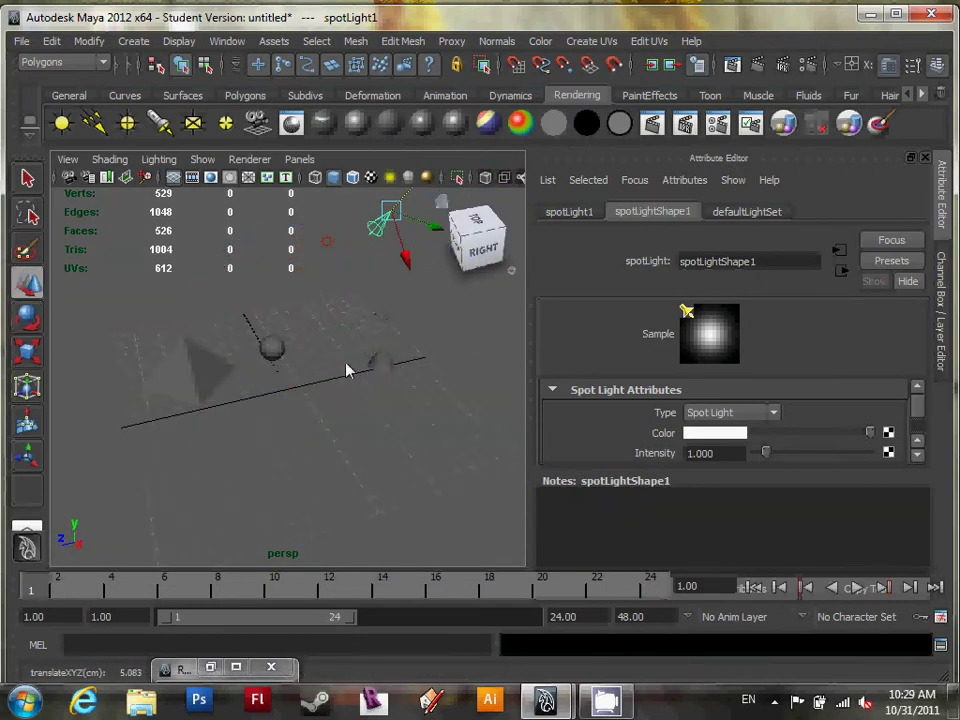
Step: Render the scene lit by the spot light, inspect its light circle, and minimize the rendered image
mouse_move(349, 343)
alt+mouse_down()
mouse_move(366, 317)
mouse_move(240, 369)
mouse_move(161, 369)
mouse_move(144, 392)
mouse_move(124, 392)
mouse_move(251, 388)
mouse_move(300, 366)
mouse_move(214, 379)
mouse_move(232, 366)
mouse_move(321, 388)
mouse_move(351, 373)
mouse_move(260, 403)
mouse_move(274, 401)
mouse_move(242, 422)
mouse_move(212, 420)
mouse_move(255, 414)
mouse_move(249, 420)
mouse_move(340, 360)
alt+mouse_up()
alt+drag(270, 374, 360, 330)
click(757, 72)
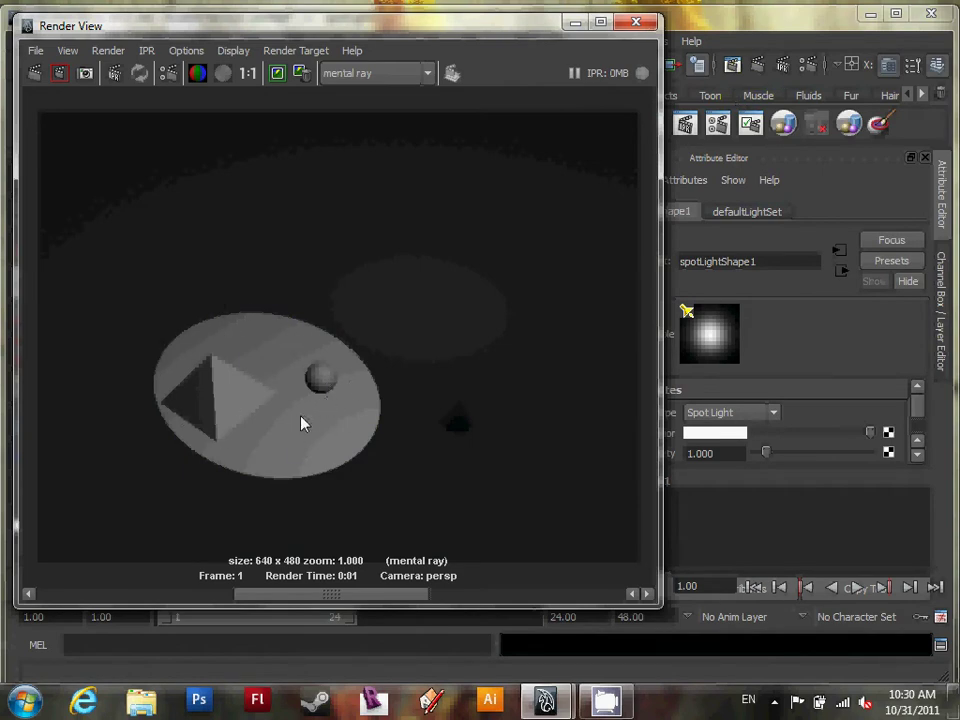
click(575, 23)
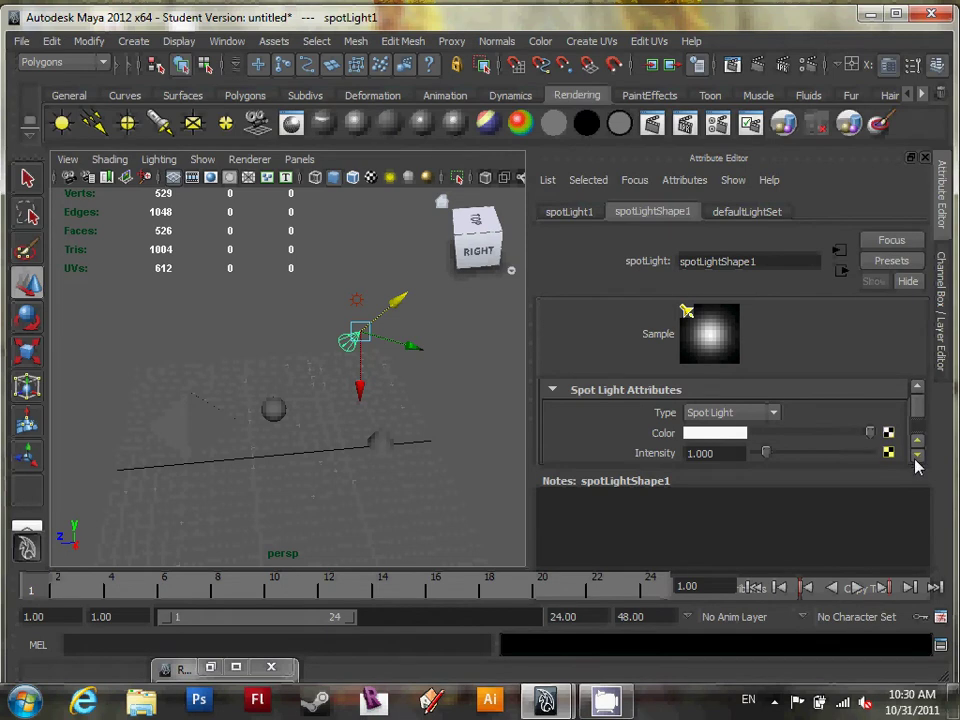
Step: Enable Use Depth Map Shadows for the spot light, render the scene, inspect the shadows up close, and minimize the rendered image
click(916, 456)
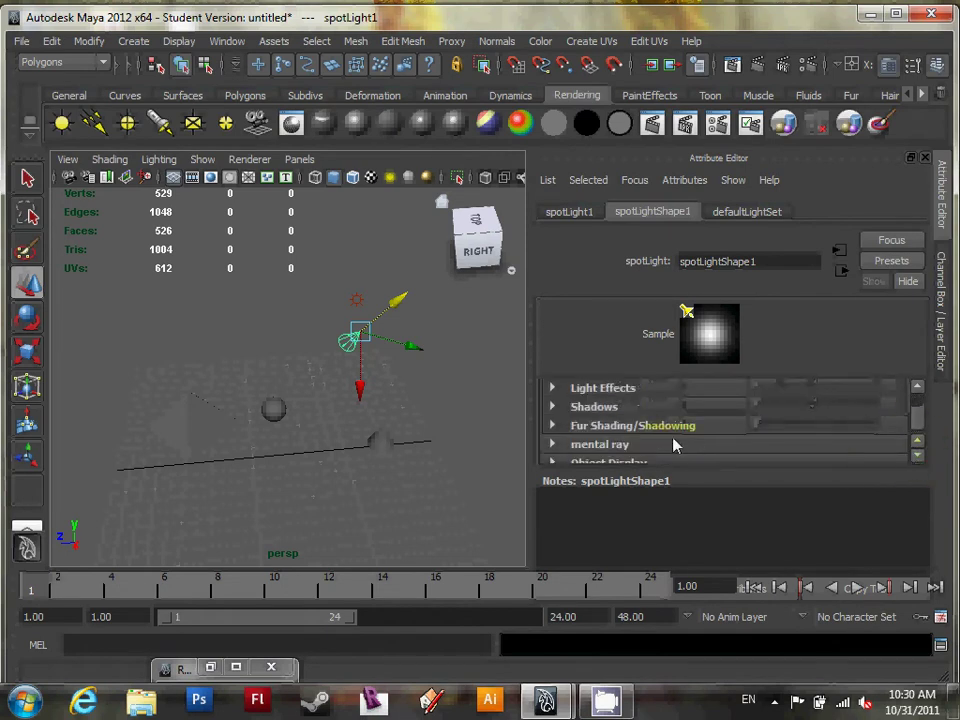
click(618, 405)
click(698, 444)
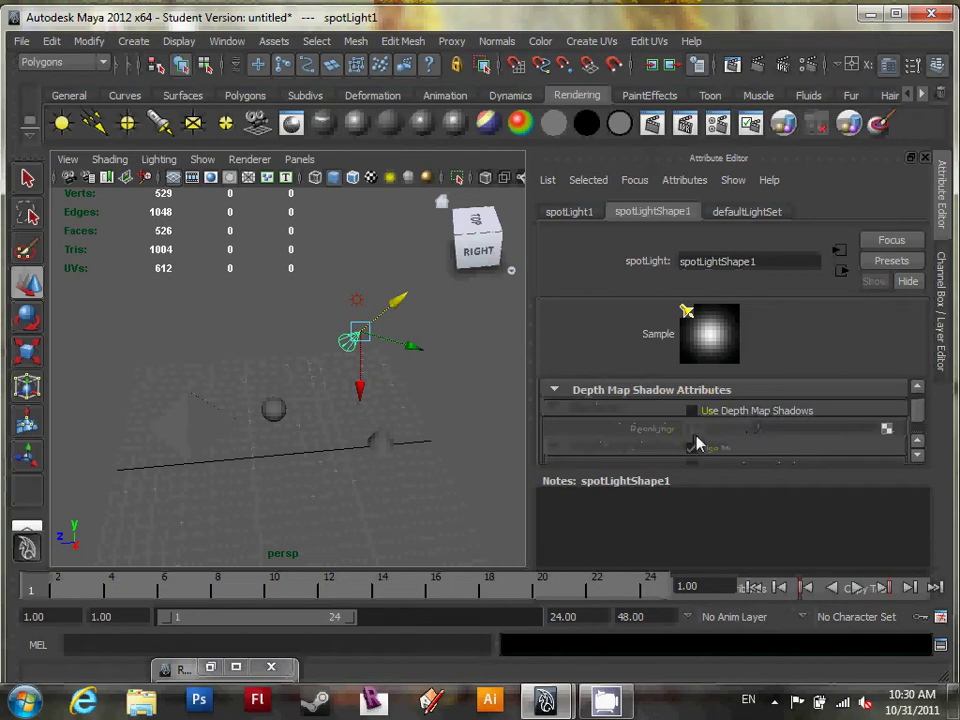
click(691, 410)
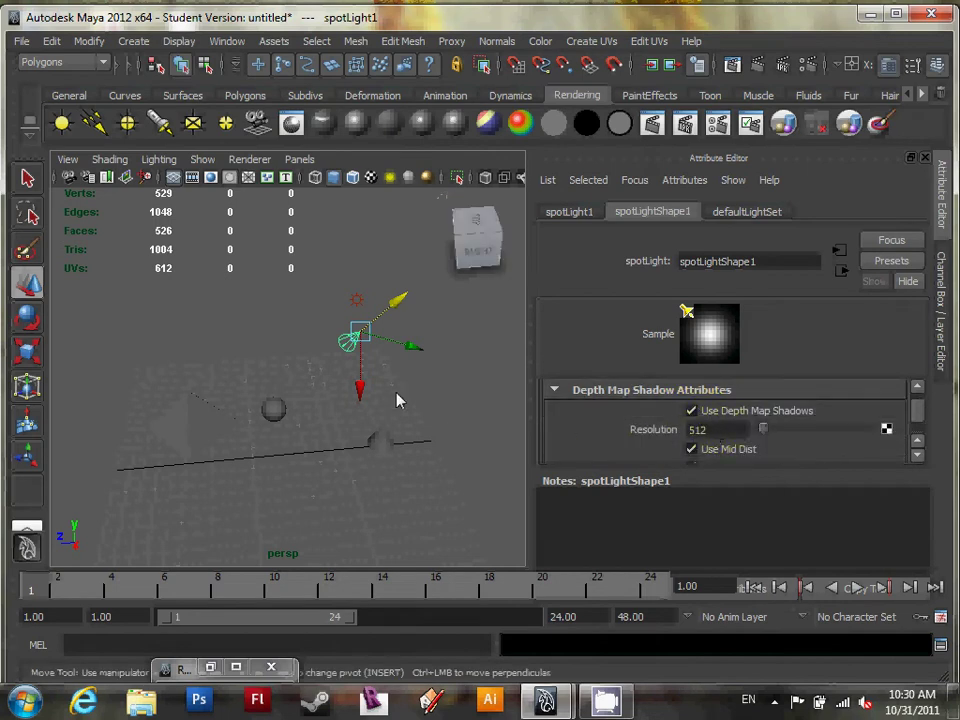
alt+drag(326, 407, 298, 418)
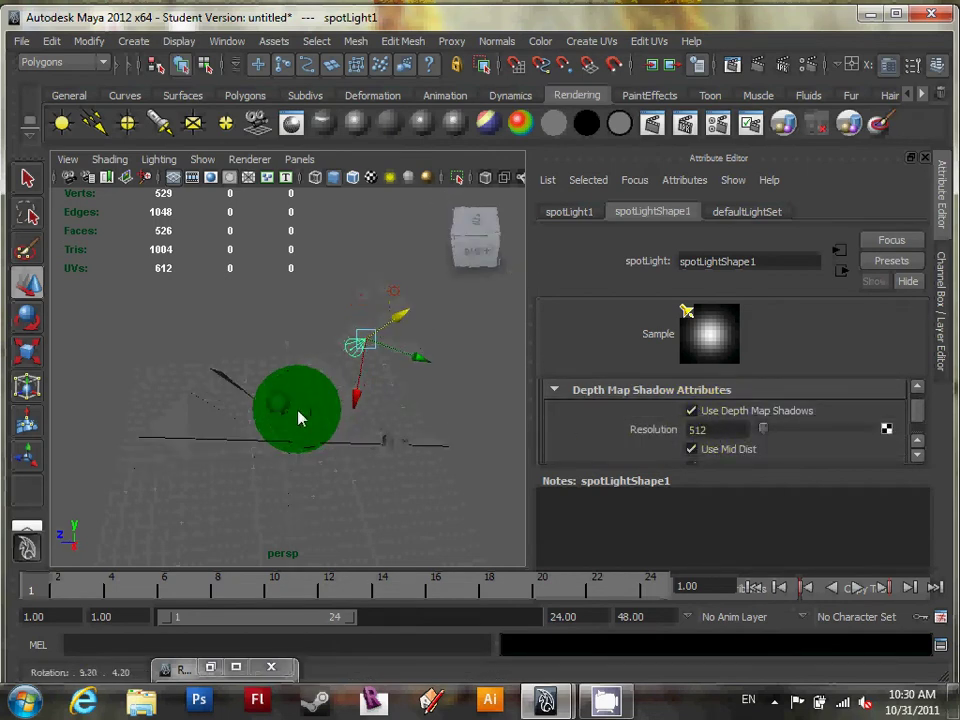
click(757, 66)
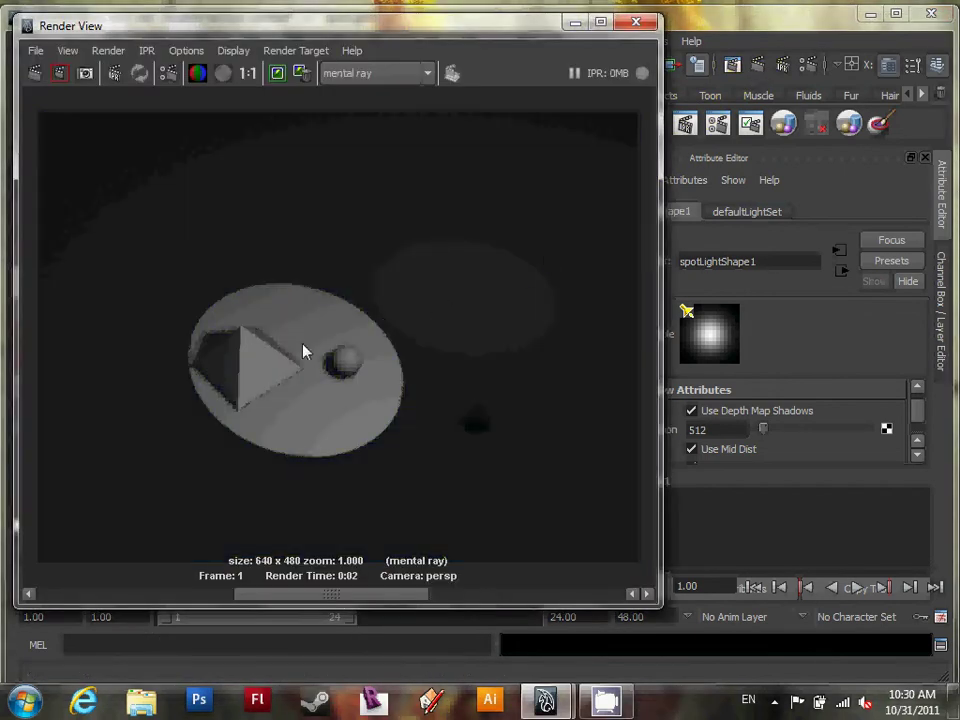
scroll(343, 369, up, 4)
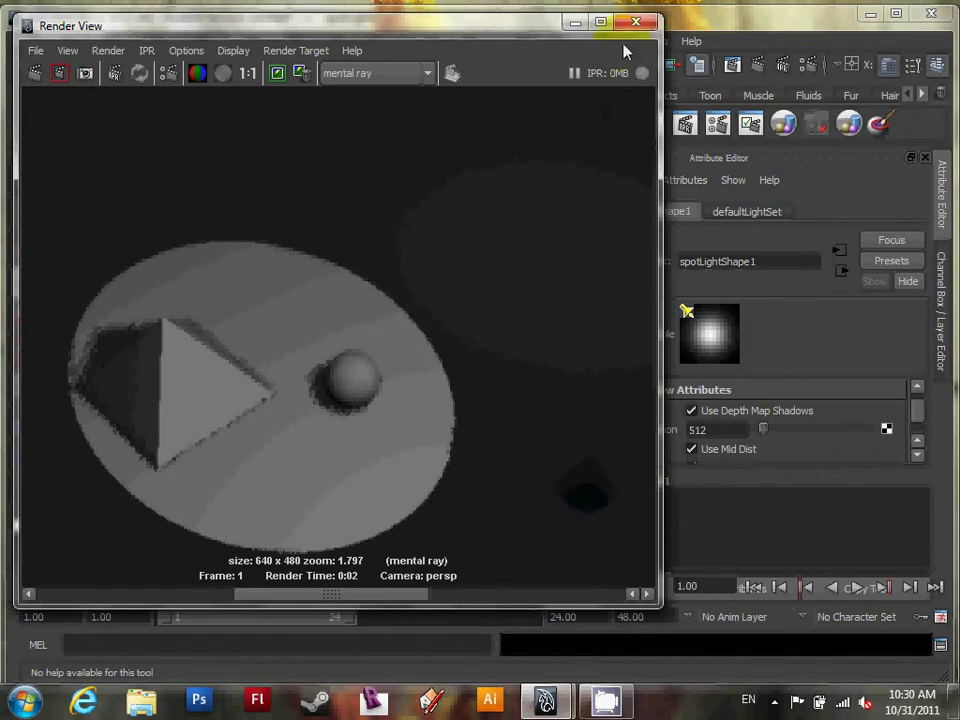
click(575, 21)
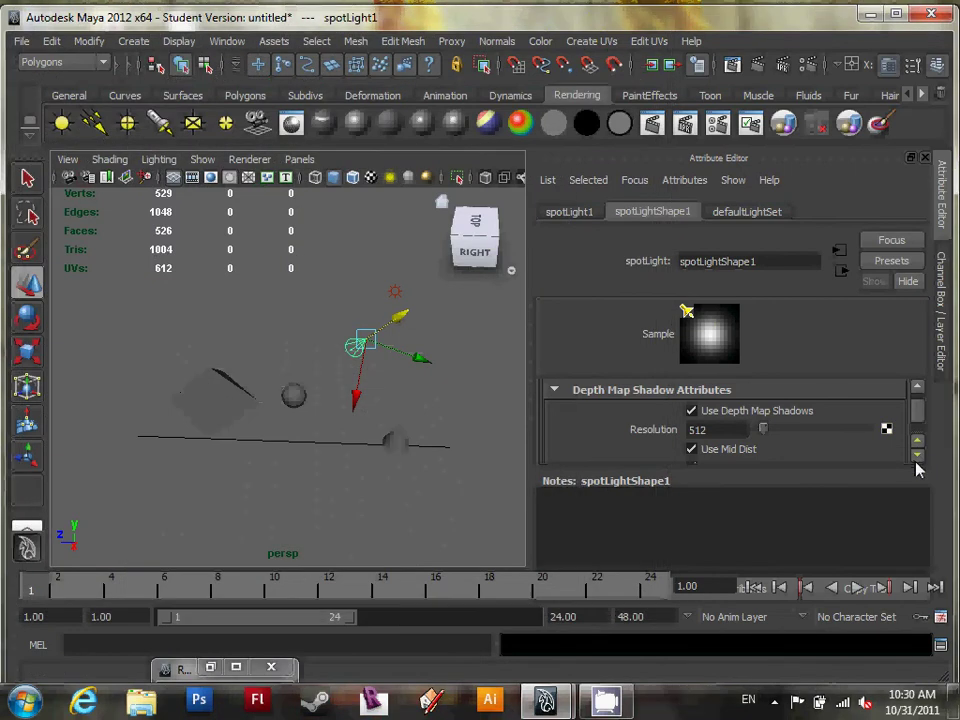
Step: Set the spot light's depth map shadow Filter Size to 4 and render the scene again
scroll(917, 465, down, 5)
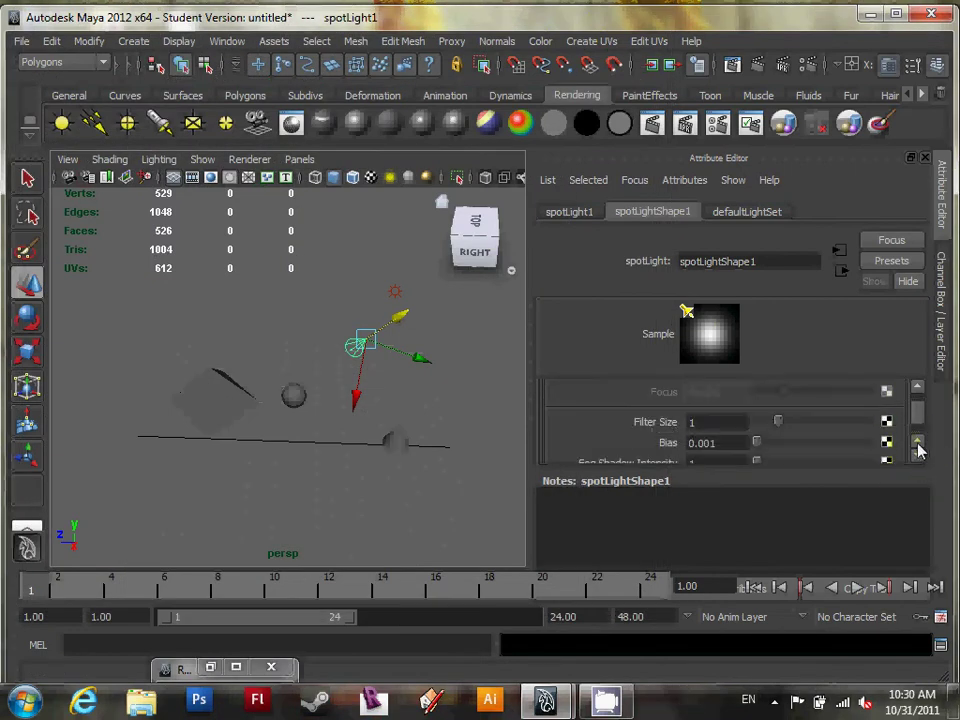
click(630, 422)
click(733, 66)
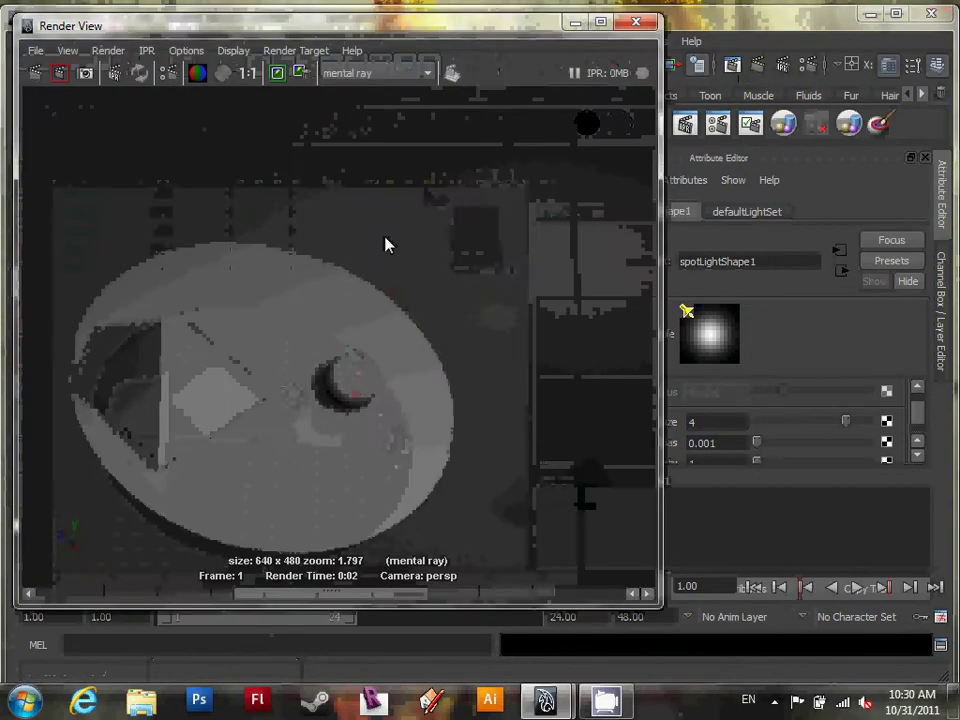
click(34, 74)
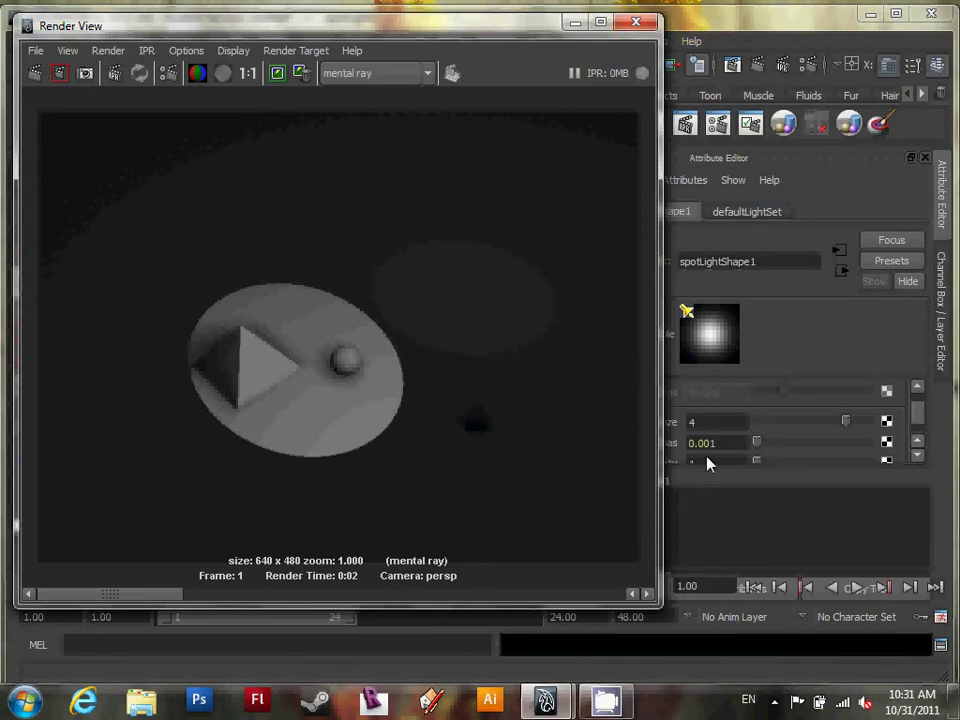
Step: Set the shadow Filter Size to 2, render the scene again, and minimize the rendered image
text(1)
click(690, 424)
text(2)
key(Return)
click(33, 74)
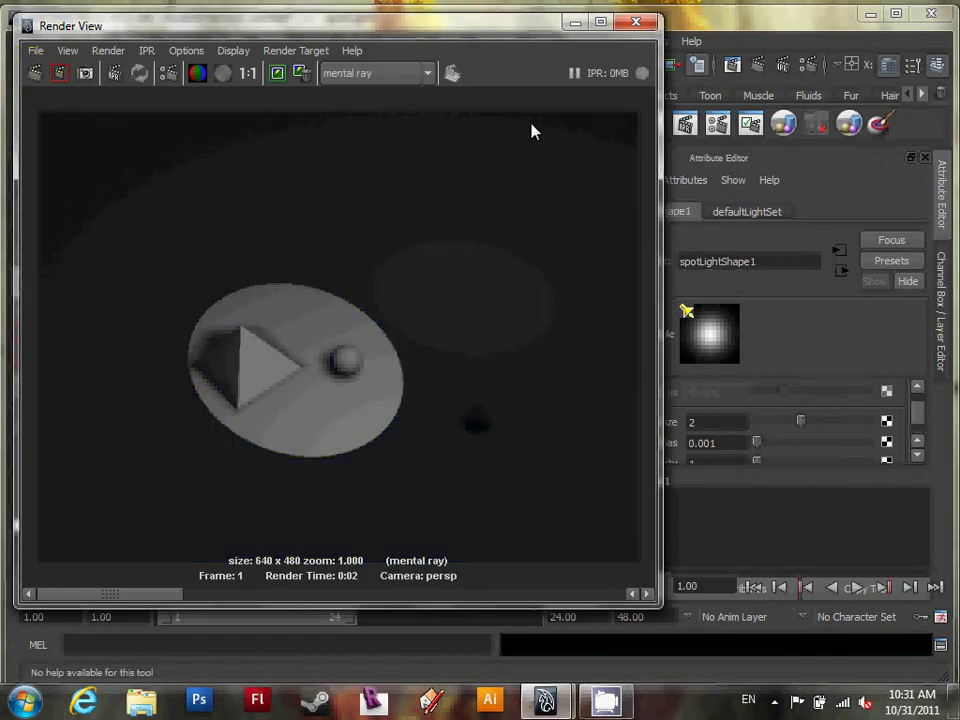
click(577, 23)
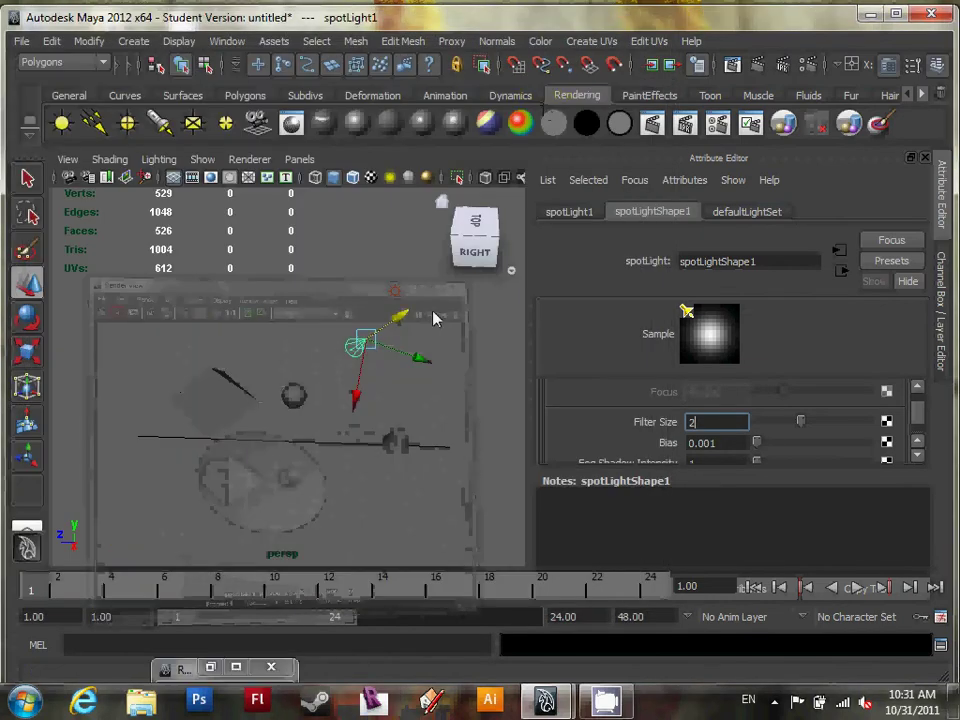
Step: Render the scene from a higher angle between front and right, examine the edge of the light circle, and minimize the rendered image
alt+drag(197, 409, 384, 308)
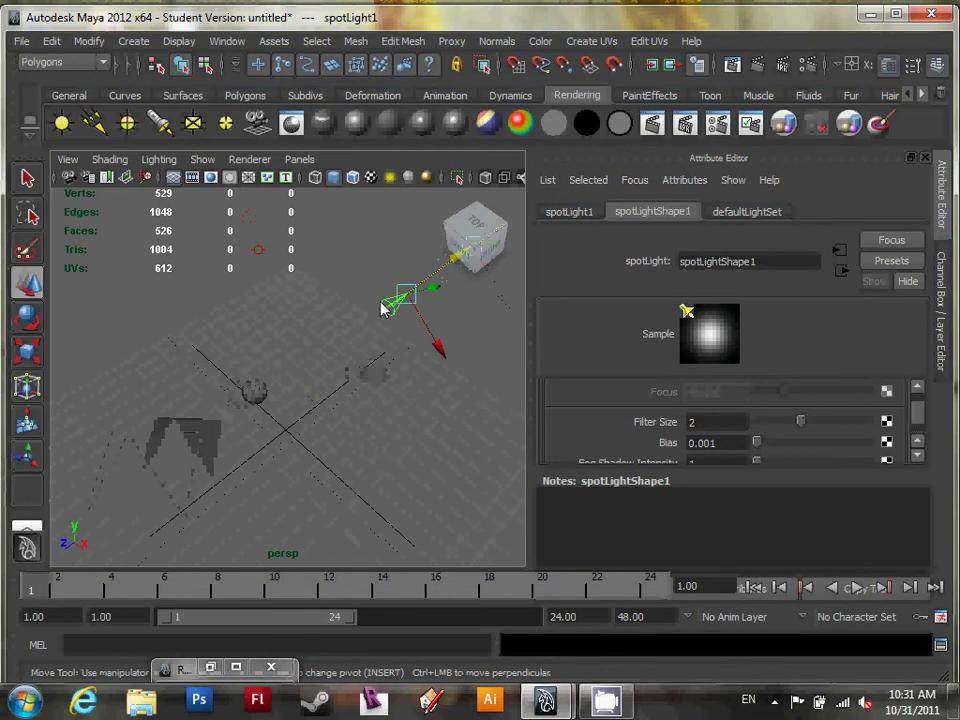
click(733, 65)
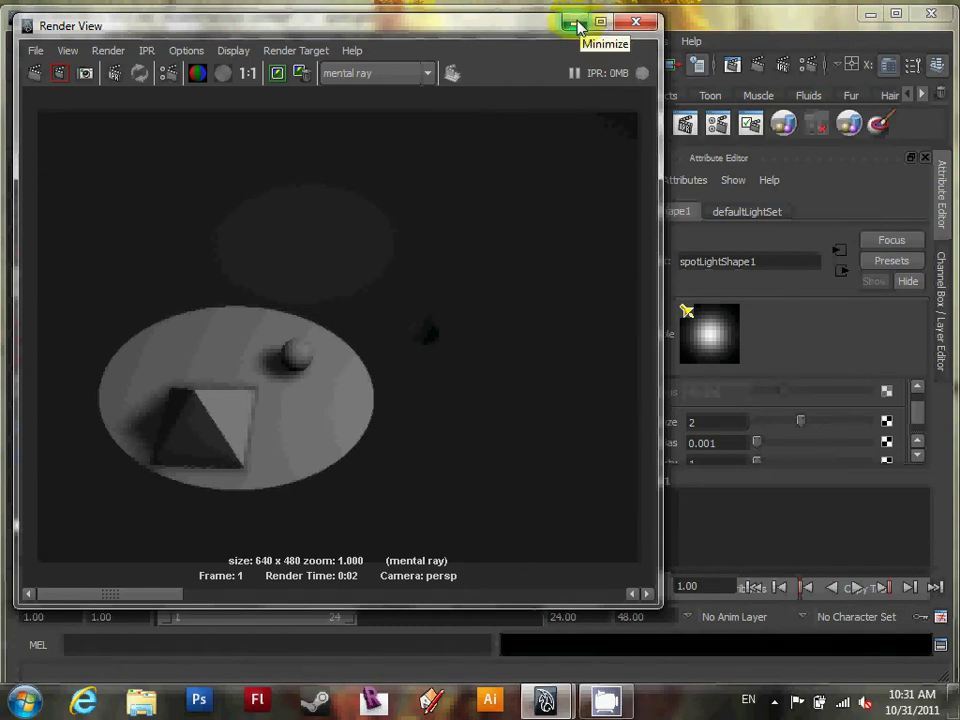
click(577, 22)
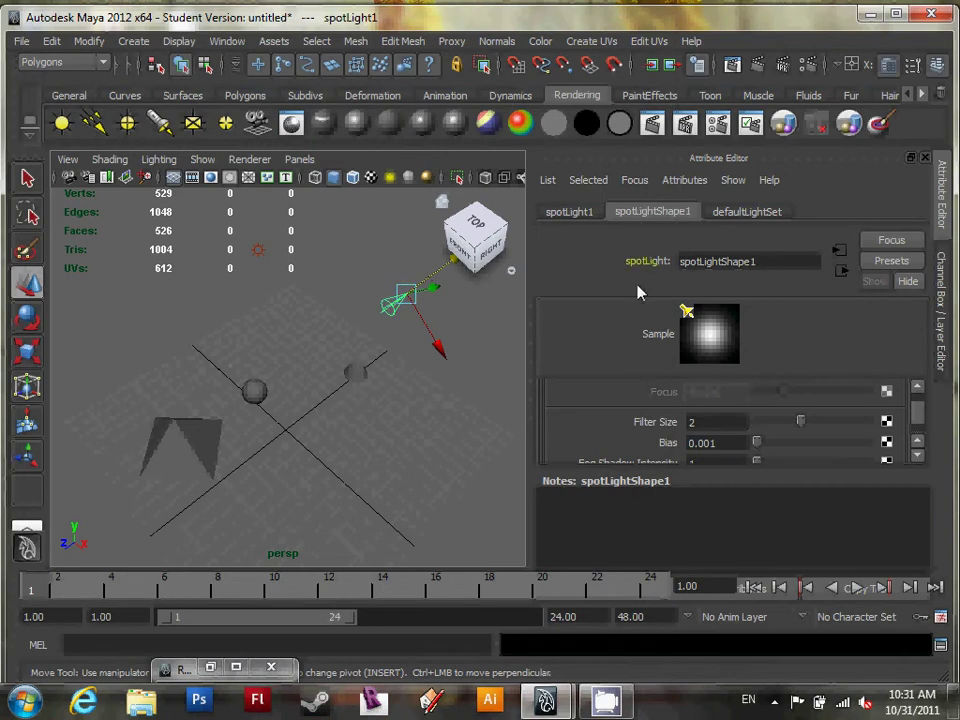
scroll(910, 405, up, 3)
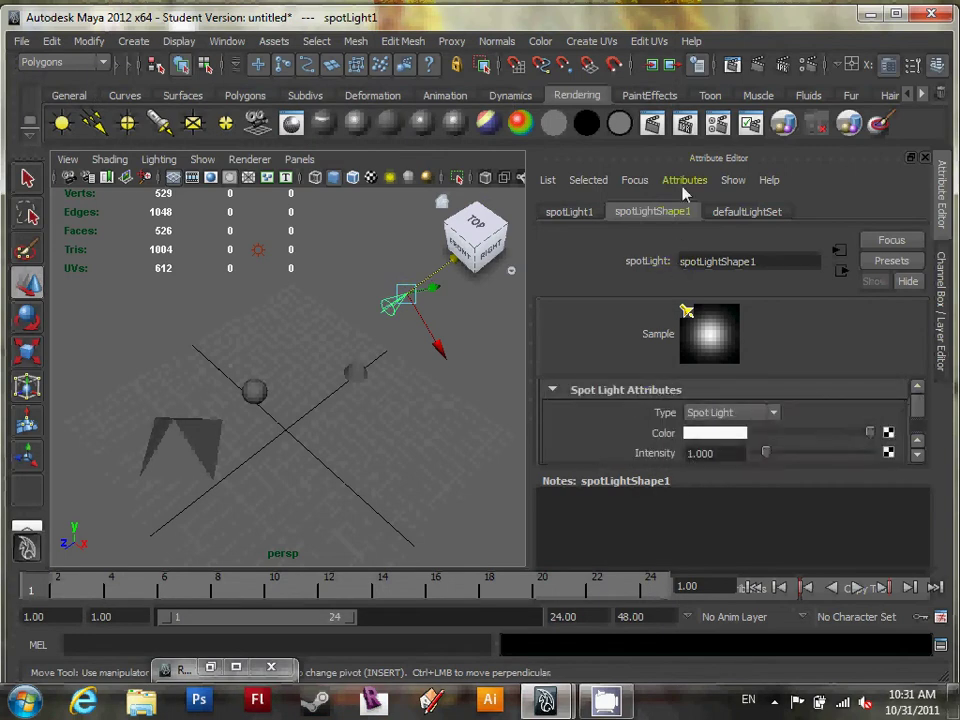
click(652, 123)
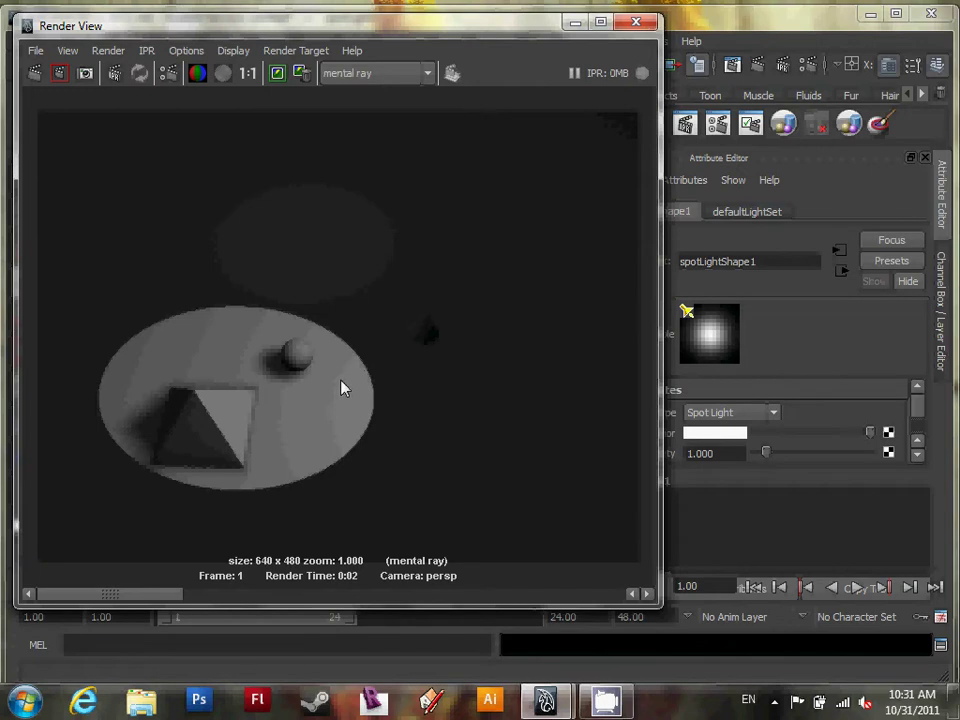
click(575, 22)
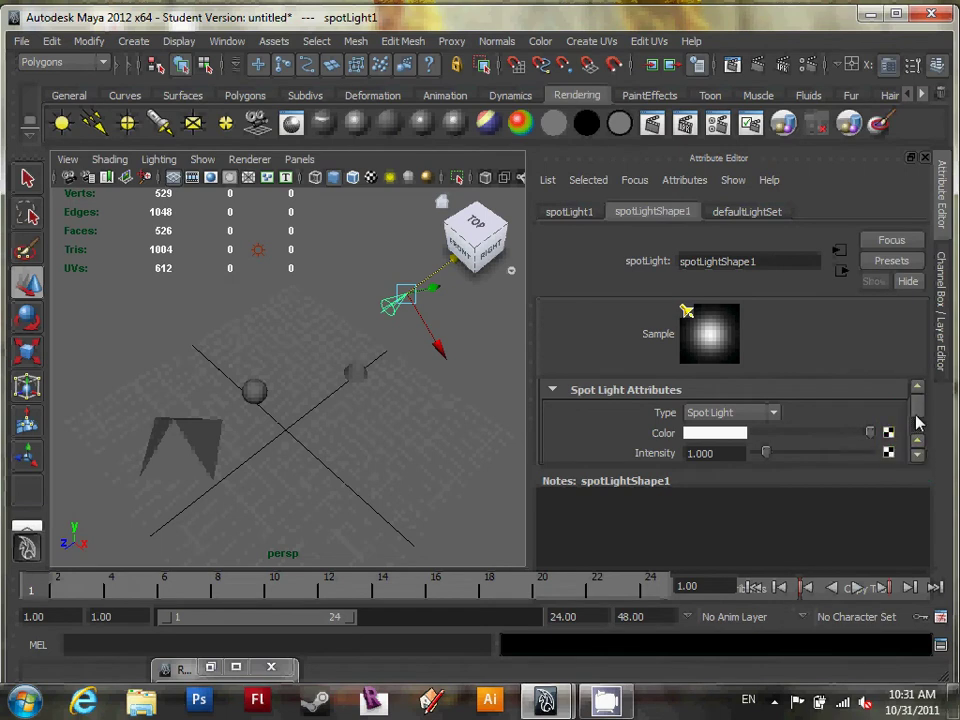
Step: Set the spot light's Penumbra Angle to -10, render the scene, and minimize the rendered image
click(919, 464)
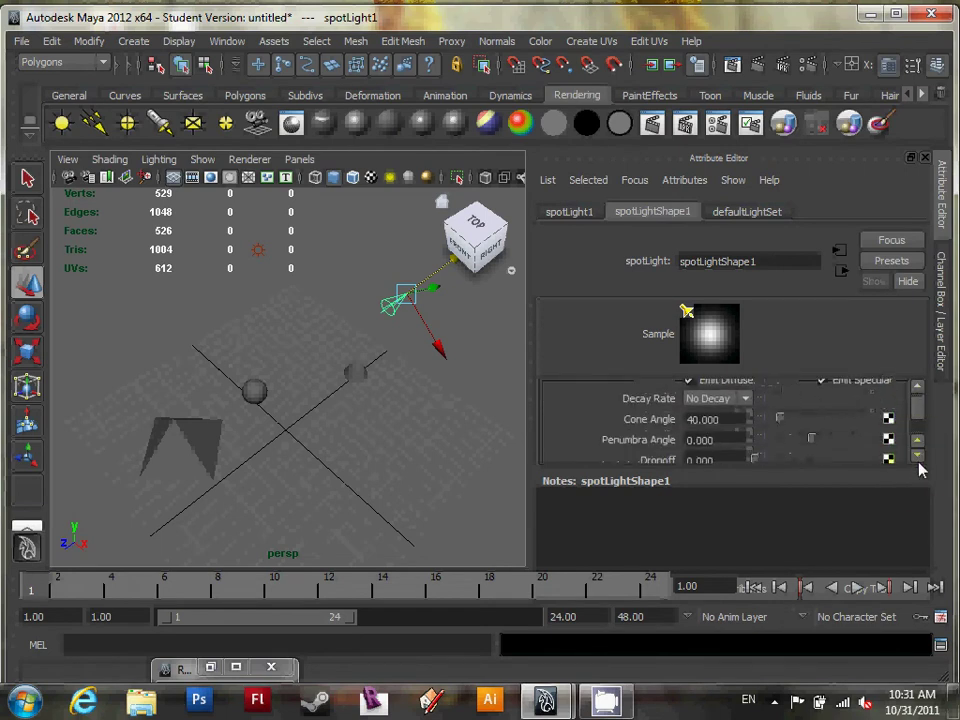
click(918, 457)
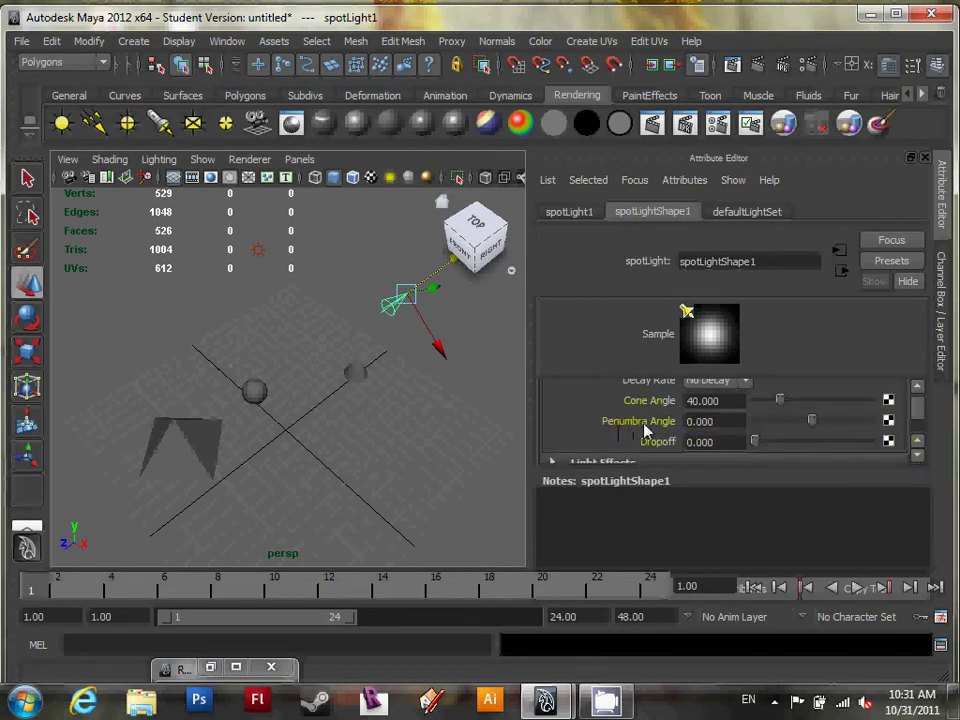
click(726, 422)
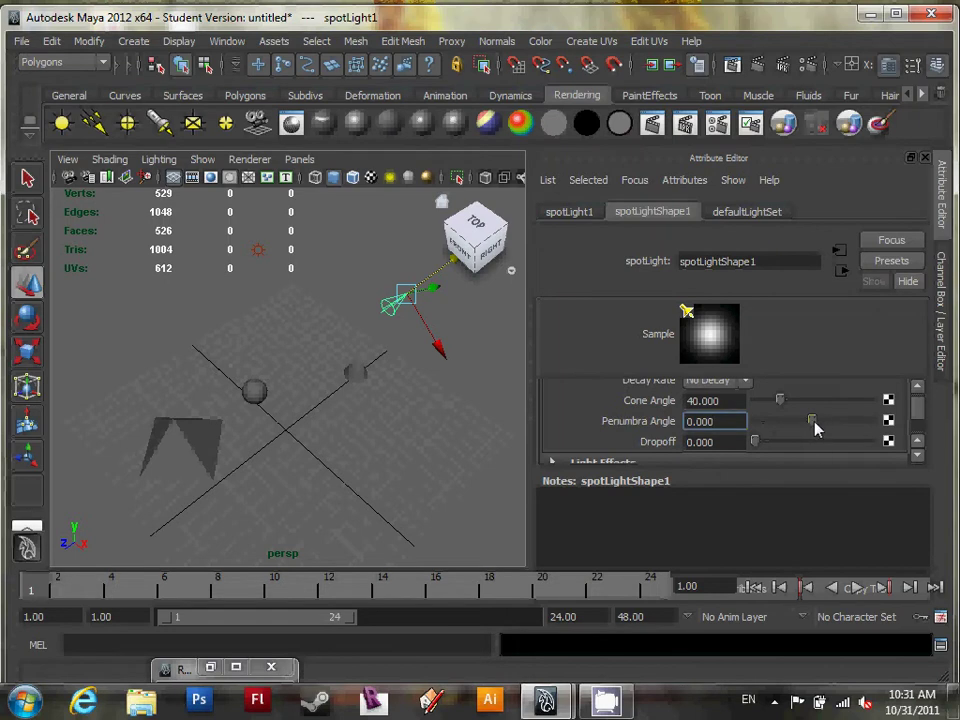
click(815, 428)
drag(815, 428, 744, 435)
drag(855, 425, 750, 437)
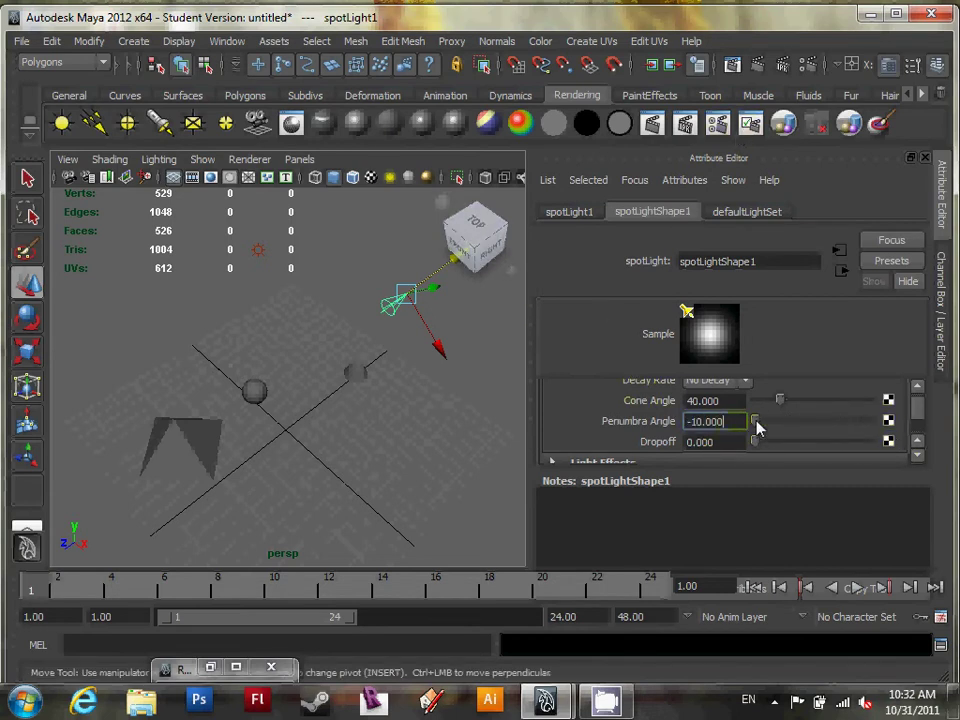
click(758, 70)
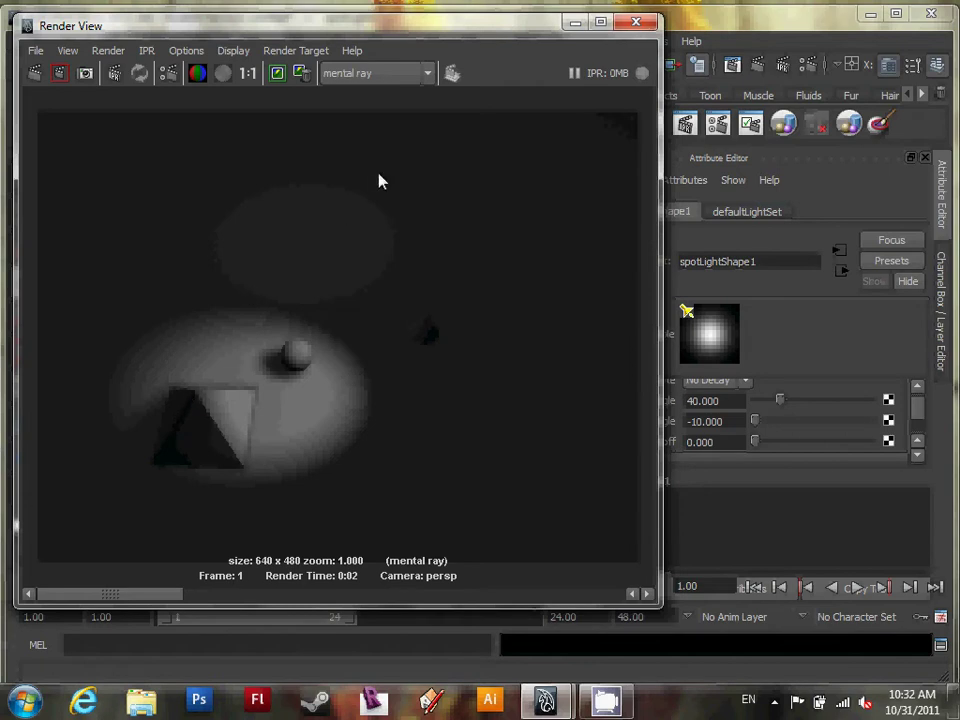
click(575, 22)
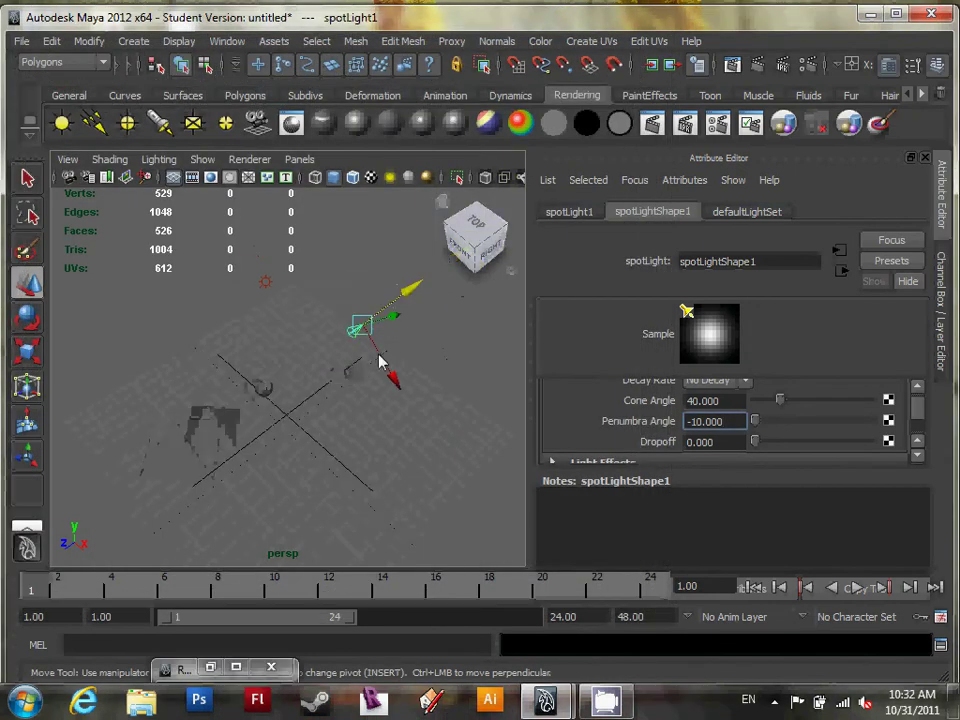
Step: Set the spot light's Cone Angle to 95, render the scene from farther away, and minimize the rendered image
click(735, 404)
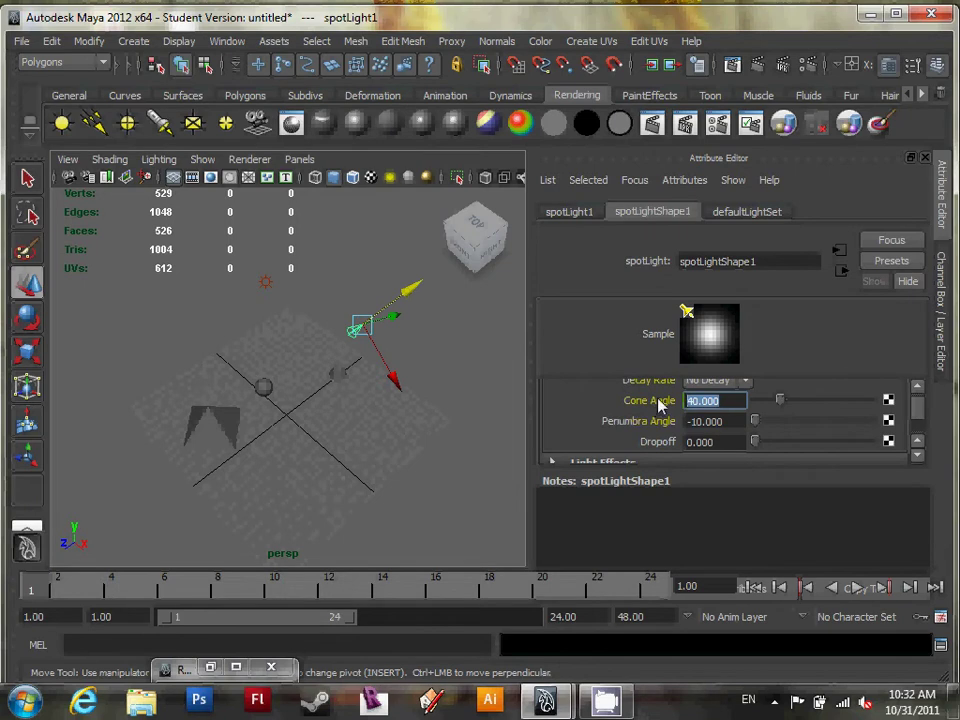
text(95)
key(Return)
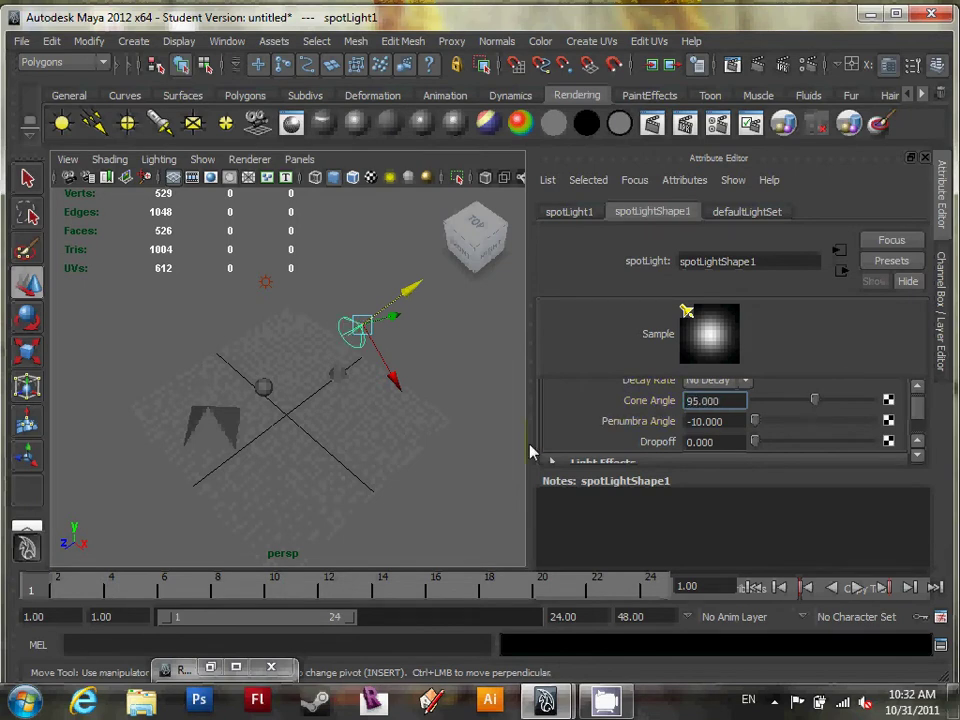
click(750, 65)
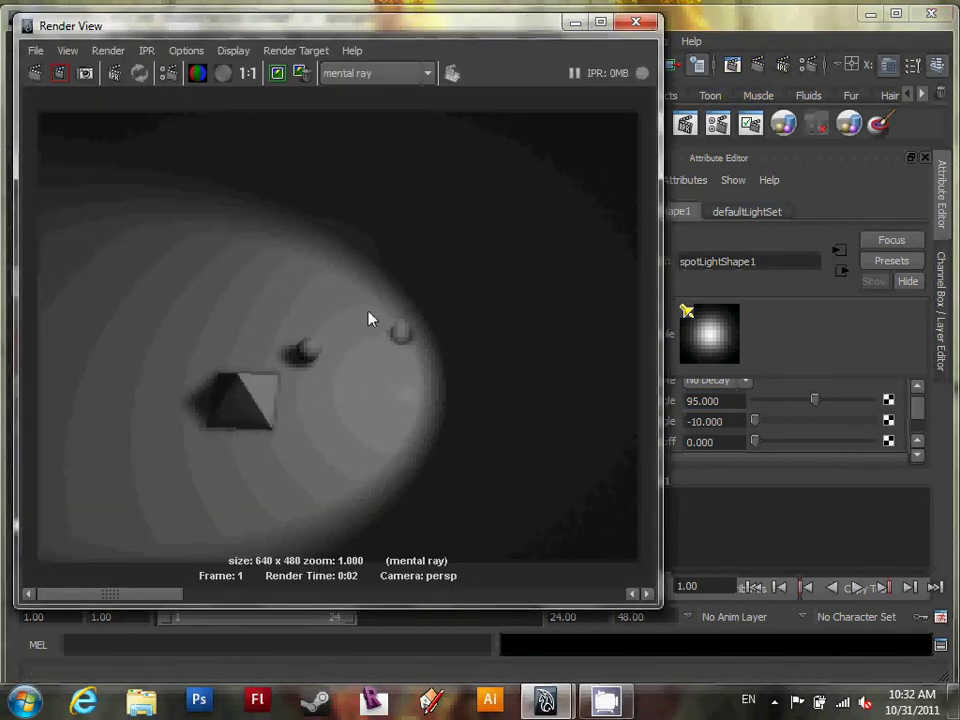
scroll(355, 325, down, 1)
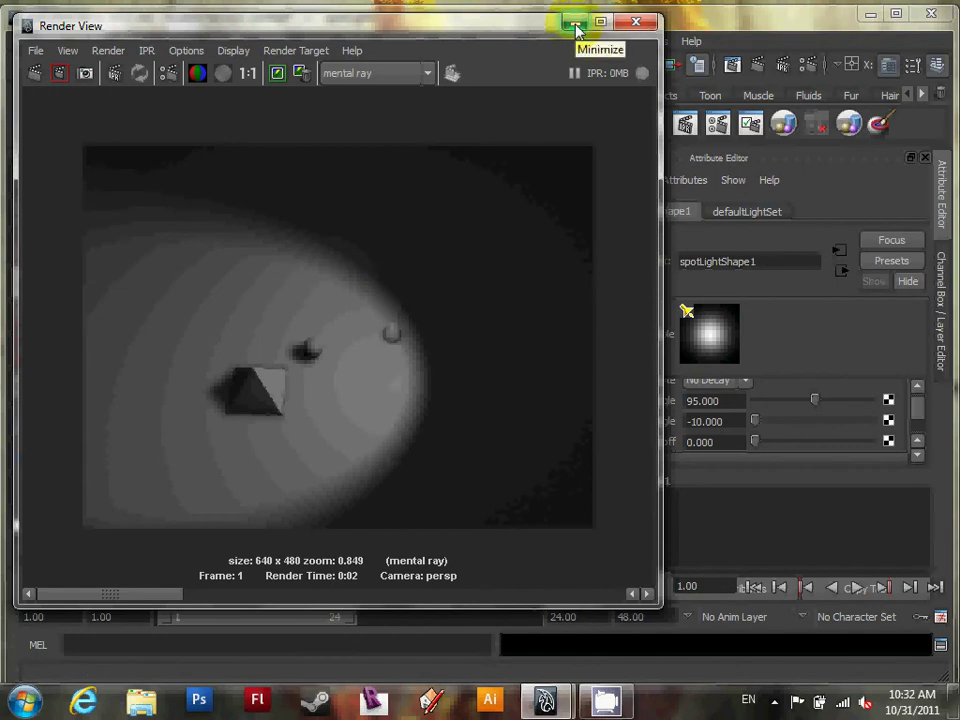
click(575, 22)
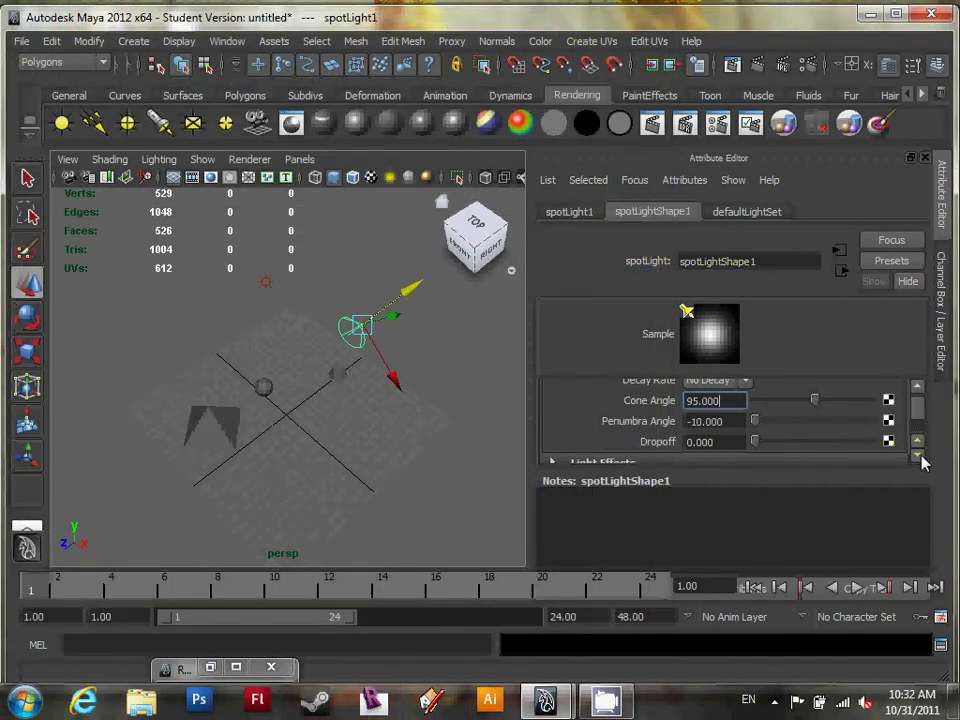
Step: Set the spot light's depth map shadow Filter Size to 0
mouse_move(921, 407)
mouse_down()
mouse_move(921, 418)
mouse_move(923, 408)
mouse_up()
click(918, 460)
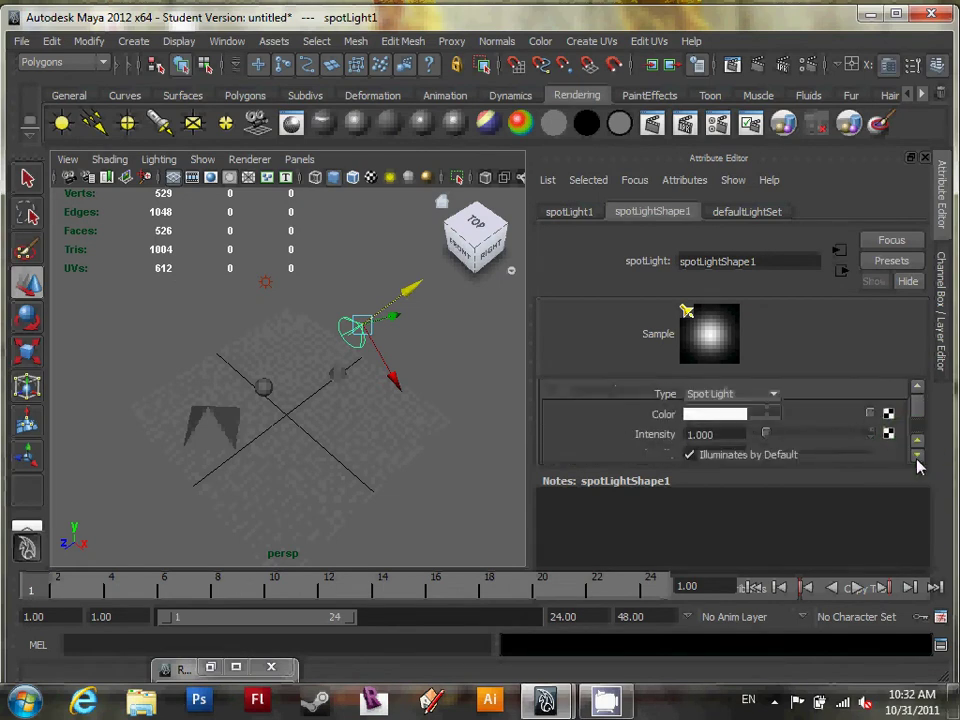
click(917, 460)
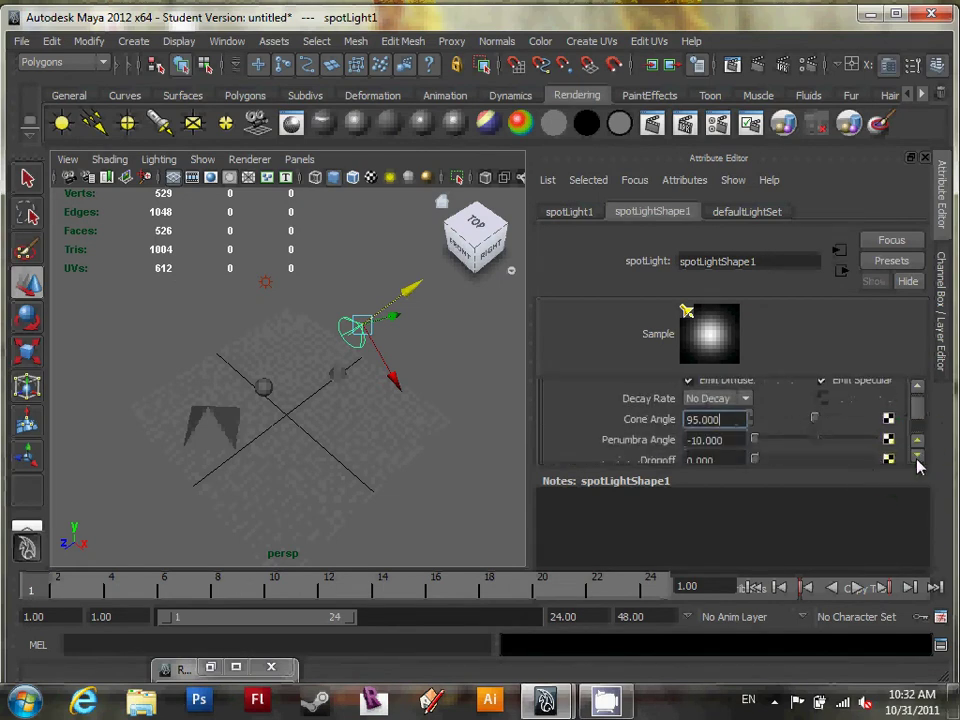
click(917, 460)
click(917, 460)
click(917, 460)
click(917, 459)
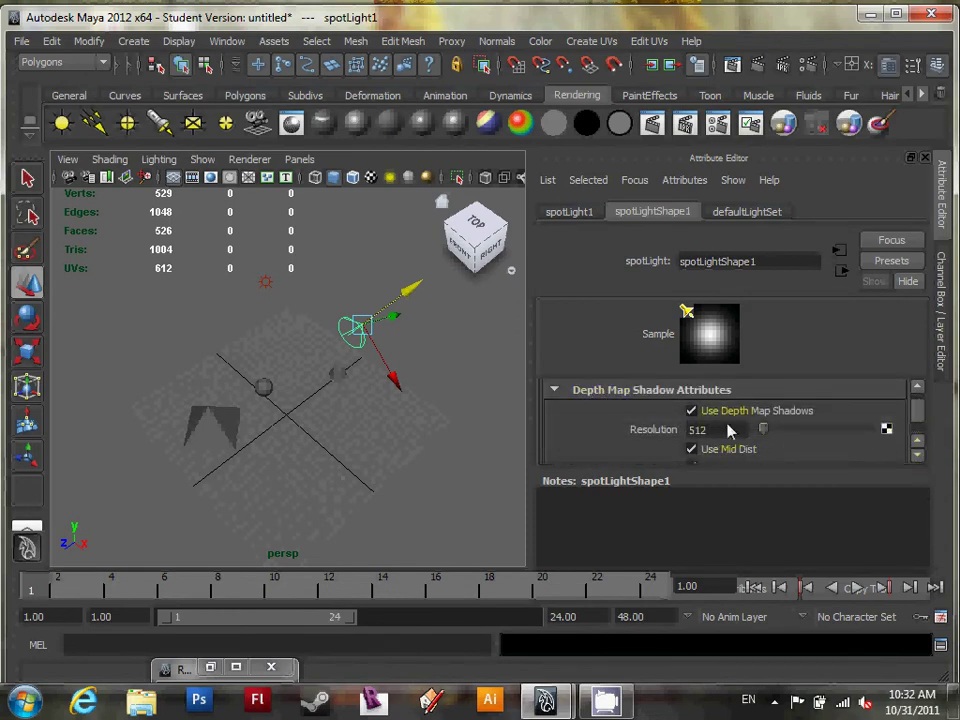
scroll(757, 449, down, 2)
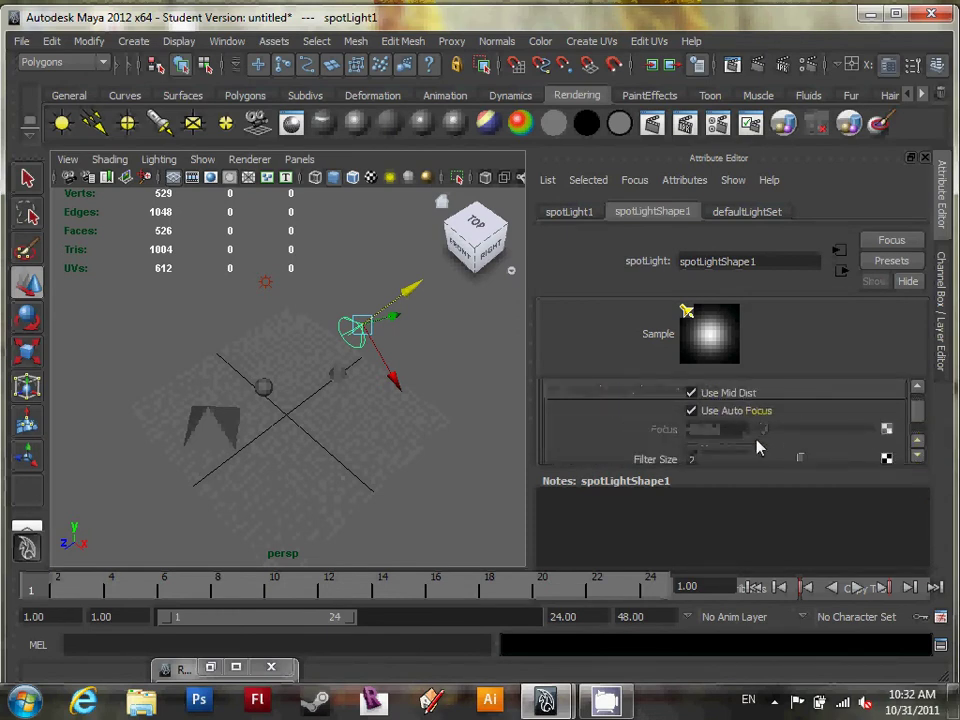
click(709, 460)
text(0)
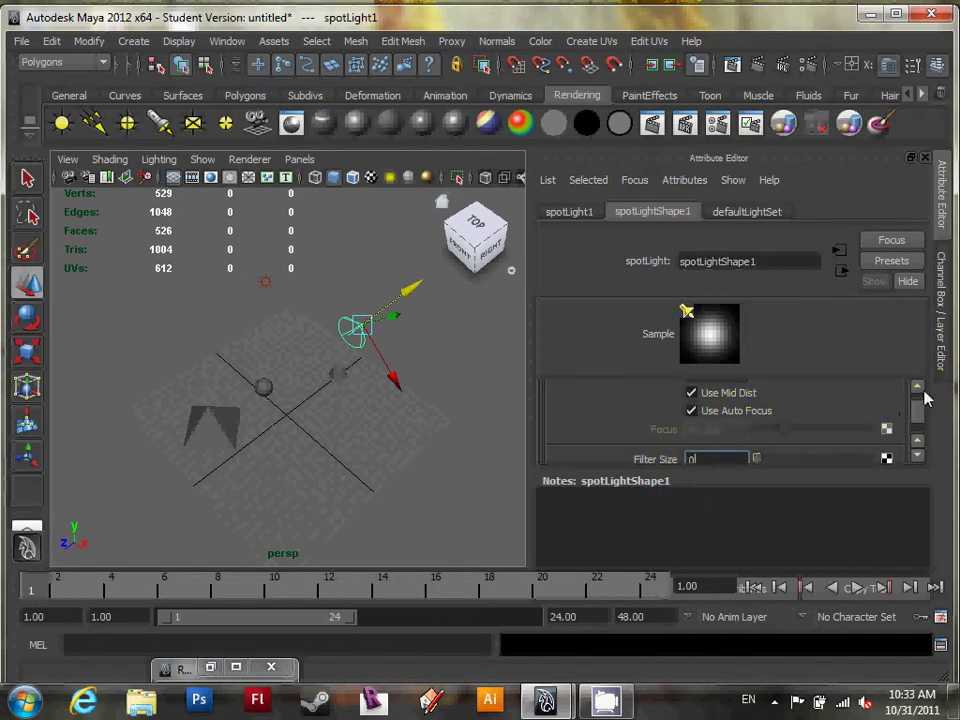
Step: Set the depth map shadow Resolution to 2000 and render the scene
scroll(917, 392, up, 2)
drag(729, 411, 611, 407)
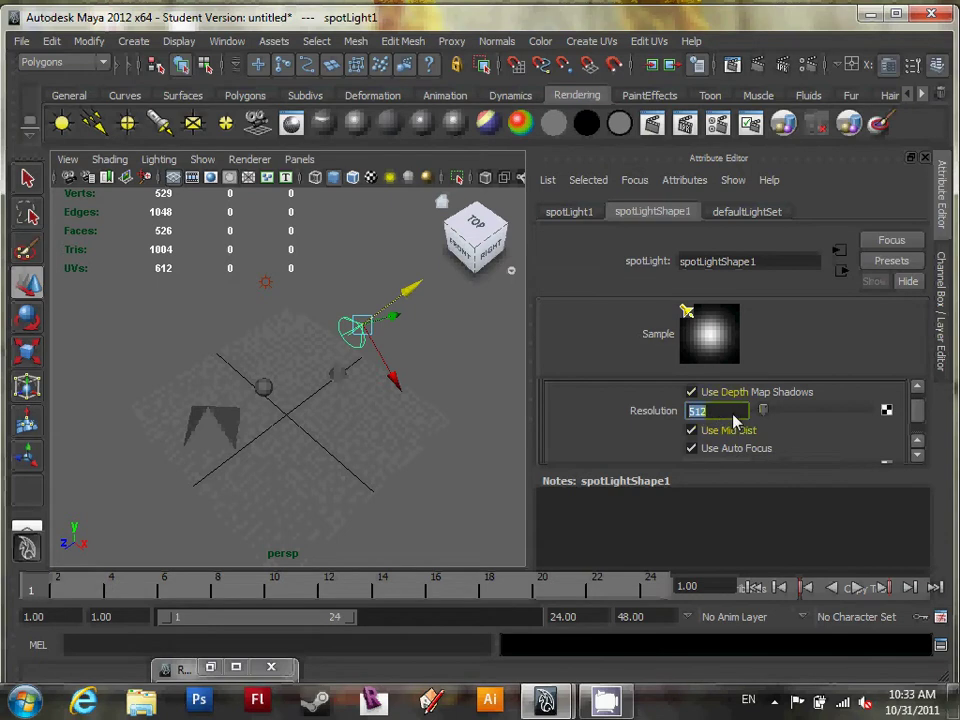
text(2000)
key(Return)
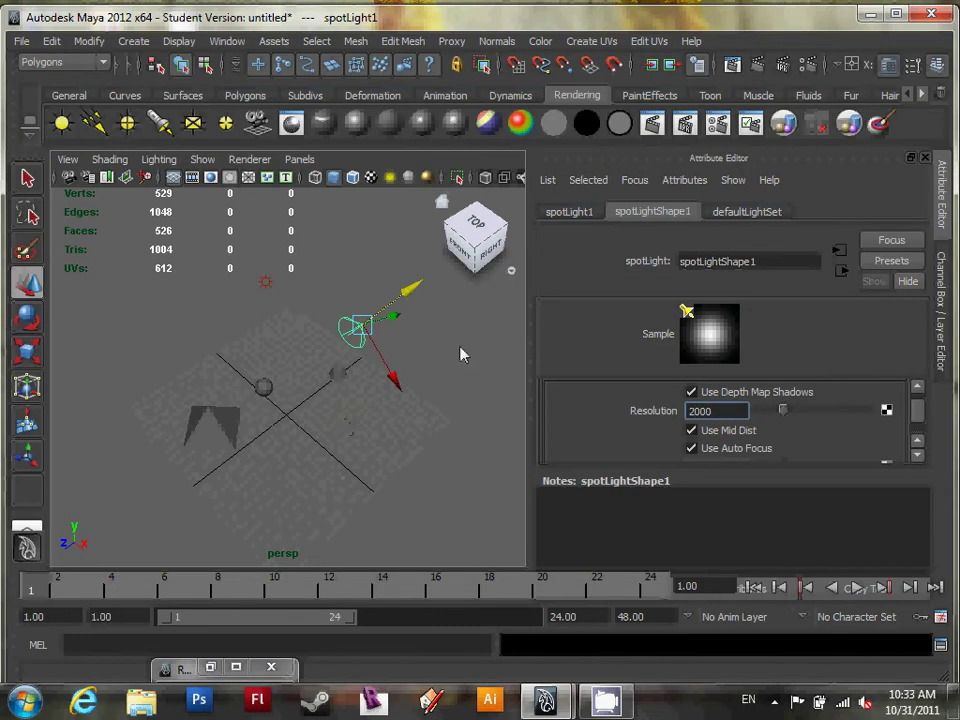
click(721, 64)
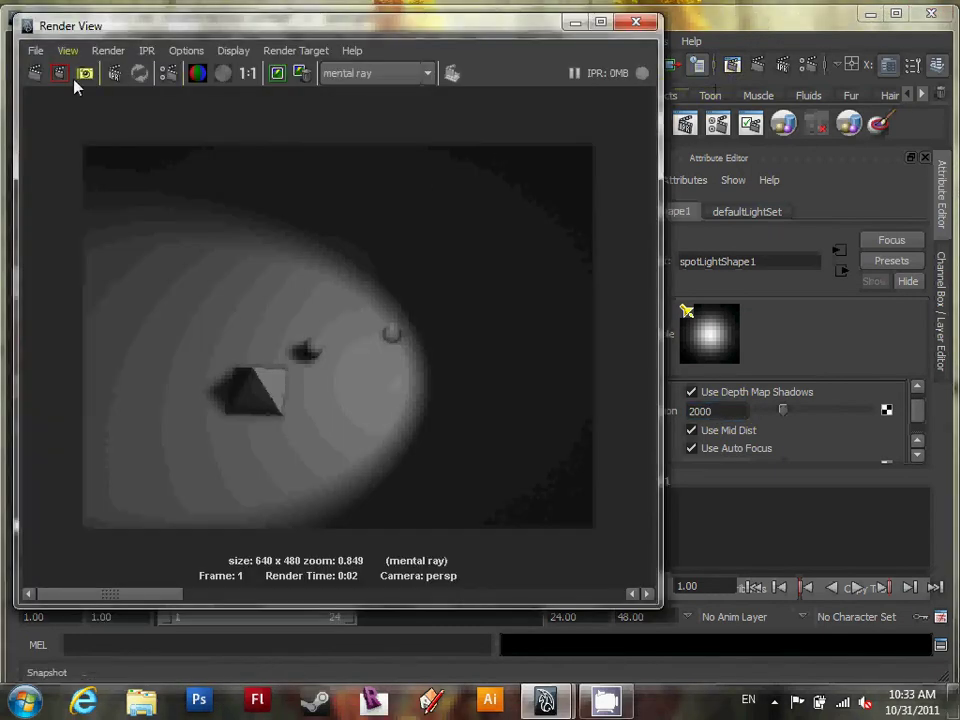
click(35, 78)
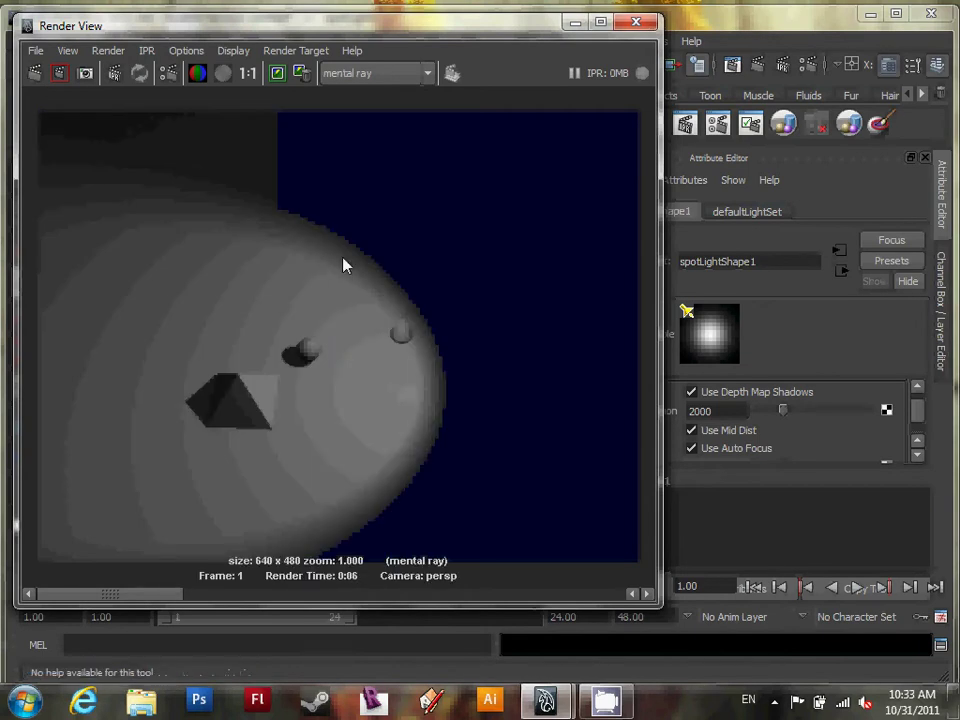
Step: Examine the rendered shadows of the sphere, cone and pyramid up close, and minimize the rendered image
scroll(310, 355, up, 2)
scroll(287, 387, up, 2)
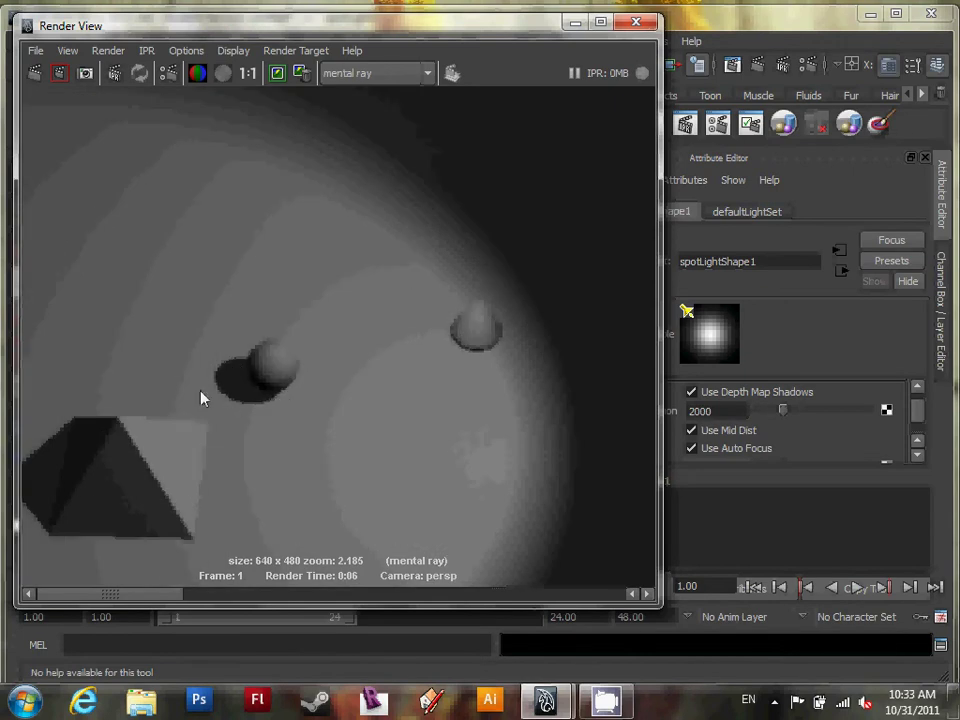
scroll(212, 416, down, 3)
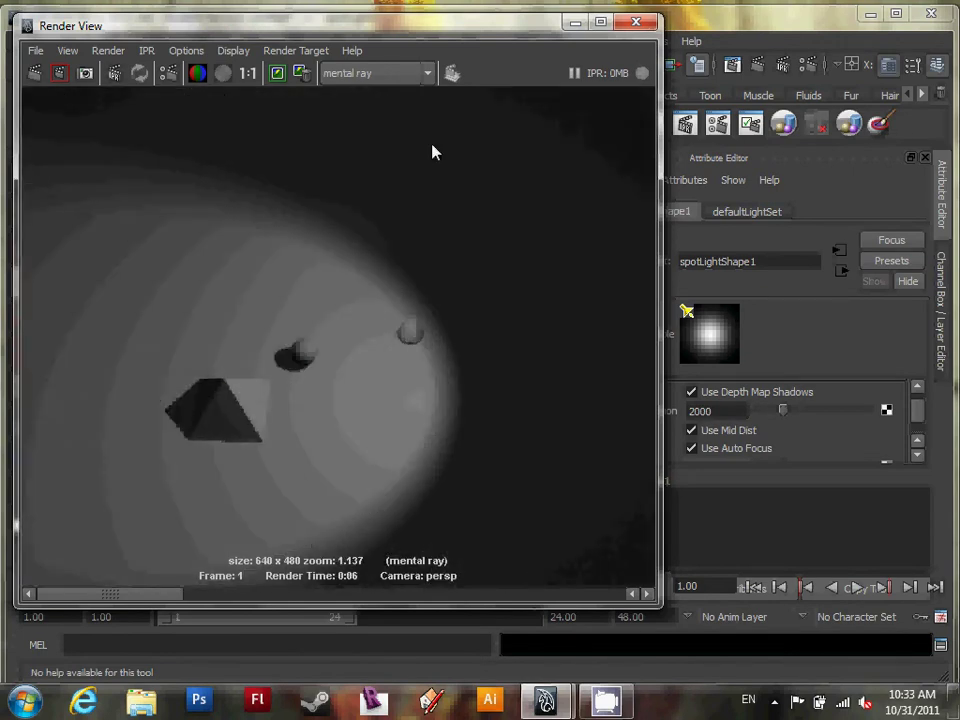
click(575, 22)
Step: Render the scene from a closer view centred on the pyramid and sphere
alt+middle_drag(253, 443, 208, 430)
scroll(206, 430, up, 5)
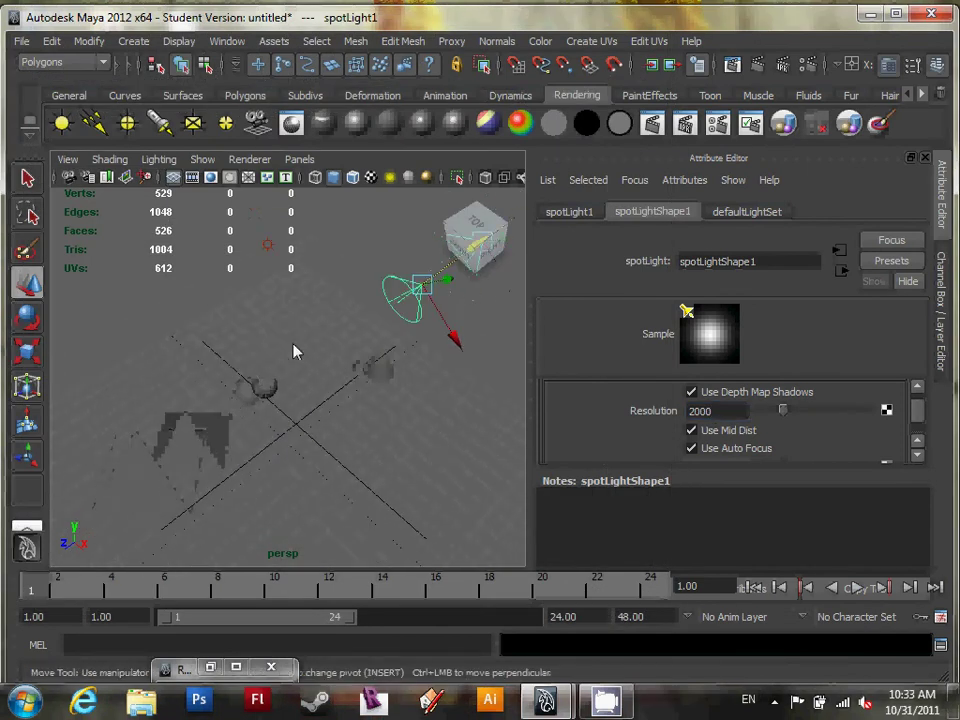
scroll(186, 446, down, 5)
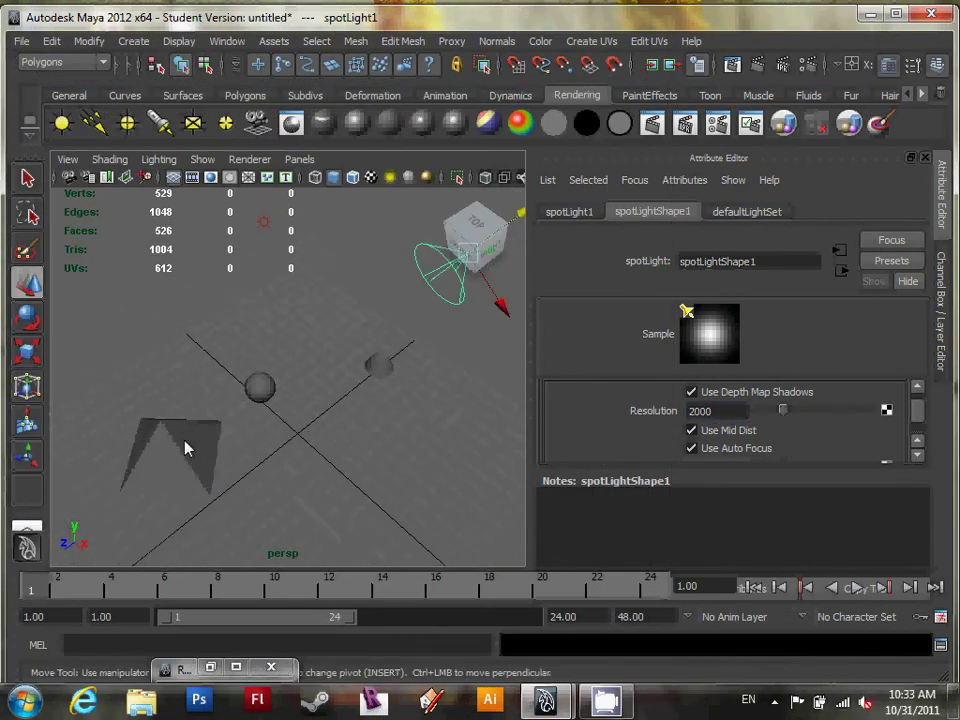
alt+drag(253, 411, 234, 435)
alt+right_drag(234, 435, 368, 369)
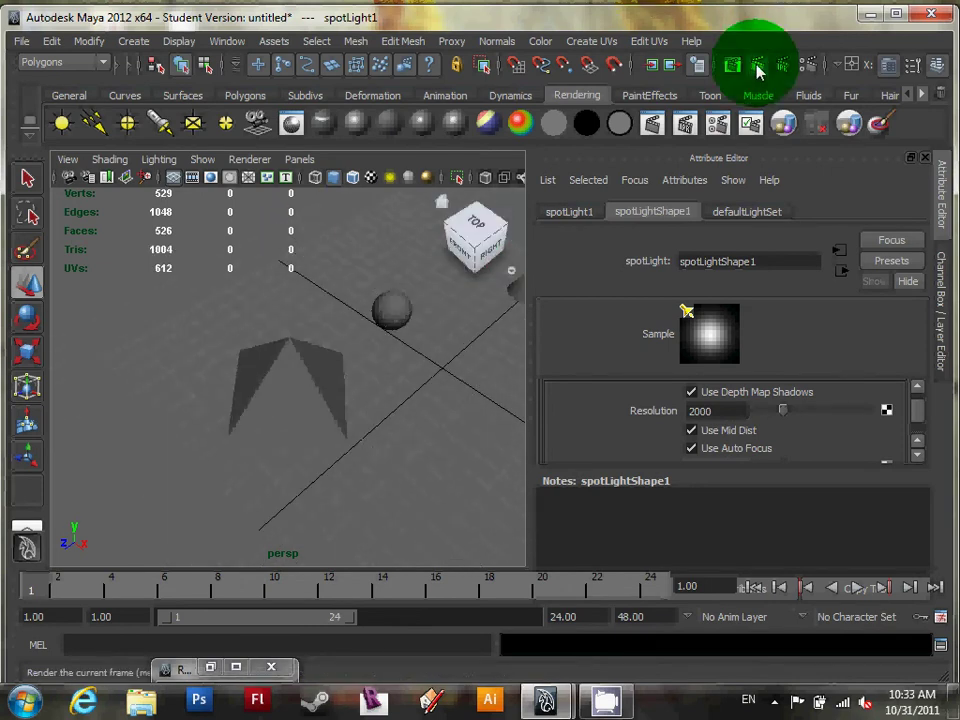
click(732, 64)
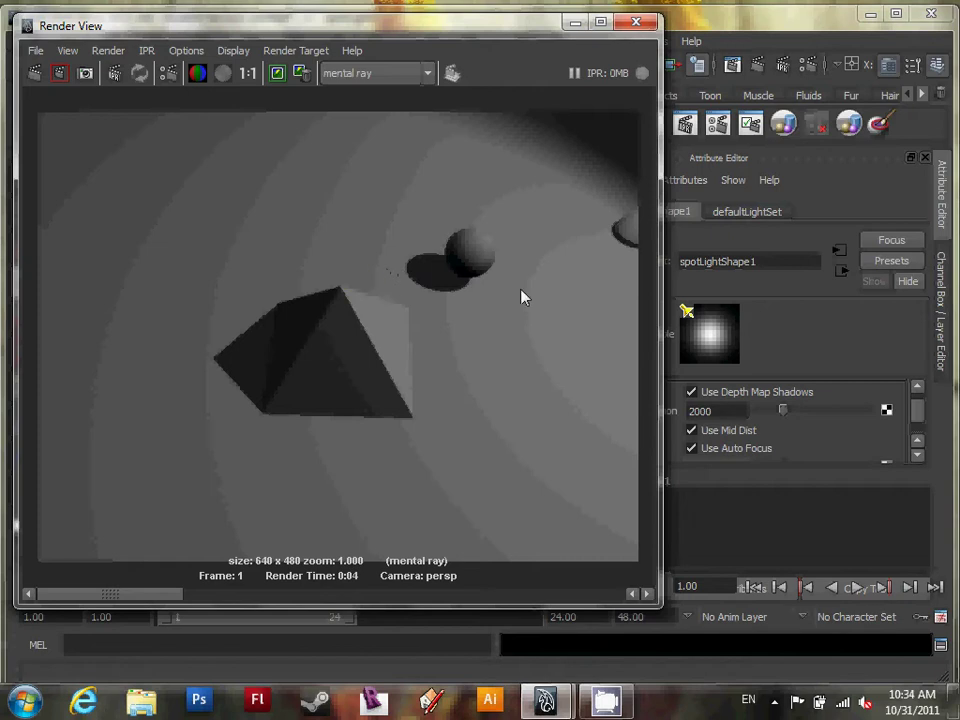
Step: Set the depth map shadow Resolution to 250 and render the scene again
click(705, 412)
text(250)
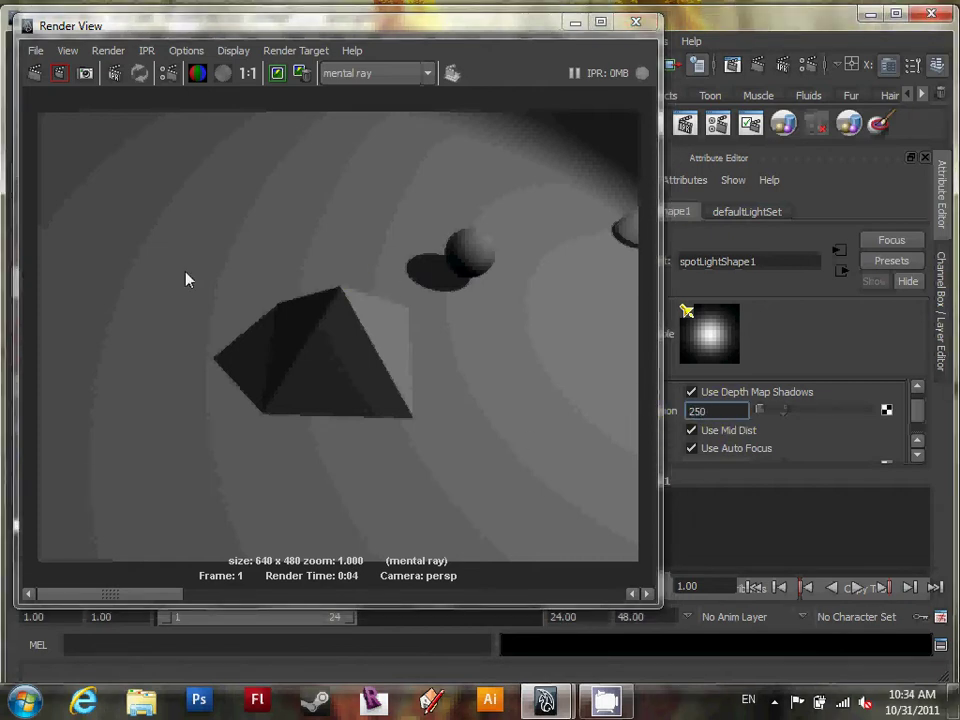
click(59, 73)
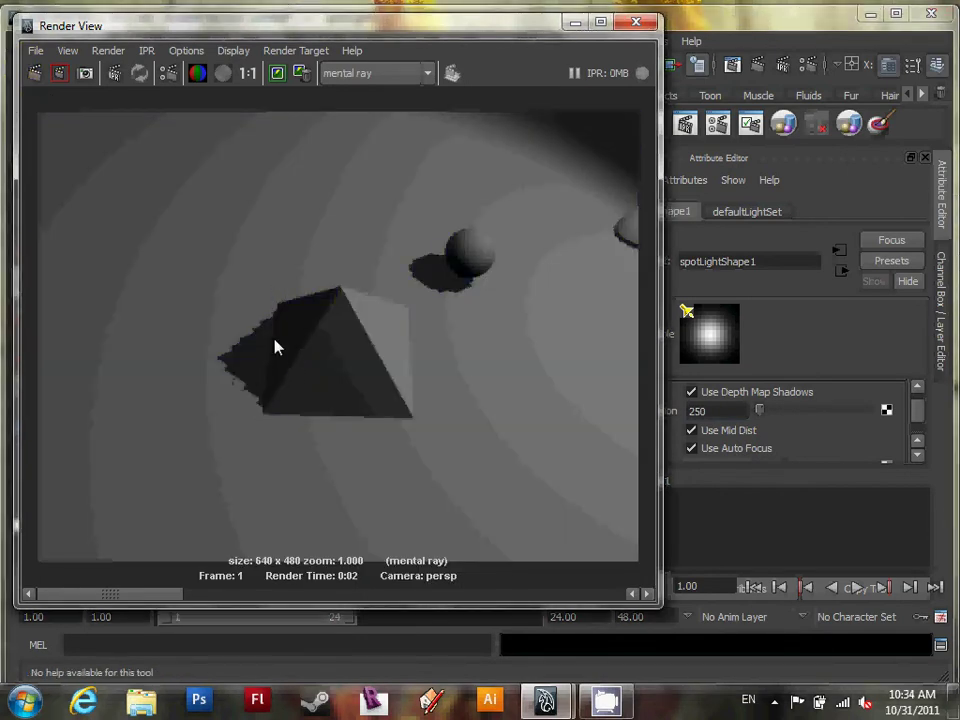
Step: Restore the depth map shadow Resolution to 2000 and re-render the scene
double_click(700, 411)
text(2000)
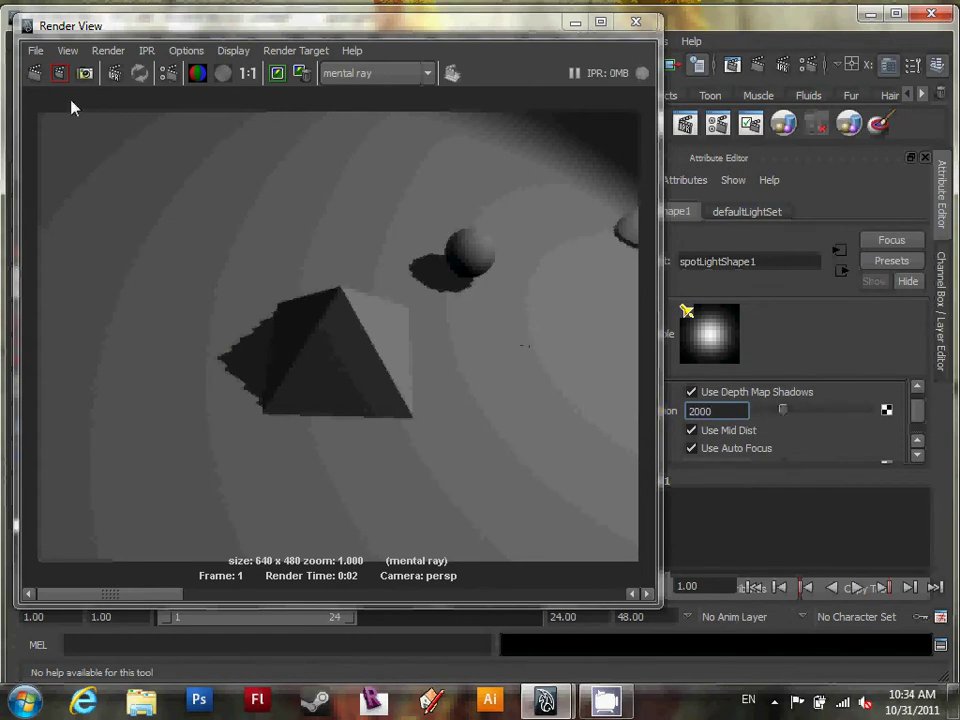
click(34, 75)
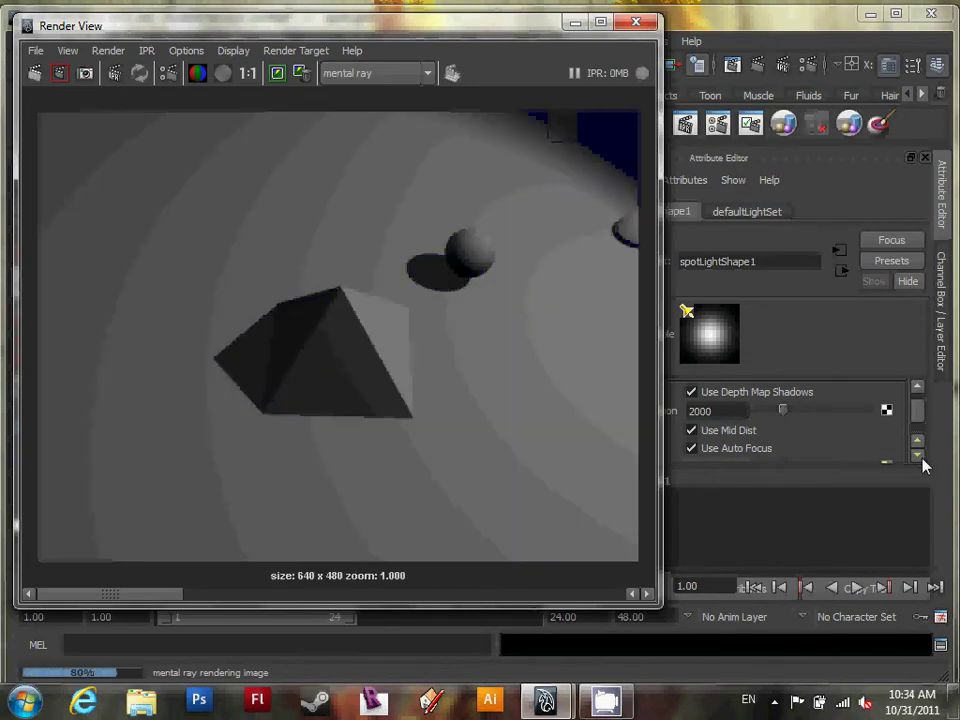
Step: Set the depth map shadow Filter Size to 5 and render the scene
click(918, 456)
click(918, 456)
click(717, 421)
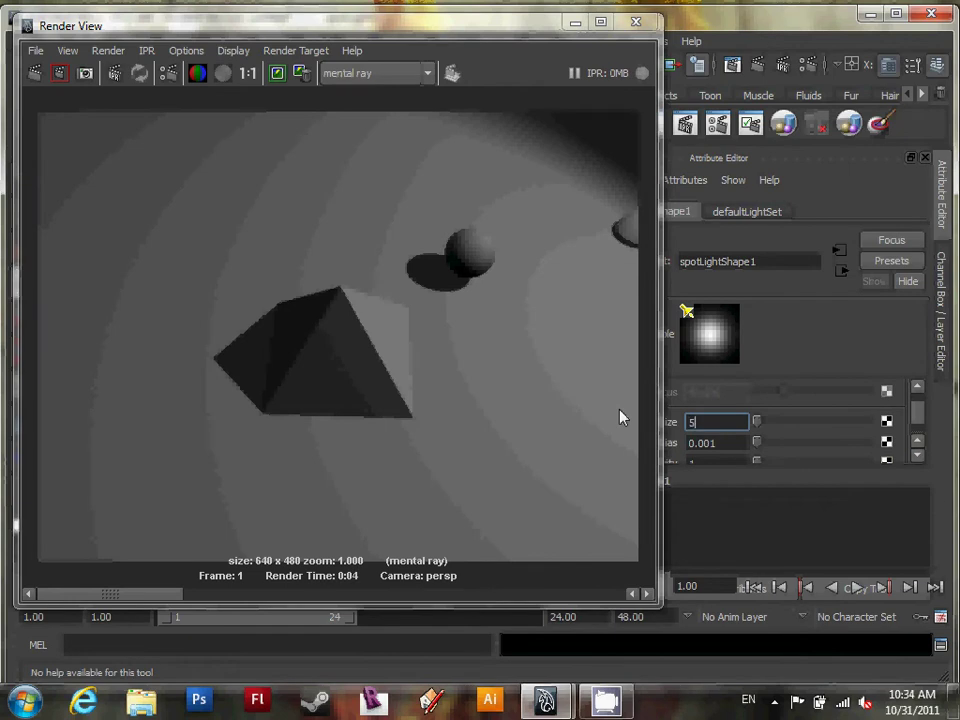
text(5)
key(Return)
click(38, 75)
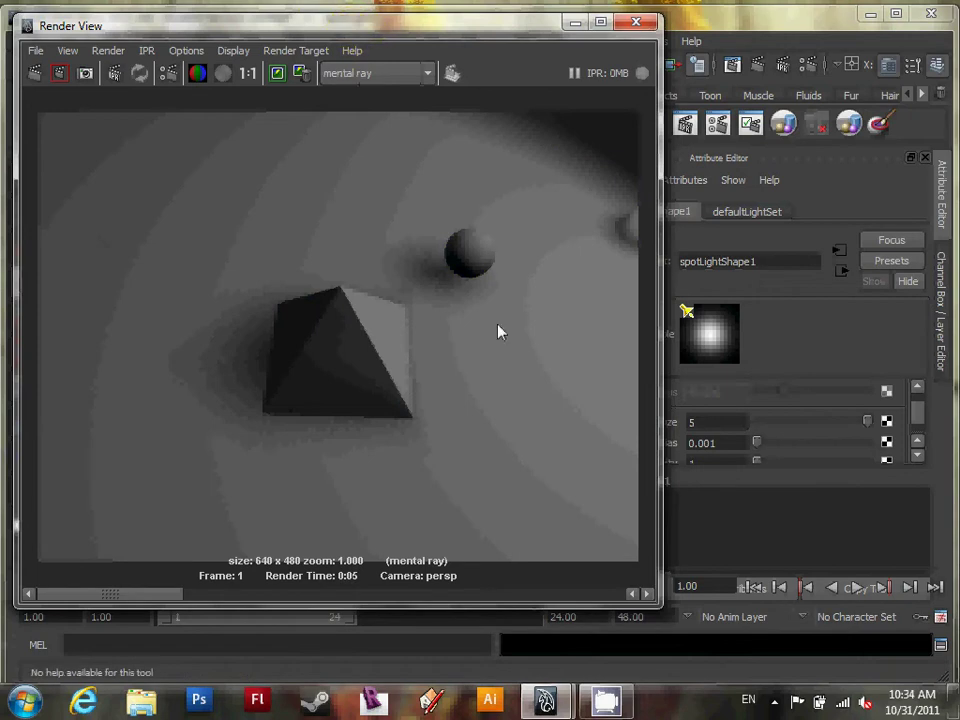
Step: Set the depth map shadow Filter Size to 2 and render the scene
click(722, 420)
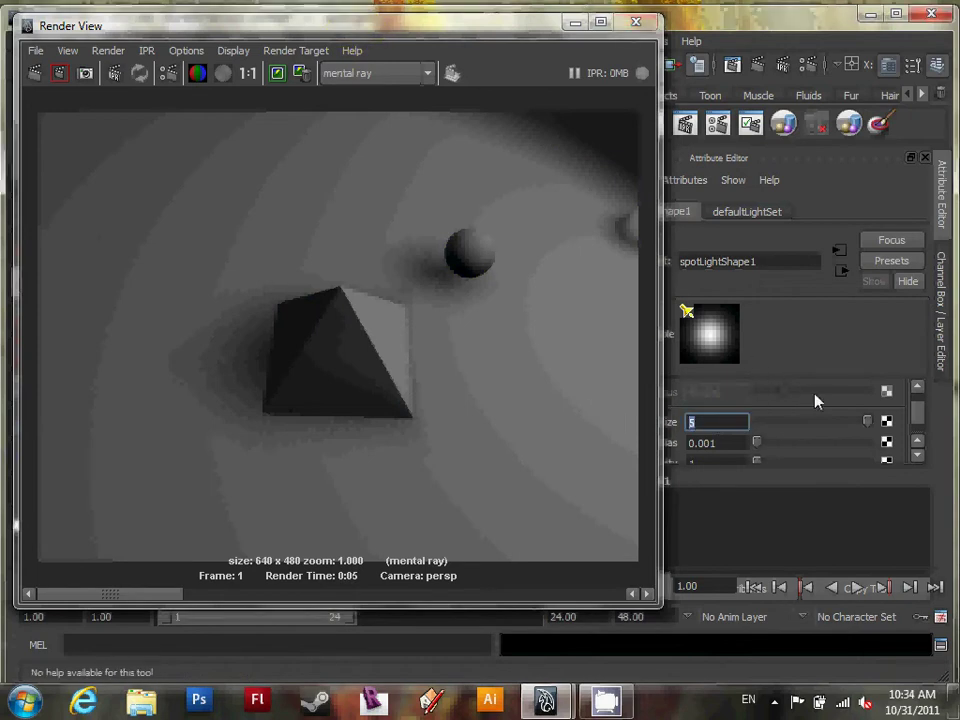
text(2)
key(Return)
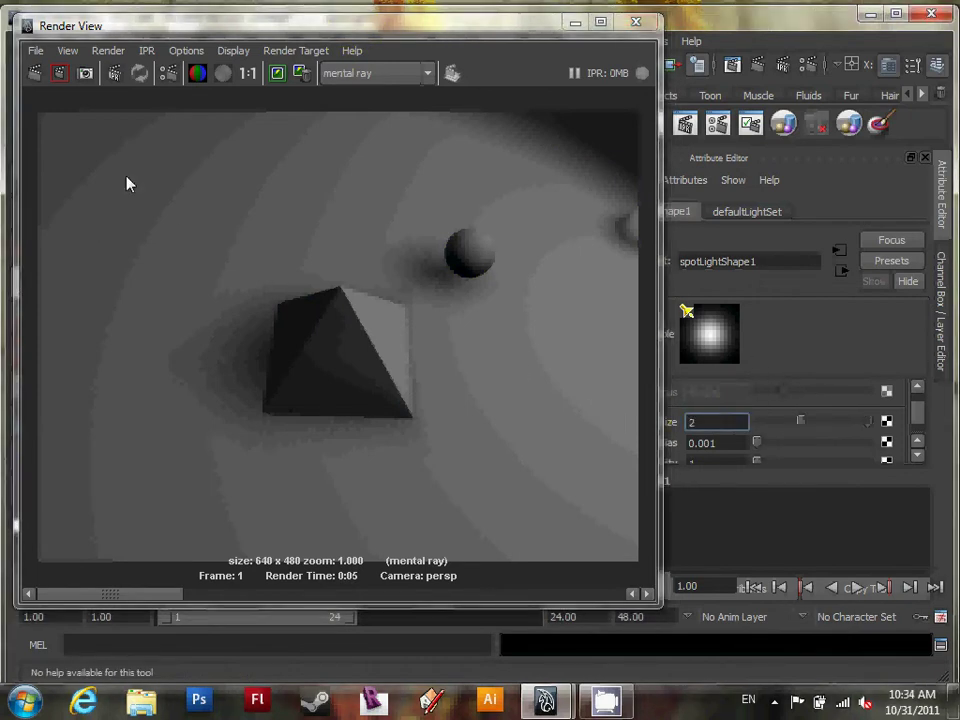
click(34, 74)
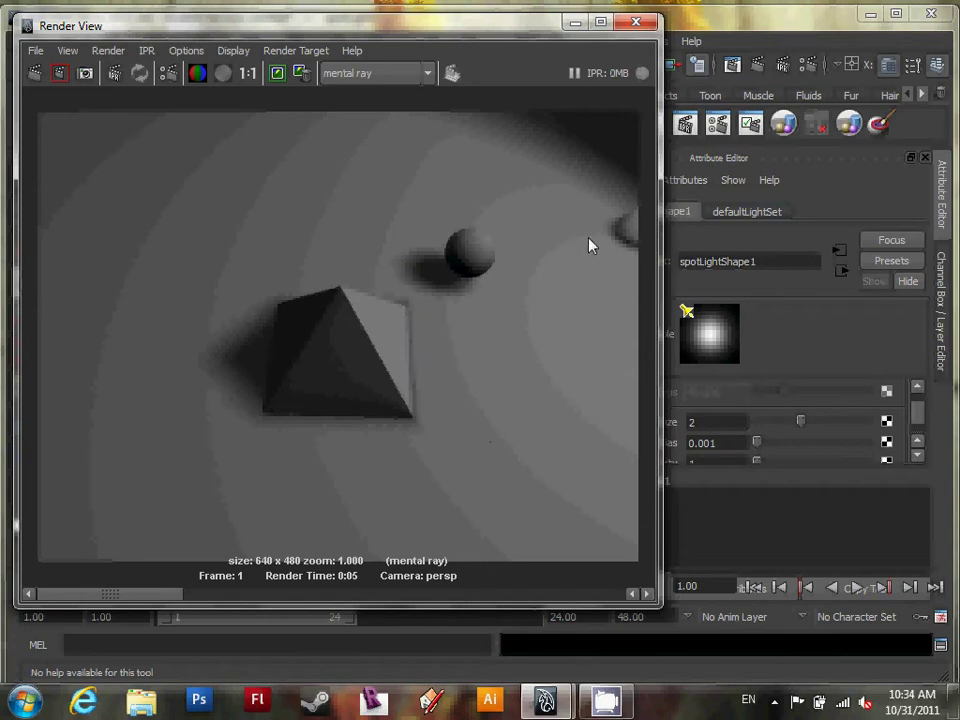
Step: Close the rendered image and render the scene again from an angle facing the right side
click(635, 22)
alt+drag(441, 313, 240, 335)
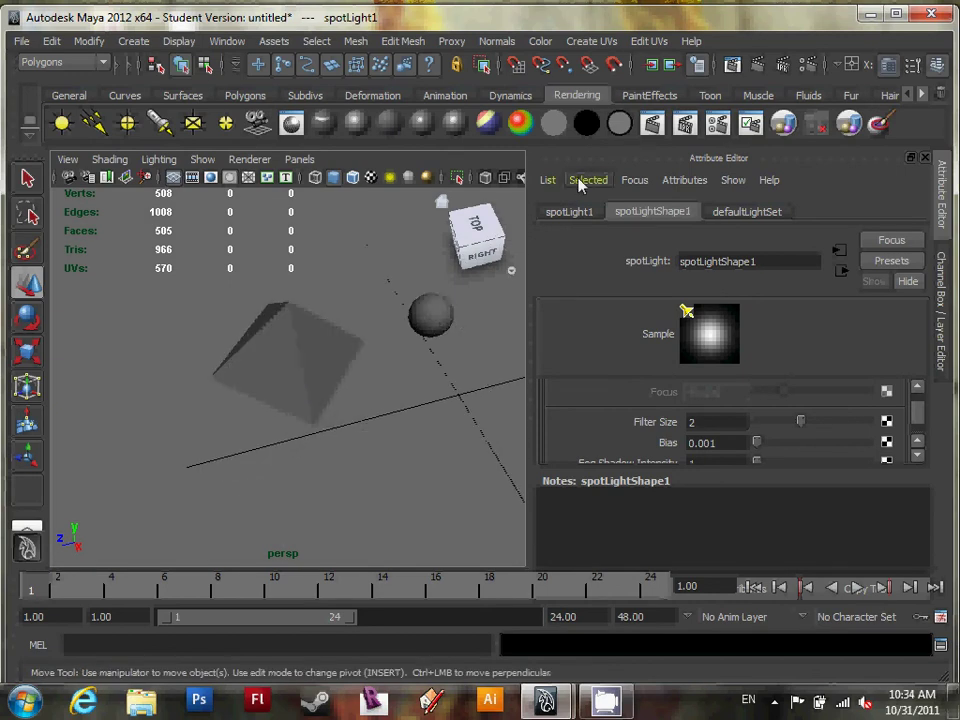
click(734, 67)
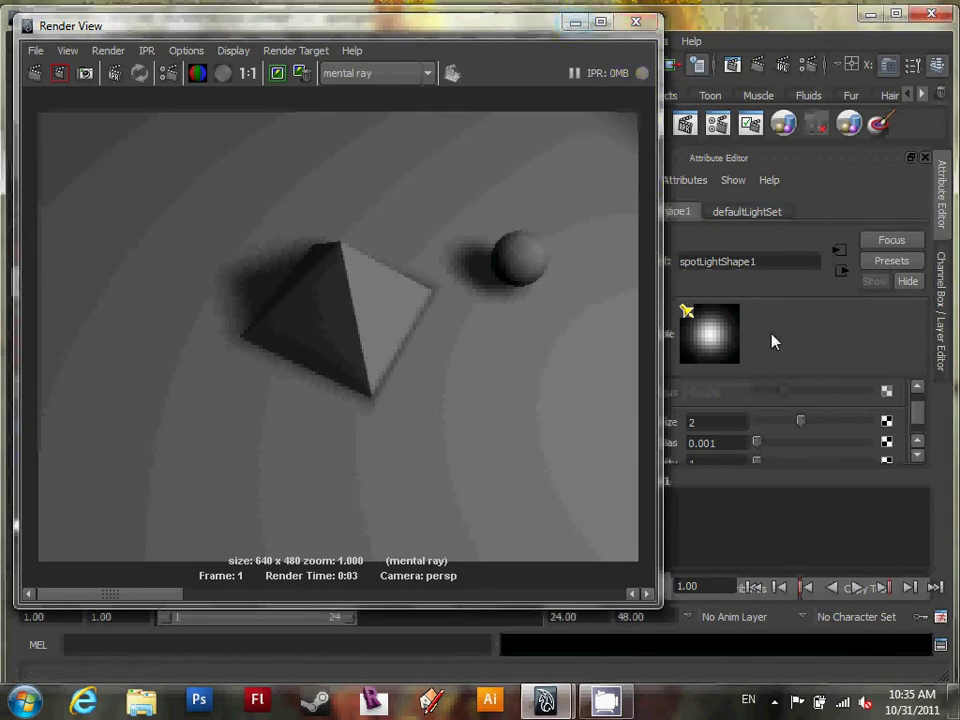
Step: Narrow the render window, enable Use Ray Trace Shadows for the spot light, and render the scene
drag(657, 410, 580, 408)
click(916, 457)
click(916, 457)
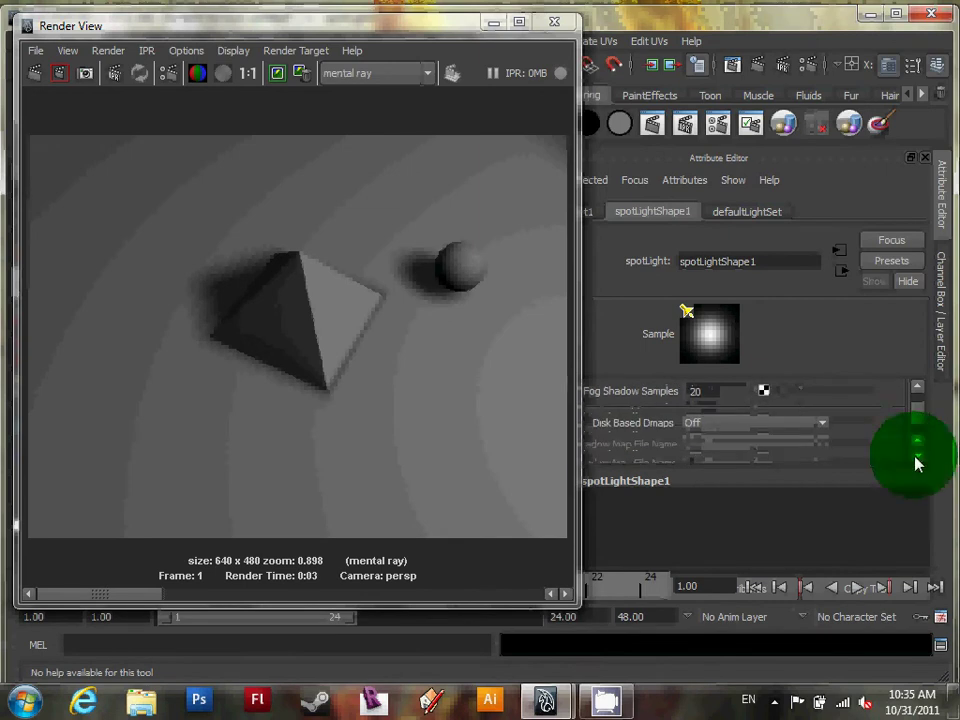
click(916, 457)
click(916, 457)
click(916, 457)
click(916, 457)
click(916, 457)
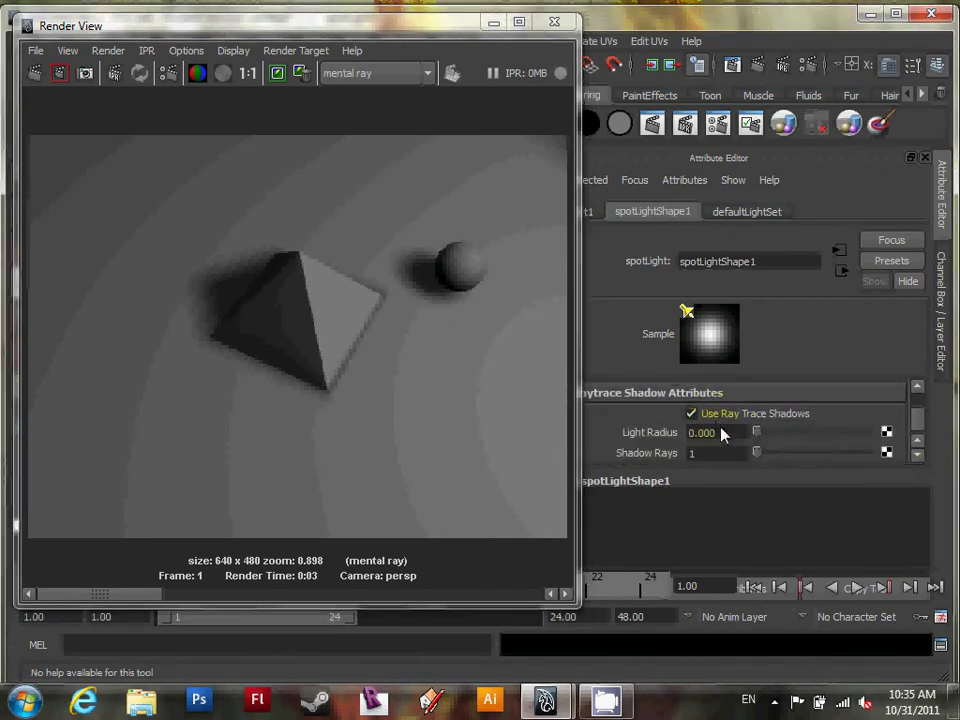
click(34, 73)
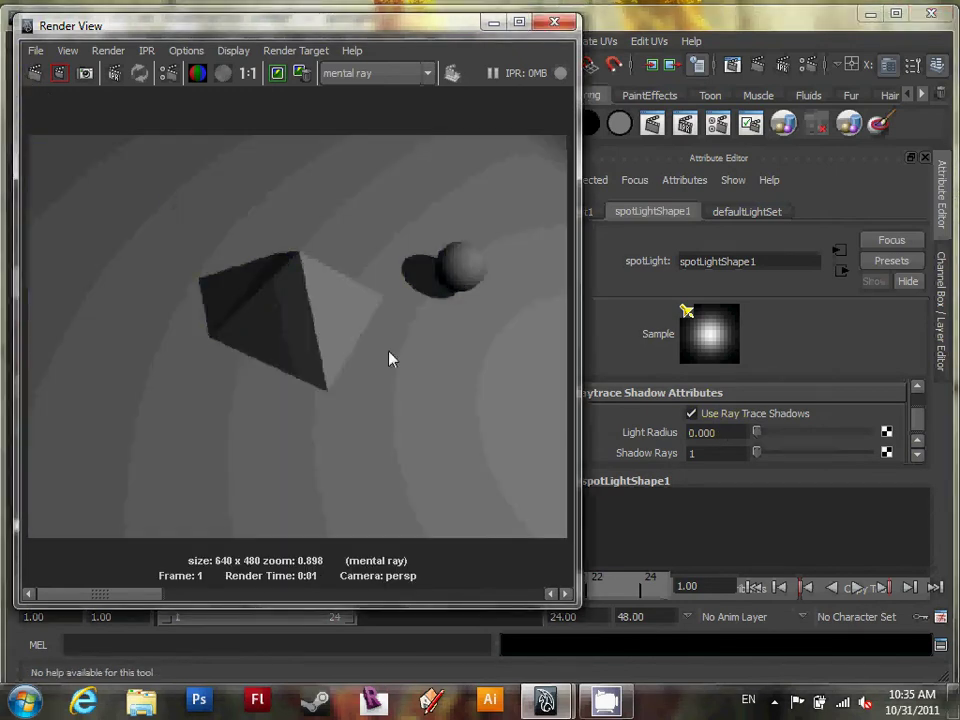
Step: Set the raytraced shadow's Light Radius to 5 and render the scene
drag(741, 434, 648, 432)
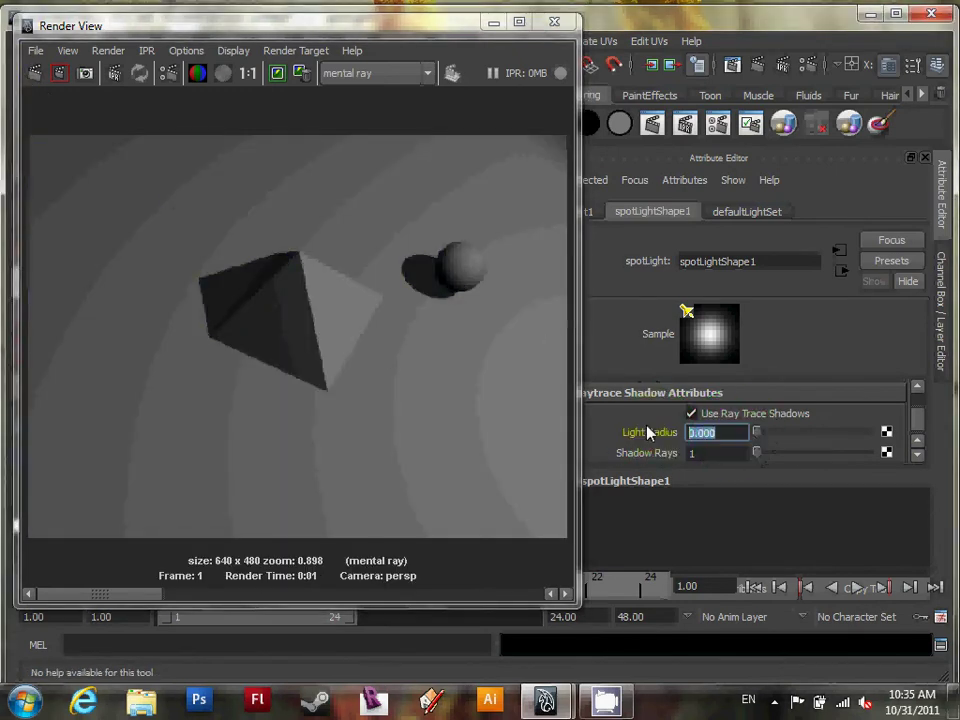
text(5)
key(Return)
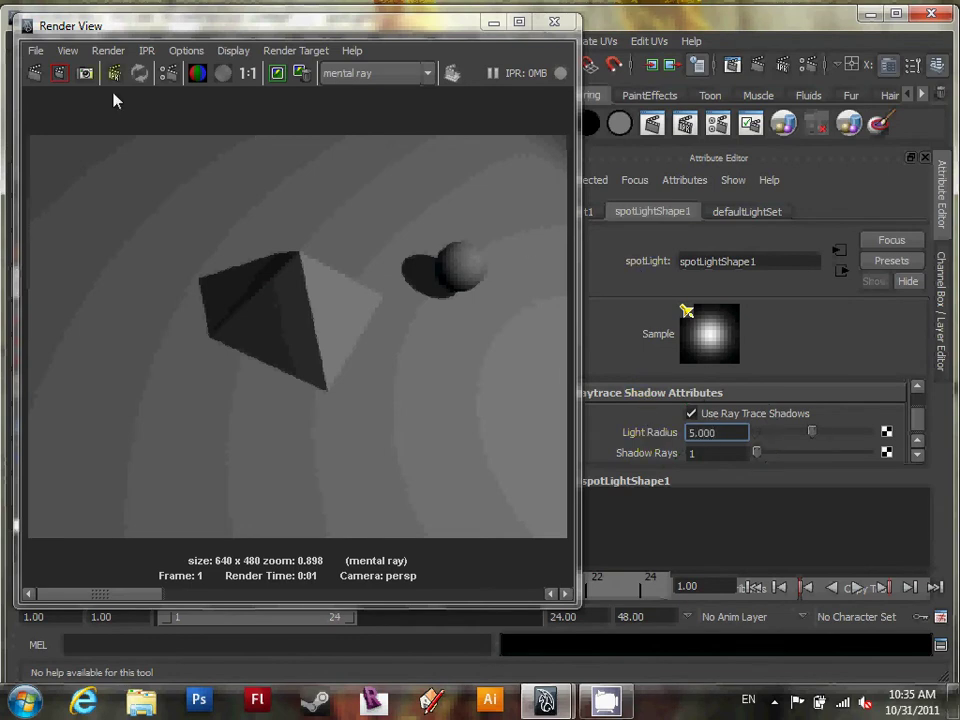
click(35, 74)
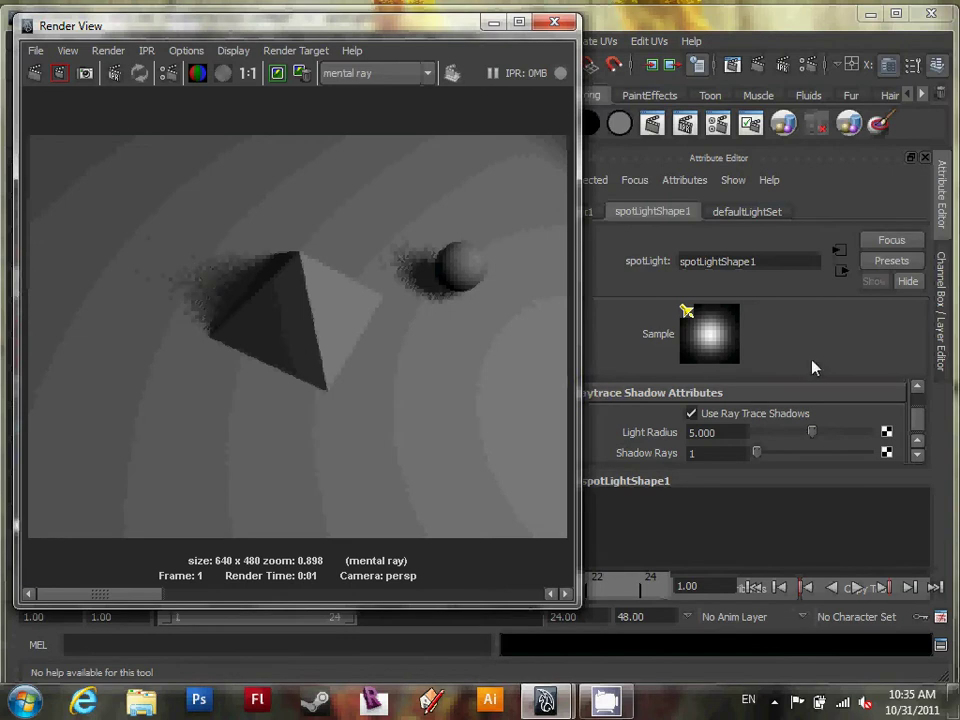
Step: Set the raytraced shadow's Shadow Rays to 2
drag(720, 454, 605, 463)
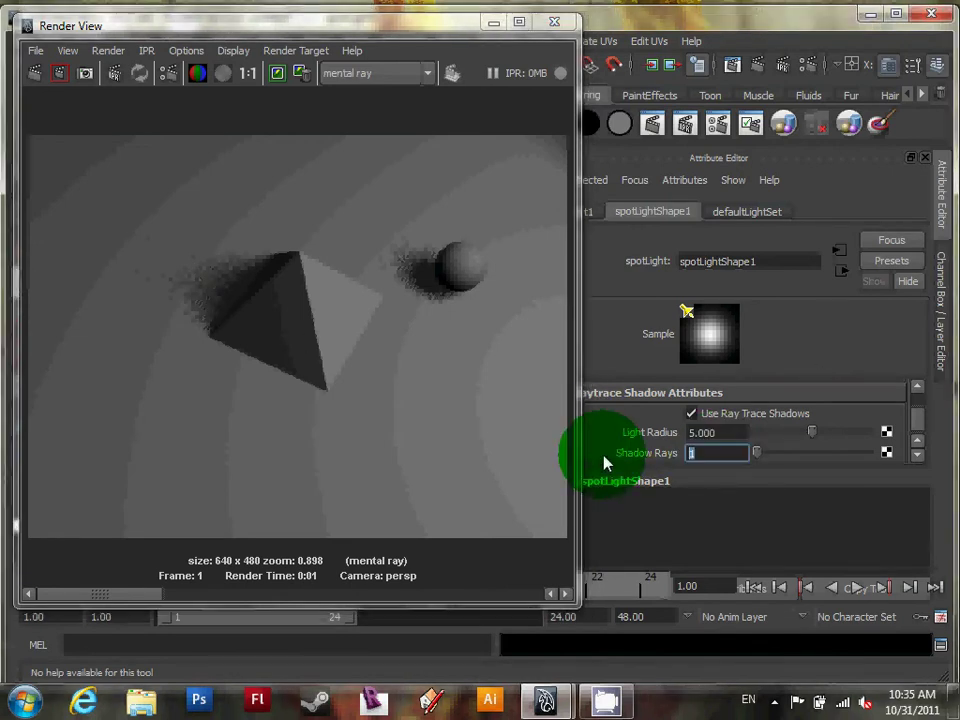
click(690, 314)
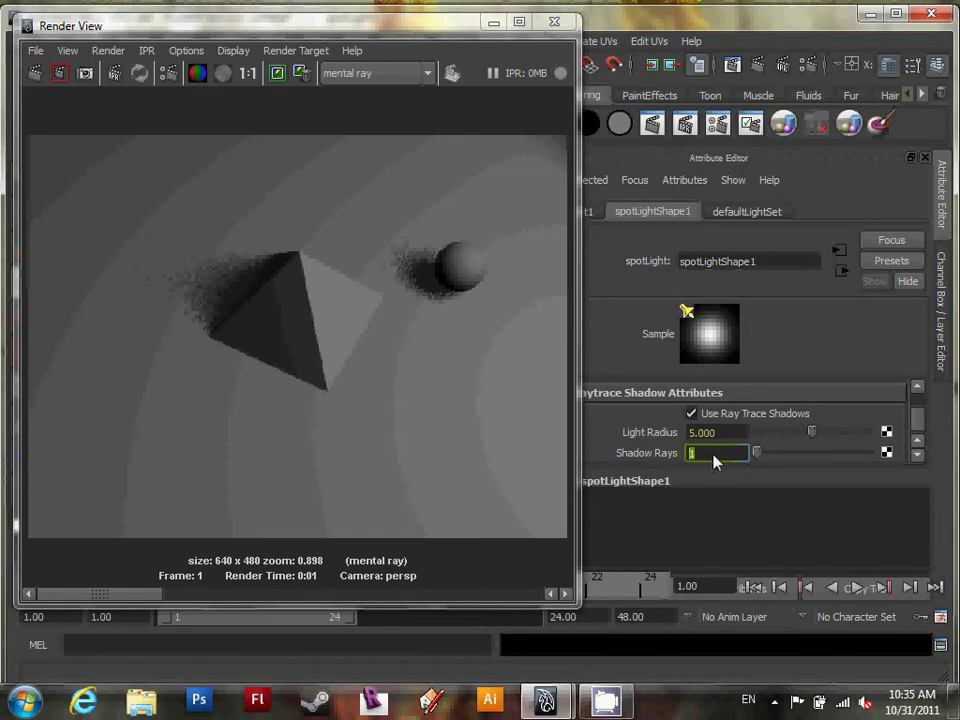
text(3)
key(Return)
text(2)
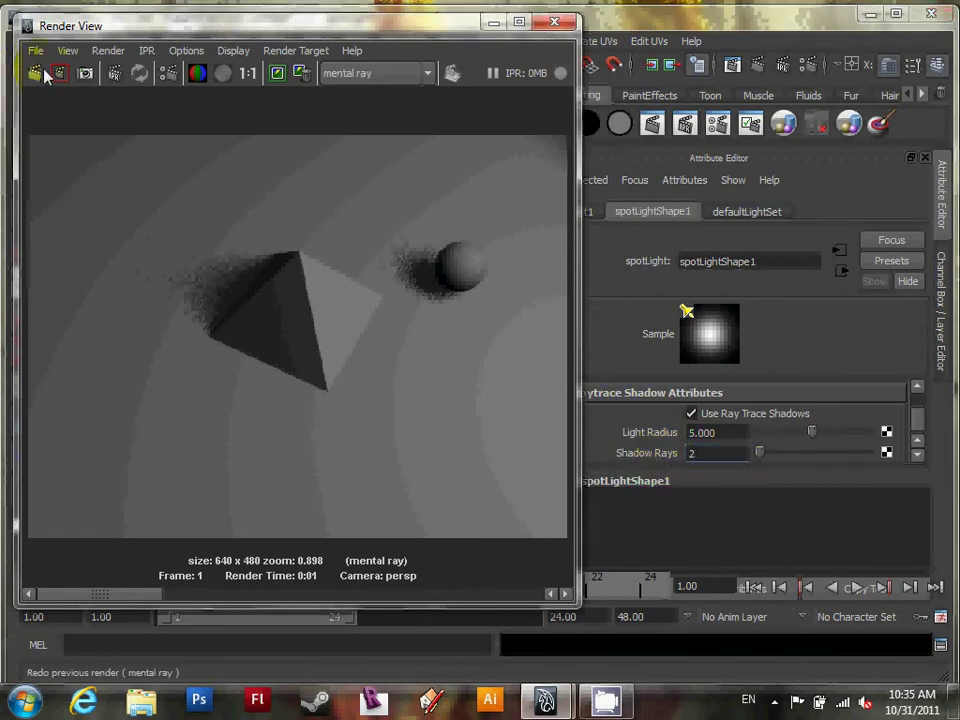
Step: Render the scene, set the raytraced shadow's Shadow Rays to 3, and render again
click(42, 73)
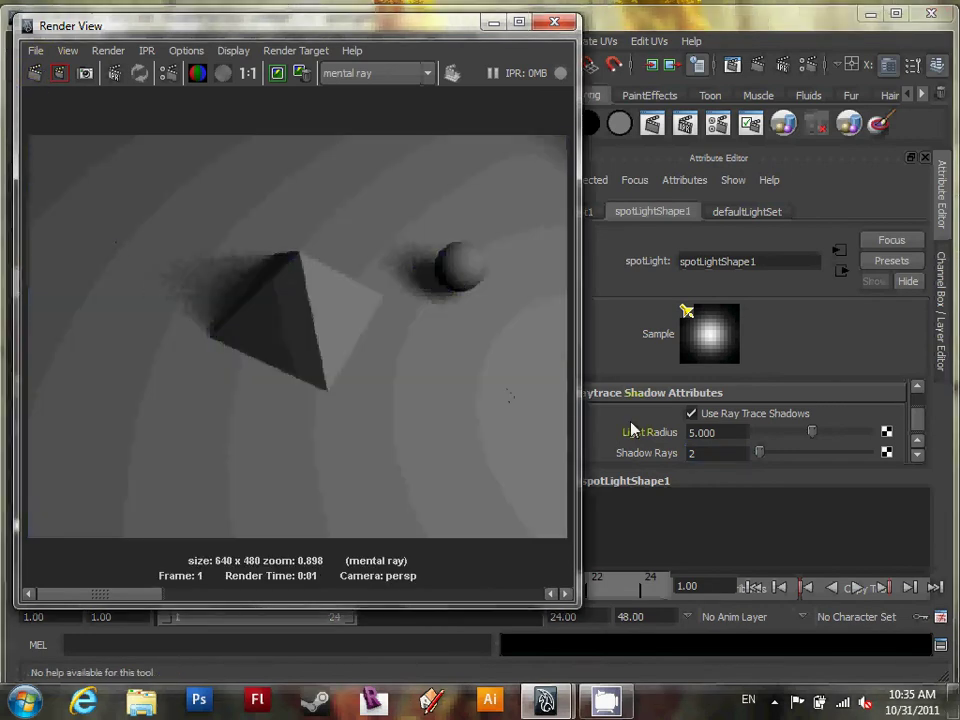
double_click(700, 453)
text(3)
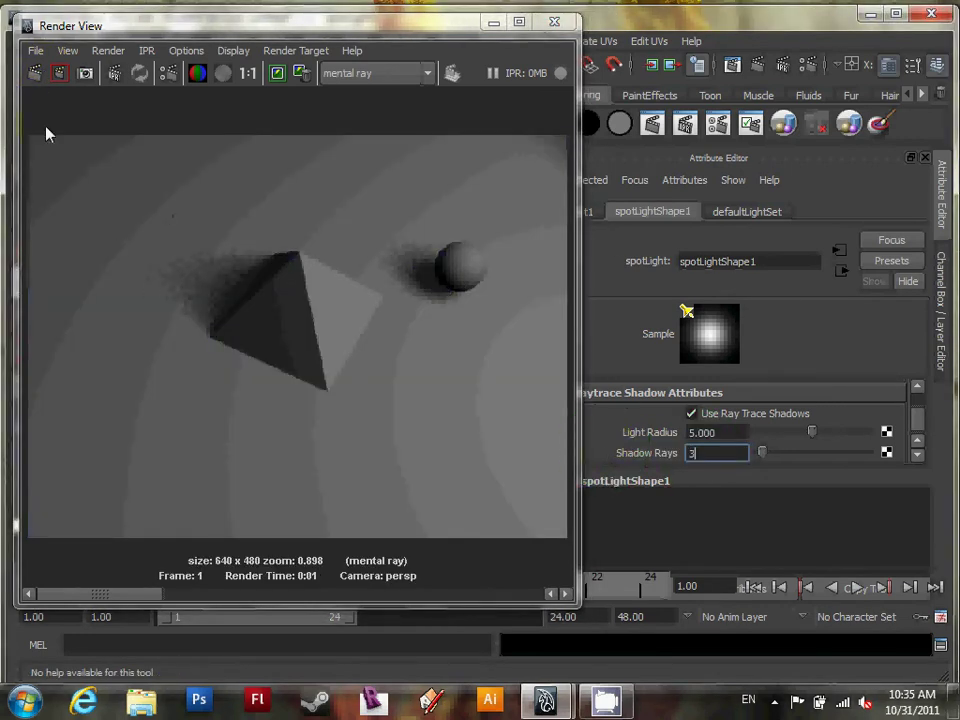
click(34, 74)
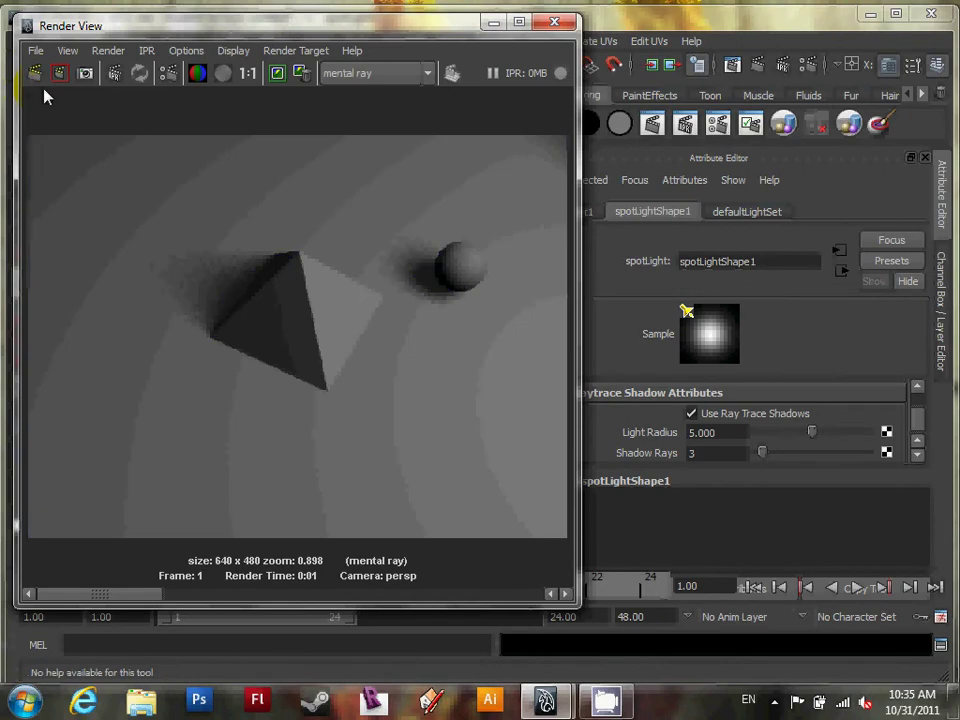
Step: Set the spot light's Shadow Rays to 8 and render the scene
double_click(705, 453)
text(8)
key(Return)
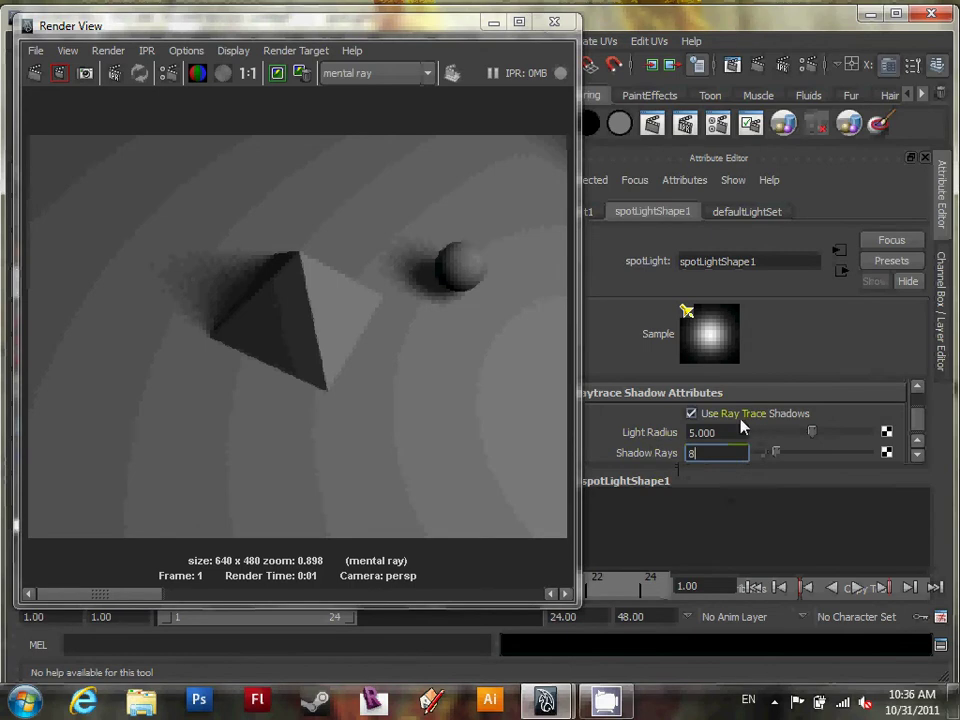
click(35, 73)
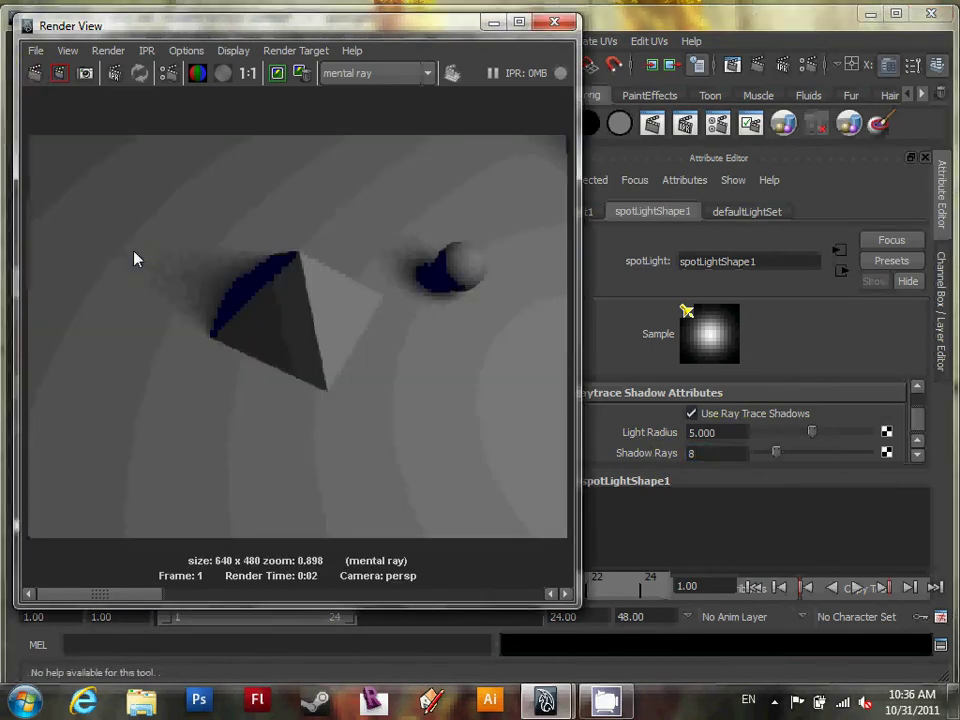
Step: Raise the spot light's Shadow Rays to 36 and render the scene
click(695, 453)
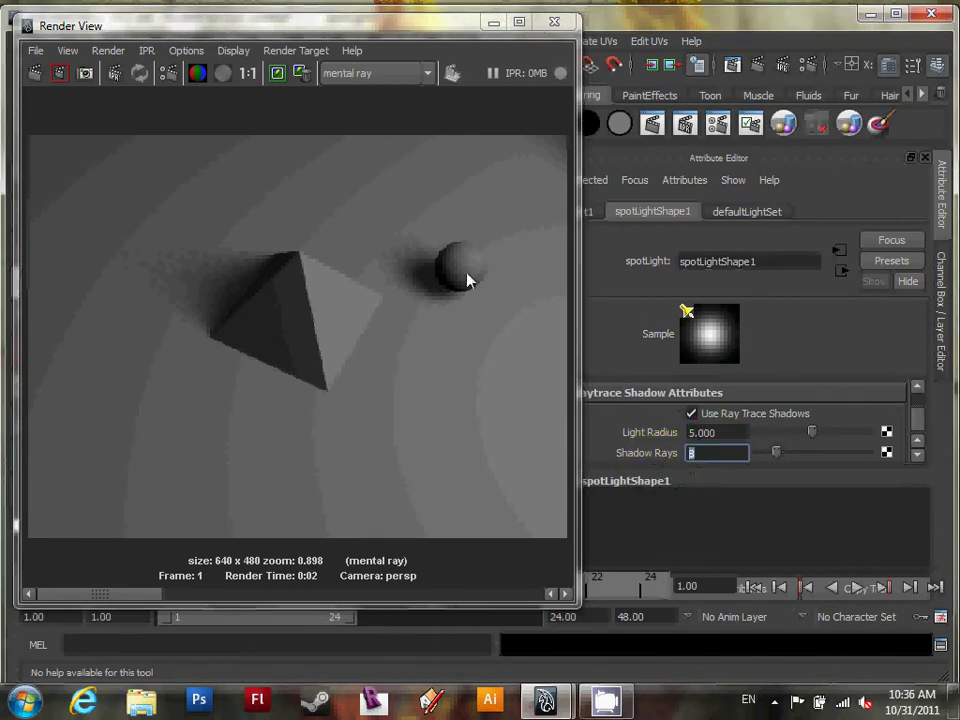
text(36)
click(35, 73)
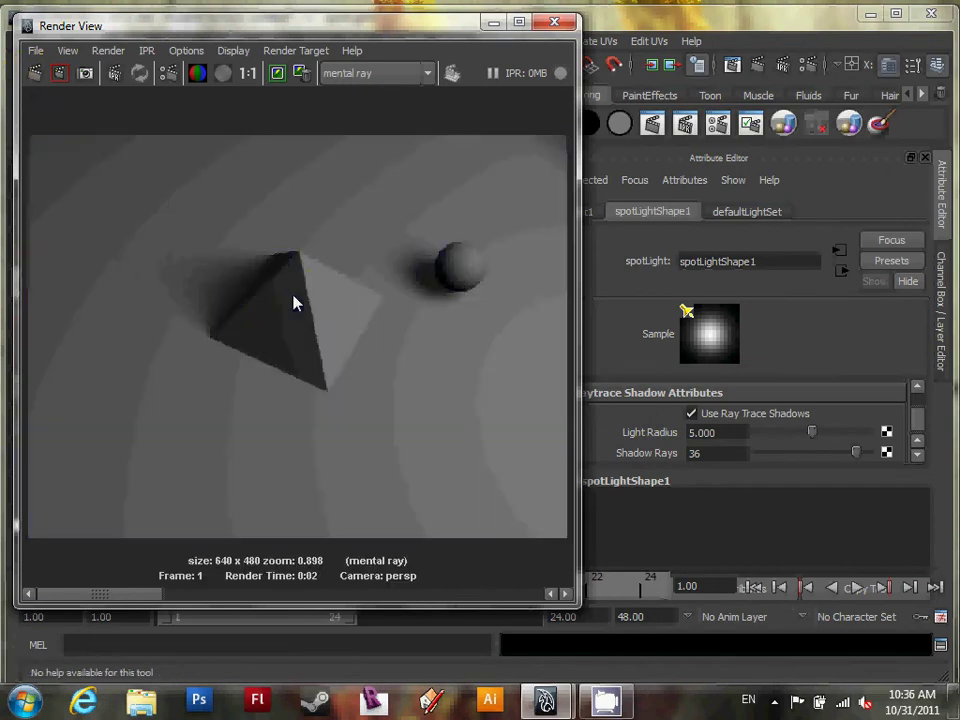
Step: Set the spot light's Shadow Rays back to 8 and render the scene again
double_click(720, 454)
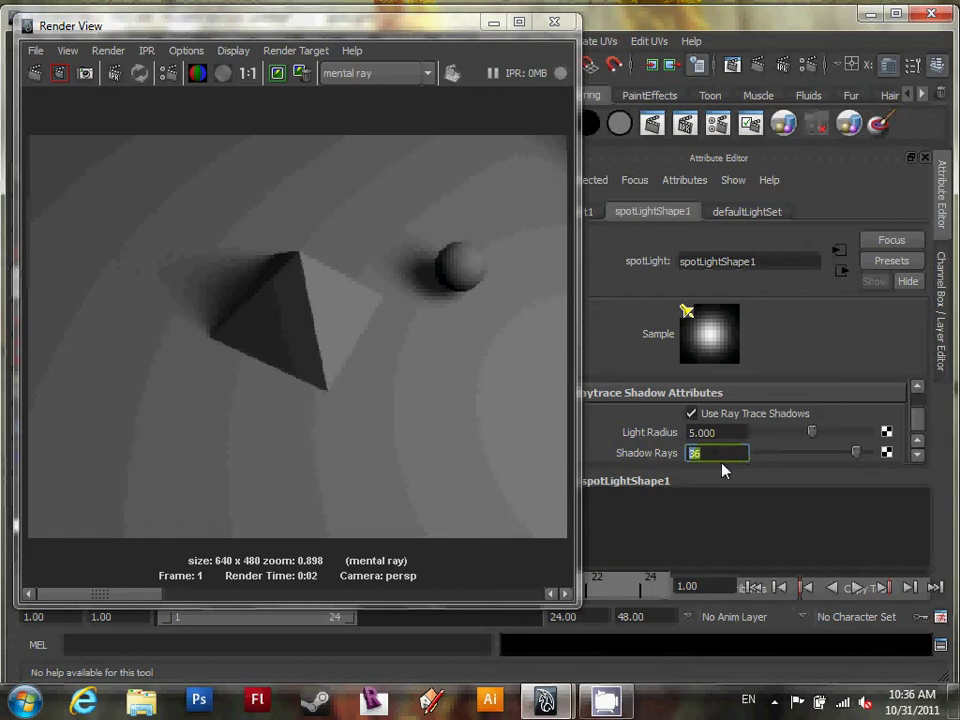
text(8)
key(Return)
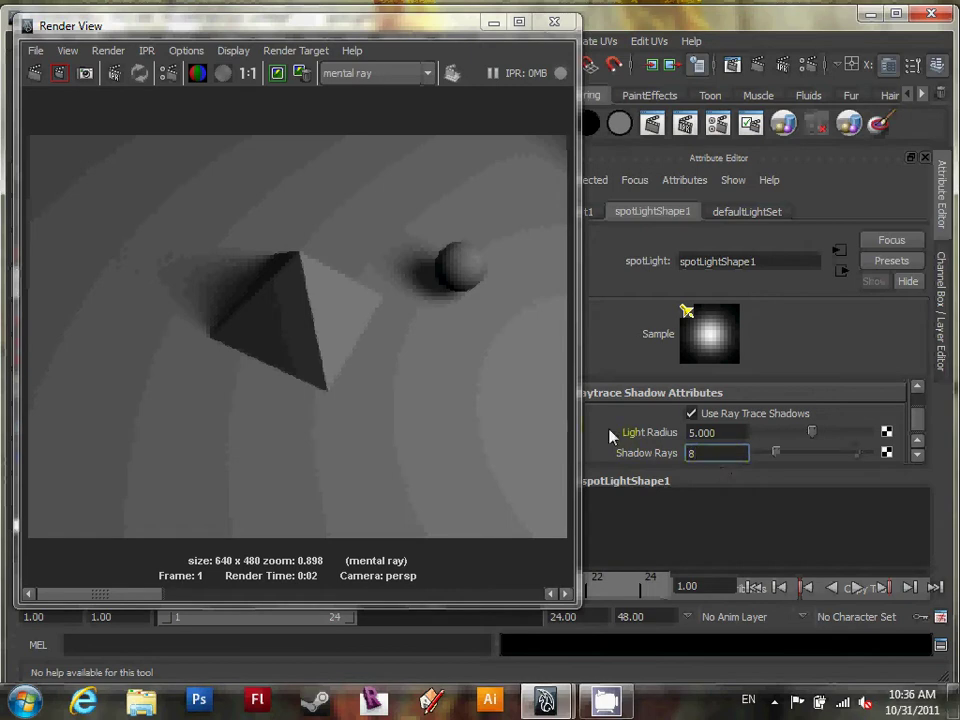
click(33, 75)
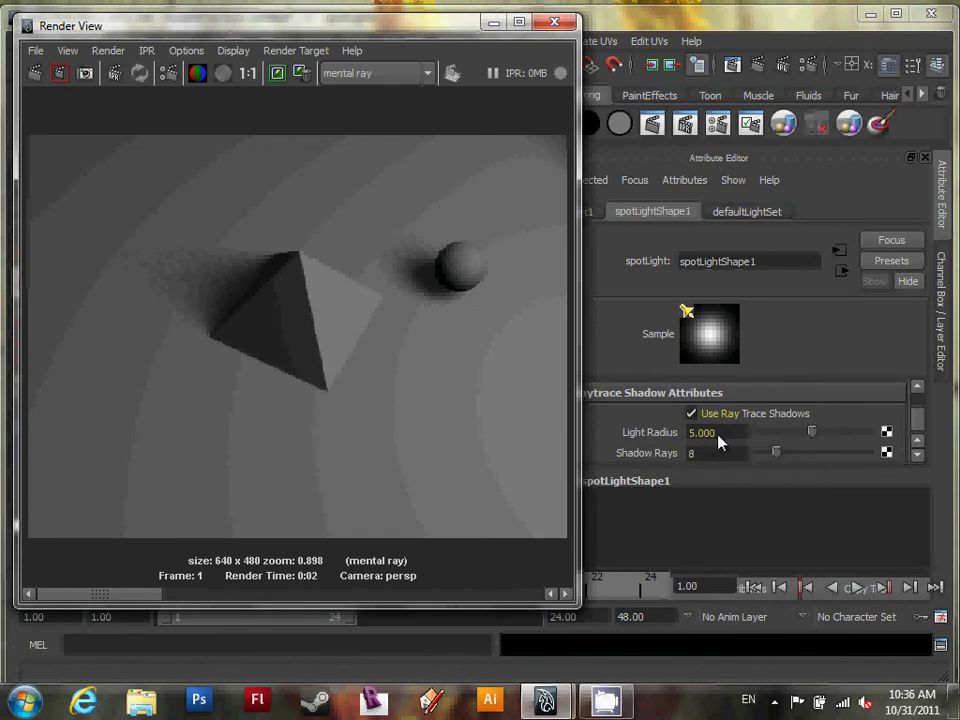
Step: Set the raytraced shadow's Light Radius to 2 and render the scene
double_click(708, 433)
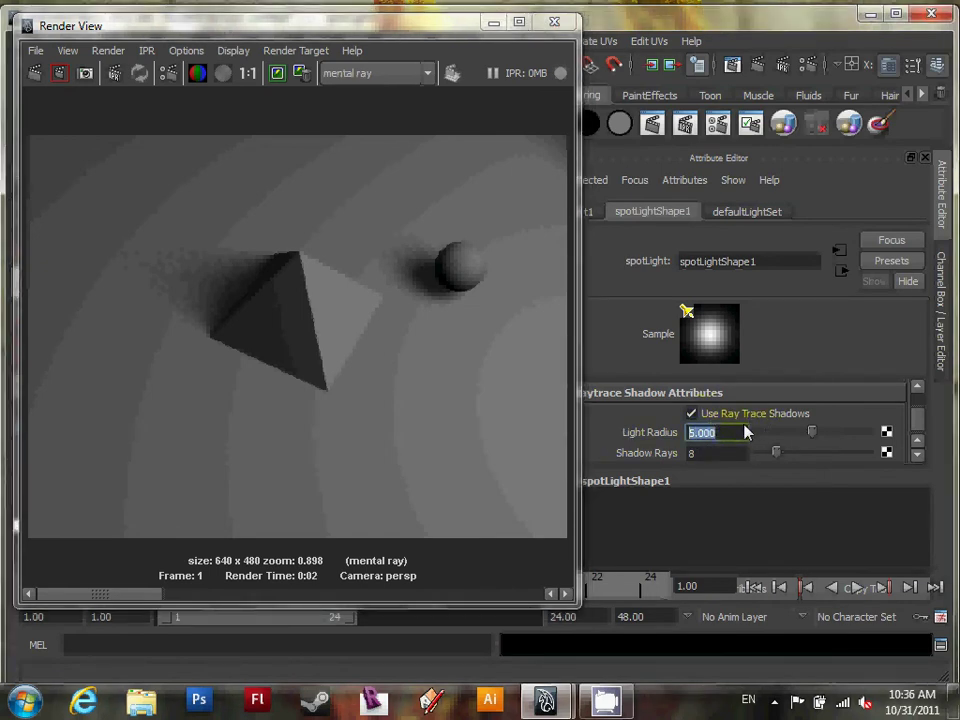
text(2)
key(Return)
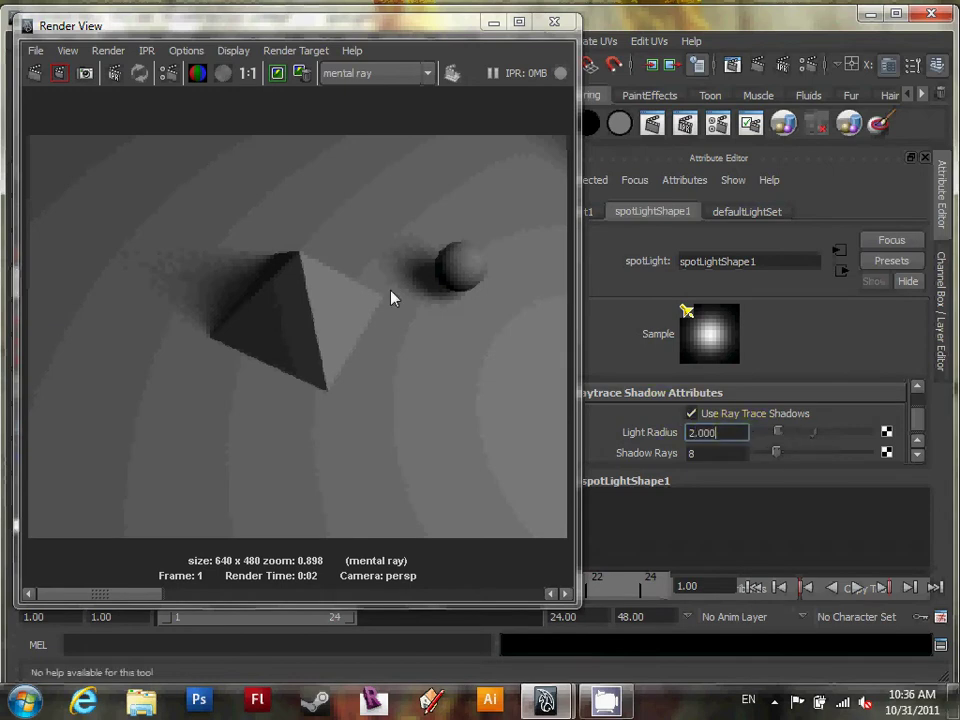
click(34, 73)
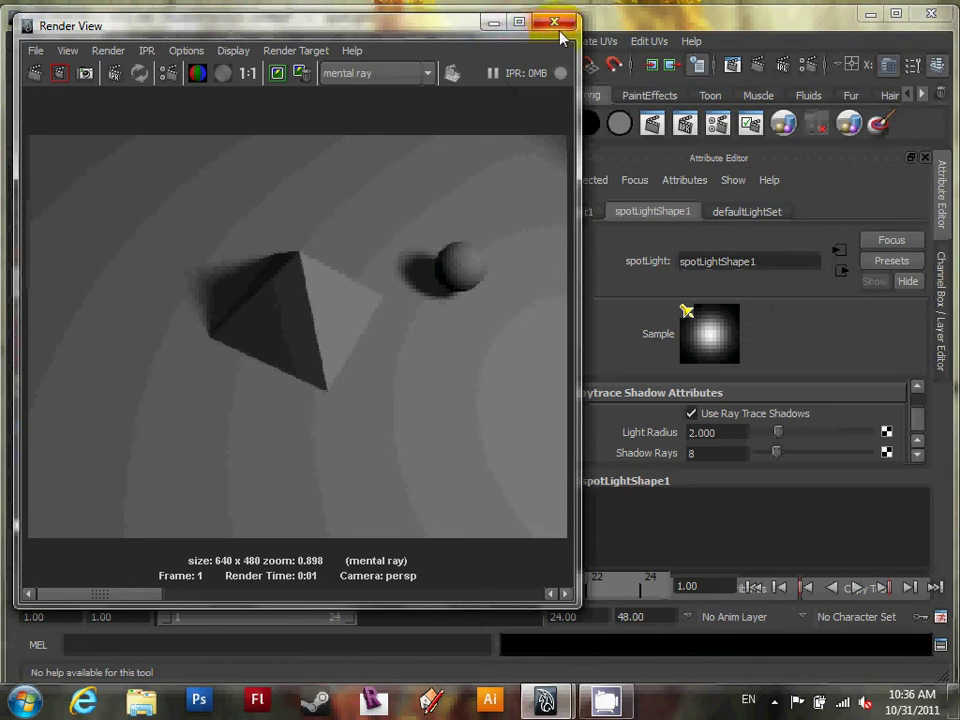
Step: Minimize the render window, create a point light at the scene origin, and clear the selection
click(493, 22)
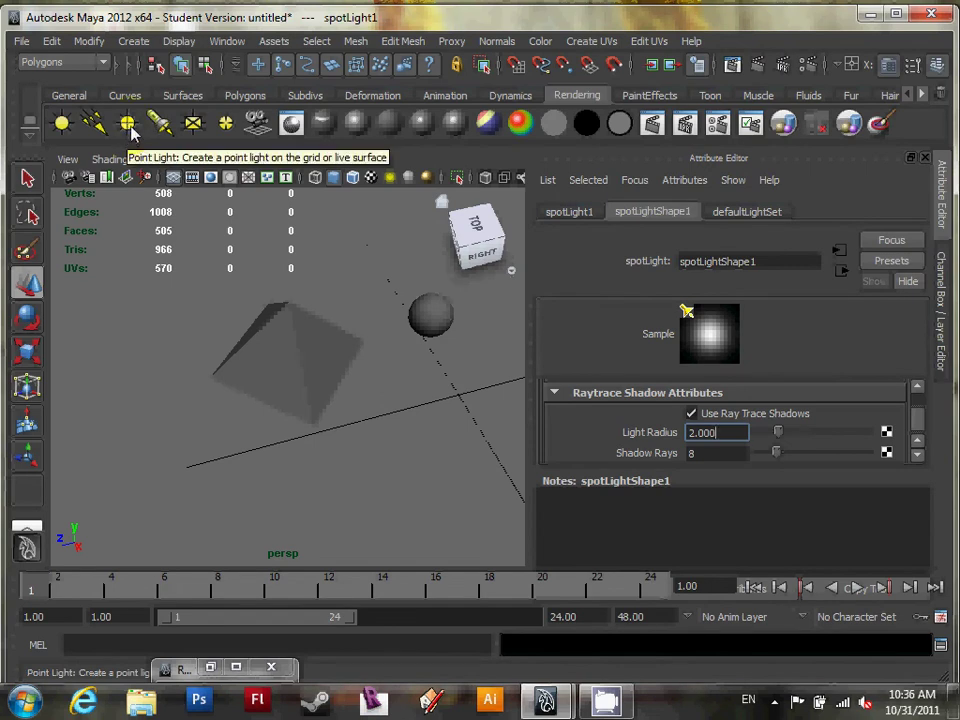
click(128, 124)
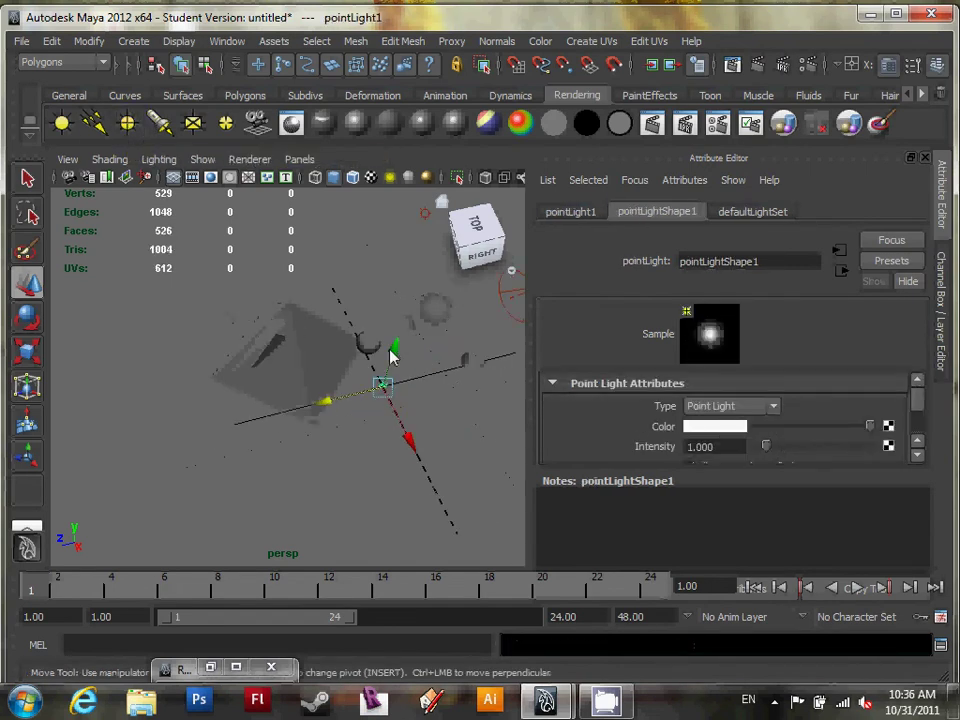
scroll(392, 357, down, 3)
alt+drag(392, 358, 358, 333)
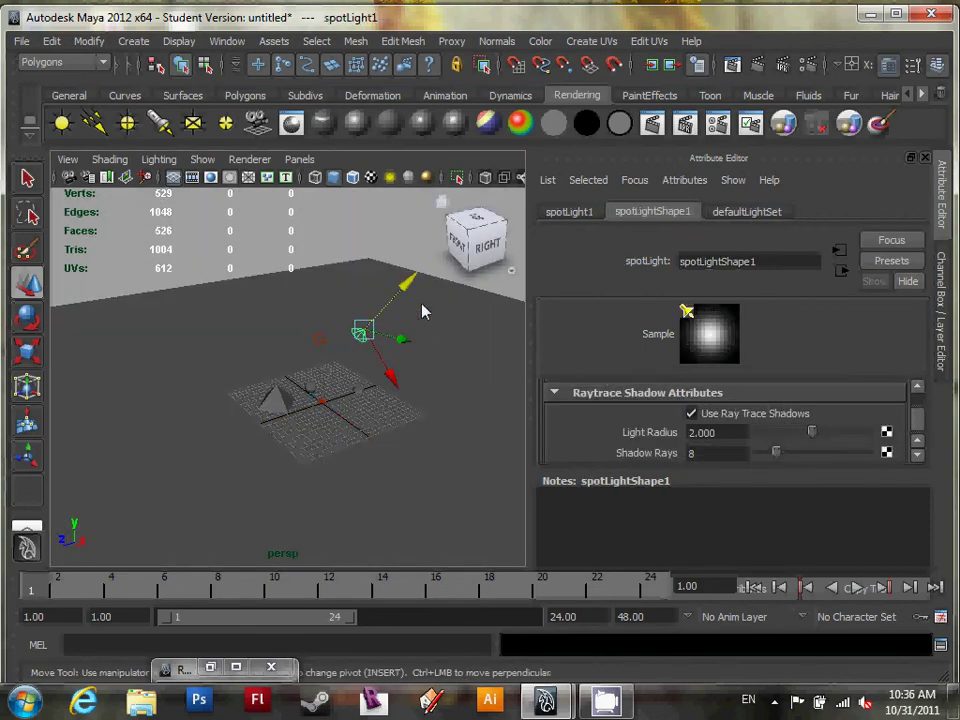
click(330, 377)
alt+right_drag(330, 377, 396, 464)
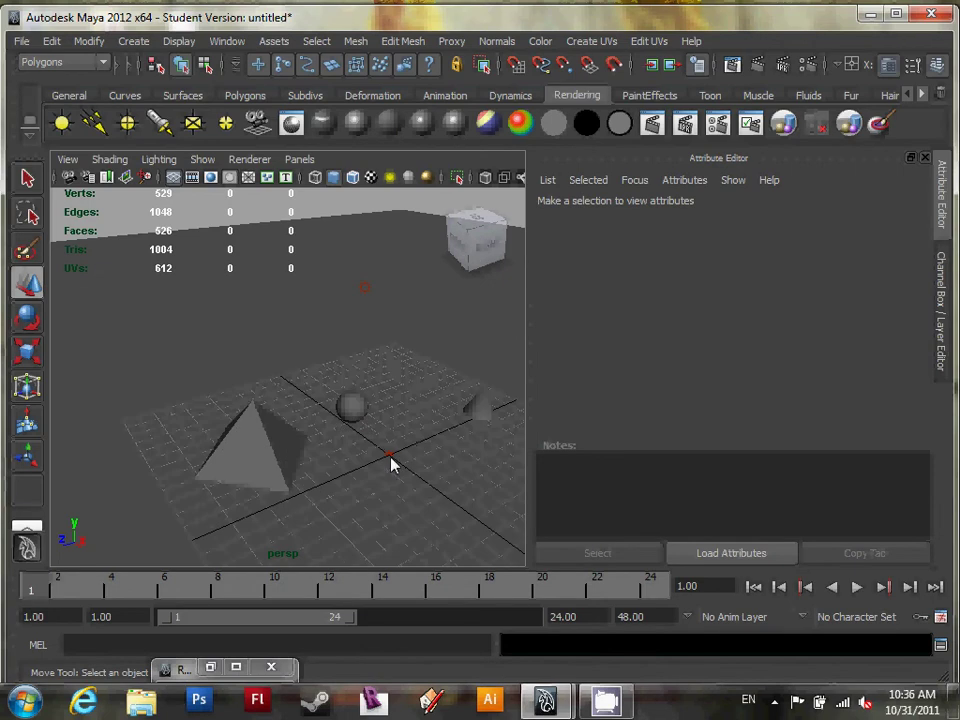
Step: Select the point light at the grid's centre and raise it to about 8.15 on the Y axis
drag(390, 458, 420, 461)
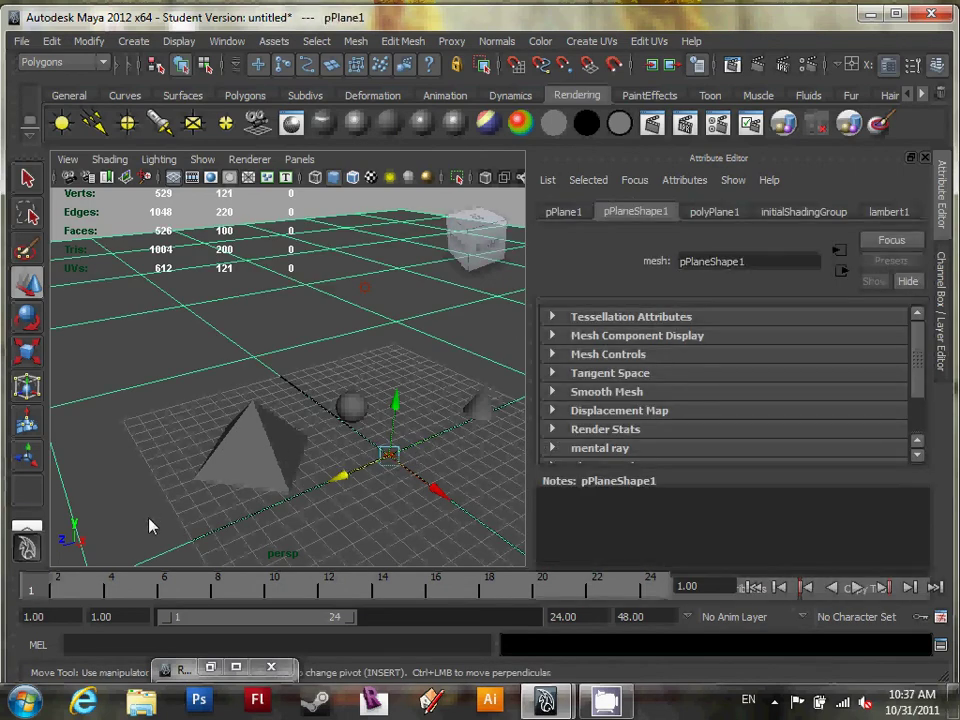
click(372, 452)
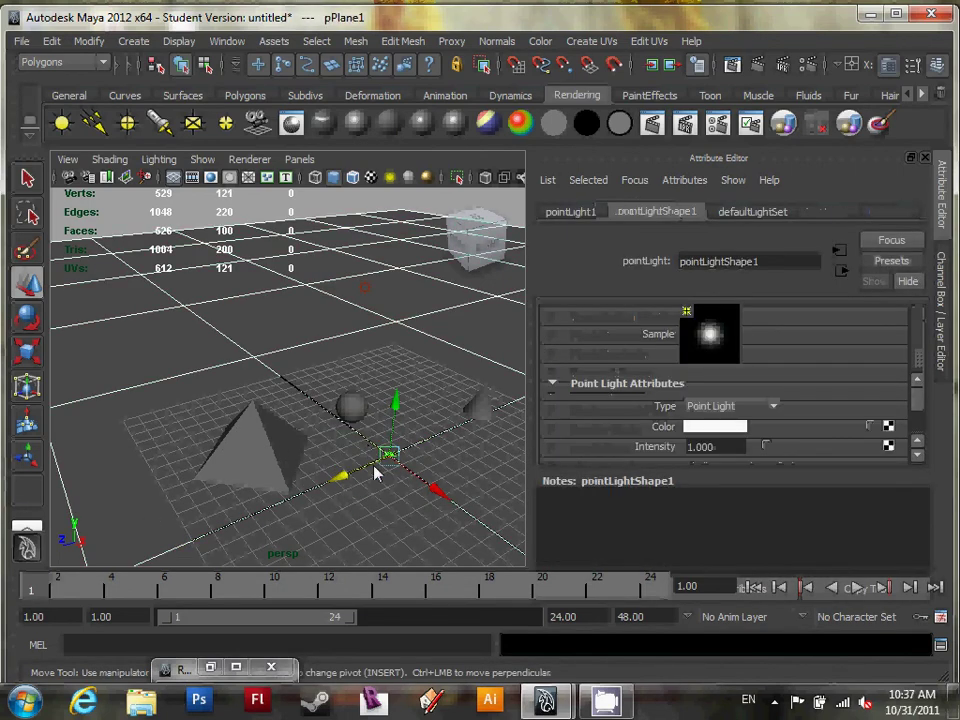
drag(396, 401, 417, 258)
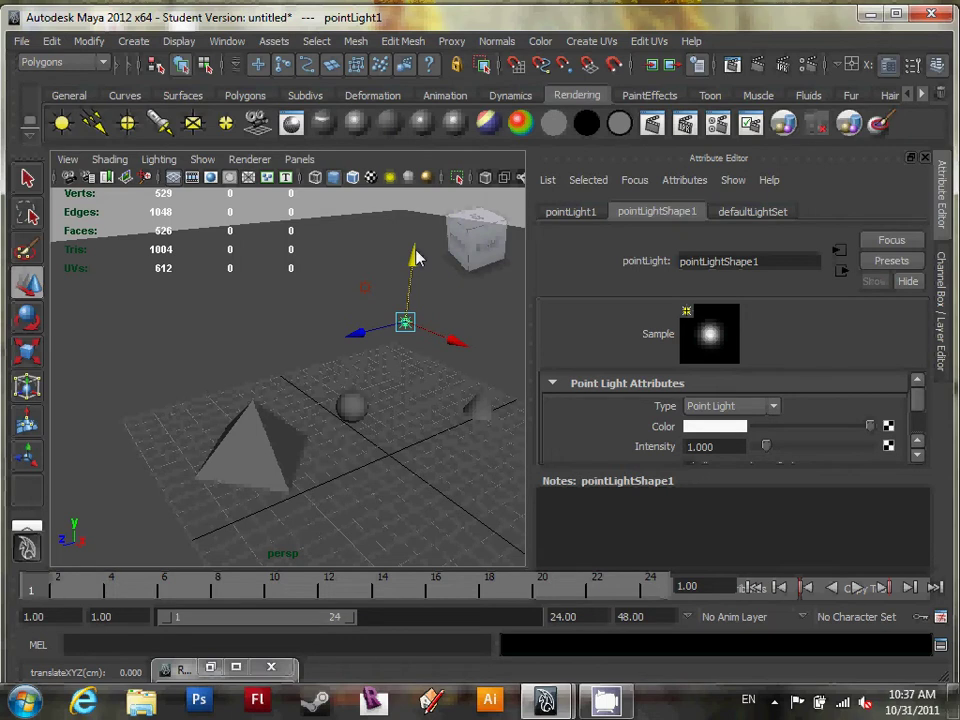
Step: Create a display layer containing the selected point light and name it PointLight
key(ctrl+a)
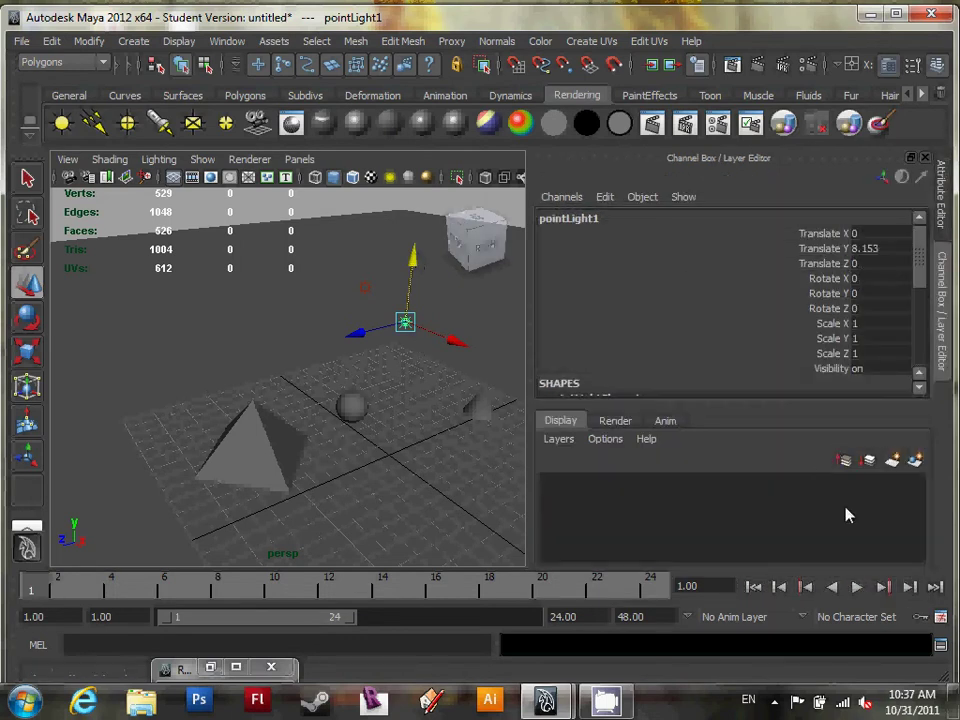
click(914, 460)
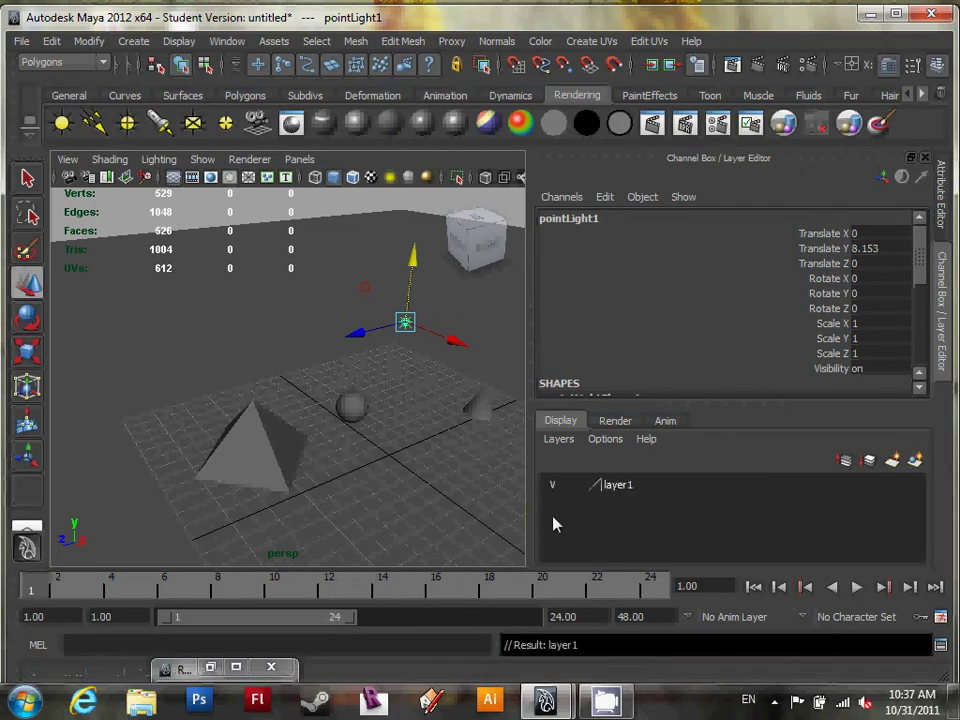
double_click(624, 497)
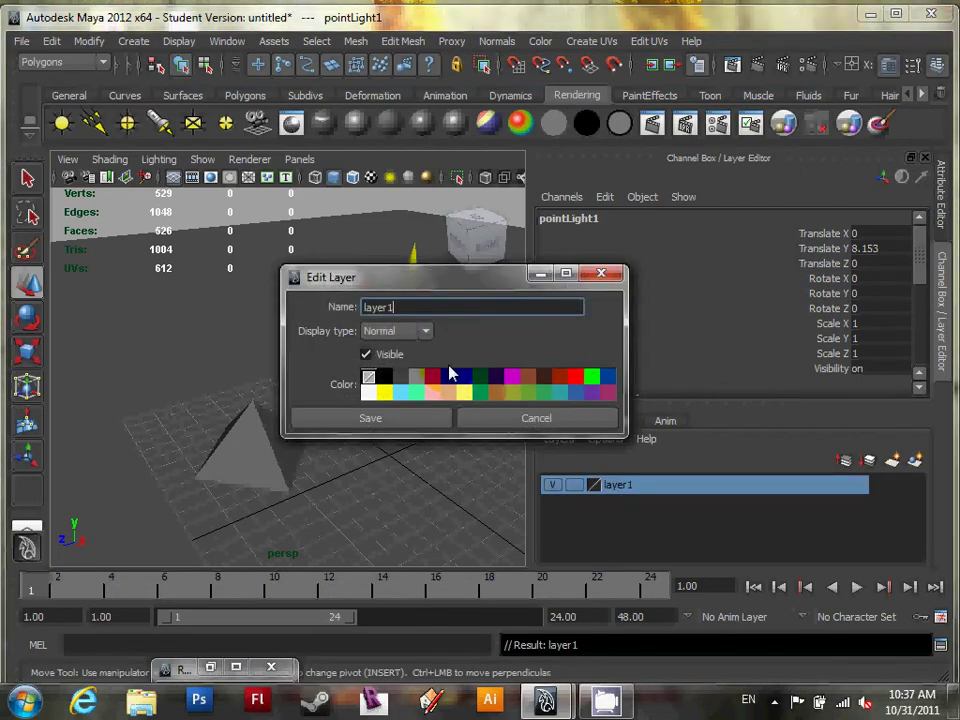
key(BackSpace)
key(BackSpace)
key(BackSpace)
key(BackSpace)
key(BackSpace)
text(Pin)
key(BackSpace)
key(BackSpace)
text(ointLight)
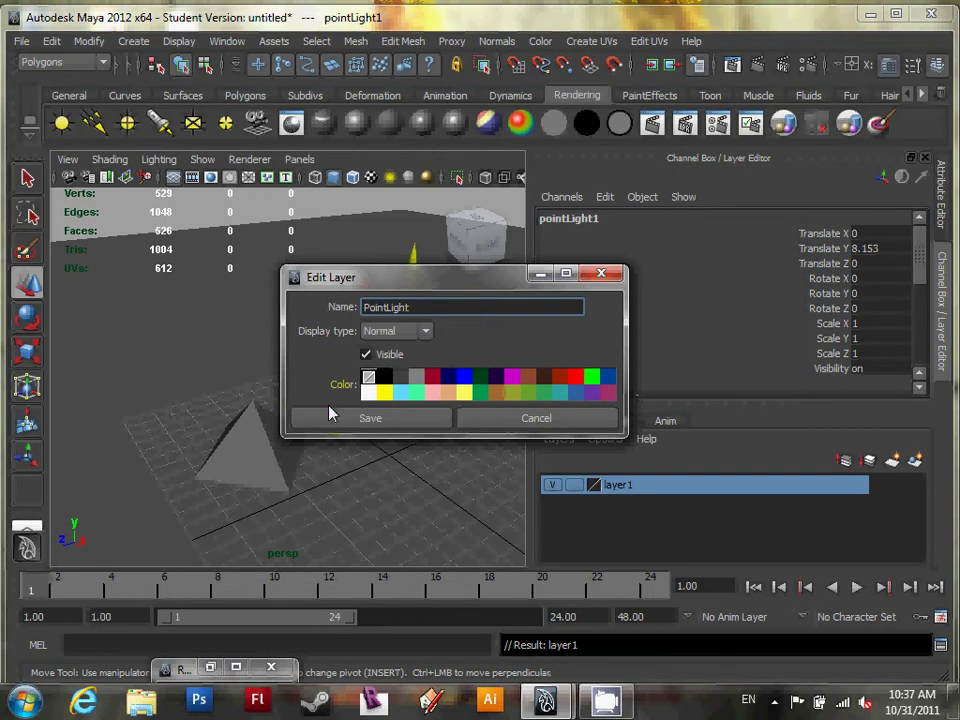
click(332, 418)
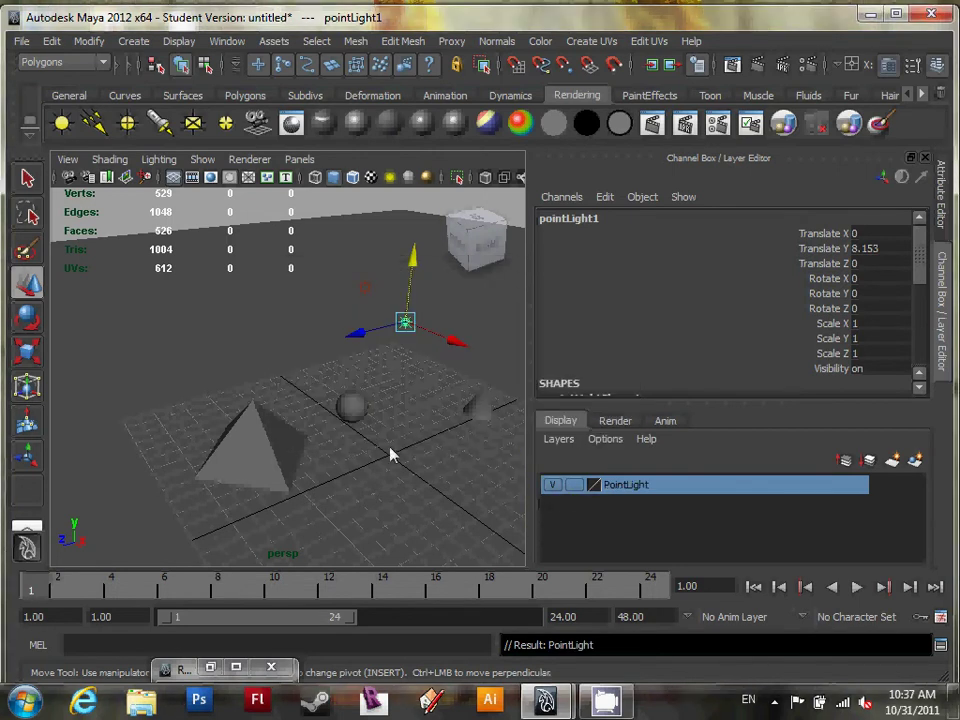
Step: Render the perspective view with the PointLight layer hidden, and again with the layer visible, to compare the lighting
click(552, 484)
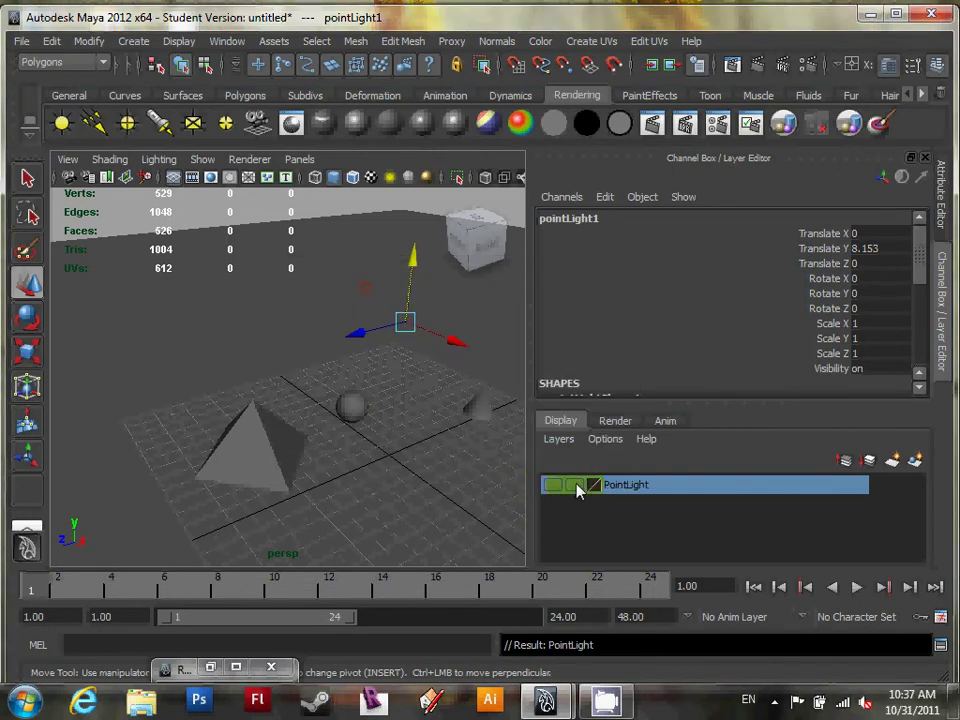
click(759, 66)
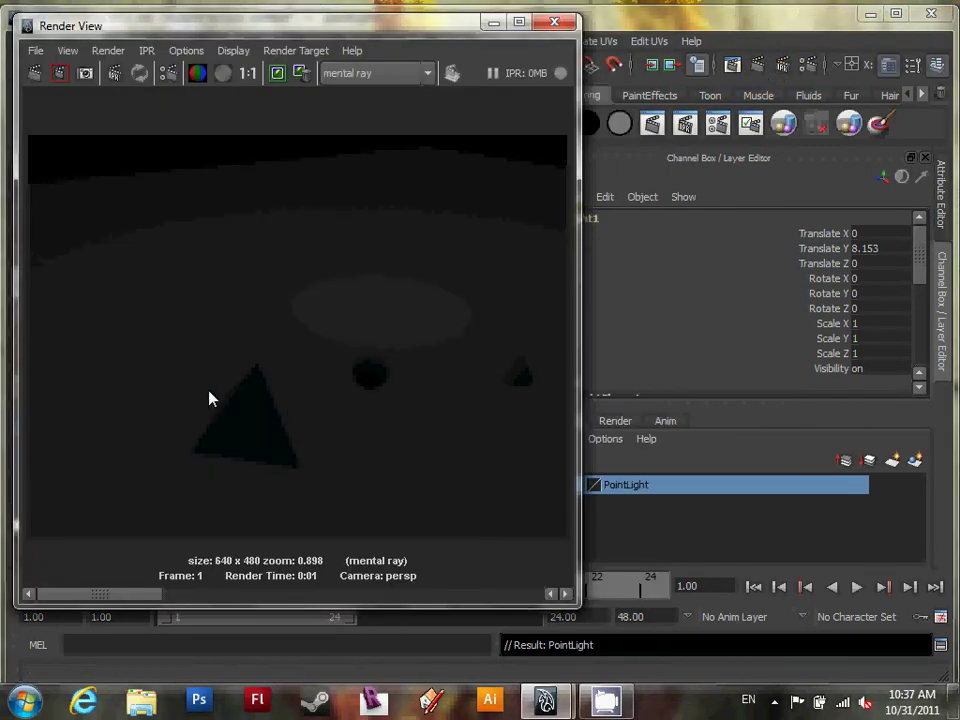
click(491, 23)
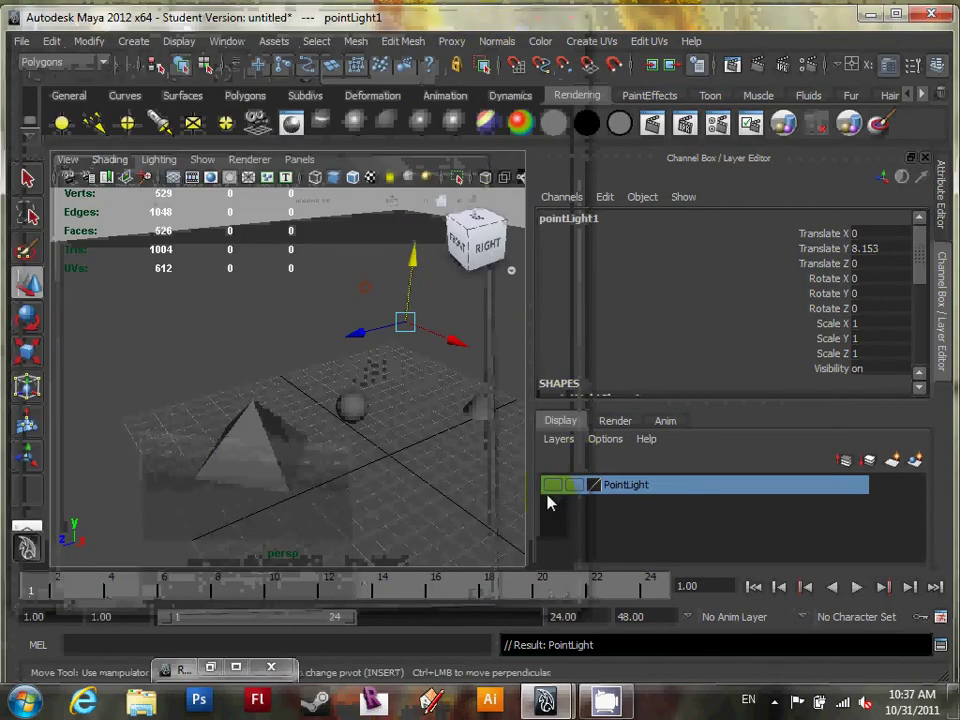
click(760, 68)
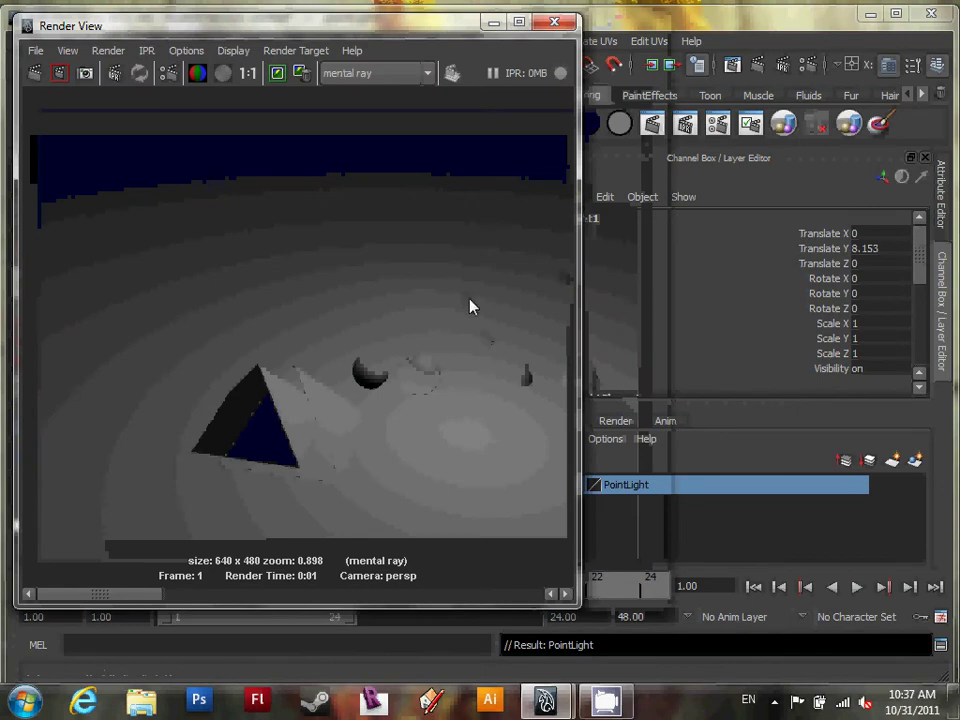
click(493, 22)
Step: Move the point light to about 8.44 on the Y axis and 3.5 on the Z axis
alt+drag(425, 397, 364, 347)
alt+drag(228, 243, 277, 403)
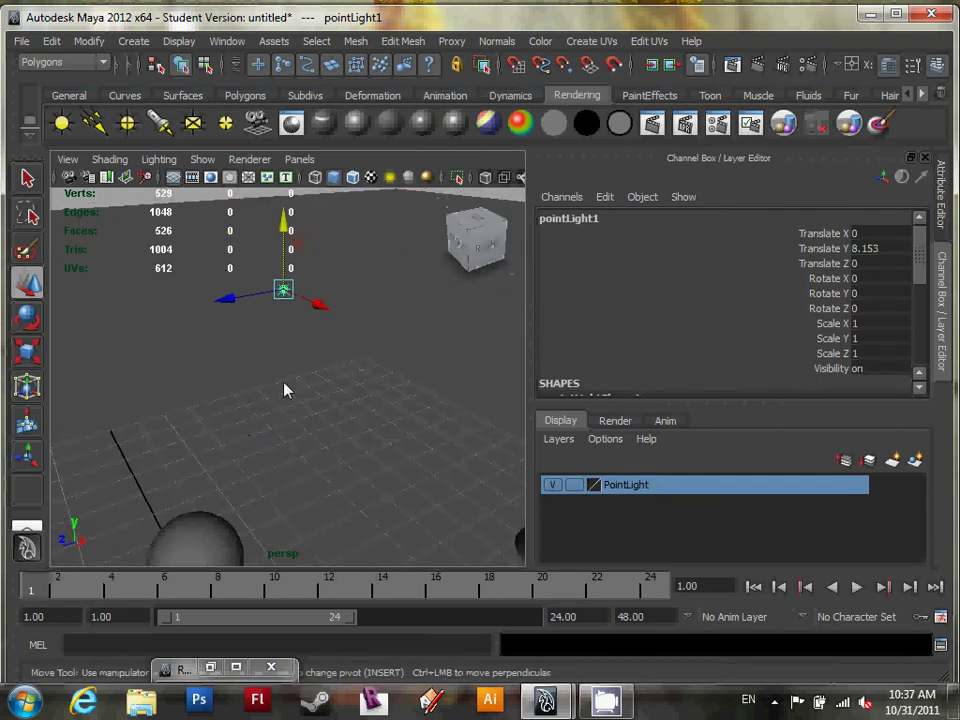
alt+right_drag(276, 328, 319, 340)
alt+drag(319, 340, 322, 364)
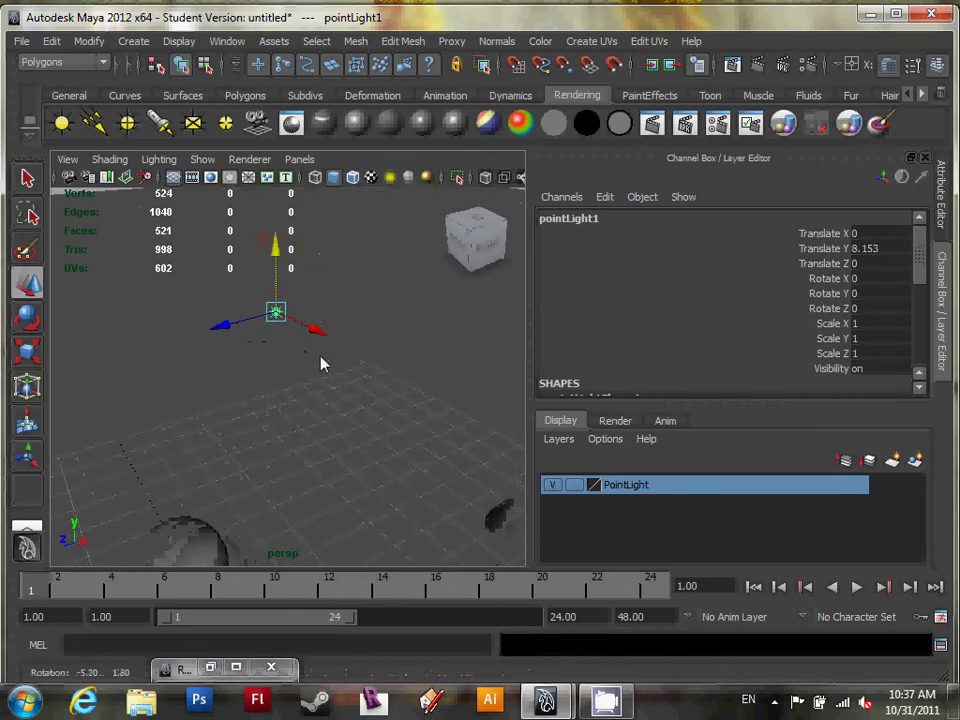
drag(280, 262, 90, 381)
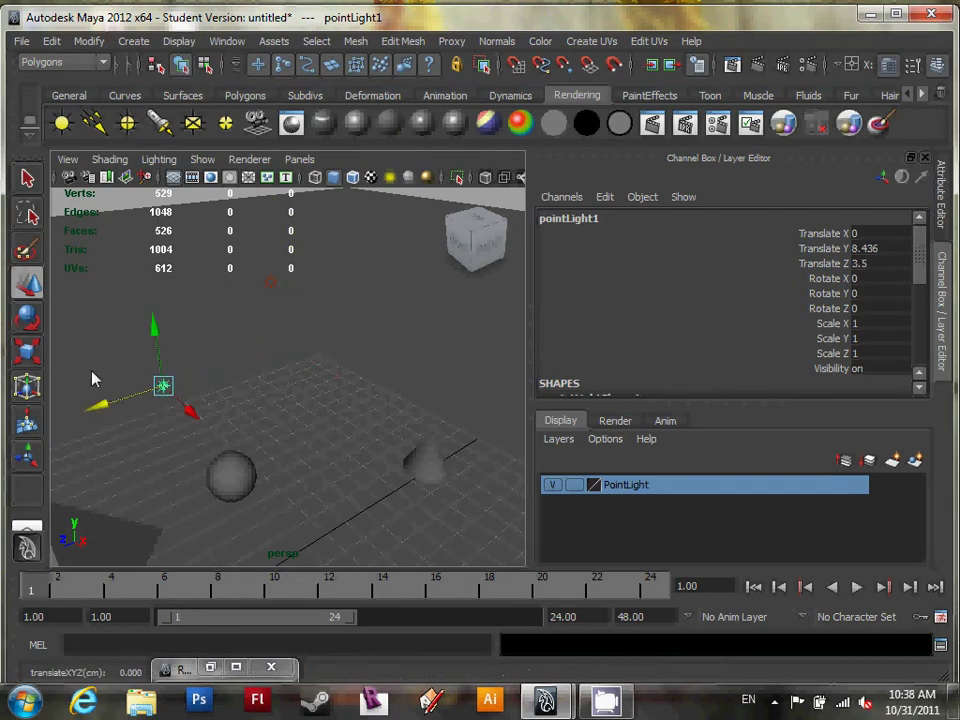
alt+drag(100, 377, 200, 395)
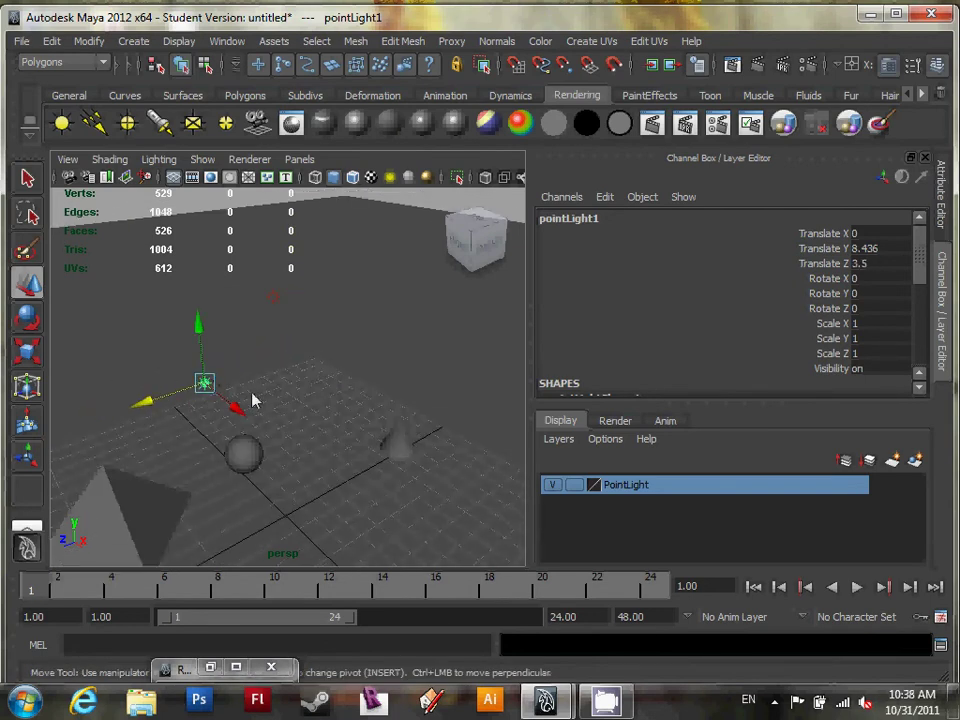
Step: Expand the point light's Shadows settings and examine its depth map shadow attributes
key(ctrl+a)
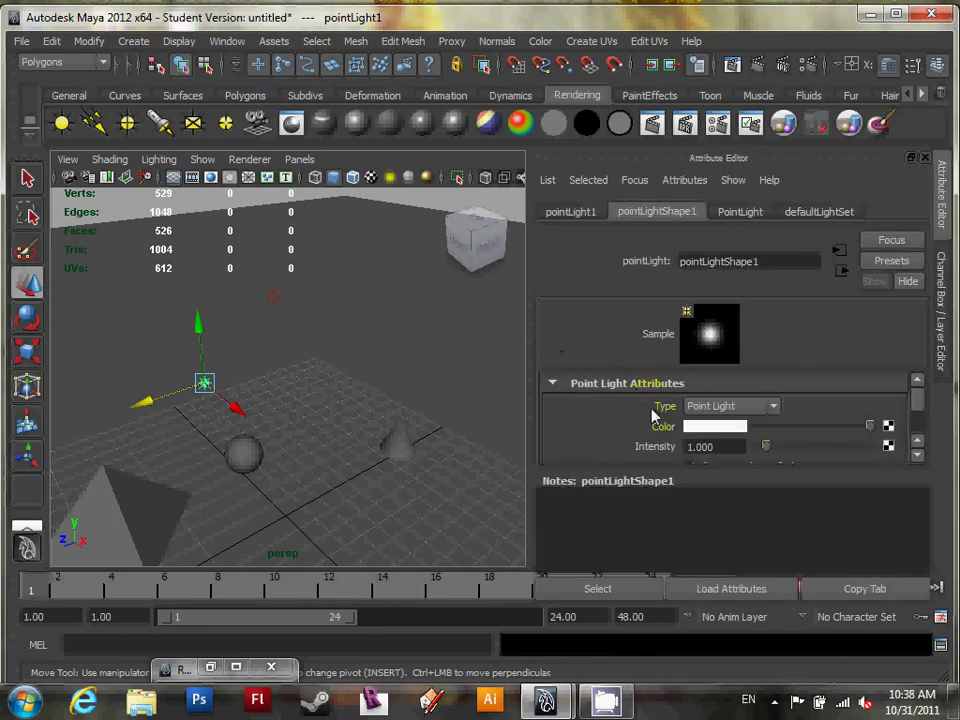
scroll(917, 446, down, 5)
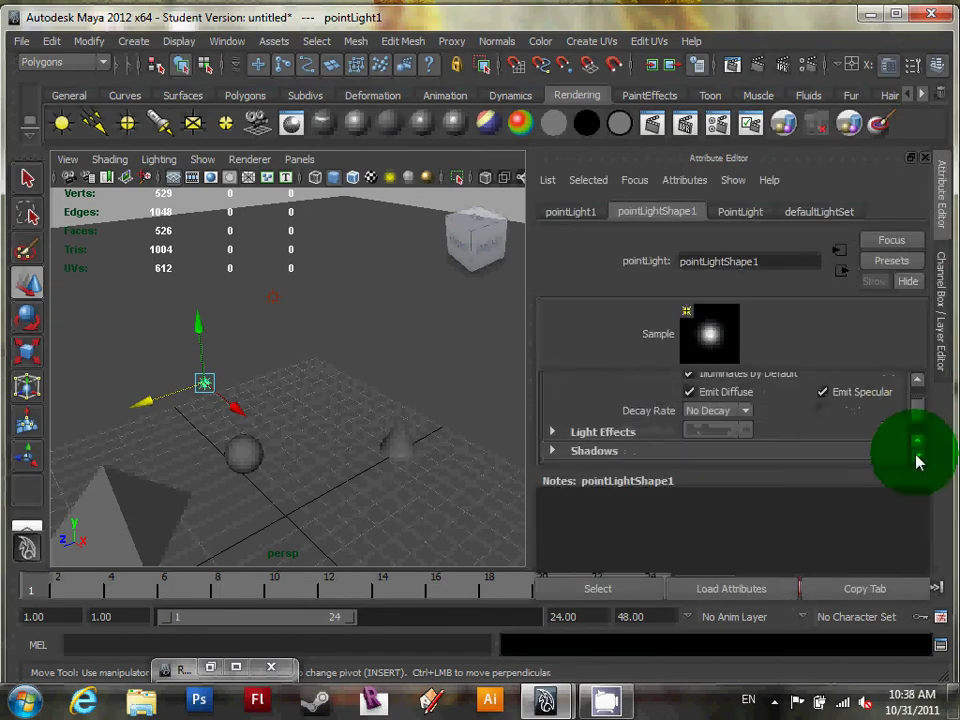
click(612, 433)
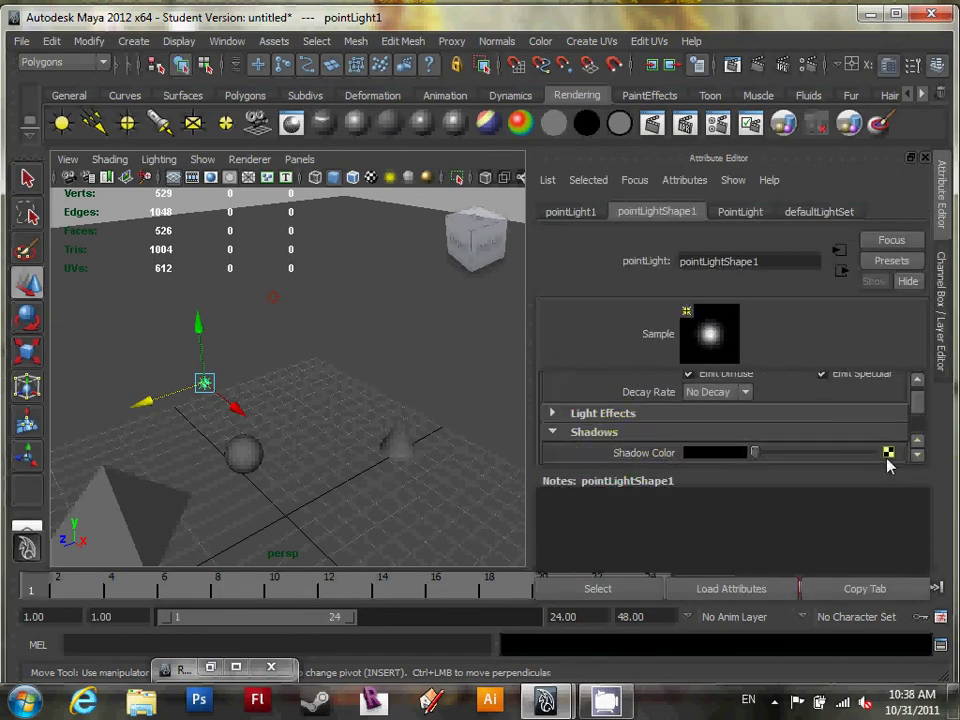
scroll(924, 465, down, 1)
scroll(924, 465, down, 2)
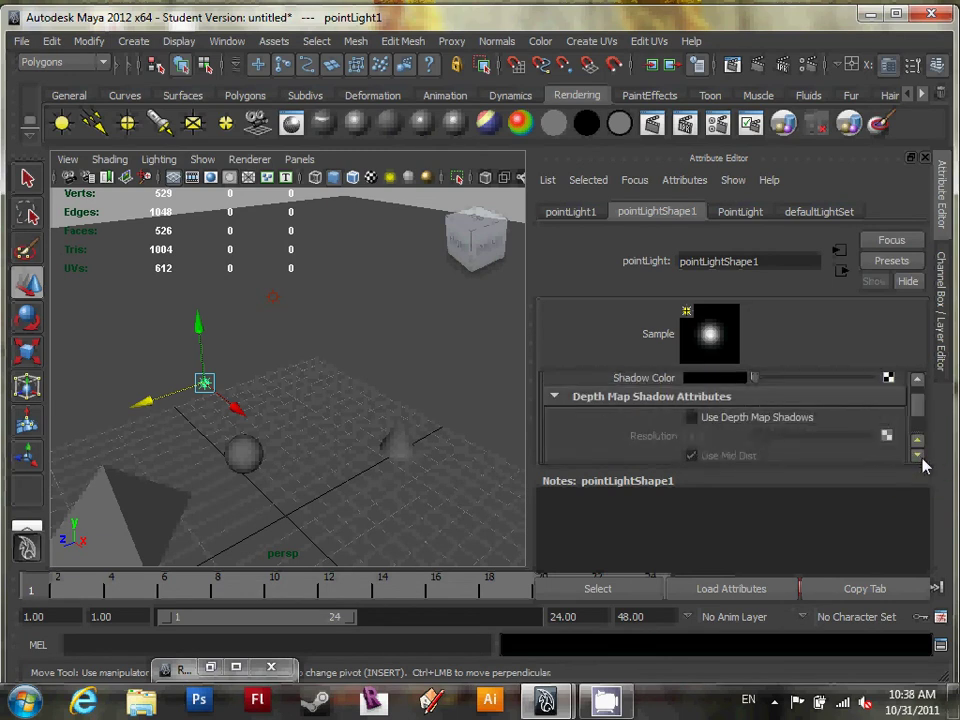
click(917, 441)
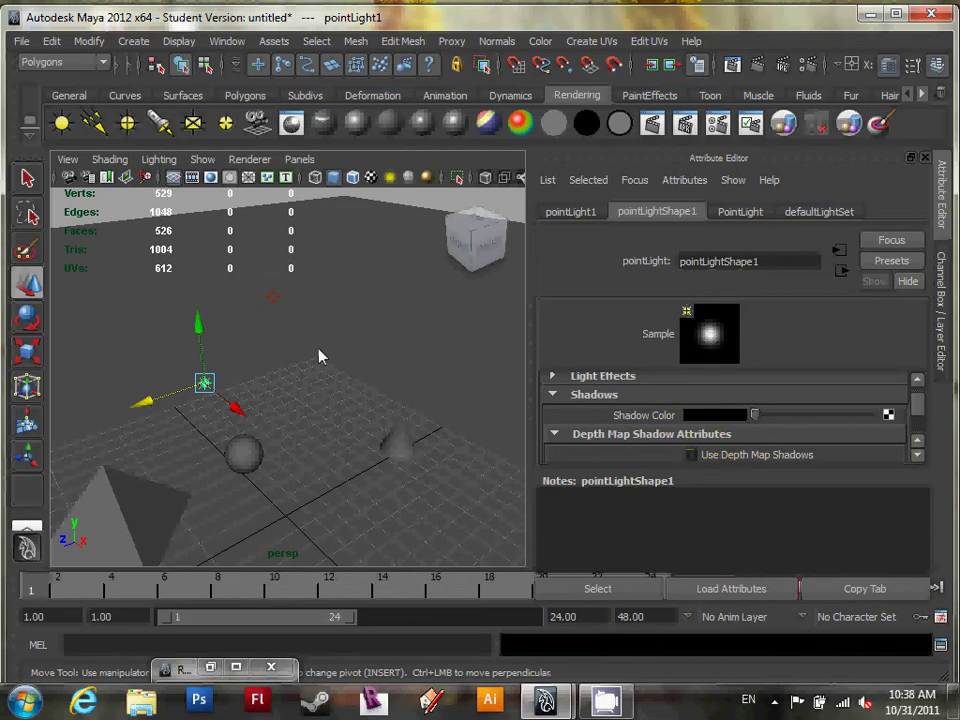
Step: Select the ambient light and examine its raytrace shadow attributes
click(274, 300)
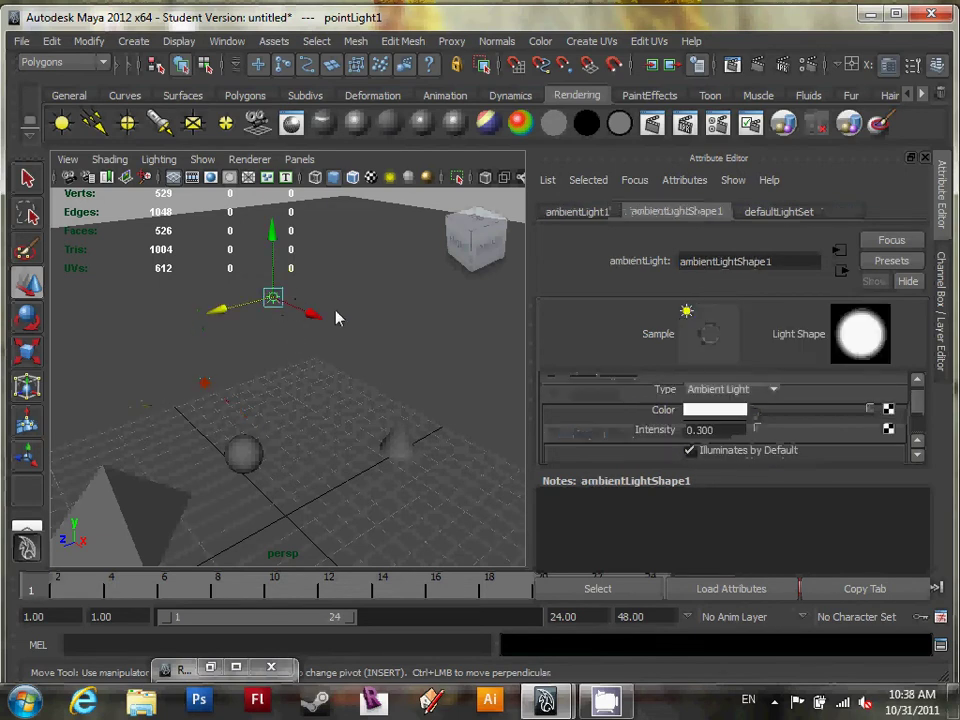
click(917, 457)
click(917, 457)
click(917, 457)
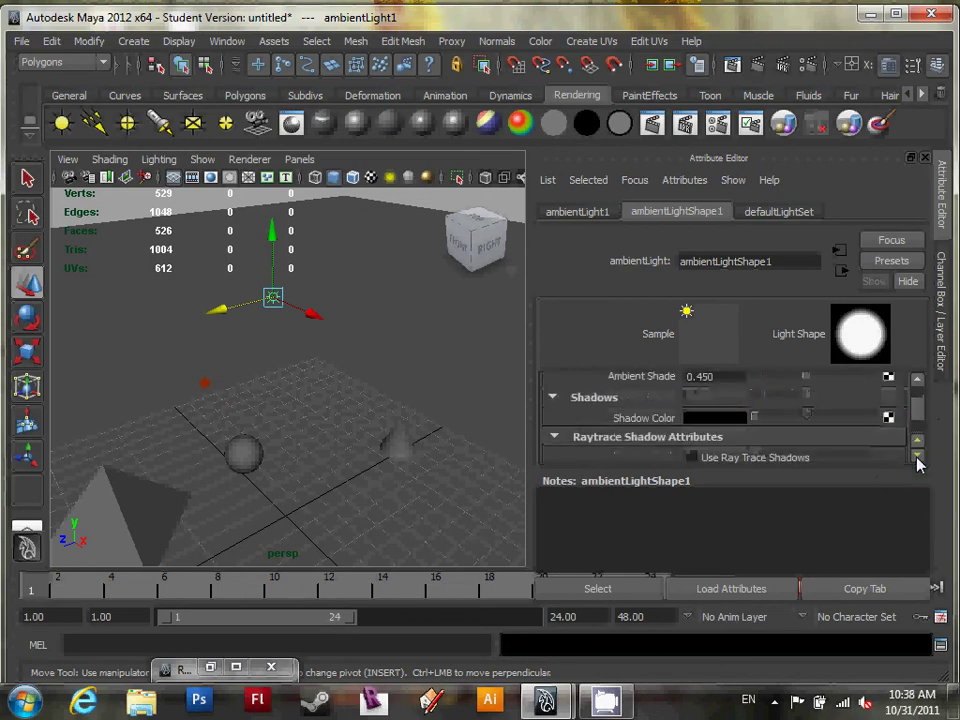
click(917, 457)
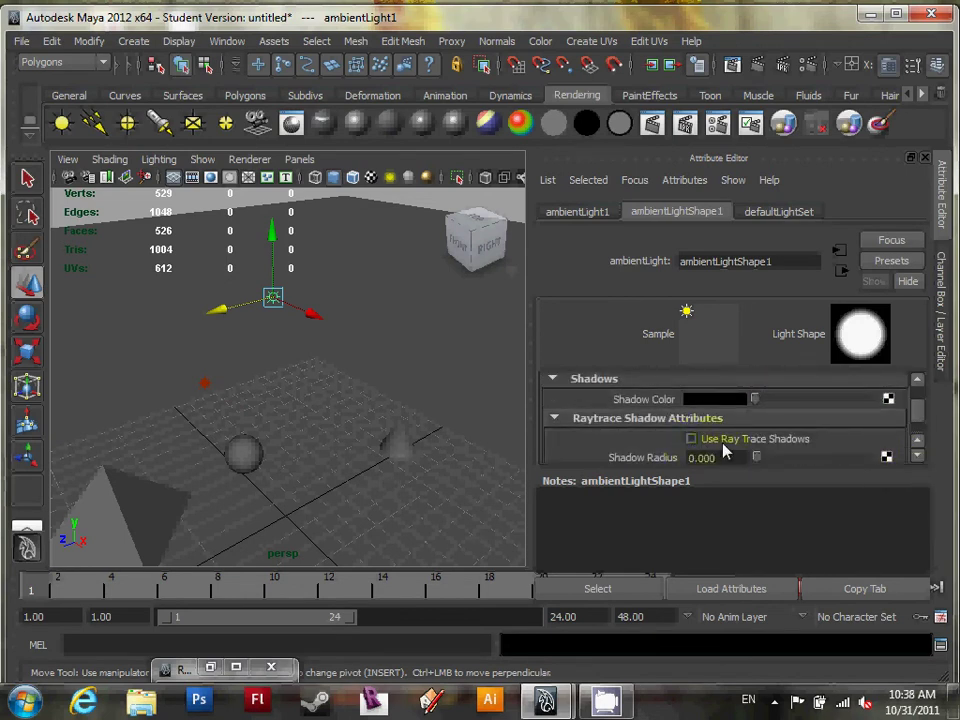
Step: Reselect the point light, raise it above the objects and shift it along positive Z to the pyramid's side of the grid
click(205, 384)
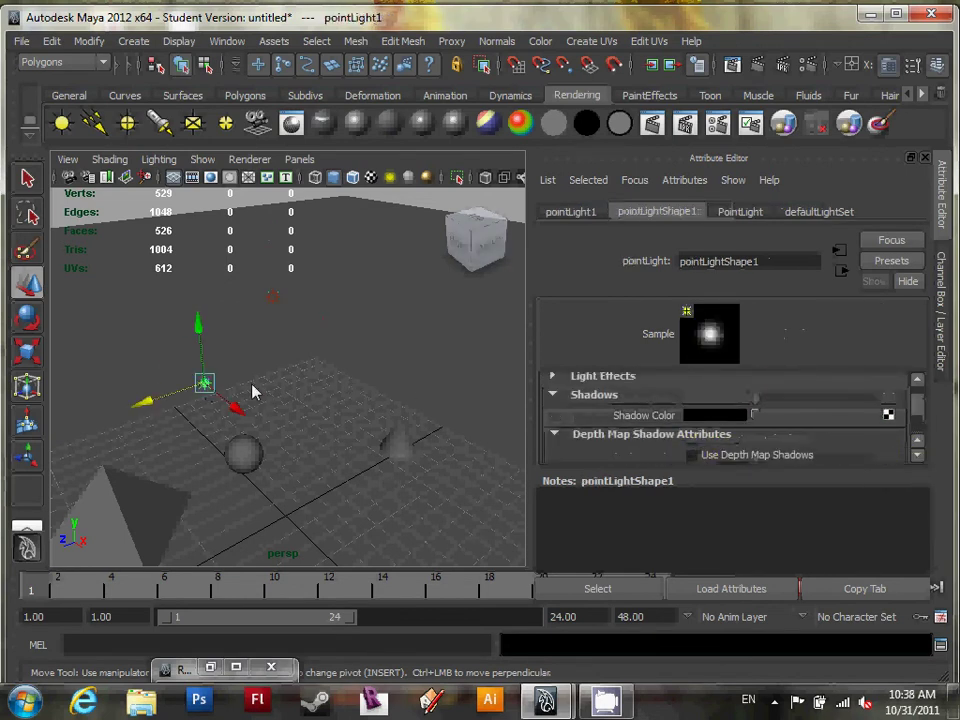
drag(202, 346, 200, 306)
drag(141, 362, 119, 367)
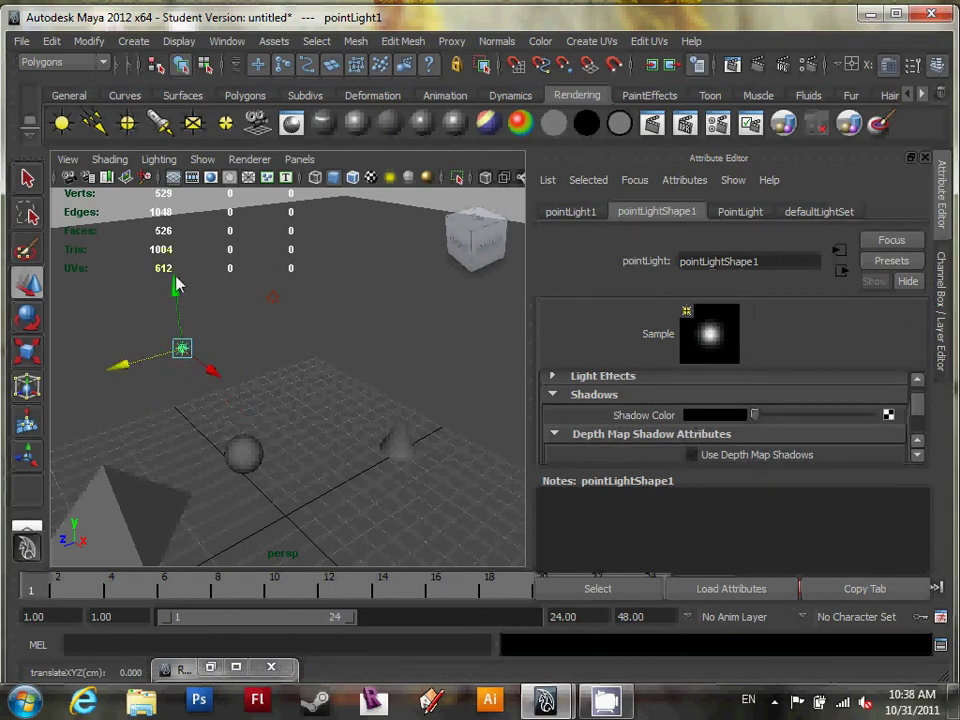
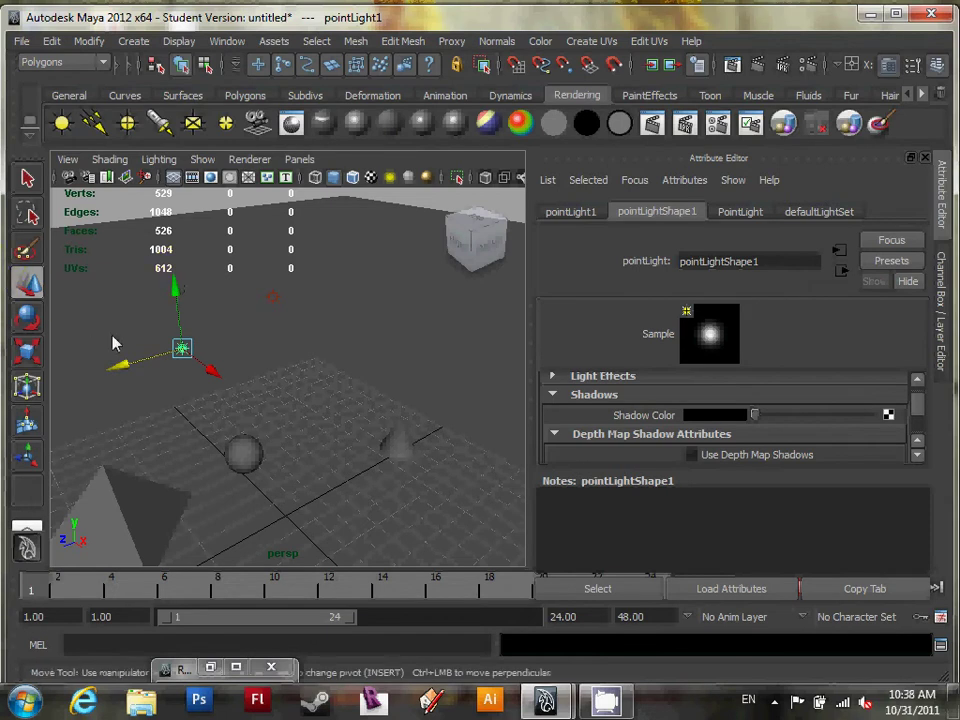
drag(122, 368, 133, 347)
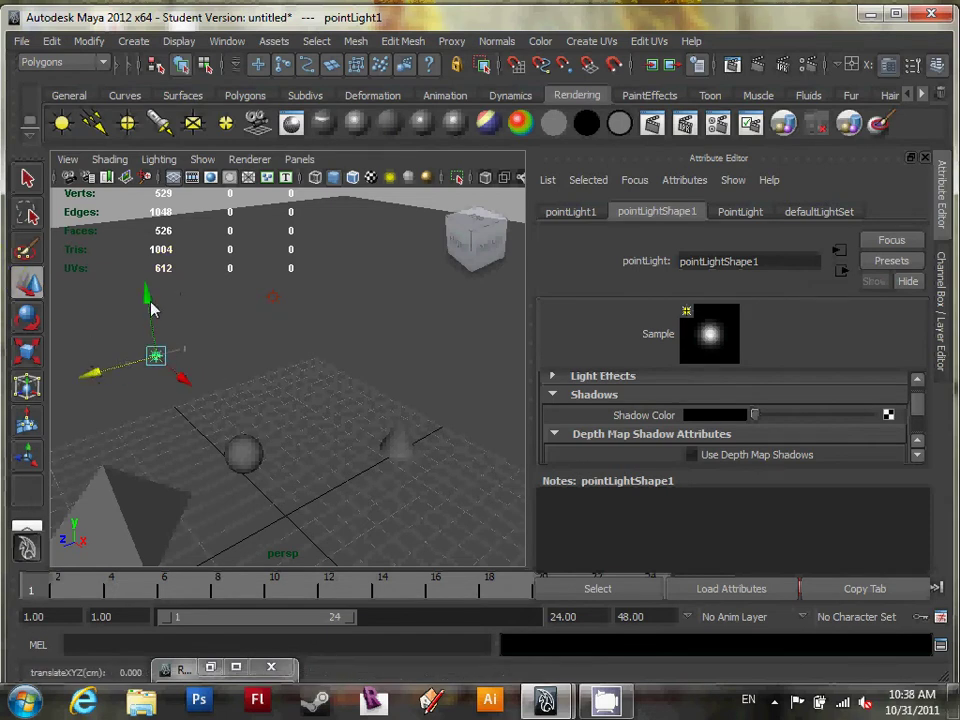
key(7)
alt+drag(253, 343, 237, 349)
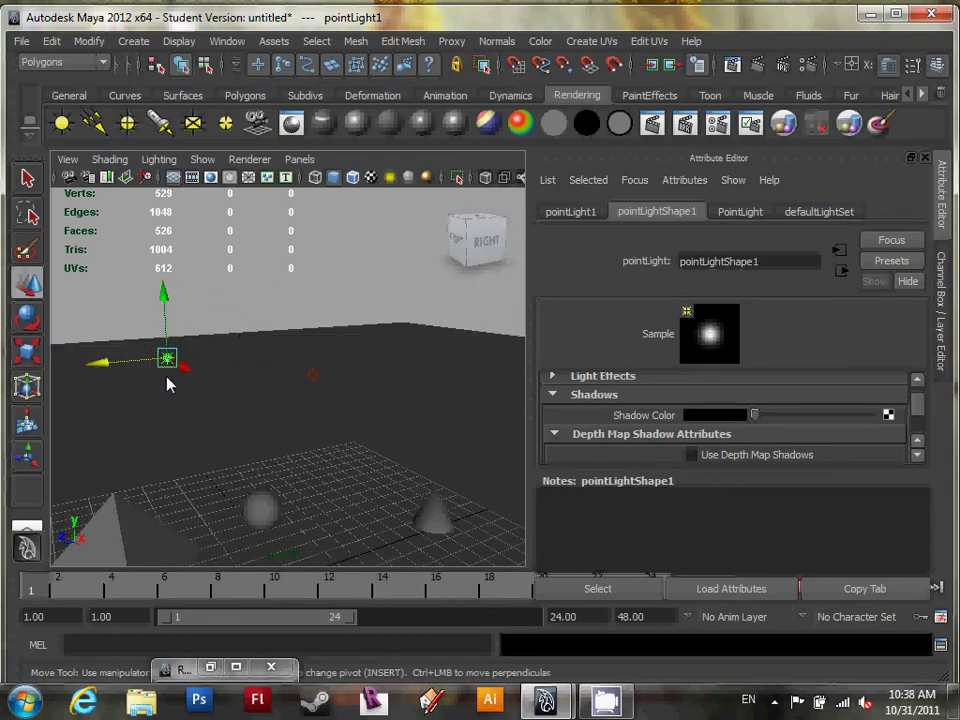
scroll(168, 383, up, 2)
alt+drag(168, 383, 229, 394)
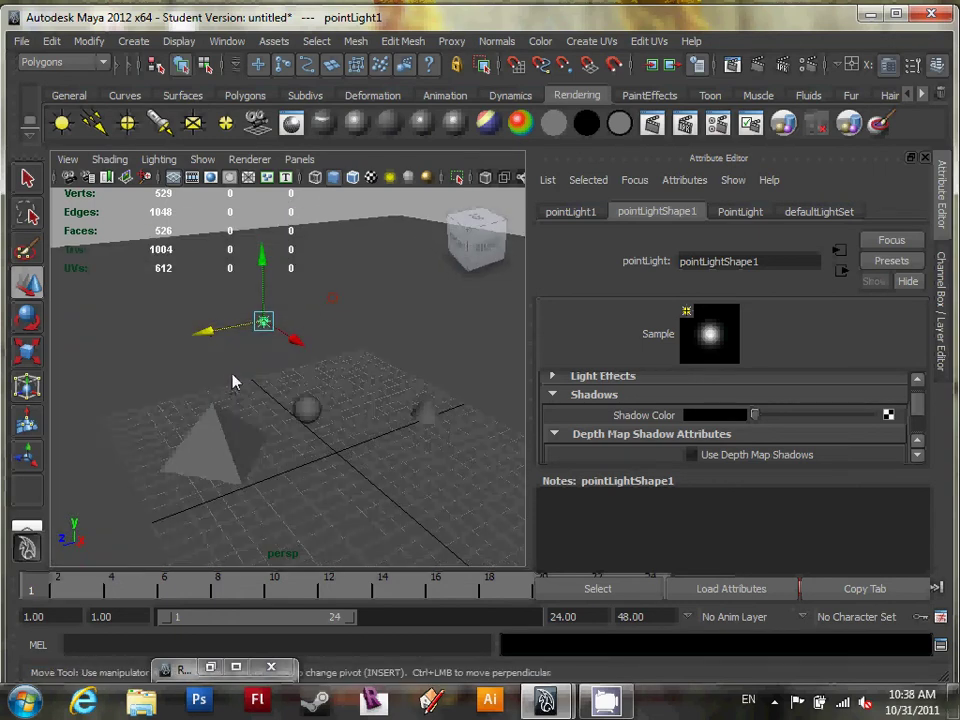
scroll(232, 381, down, 3)
alt+drag(206, 377, 222, 353)
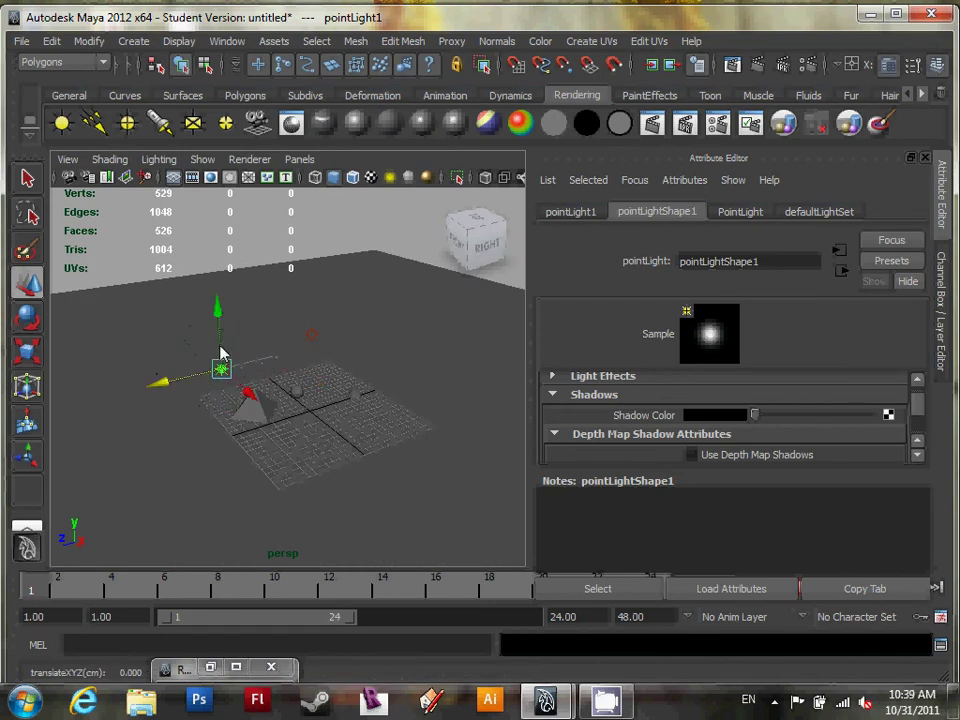
Step: Render the zoomed-out scene and narrow the Render View window so the point light's attributes stay uncovered
scroll(921, 463, down, 1)
click(917, 448)
scroll(917, 455, up, 4)
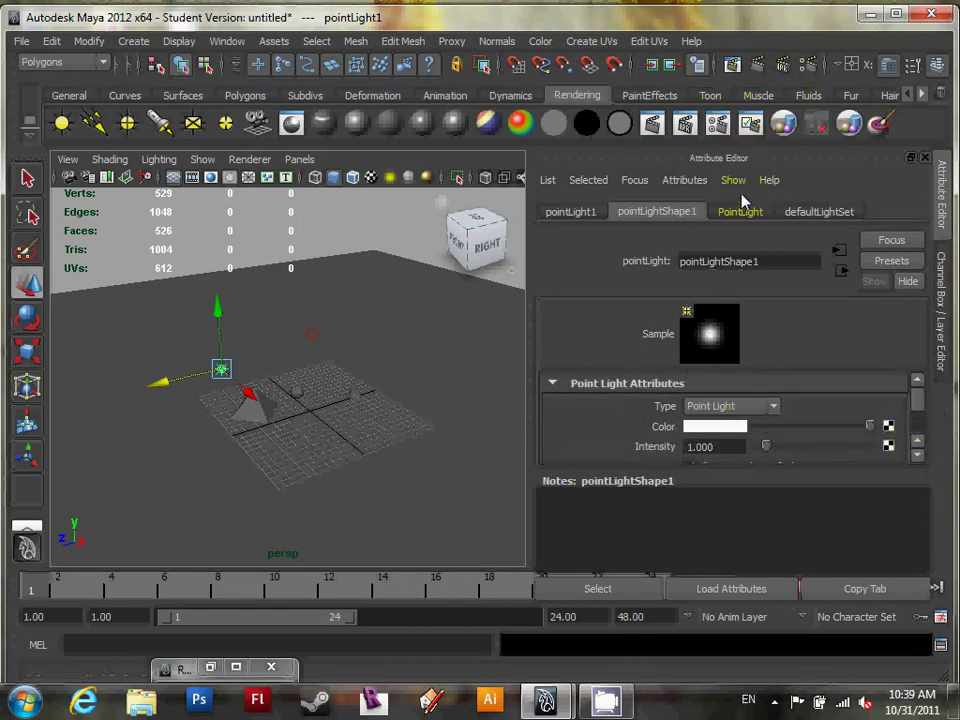
click(735, 64)
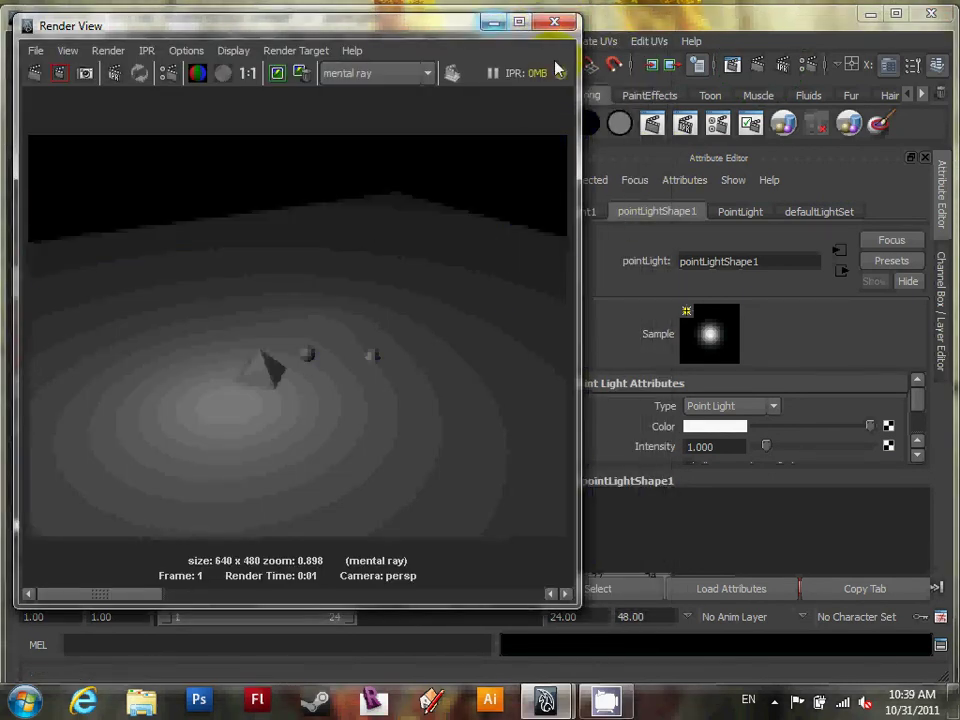
drag(580, 85, 470, 85)
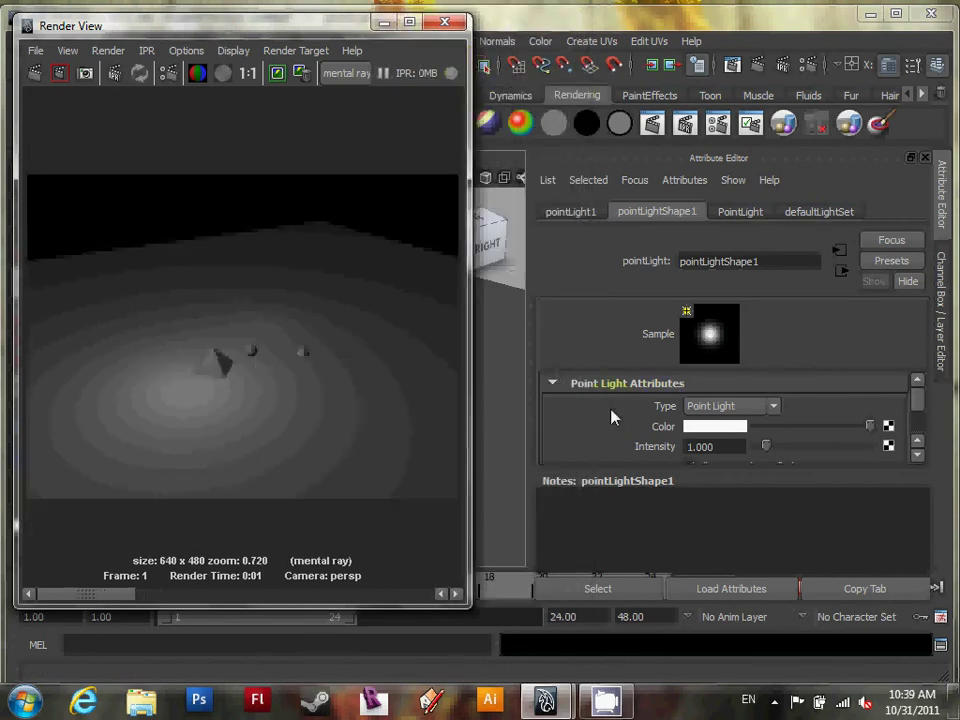
Step: Change the point light's colour to a warm orange with hue 32 and saturation 0.490, and render the scene
click(707, 430)
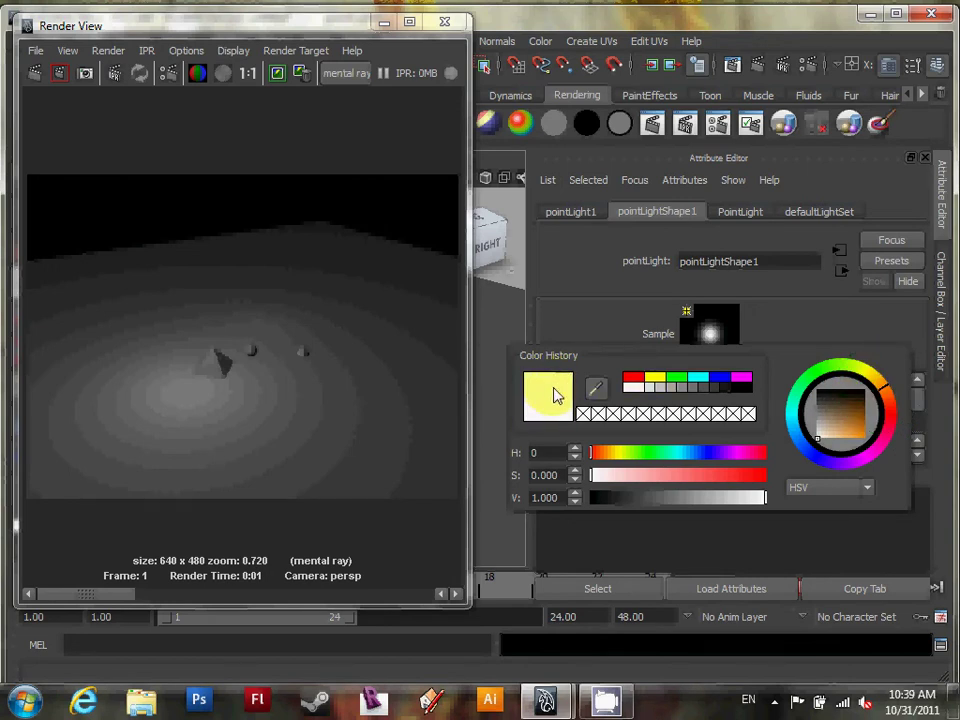
click(822, 441)
drag(822, 441, 842, 447)
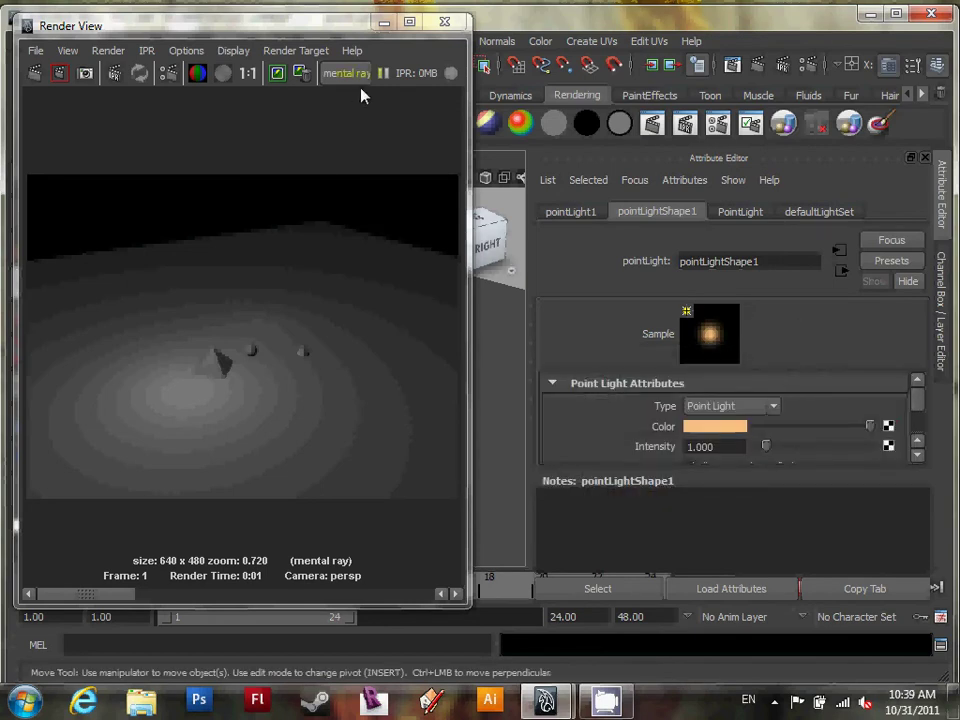
click(34, 74)
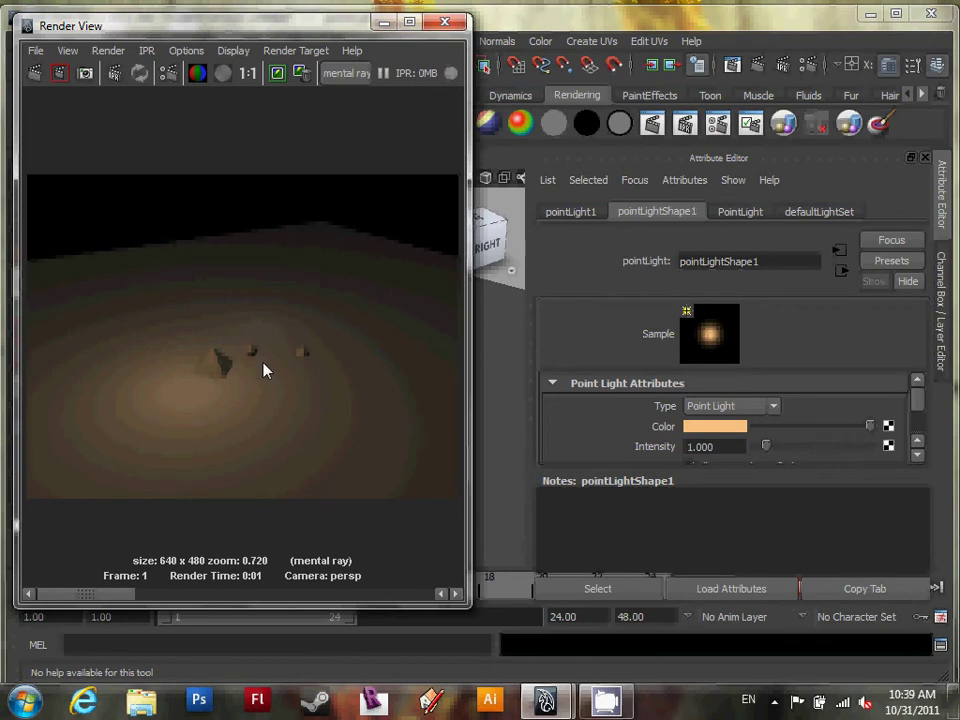
Step: Lighten the point light's colour to a paler orange and render the scene again, minimising the Render View when done
click(726, 428)
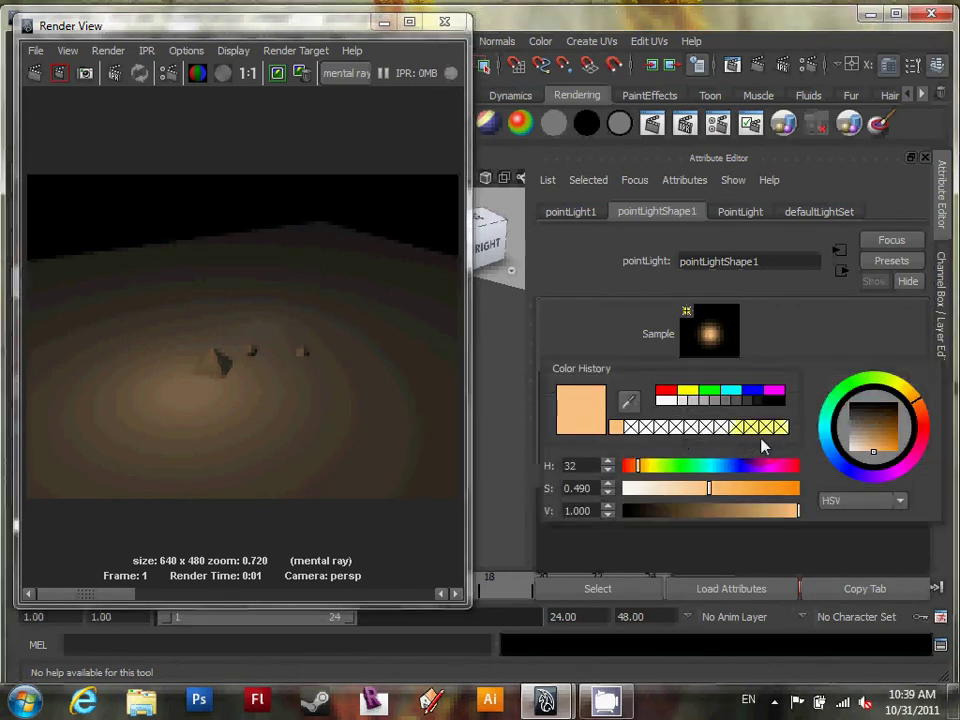
click(870, 453)
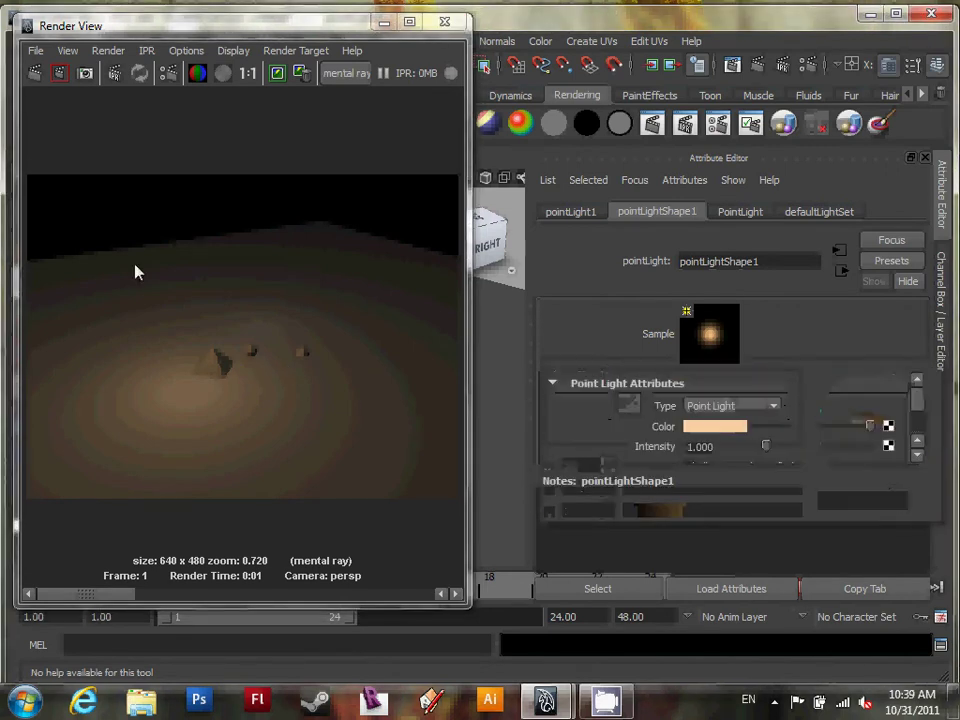
click(35, 73)
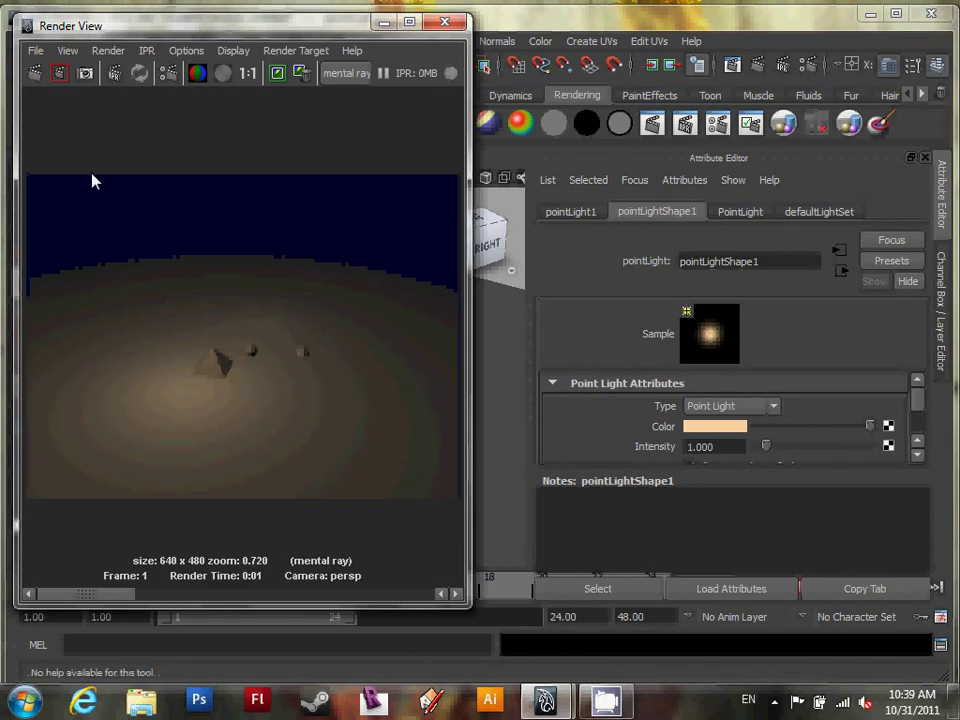
click(383, 22)
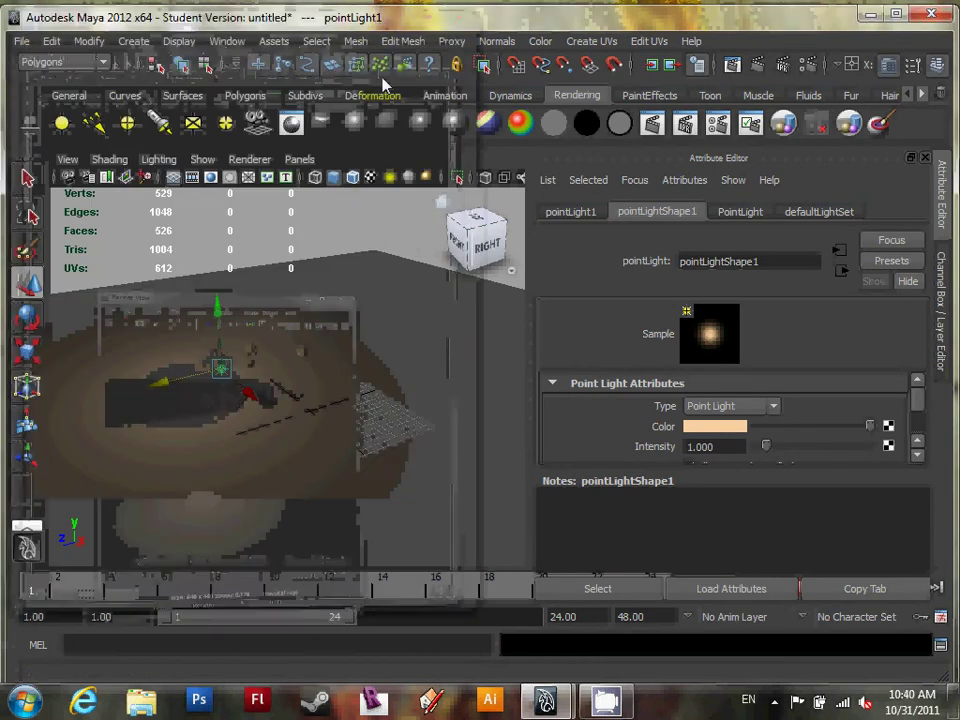
Step: Select the ambient light above the grid and change its colour to a light blue
click(62, 122)
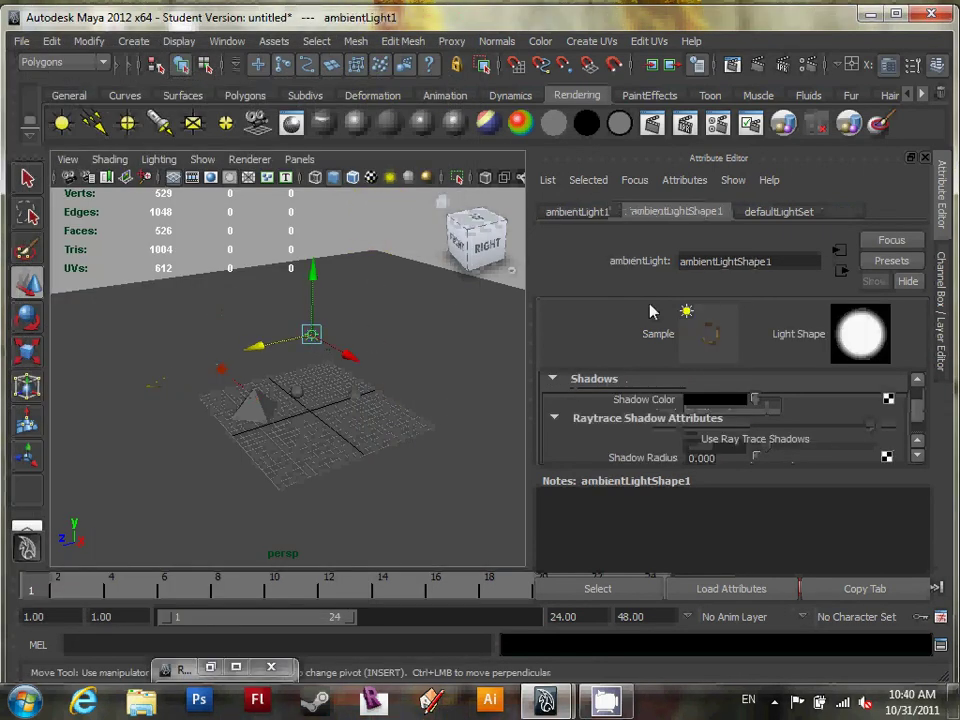
scroll(921, 420, up, 3)
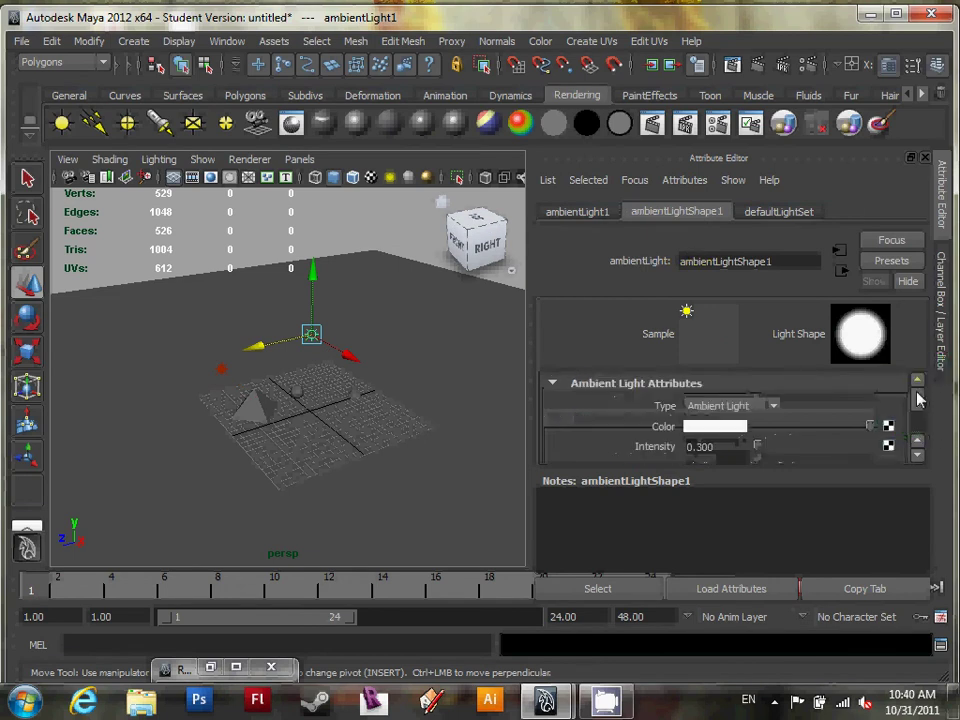
click(700, 428)
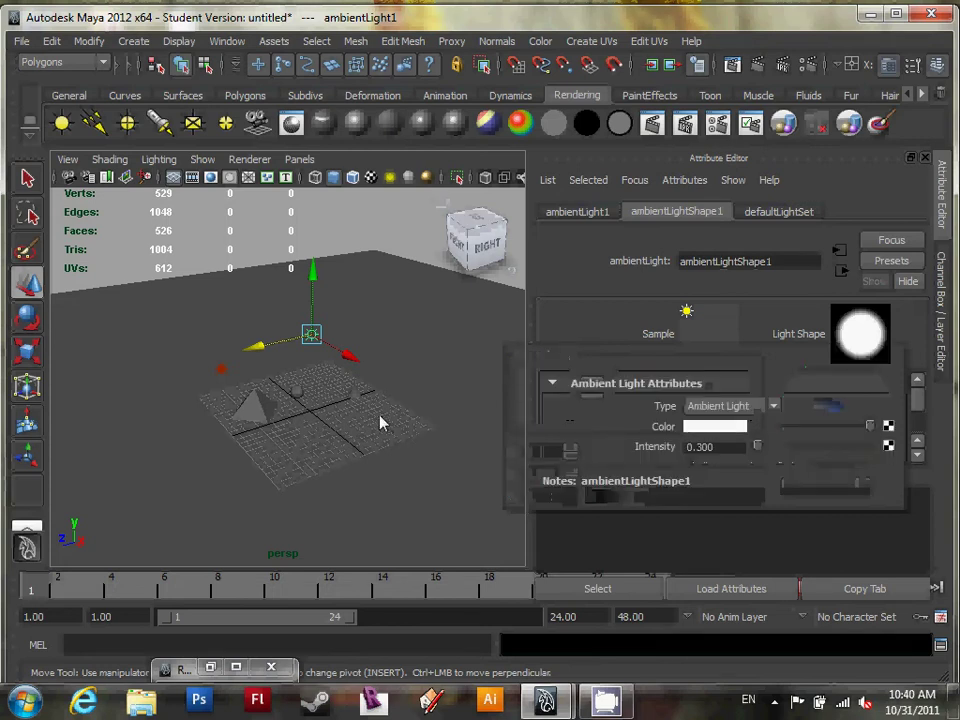
alt+drag(316, 372, 320, 358)
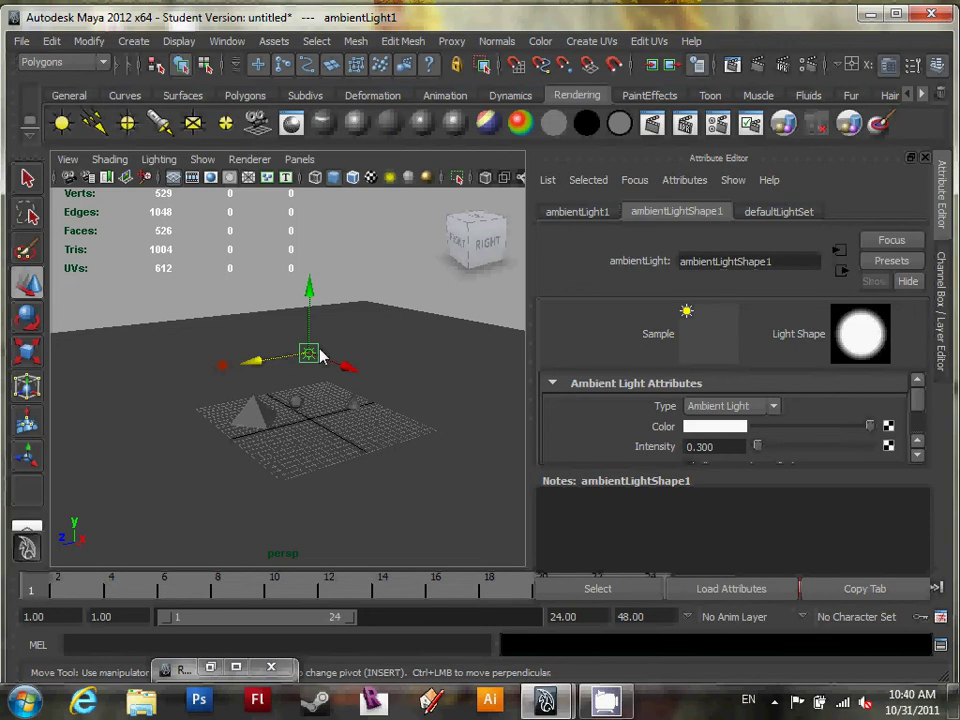
scroll(293, 355, up, 3)
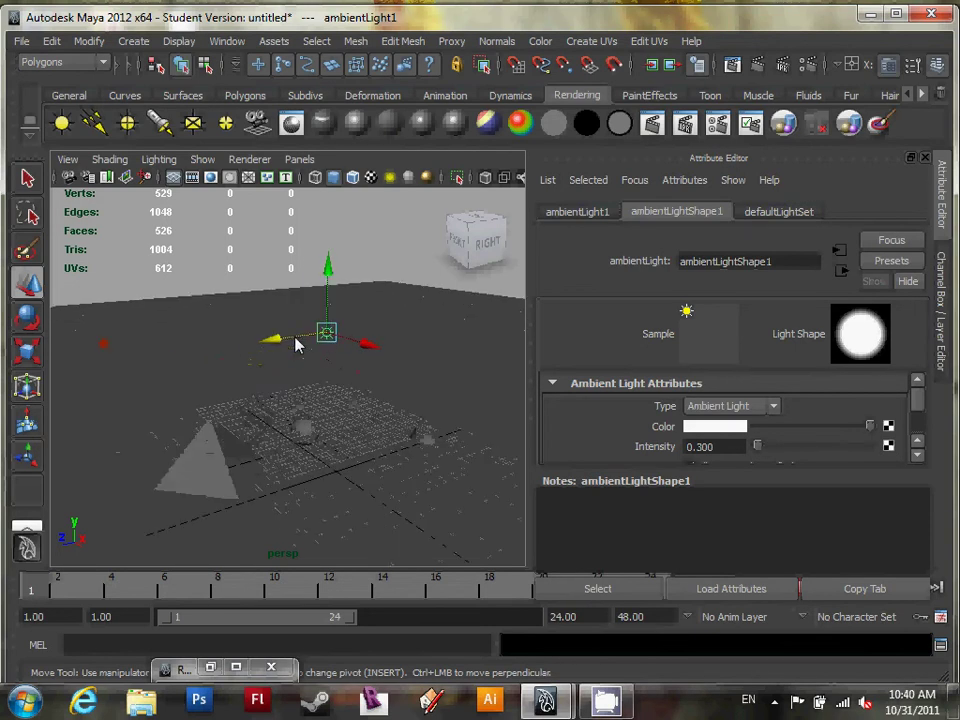
alt+drag(297, 345, 300, 378)
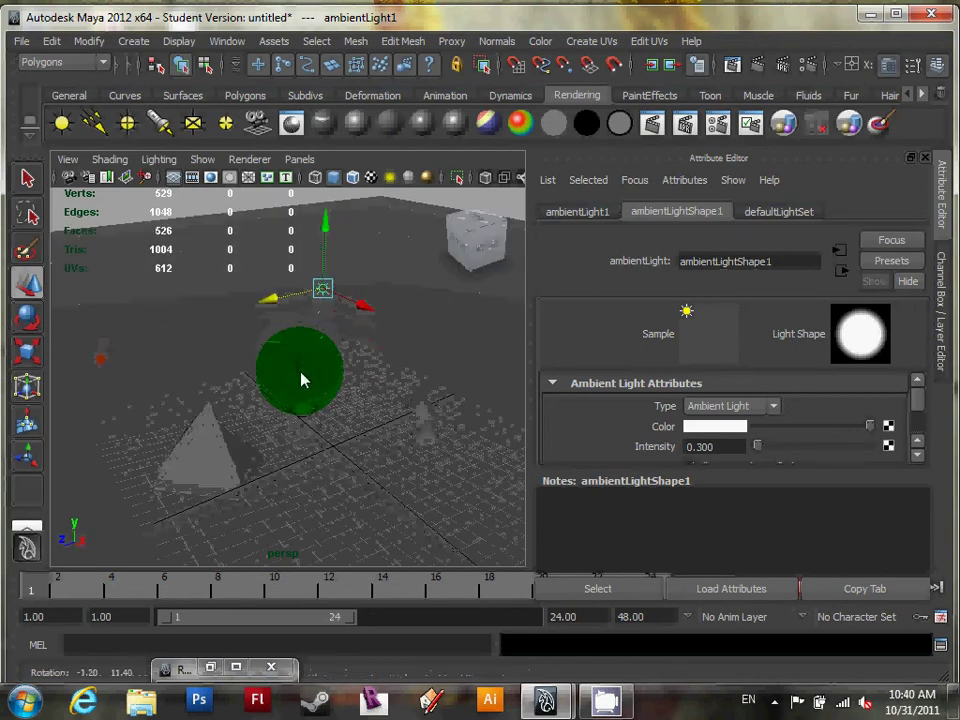
click(705, 440)
click(797, 454)
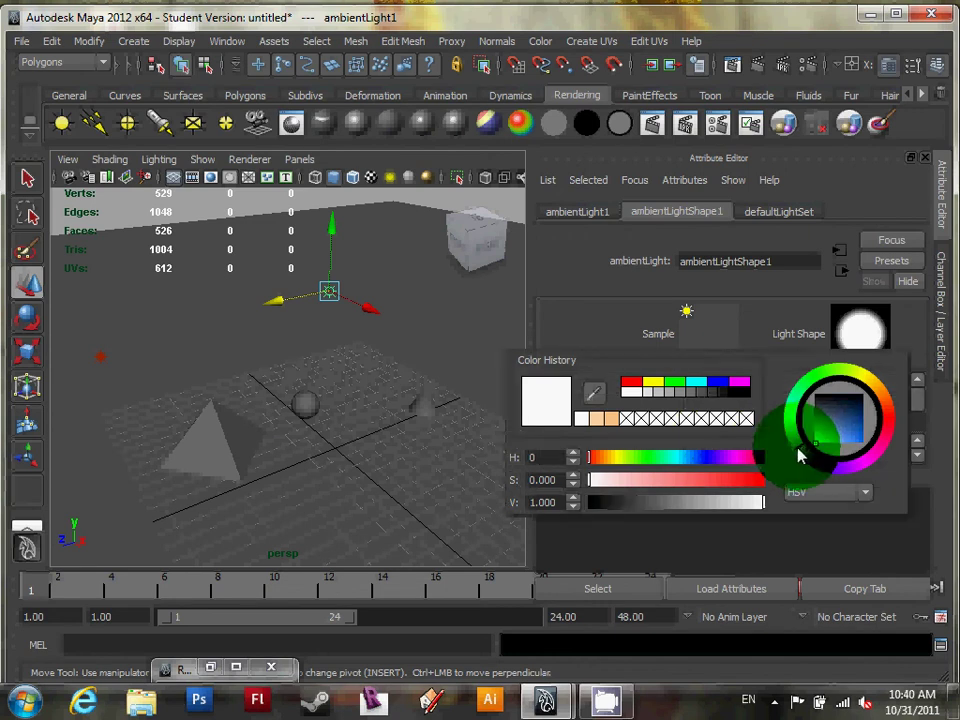
click(833, 443)
drag(833, 443, 806, 461)
click(800, 460)
Step: Render the scene from a slightly turned view to check the blue ambient light, and minimise the Render View
alt+drag(403, 325, 336, 401)
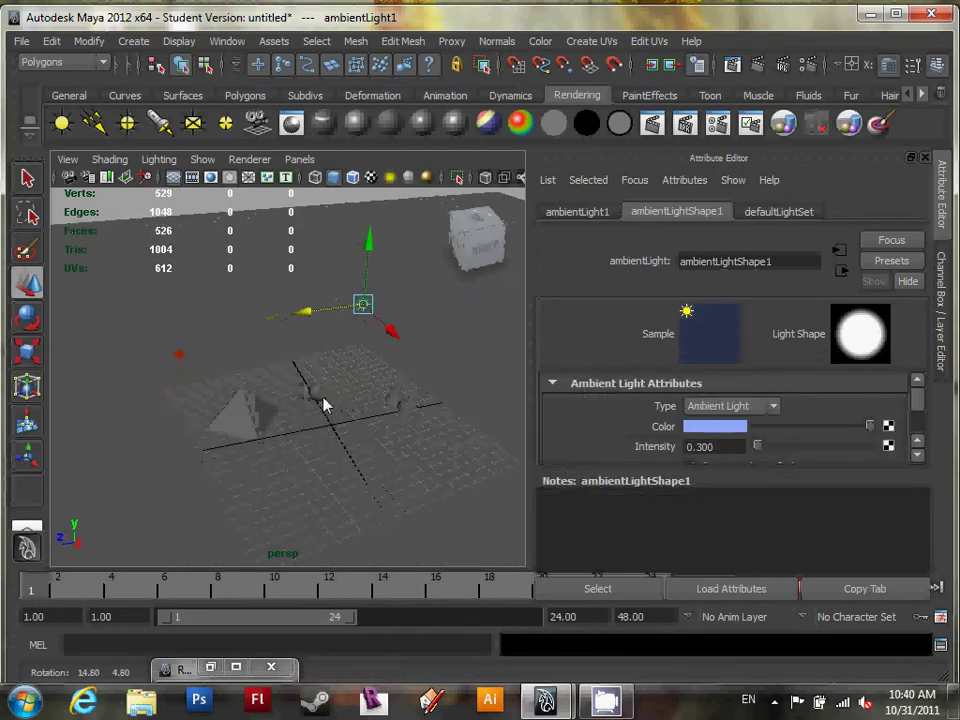
click(758, 64)
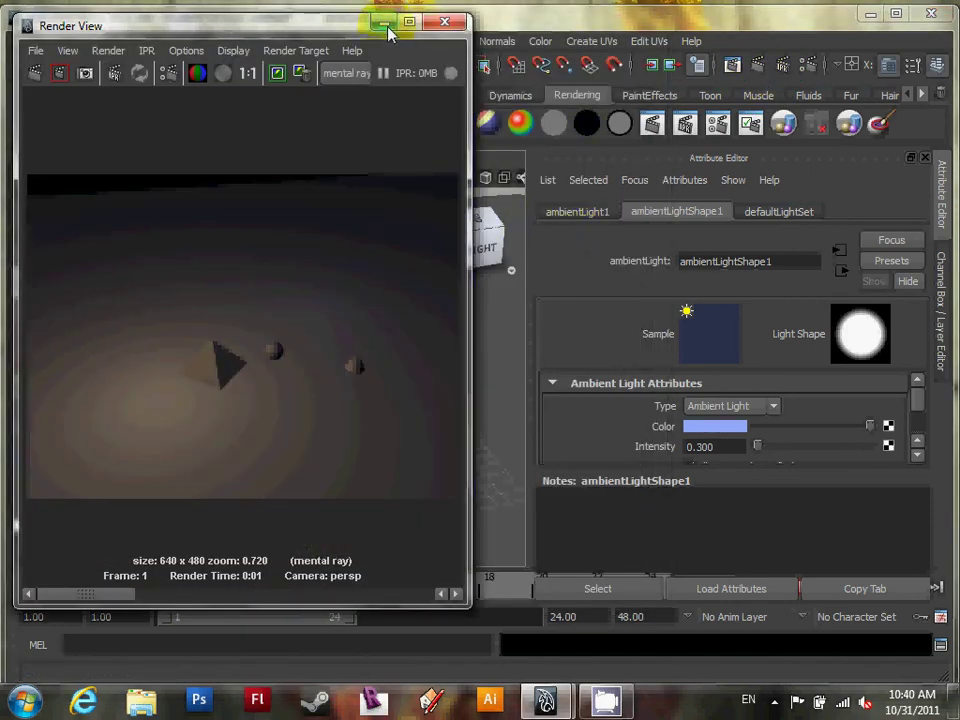
click(386, 25)
Step: Select the point light, set its intensity to 1.25 and test-render the brighter scene
click(182, 352)
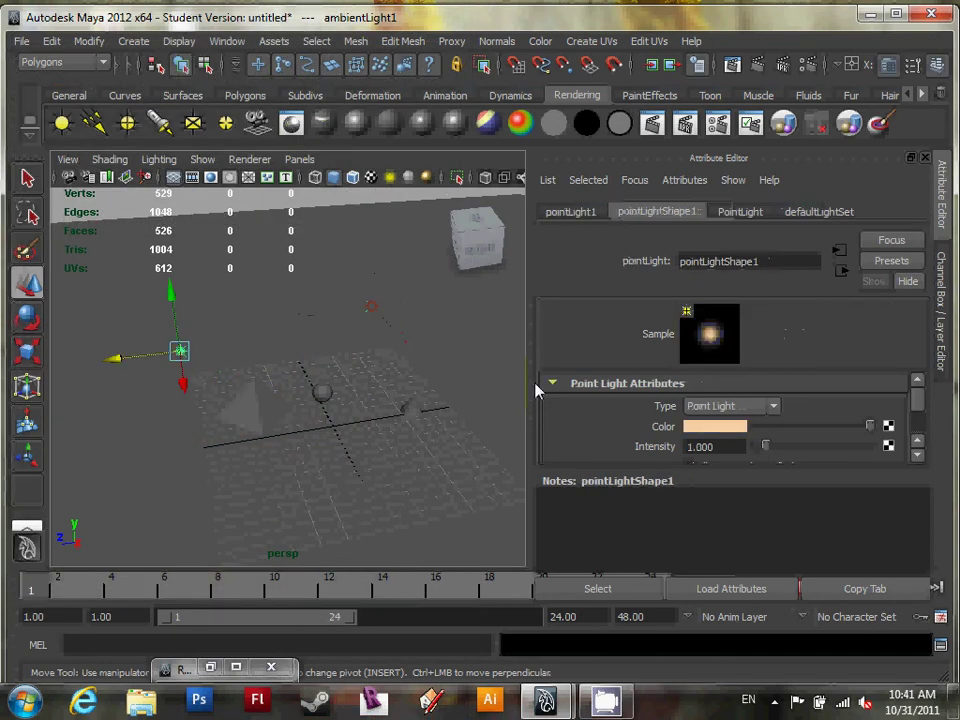
text(1.25)
key(Return)
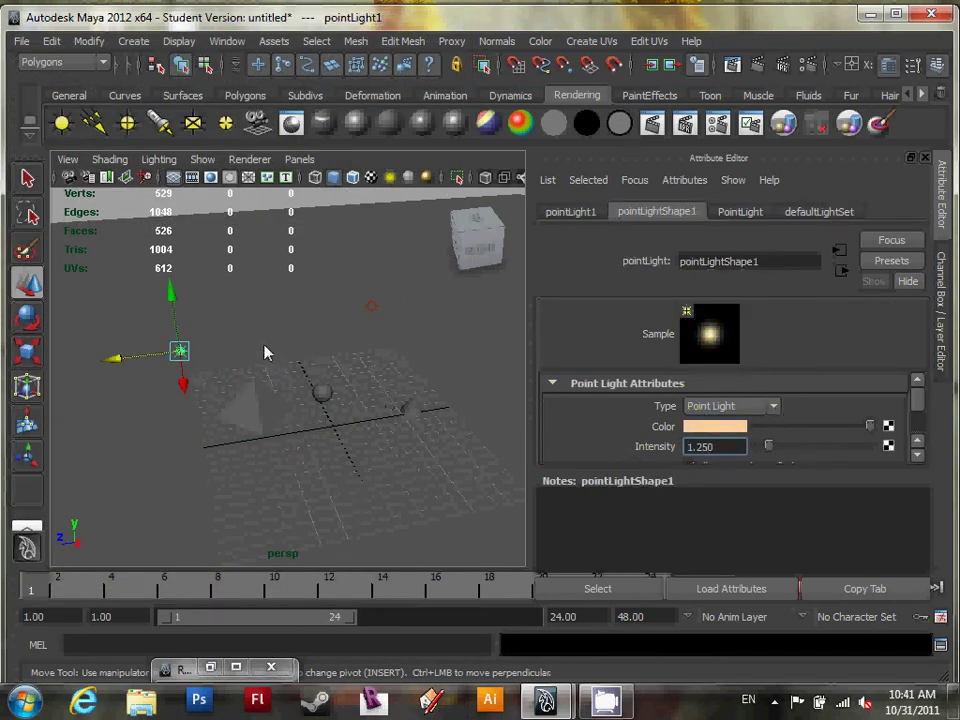
click(763, 66)
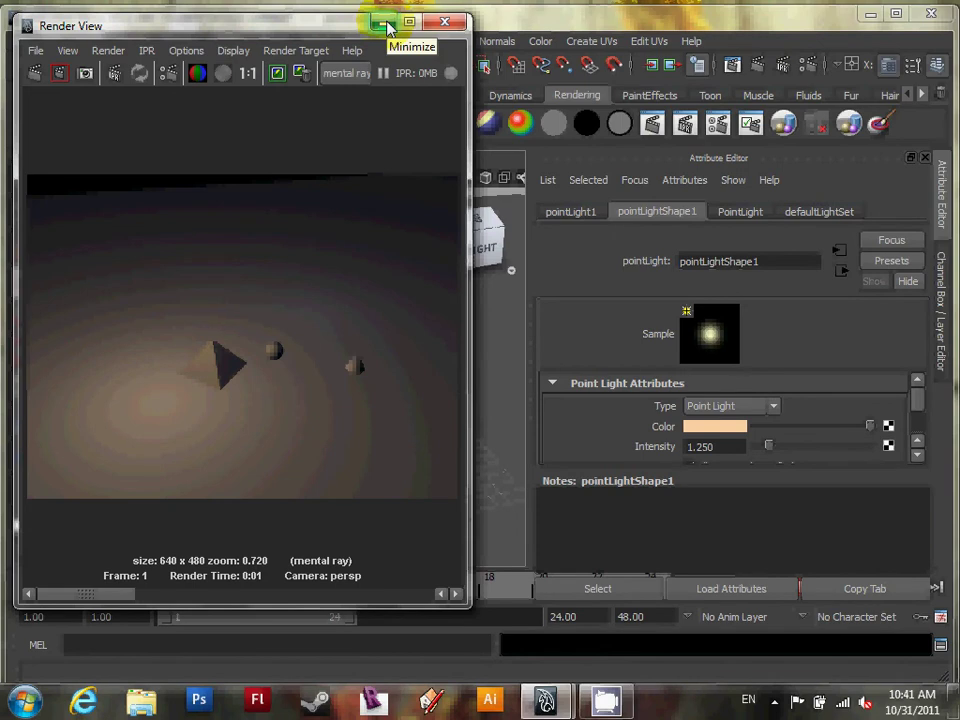
mouse_move(328, 27)
mouse_down()
mouse_move(345, 24)
mouse_move(323, 25)
mouse_up()
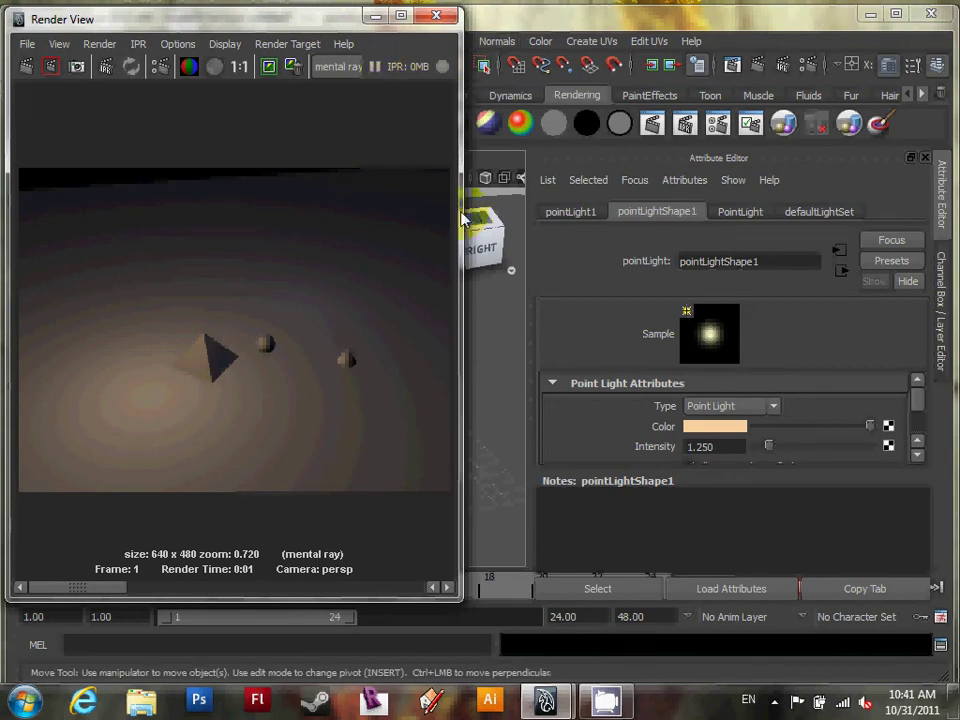
click(375, 15)
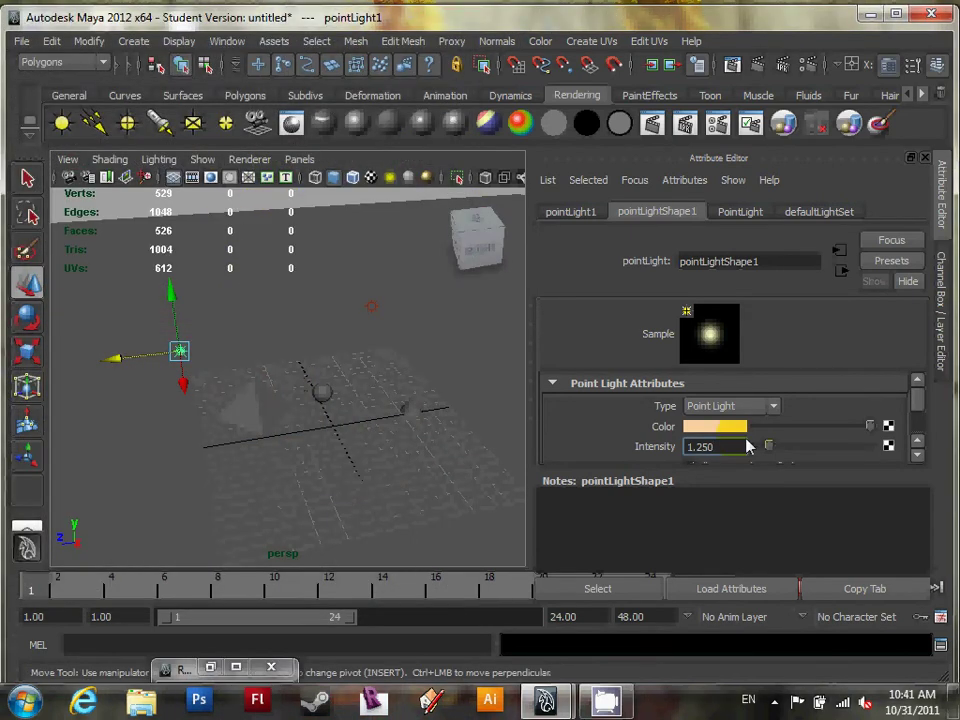
Step: Enable ray trace shadows for the point light and set its light radius to 2
scroll(917, 455, down, 5)
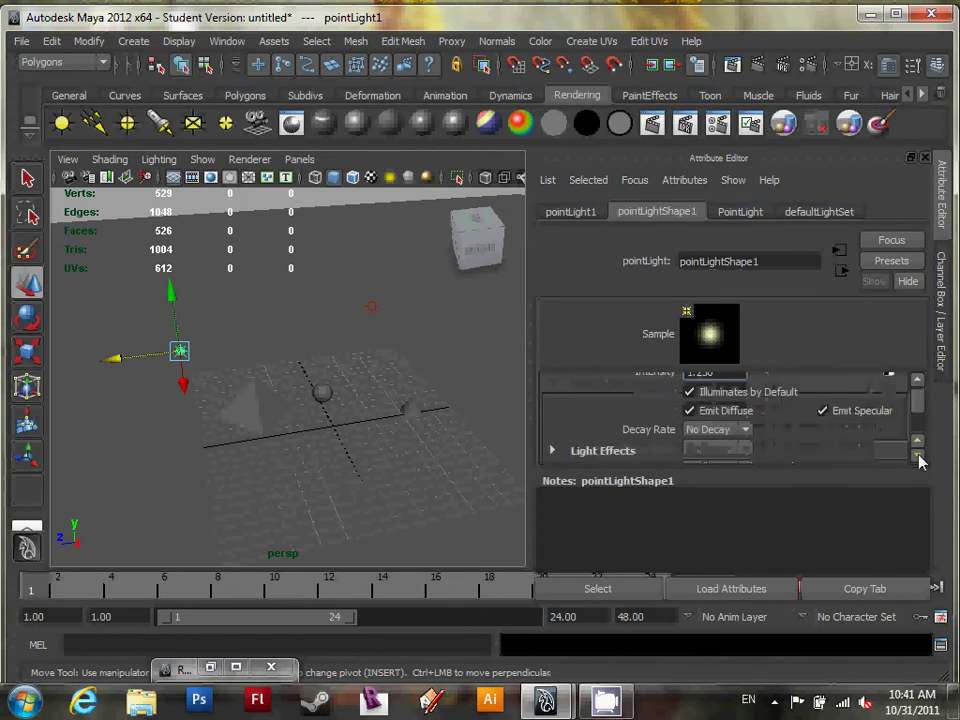
scroll(725, 450, down, 6)
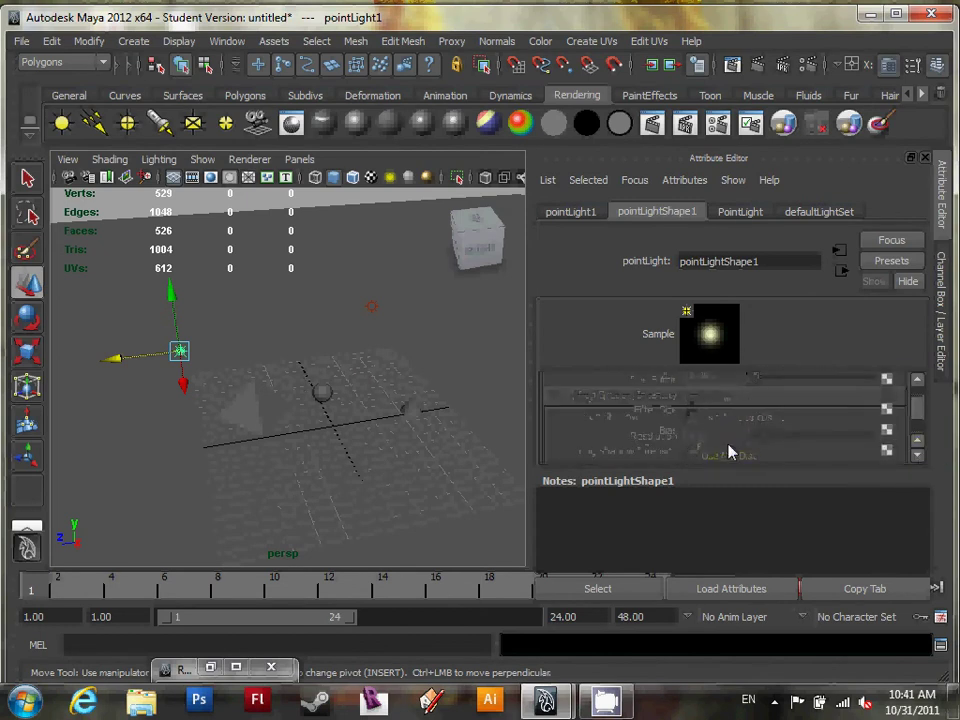
scroll(728, 452, down, 2)
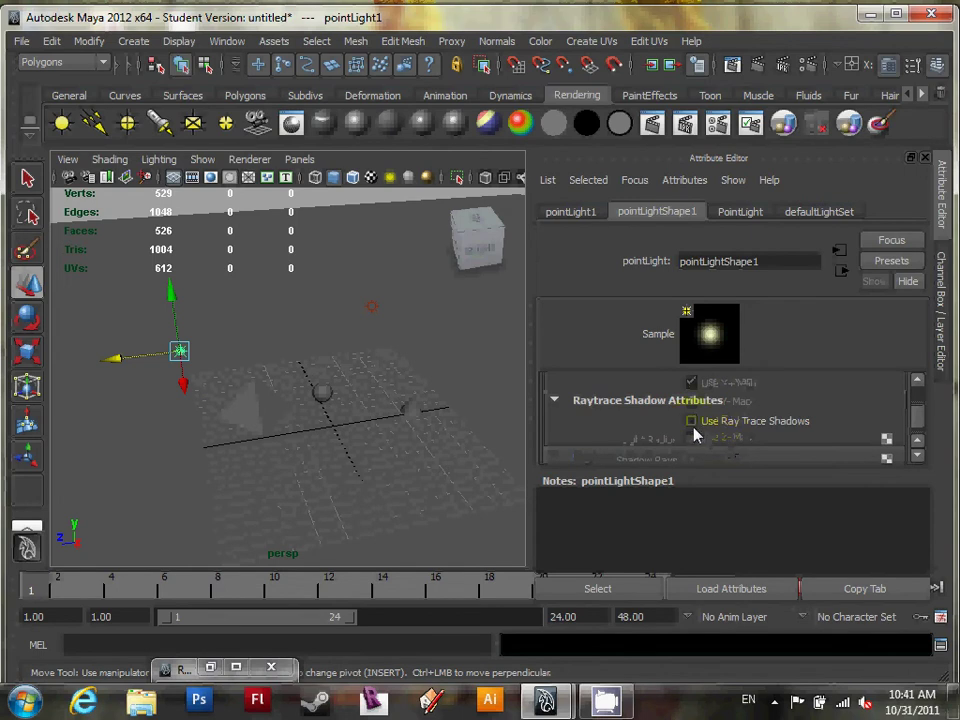
click(692, 421)
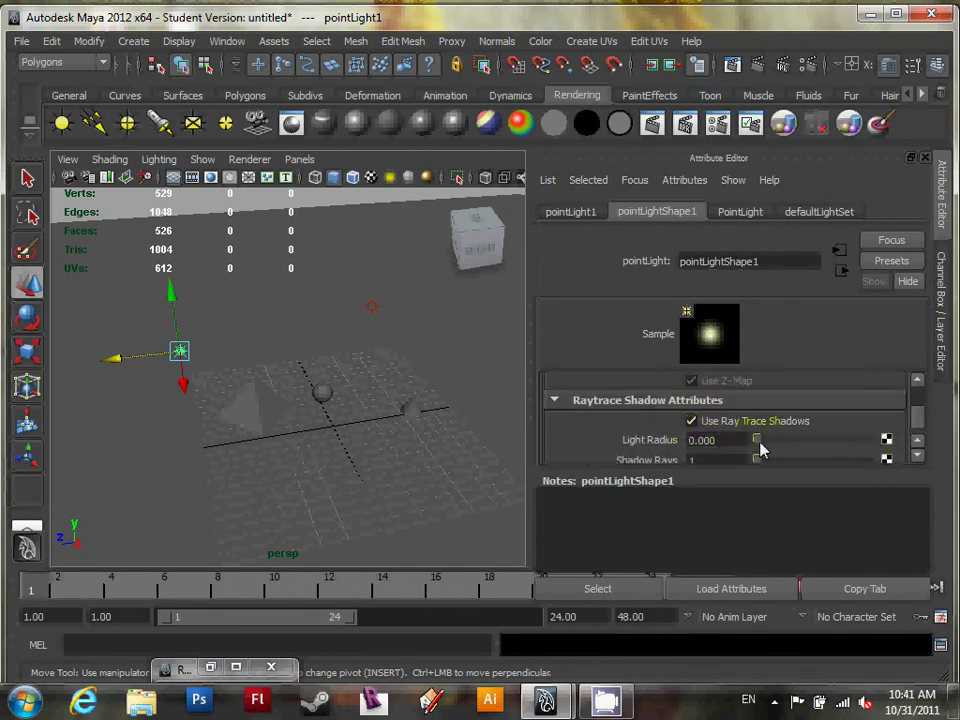
click(712, 441)
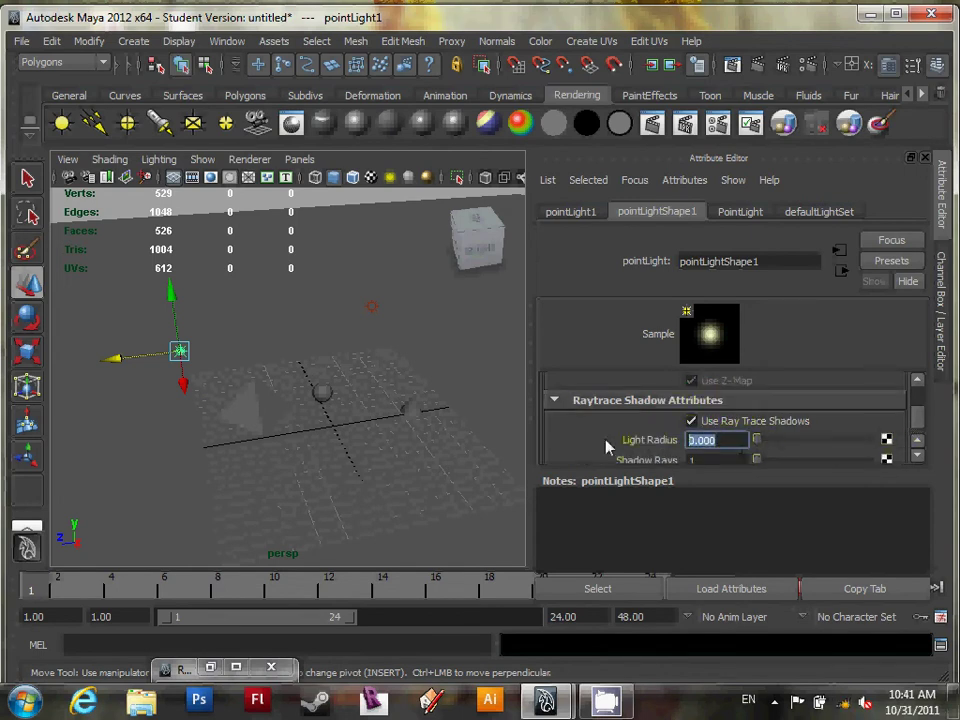
text(2)
key(Return)
Step: Set the point light's shadow rays to 8, render the scene and inspect the object shadows at higher magnification
scroll(705, 460, down, 1)
click(706, 407)
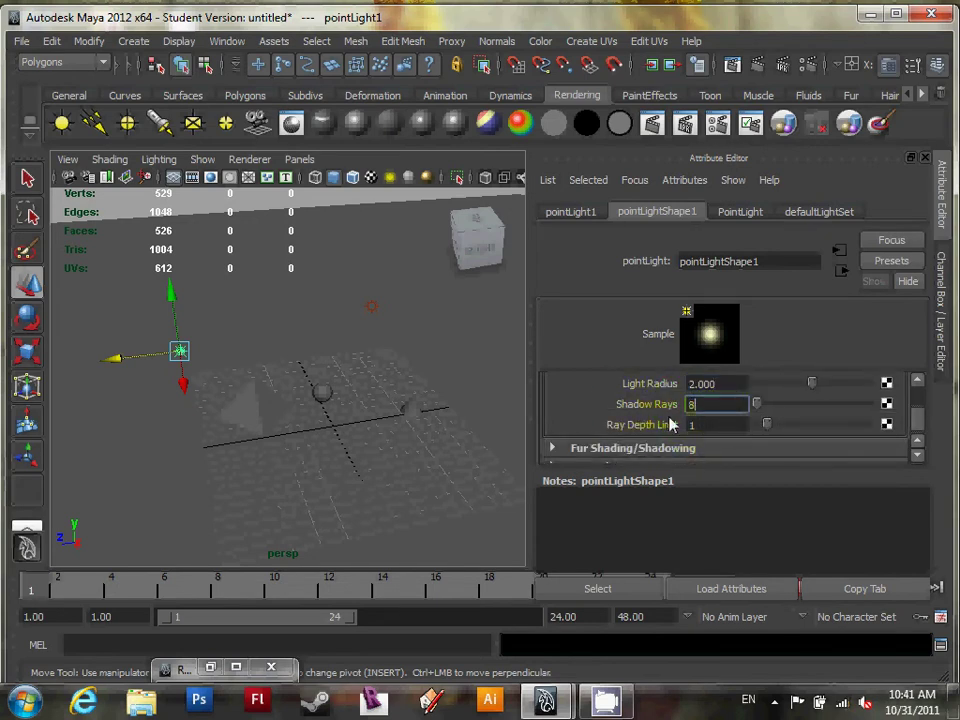
click(758, 65)
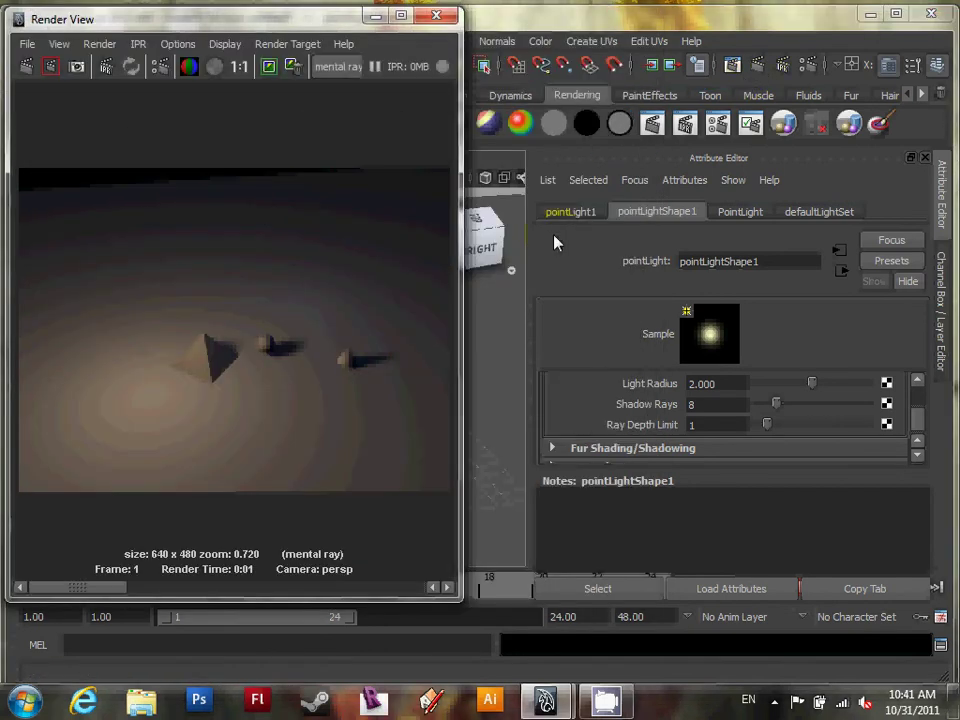
scroll(288, 361, up, 4)
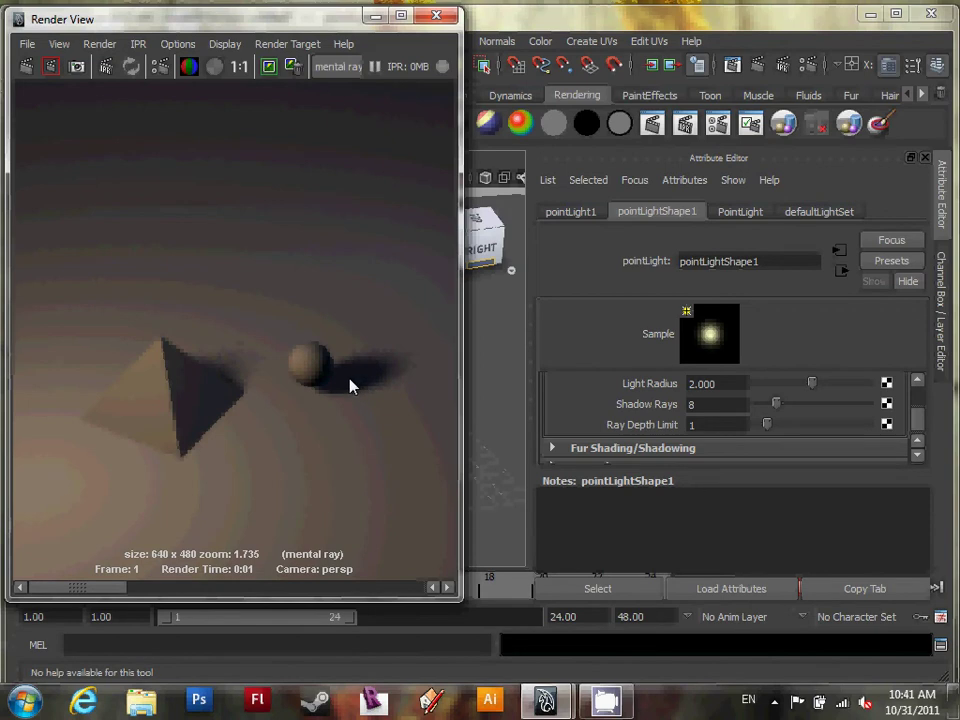
scroll(350, 386, down, 1)
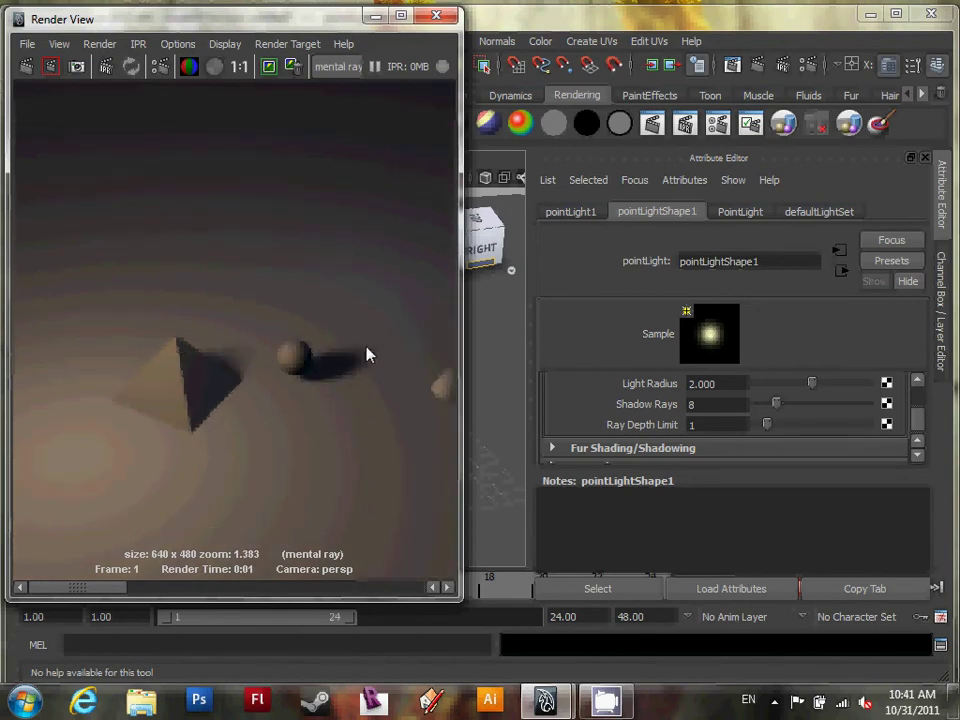
scroll(337, 362, down, 1)
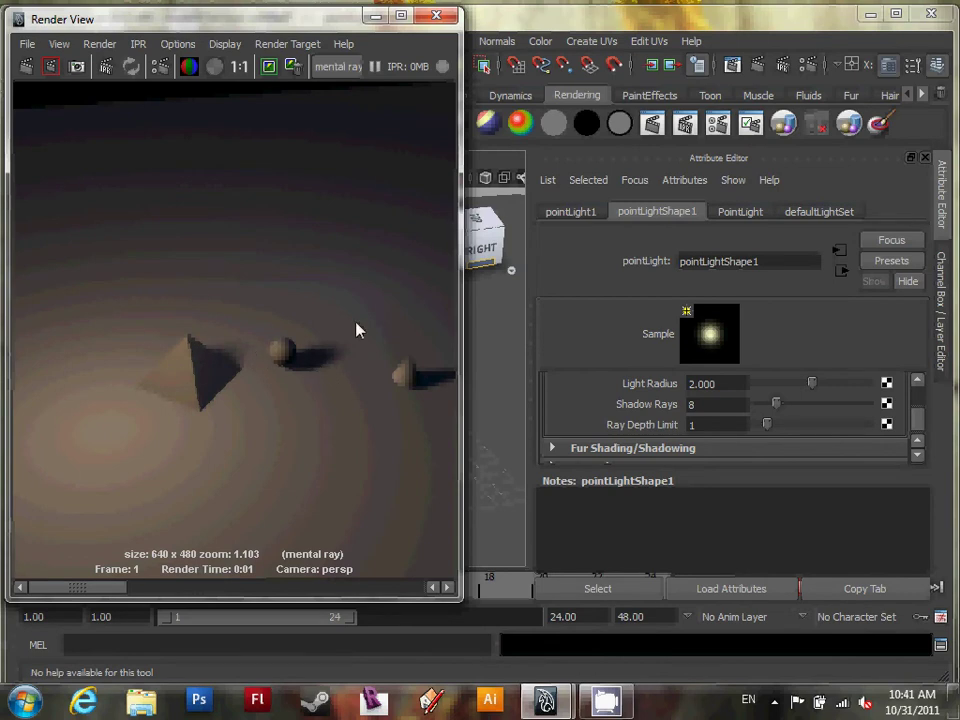
click(375, 16)
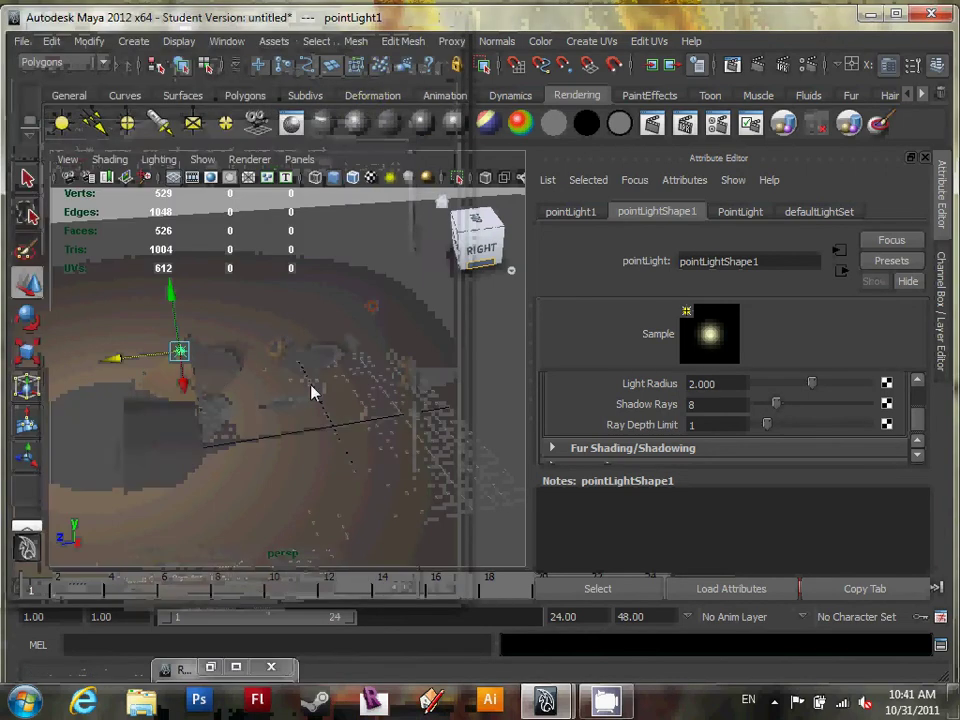
Step: Raise the point light's intensity to 2
alt+drag(342, 400, 323, 388)
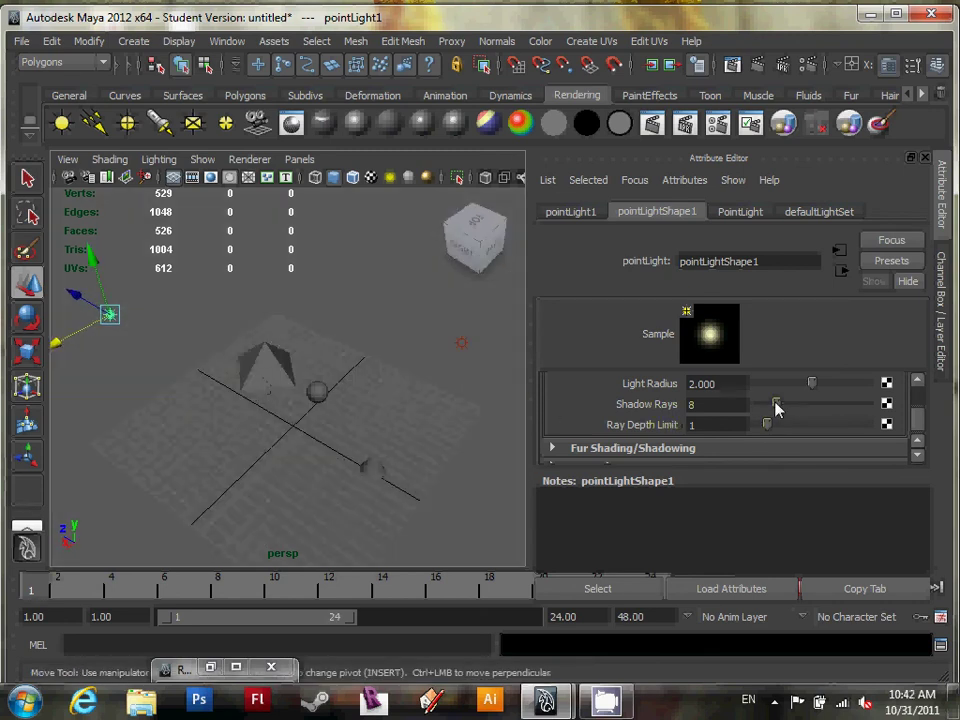
drag(920, 404, 919, 388)
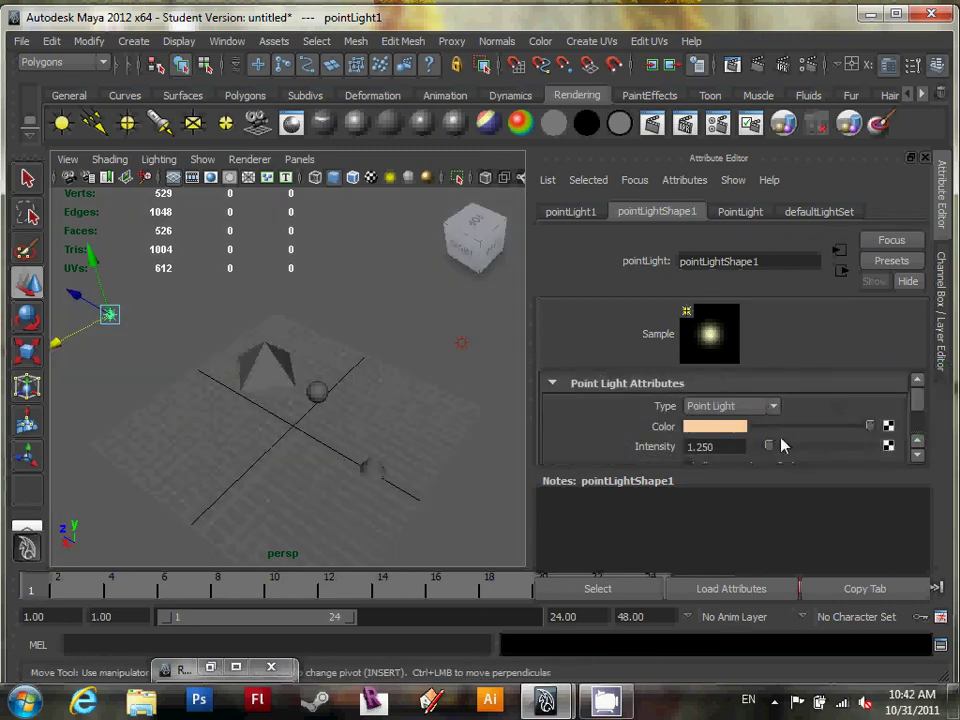
double_click(718, 448)
text(2)
key(Return)
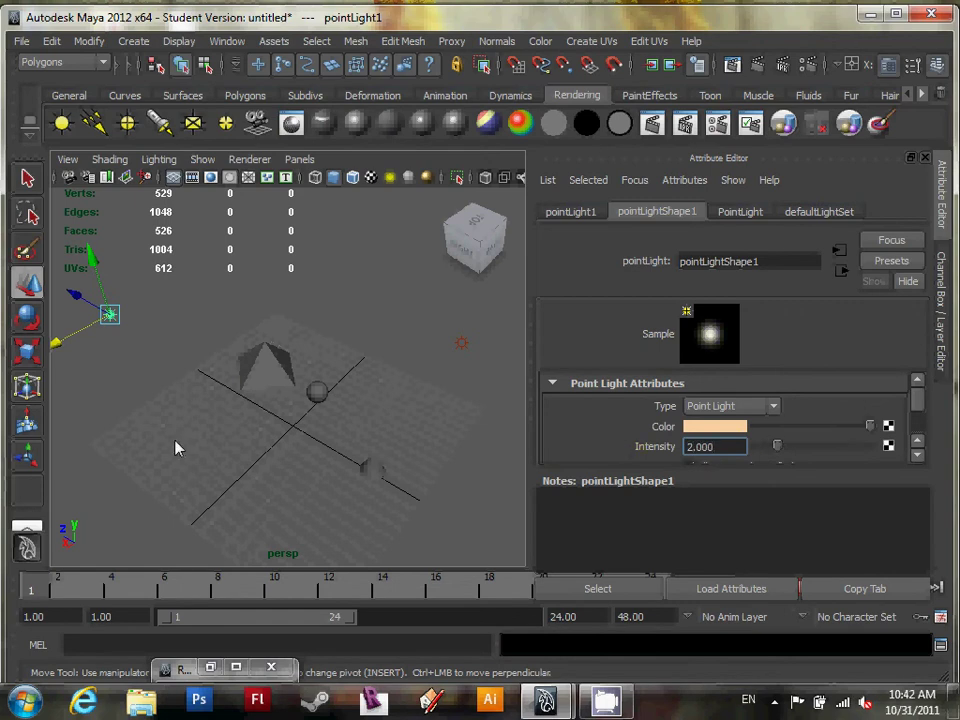
Step: Test-render the scene with the brighter point light, once from the current view and once from a different camera angle
click(762, 65)
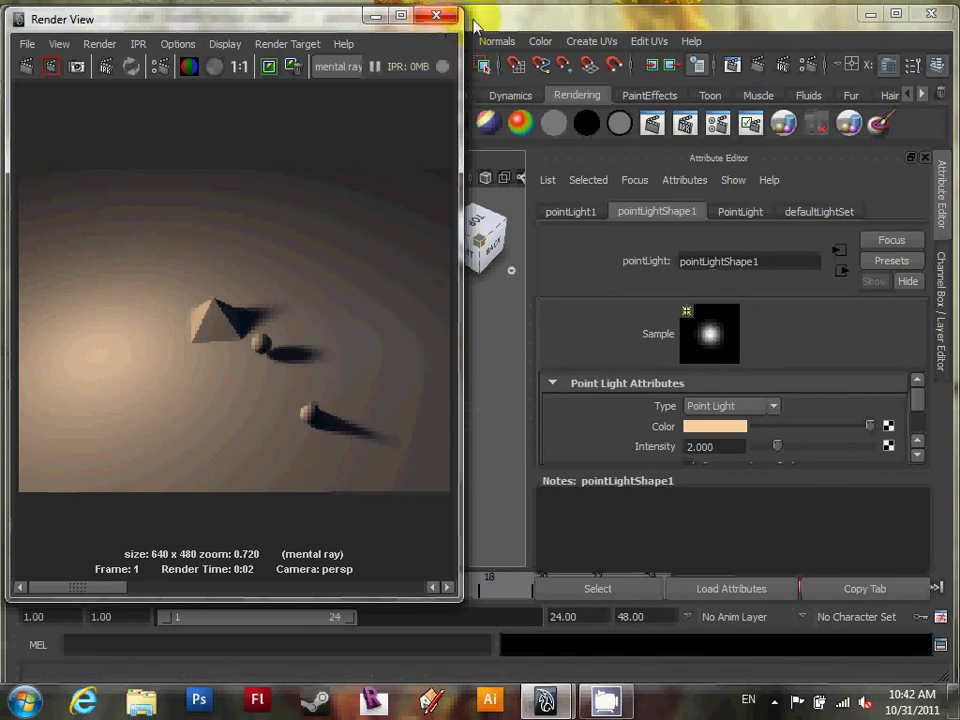
click(375, 16)
click(310, 400)
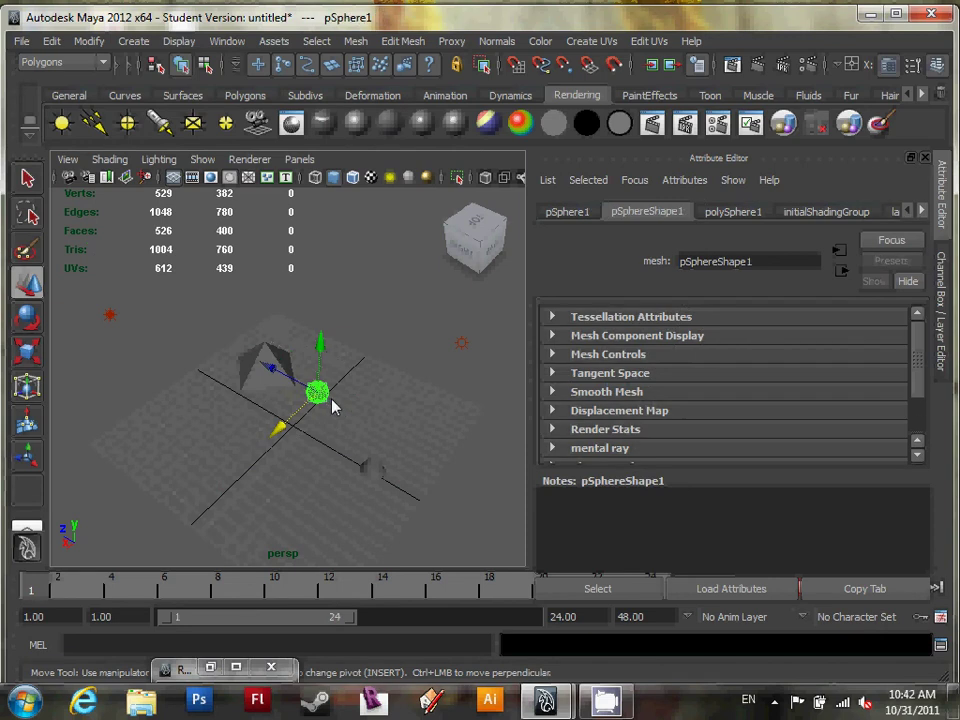
key(7)
drag(428, 347, 182, 421)
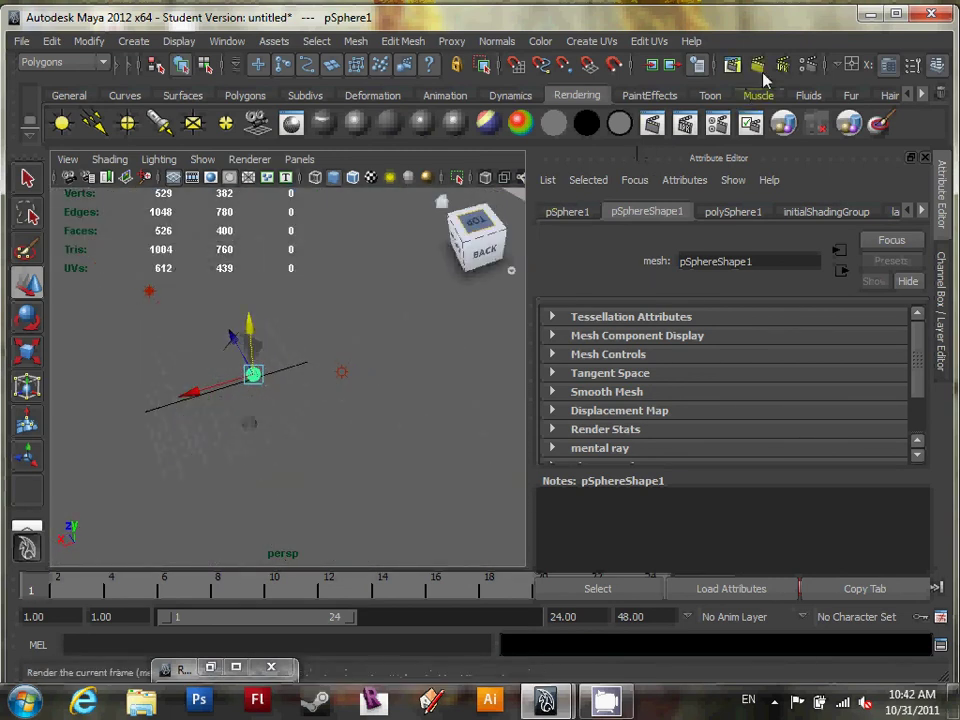
click(701, 126)
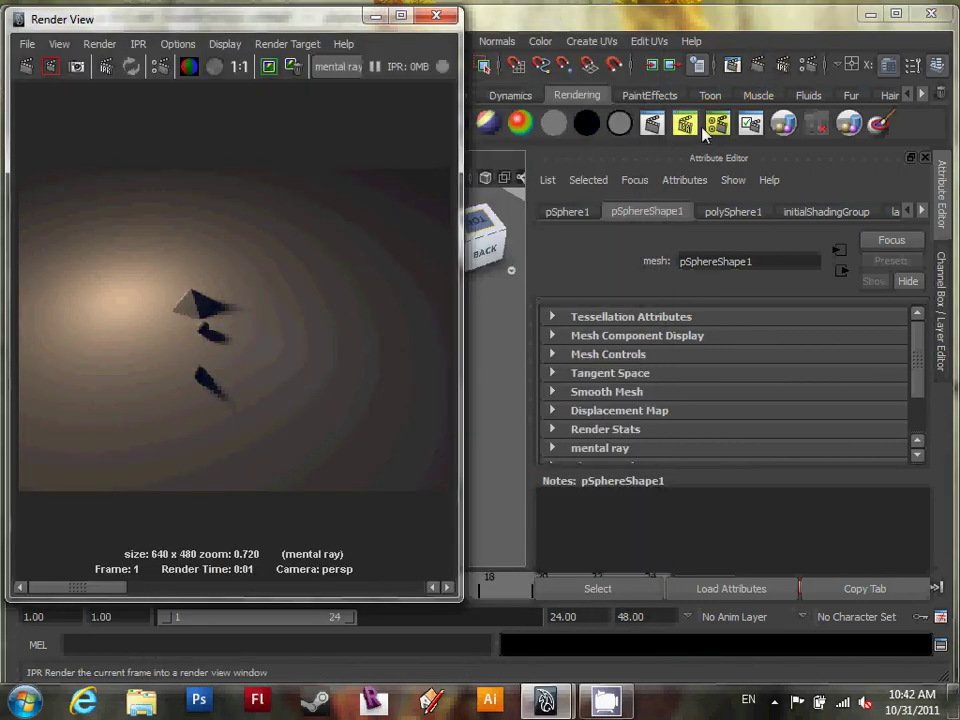
scroll(165, 313, down, 1)
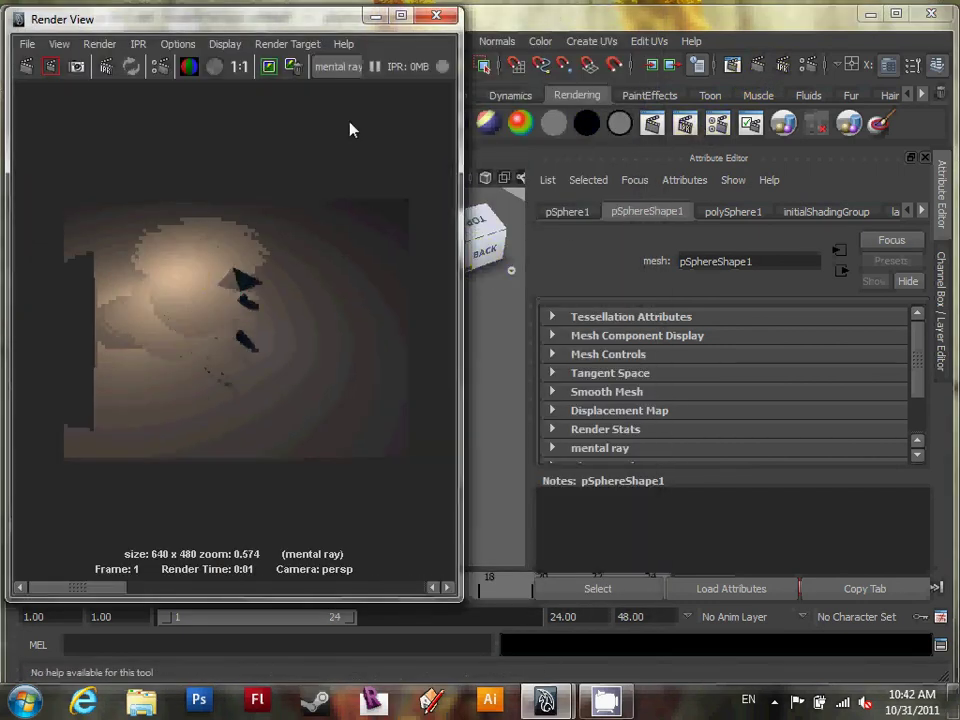
click(376, 18)
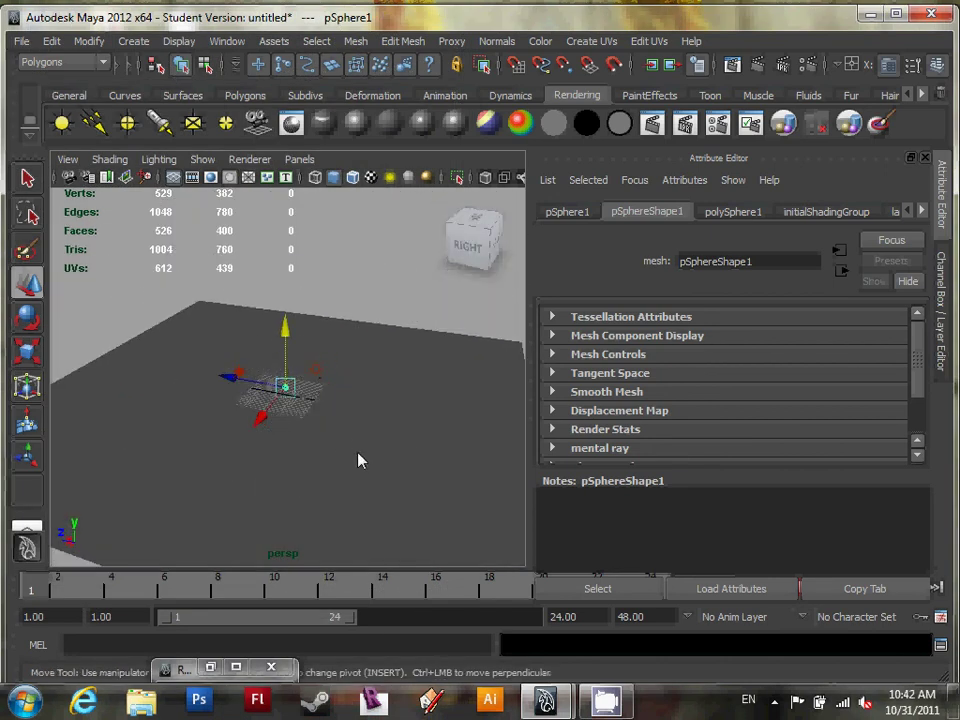
Step: Duplicate the ground plane and move the copy straight up above the objects and lights as a ceiling
click(361, 448)
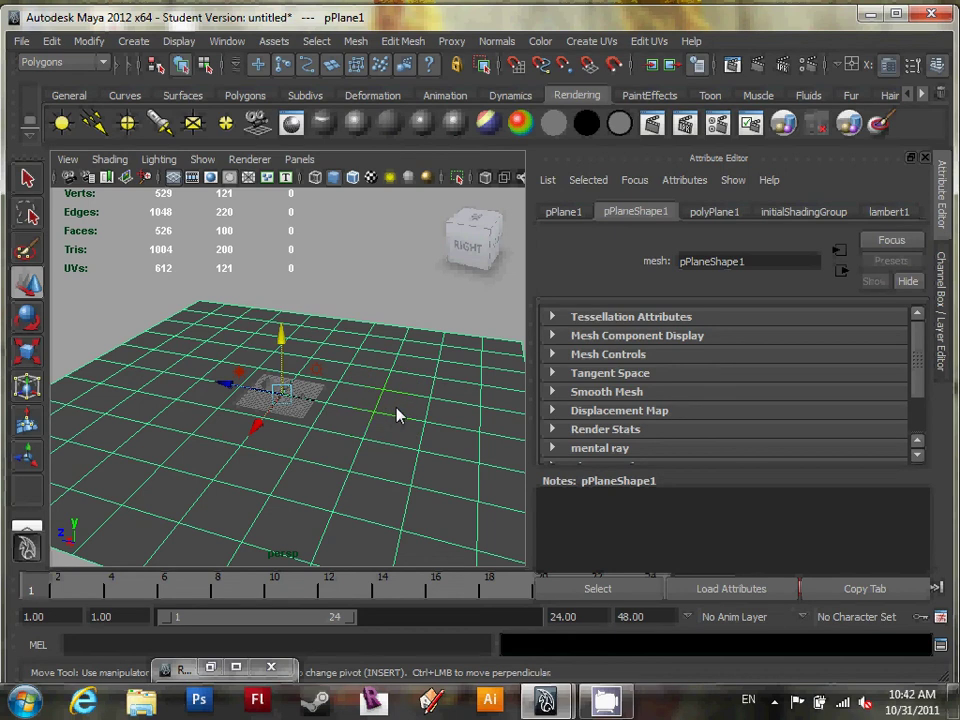
key(ctrl+d)
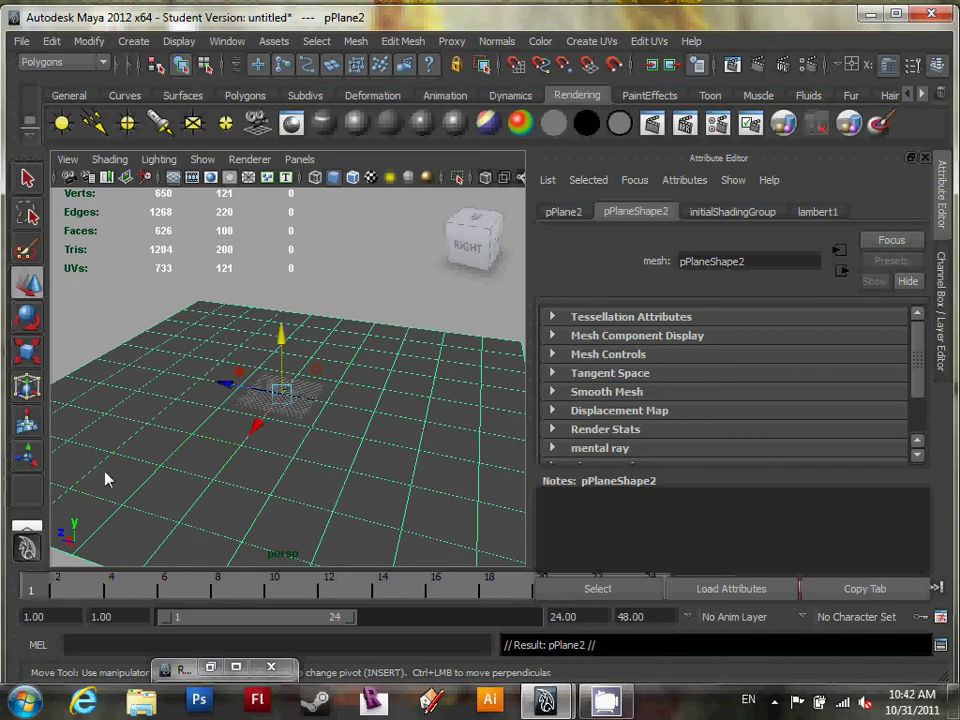
scroll(255, 370, up, 5)
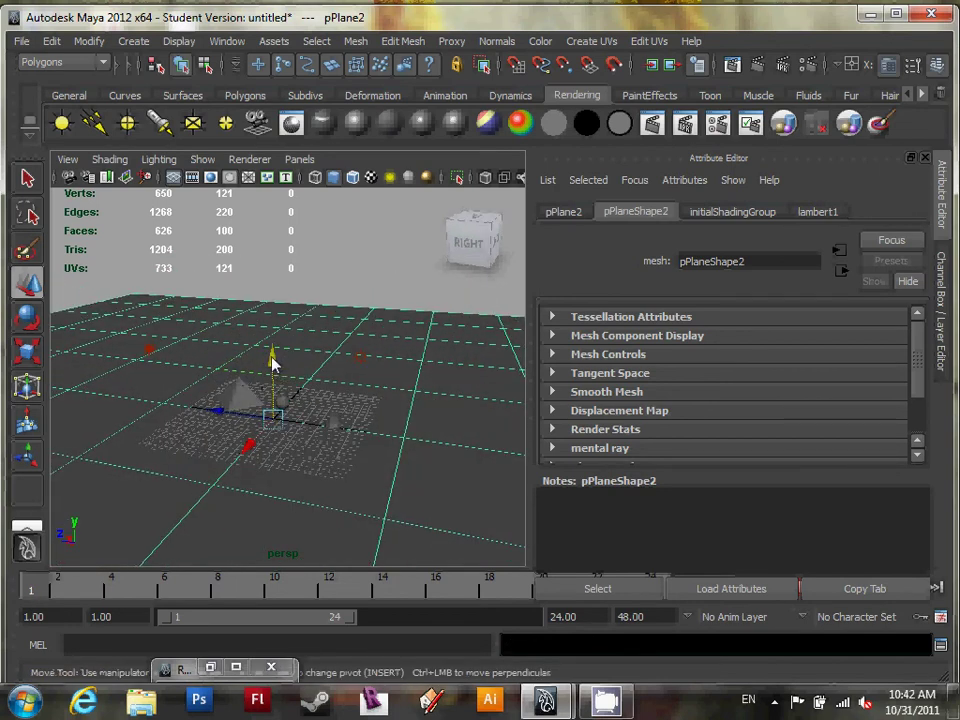
click(272, 364)
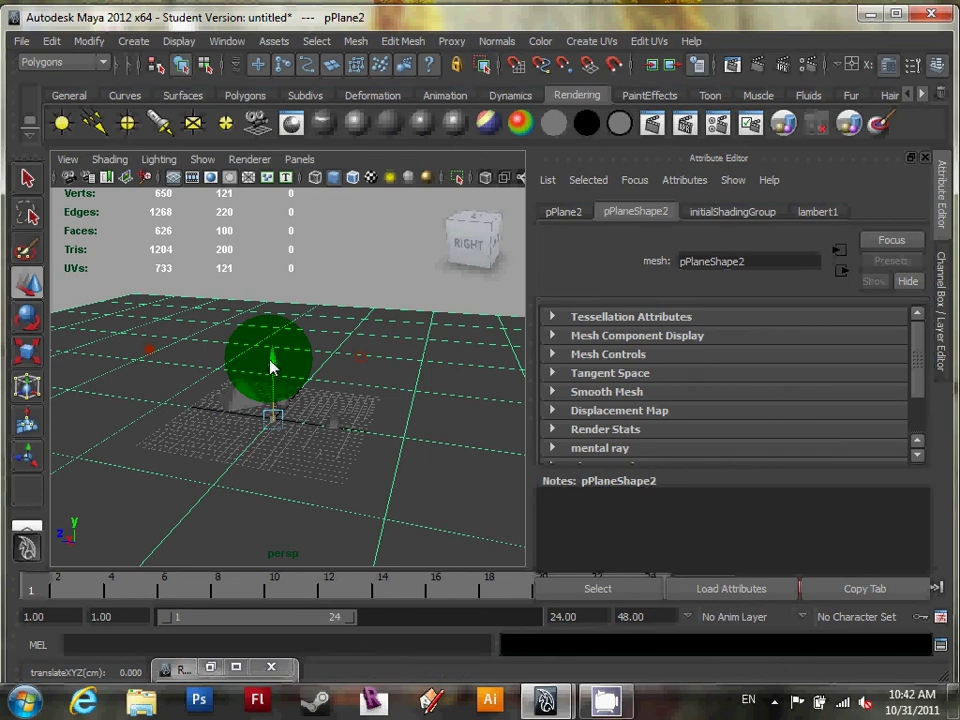
alt+drag(270, 362, 272, 347)
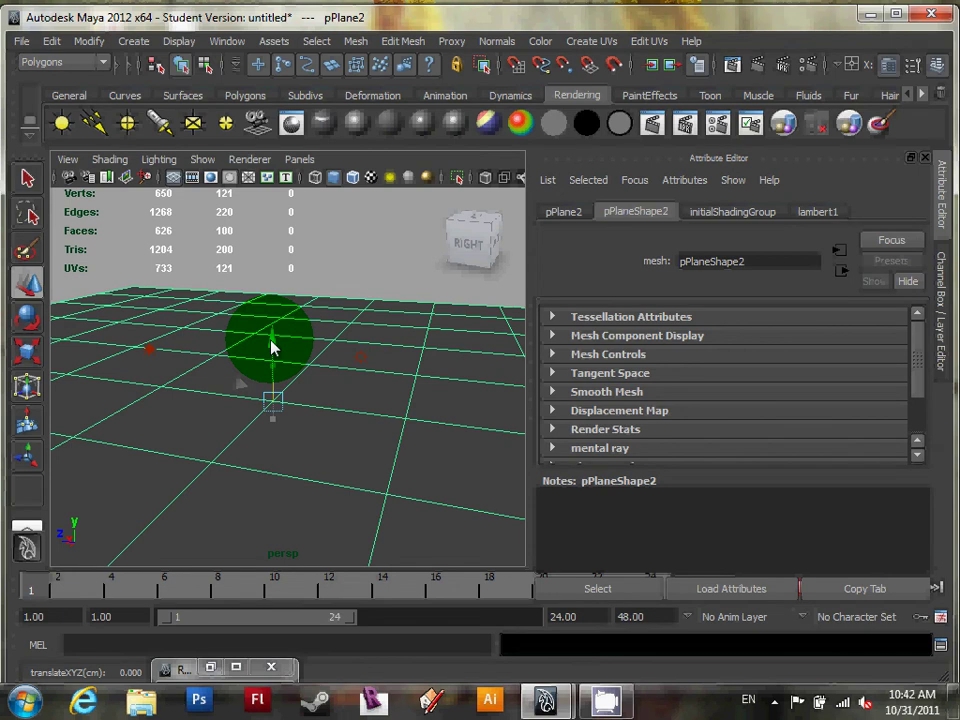
alt+drag(272, 347, 283, 216)
Step: Scale the raised plane down uniformly and test-render the scene from a low angle that includes its underside
key(r)
drag(276, 300, 68, 312)
alt+drag(316, 352, 268, 380)
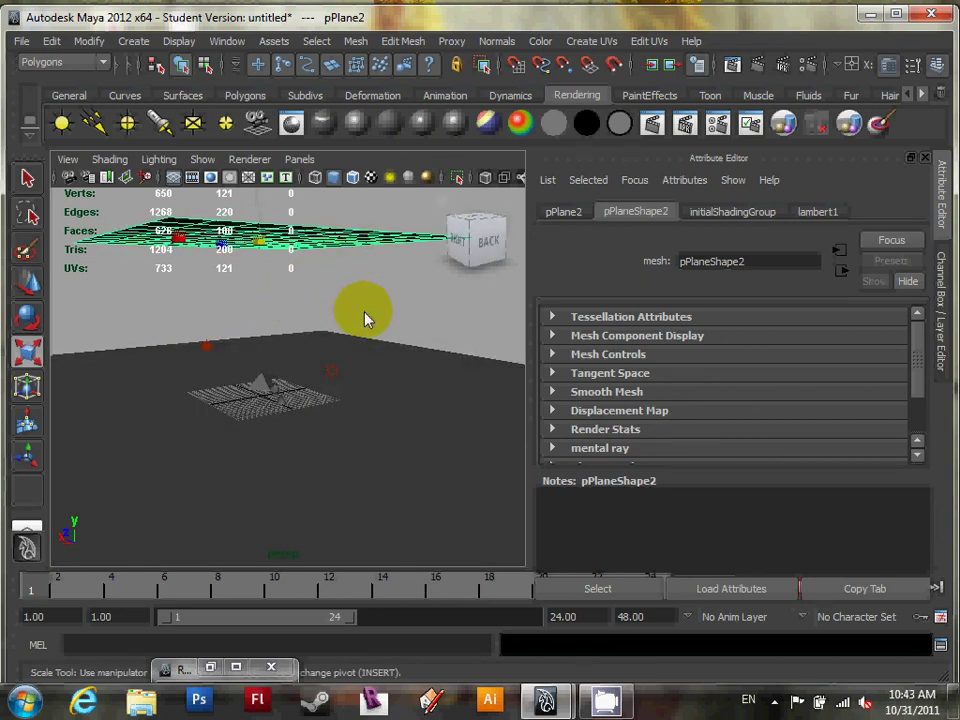
click(300, 330)
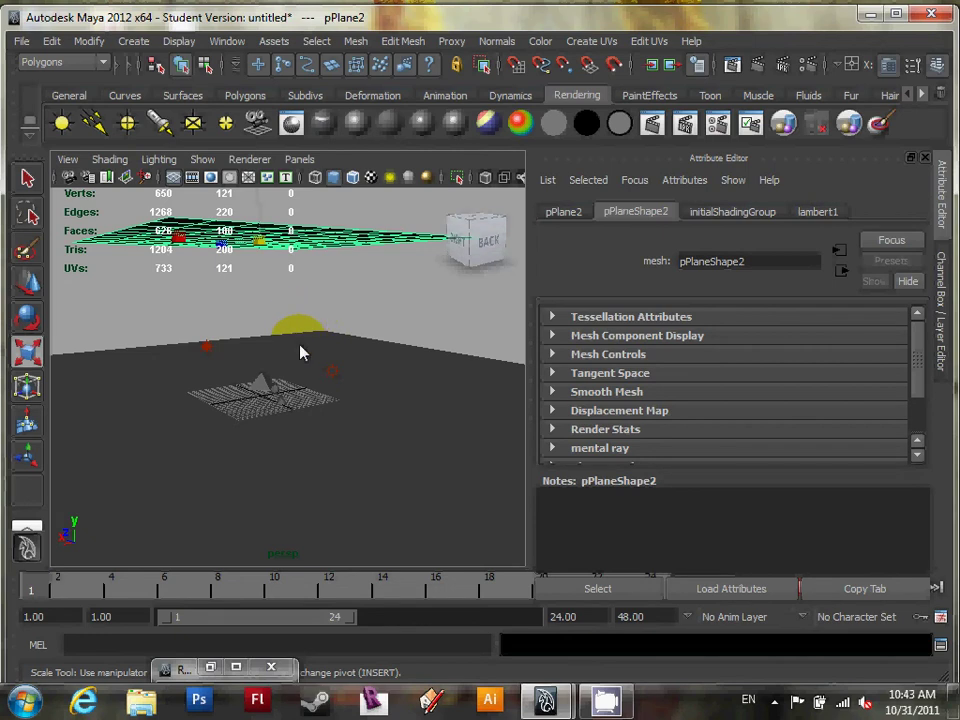
alt+drag(350, 377, 364, 364)
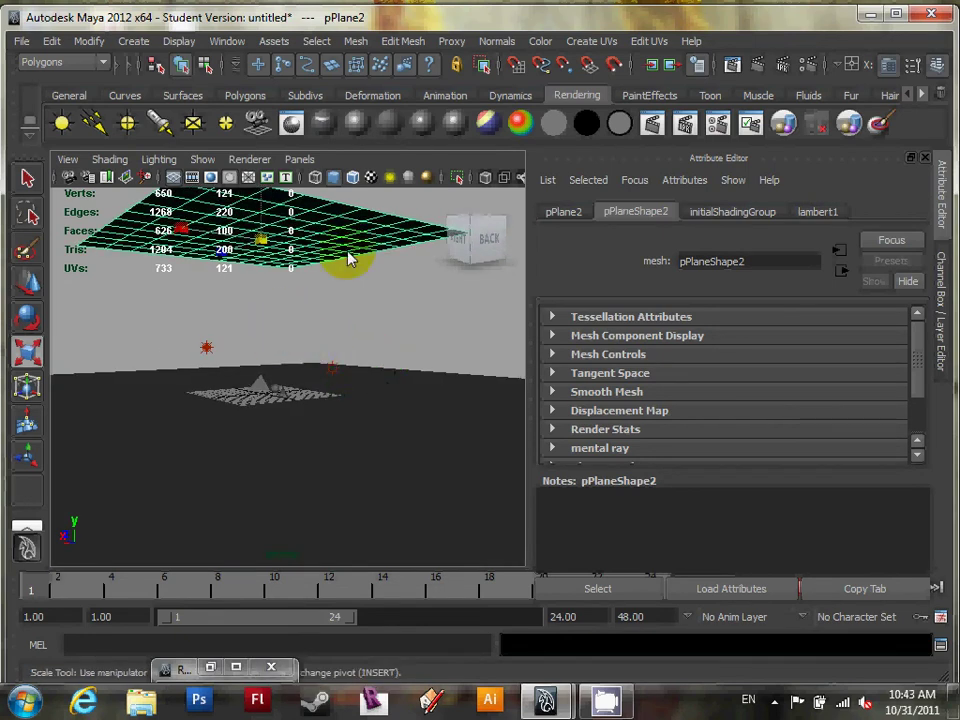
click(757, 68)
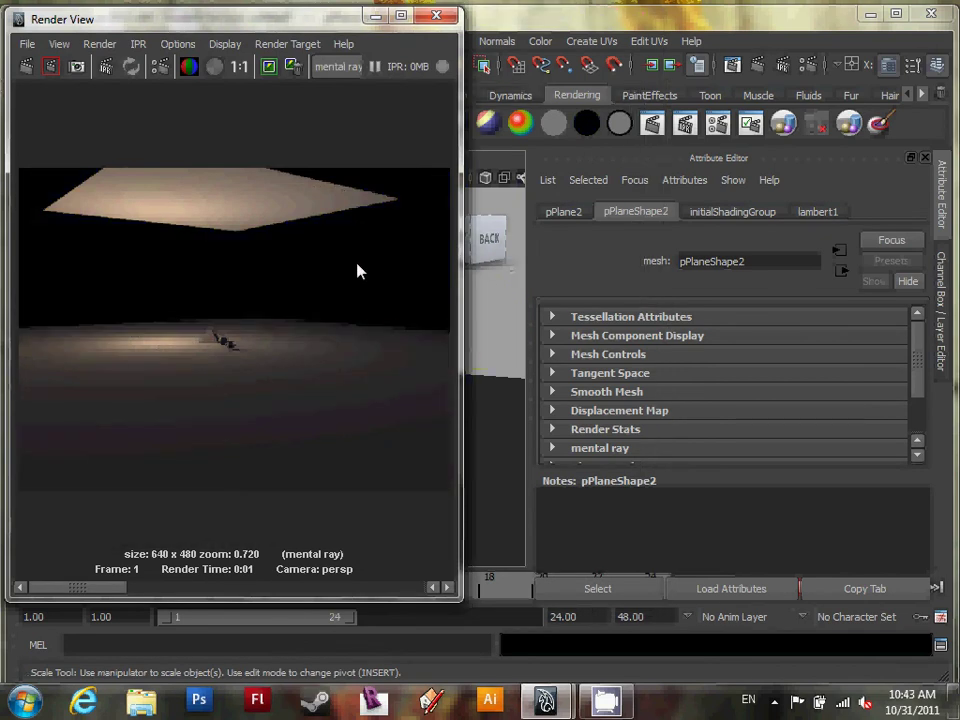
click(378, 17)
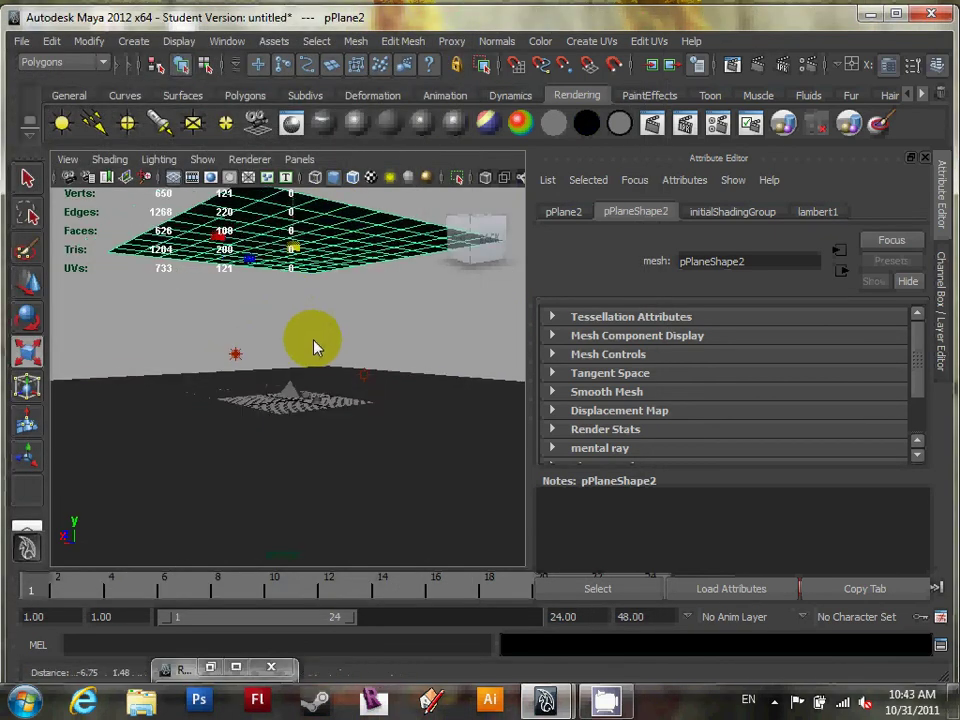
alt+drag(327, 370, 340, 400)
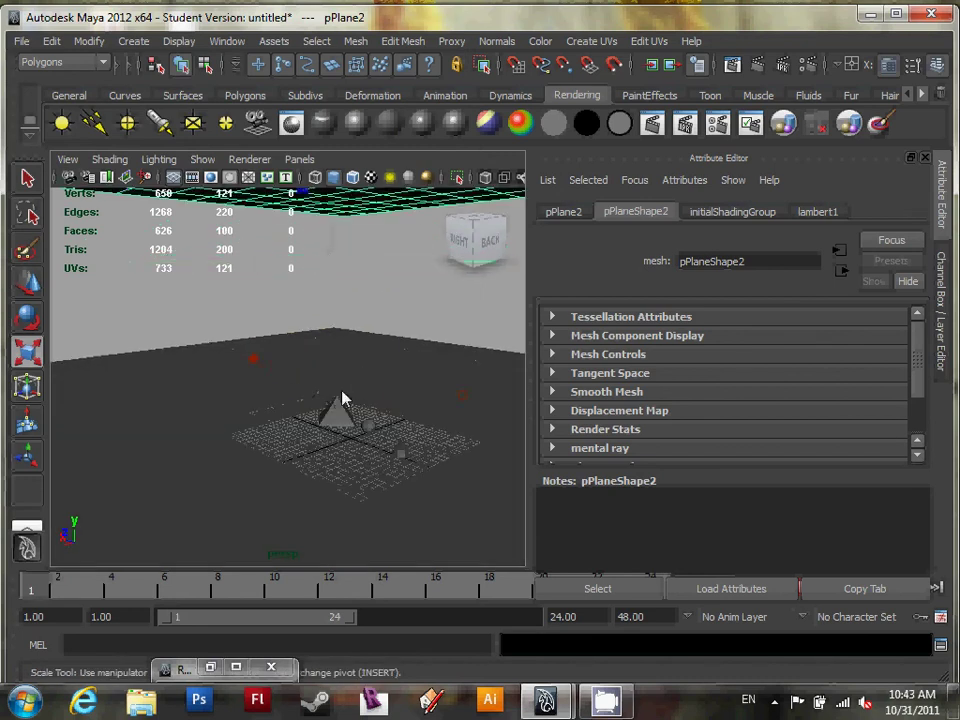
alt+drag(253, 381, 321, 403)
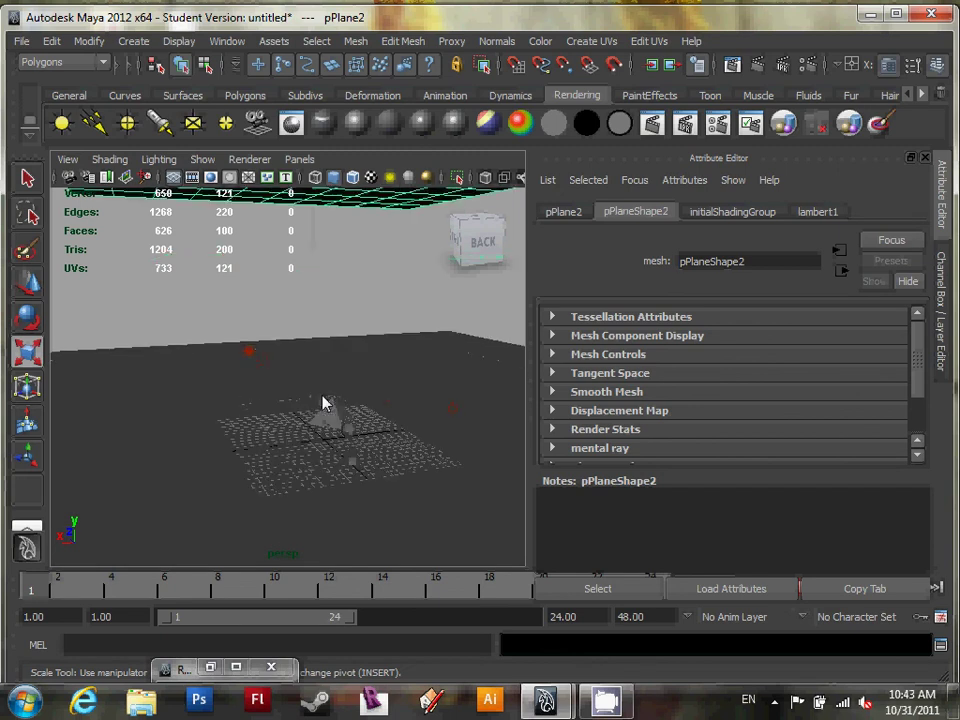
click(249, 360)
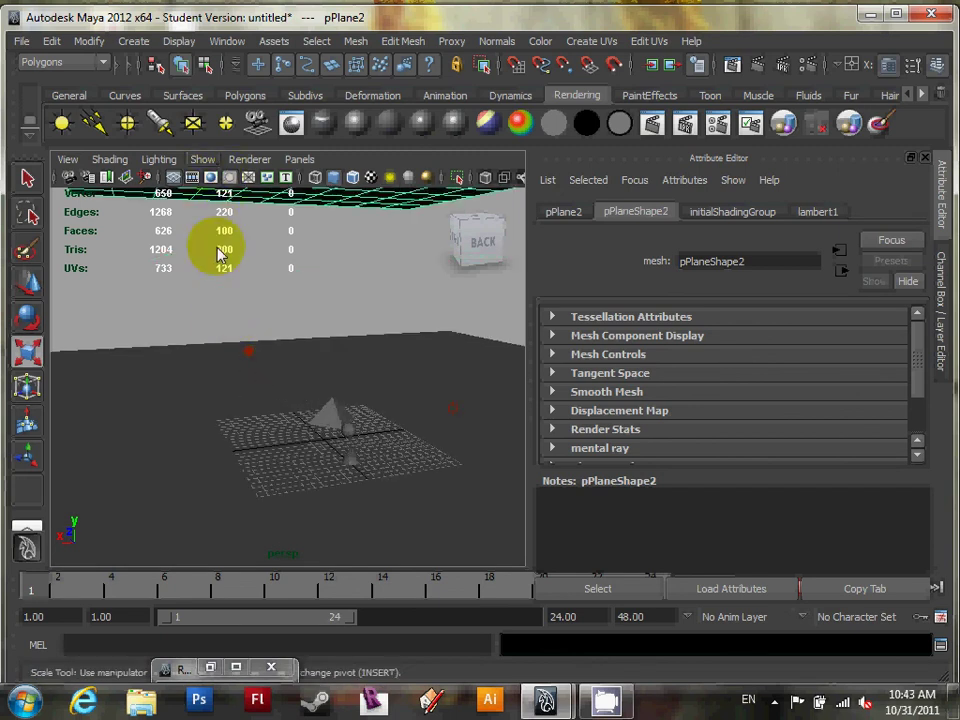
click(321, 347)
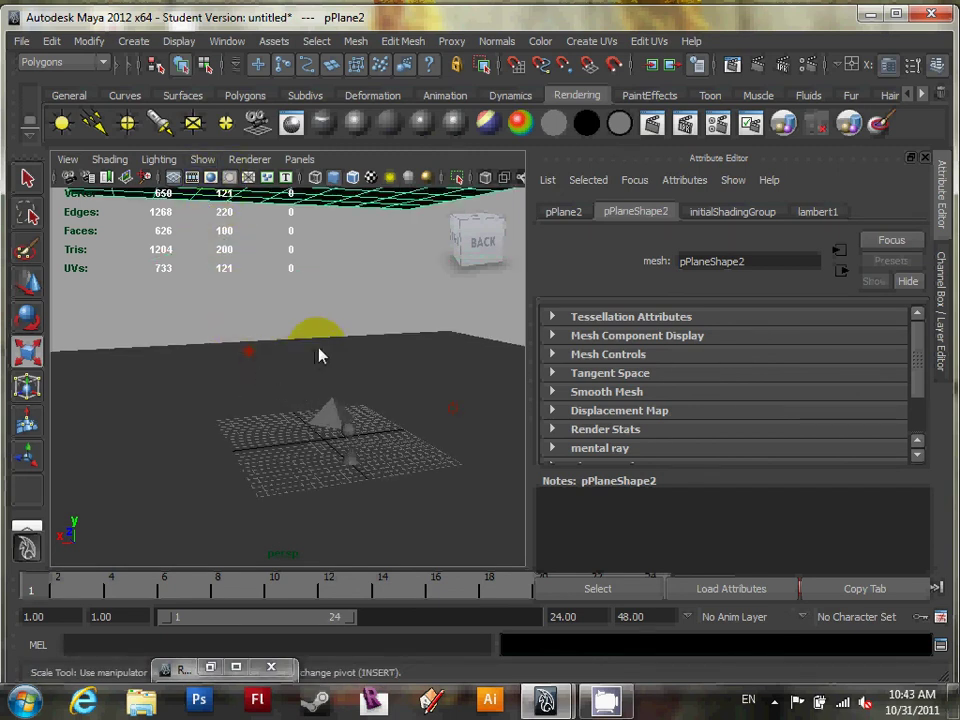
key(space)
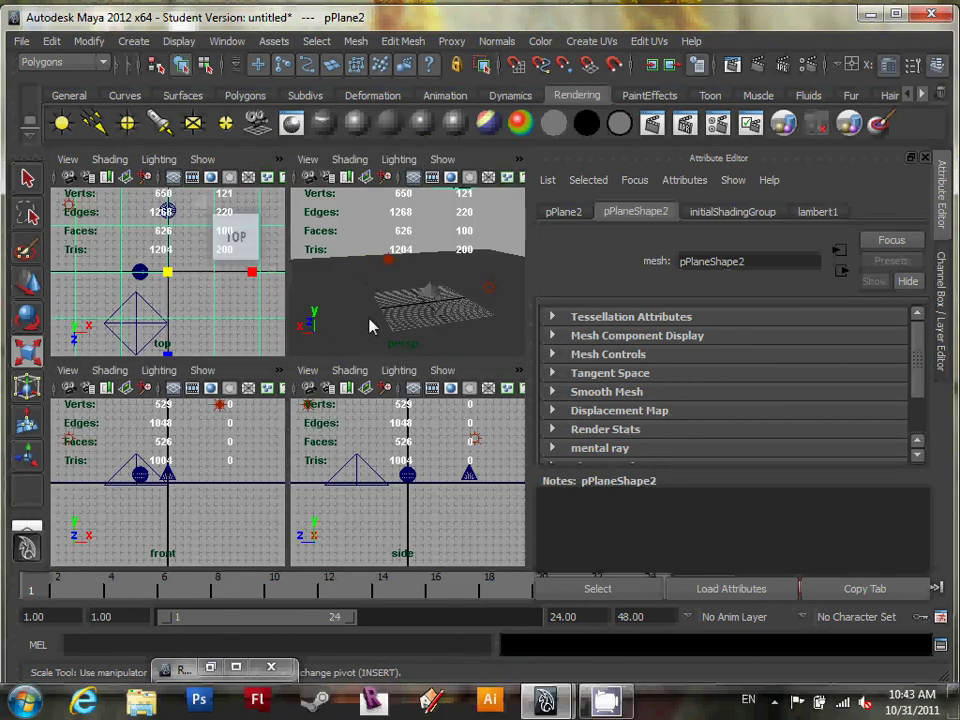
key(space)
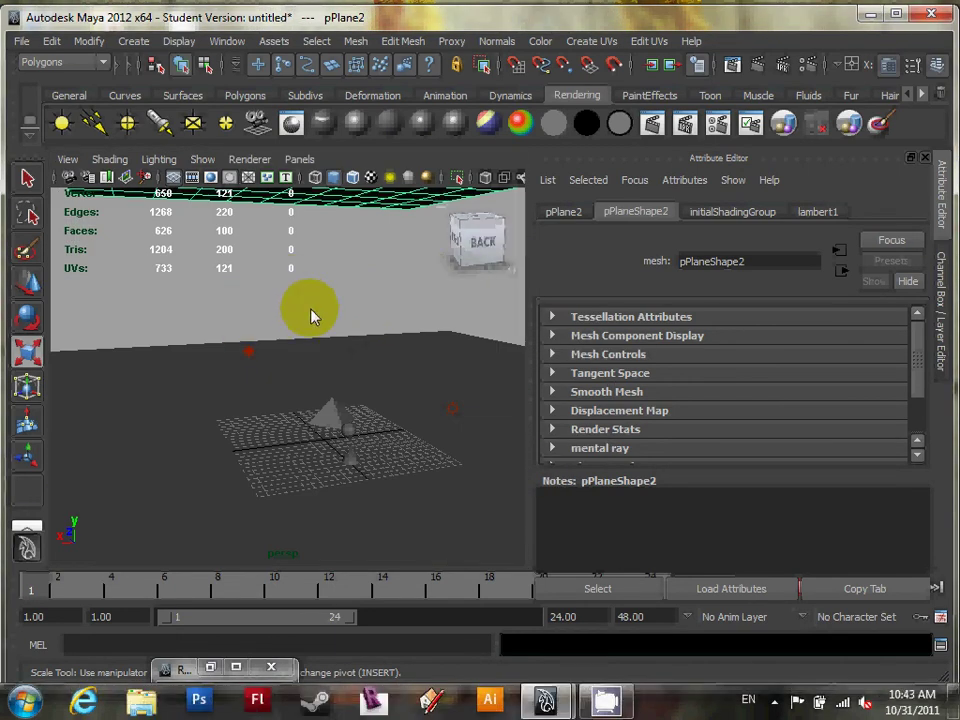
Step: Create an area light and position it above the objects
alt+drag(280, 380, 285, 368)
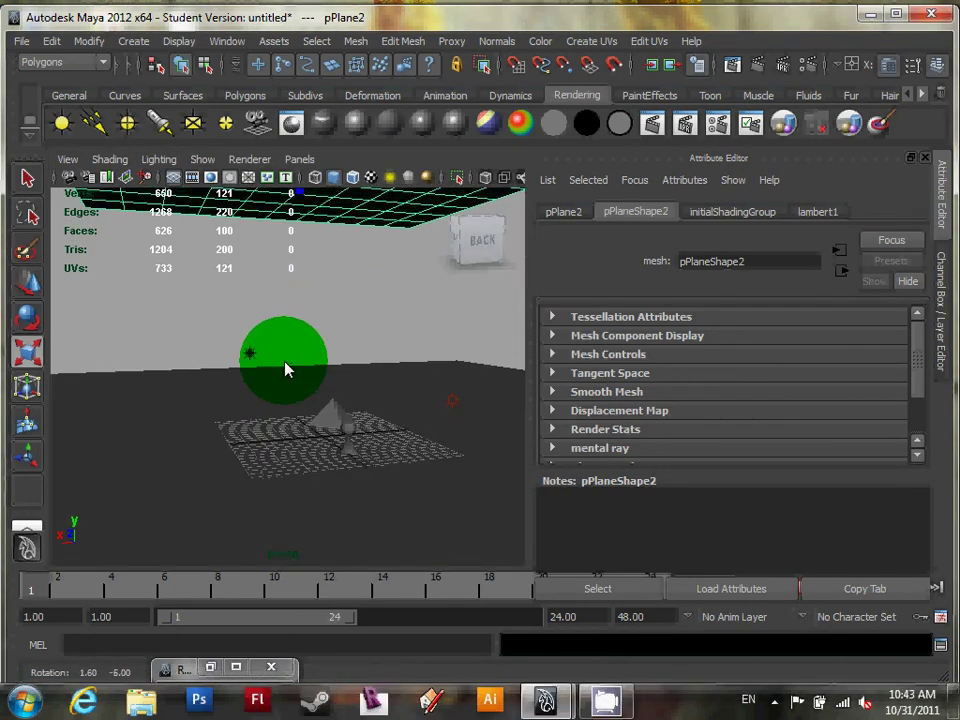
click(193, 123)
drag(285, 350, 330, 285)
key(w)
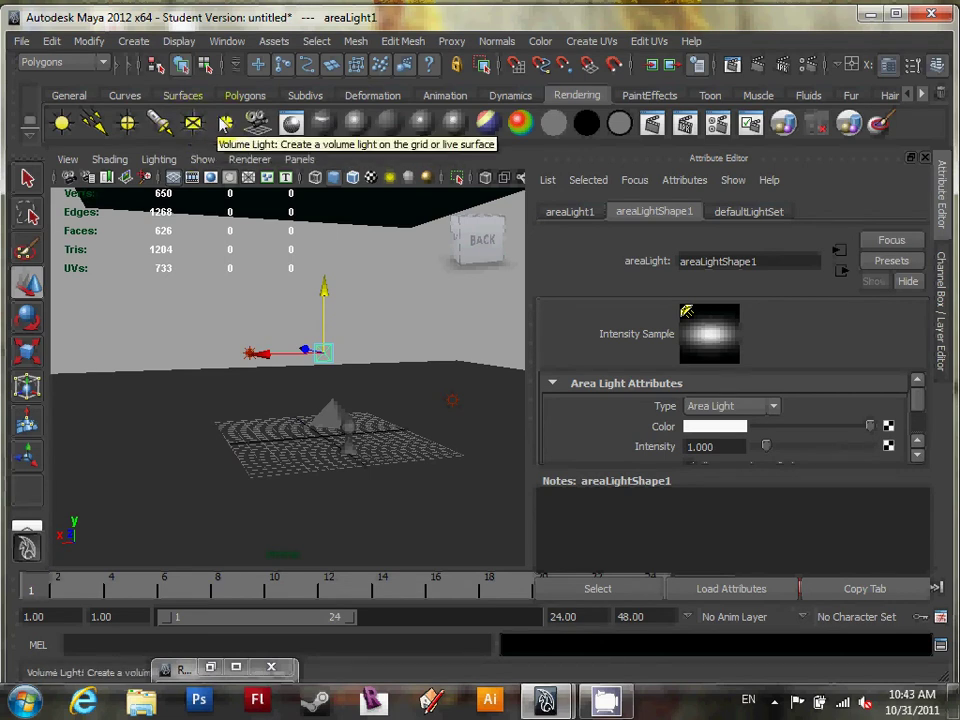
Step: Delete the warm point light from the scene
click(258, 318)
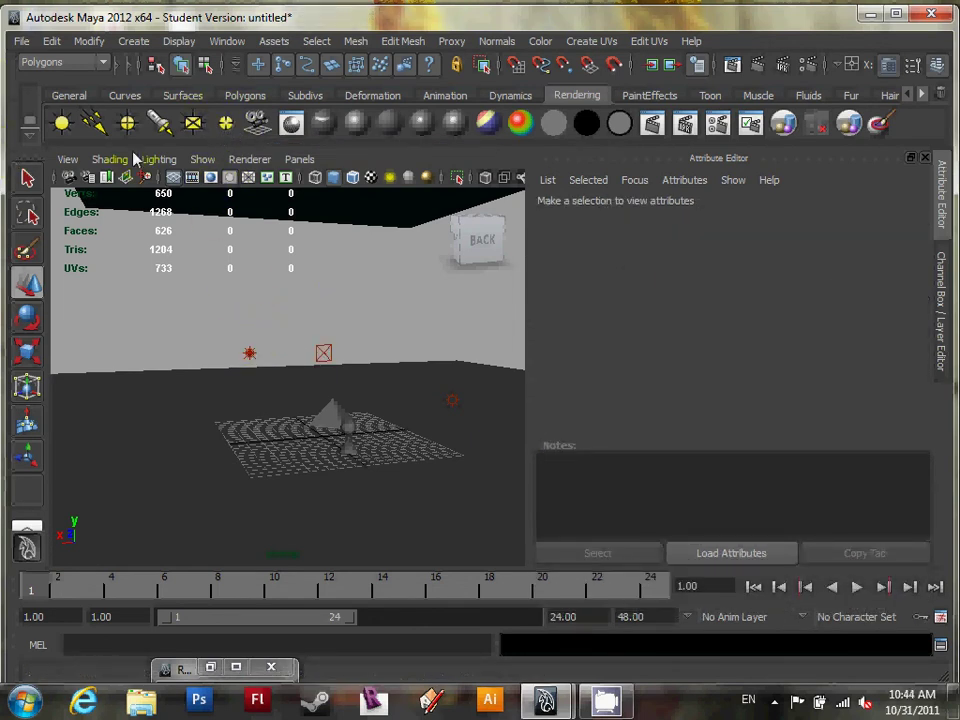
click(251, 357)
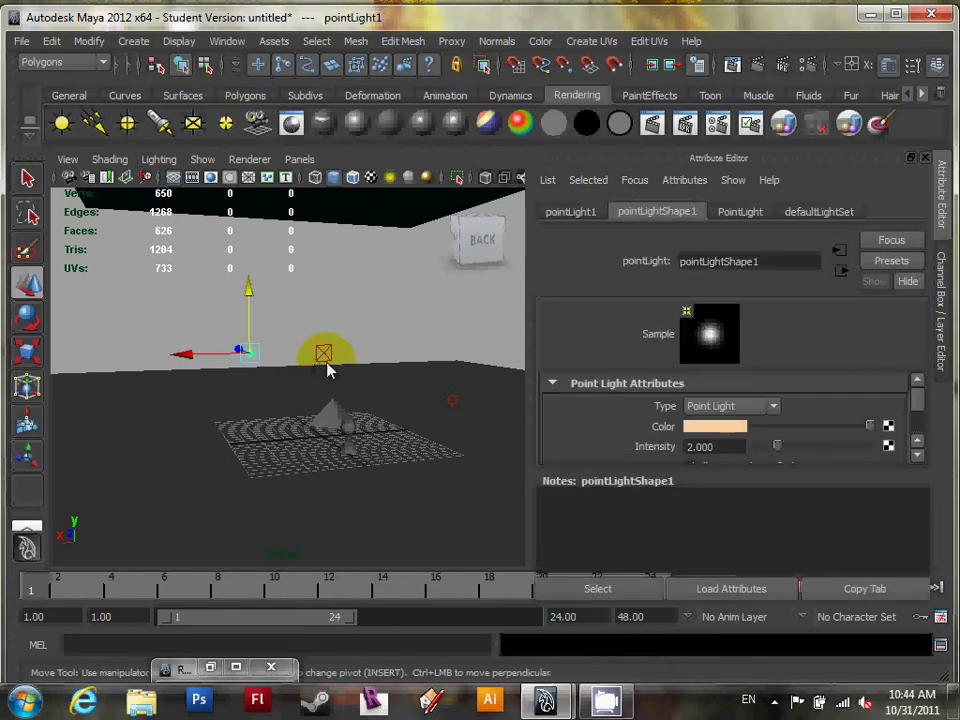
click(261, 270)
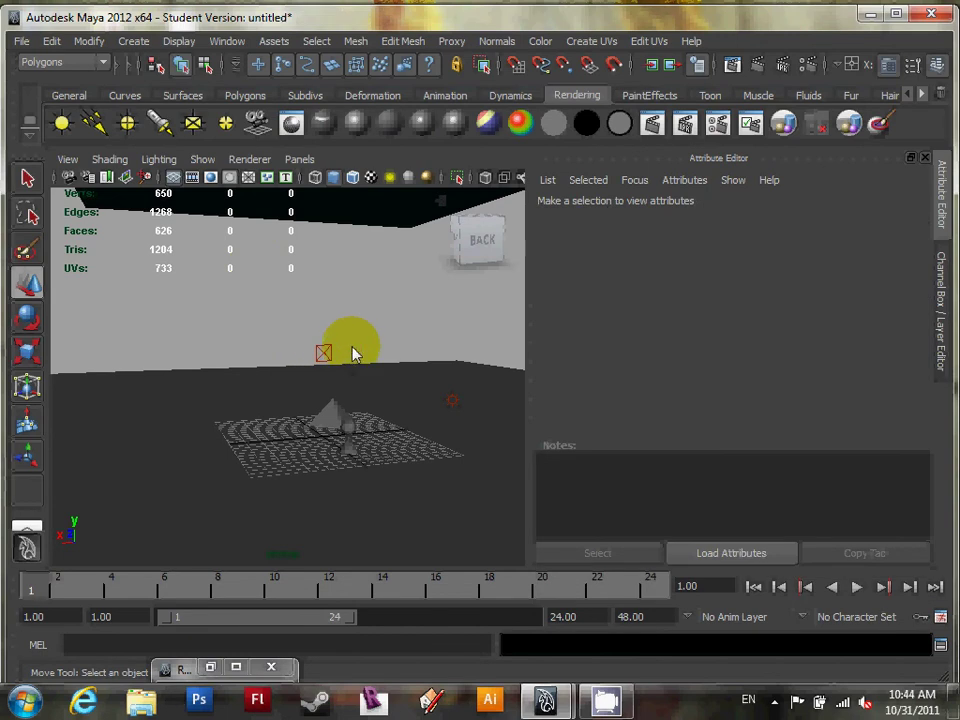
Step: Select the area light and examine its rectangular shape and direction line from several angles, up close and from afar
click(322, 351)
alt+drag(343, 358, 432, 357)
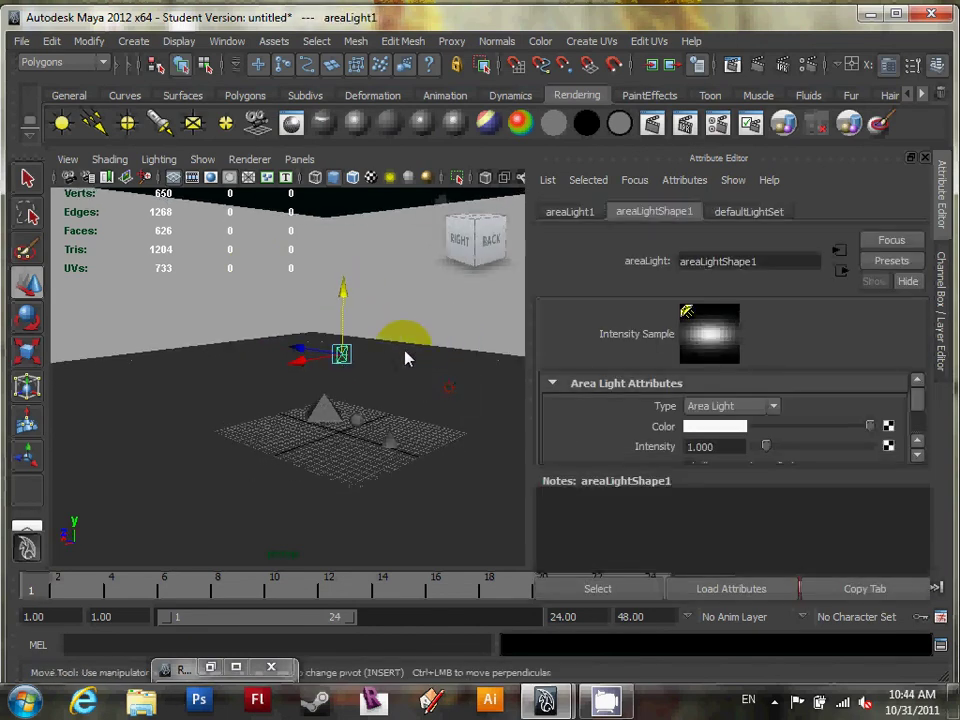
alt+drag(369, 360, 292, 375)
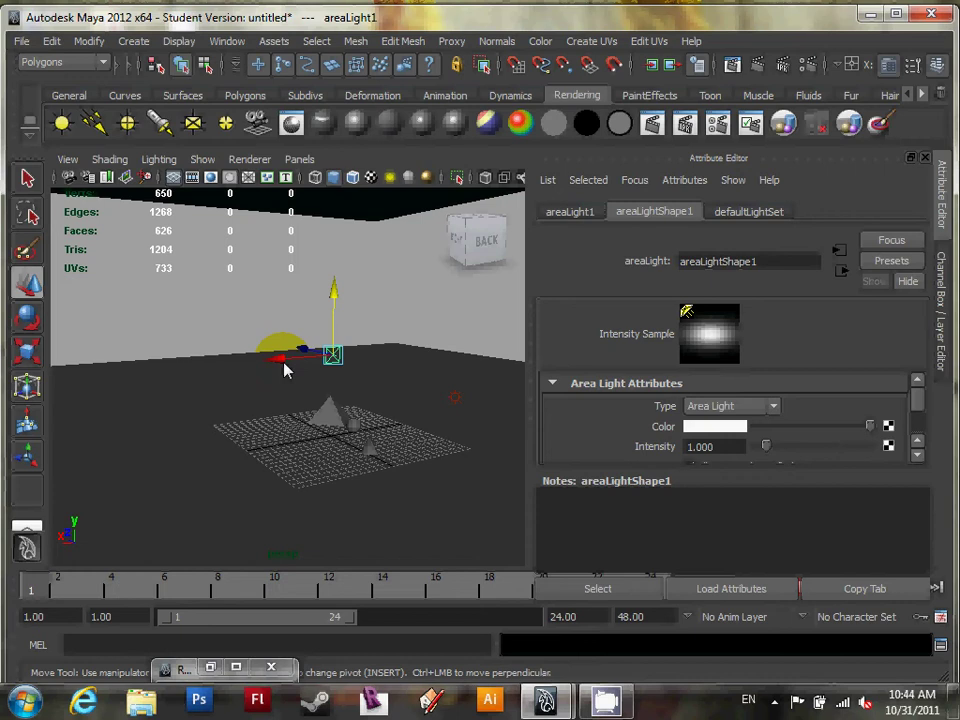
alt+drag(283, 369, 254, 384)
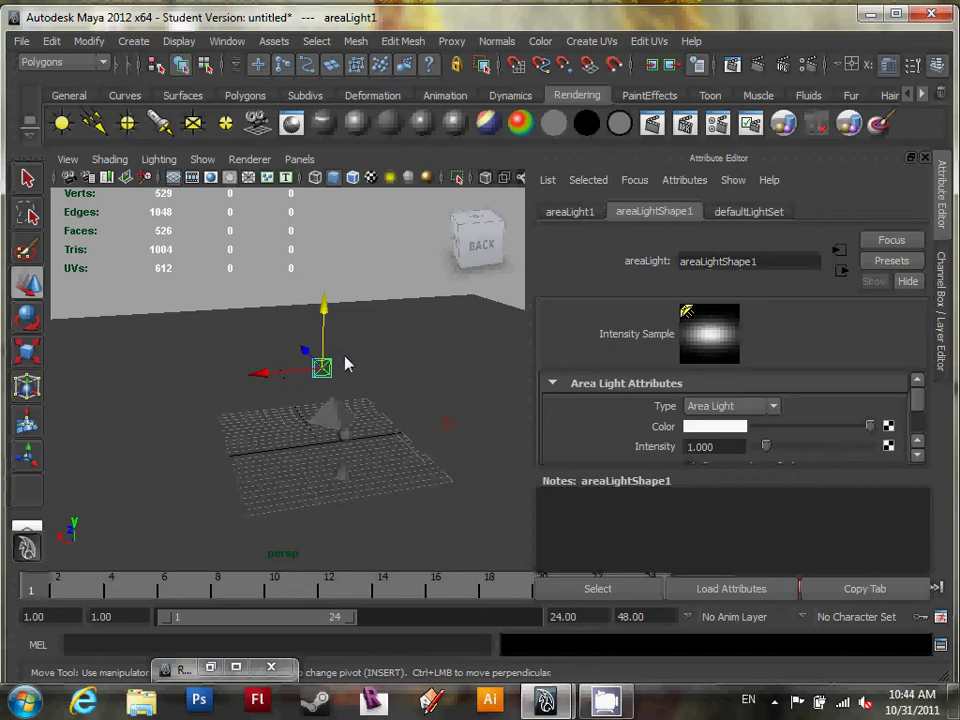
mouse_move(429, 446)
alt+mouse_down()
mouse_move(388, 470)
mouse_move(438, 442)
alt+mouse_up()
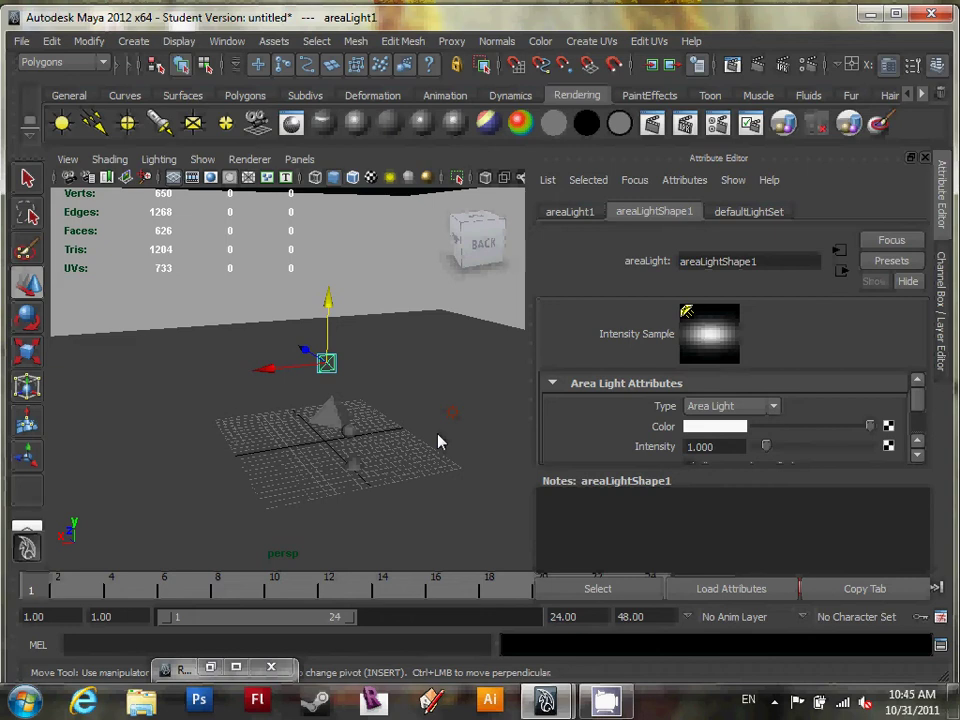
alt+drag(439, 444, 330, 388)
alt+drag(397, 393, 342, 424)
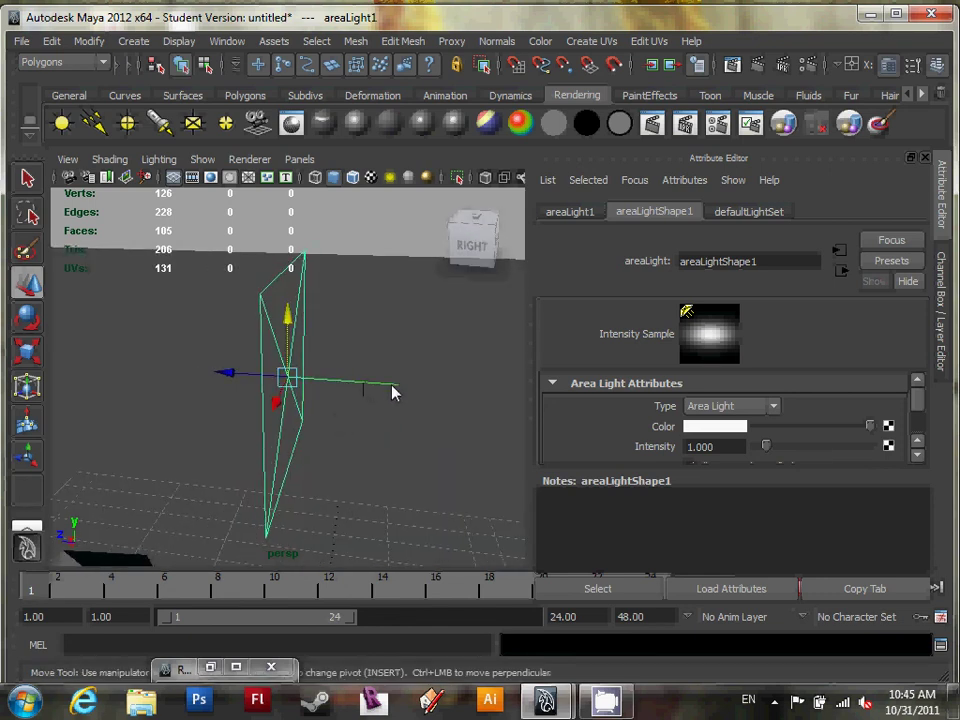
alt+drag(384, 385, 381, 453)
alt+drag(302, 418, 456, 500)
Step: Rotate the area light to change its direction and test-render the scene
key(e)
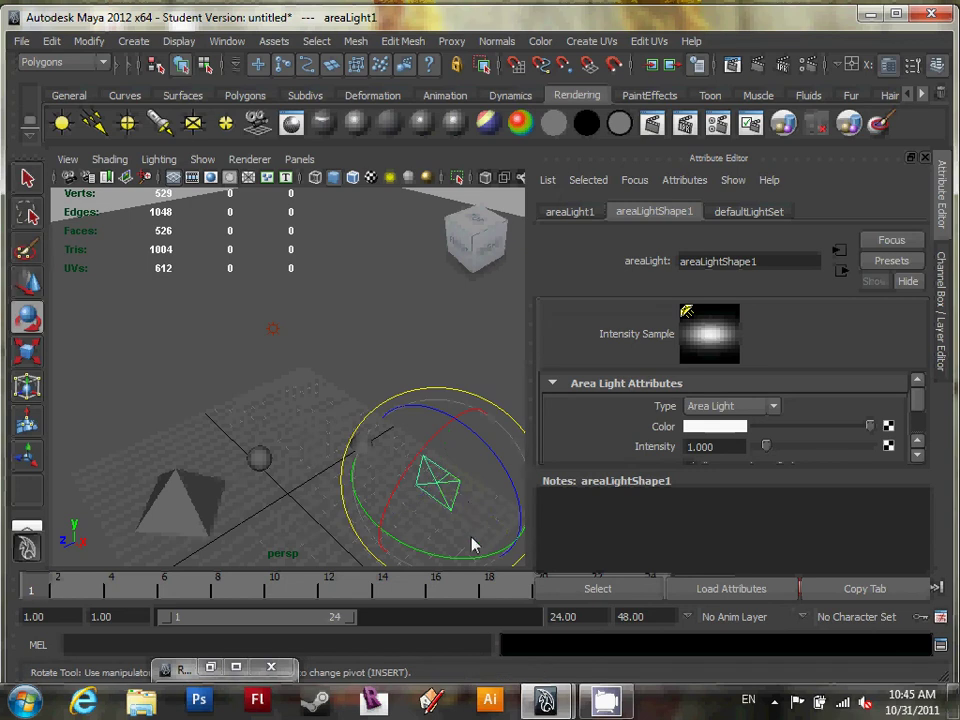
drag(482, 566, 366, 455)
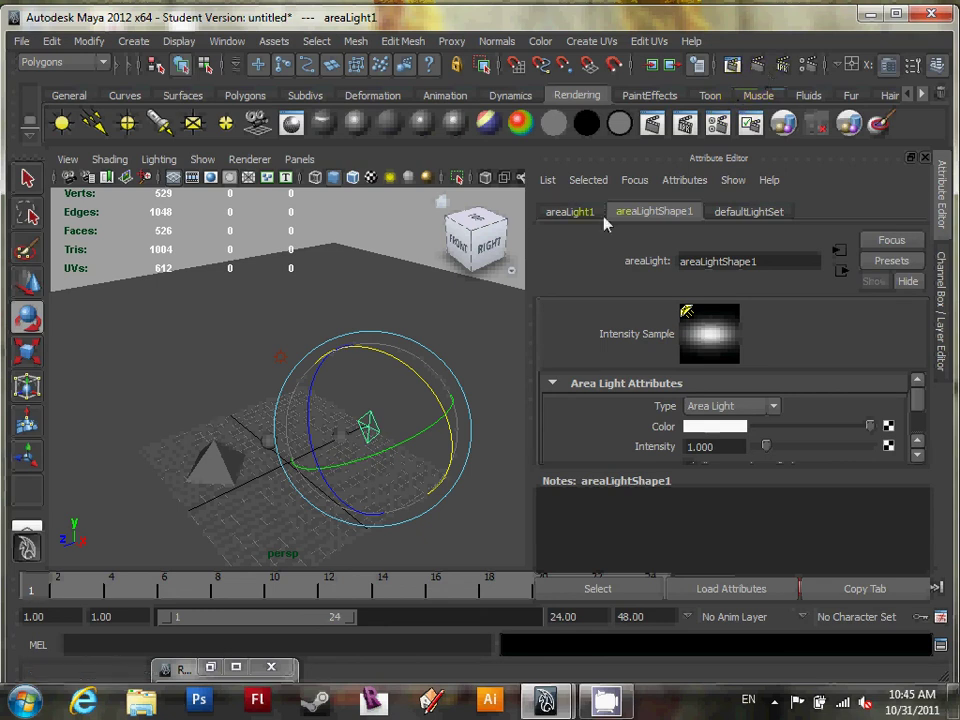
alt+middle_drag(290, 390, 268, 305)
click(758, 65)
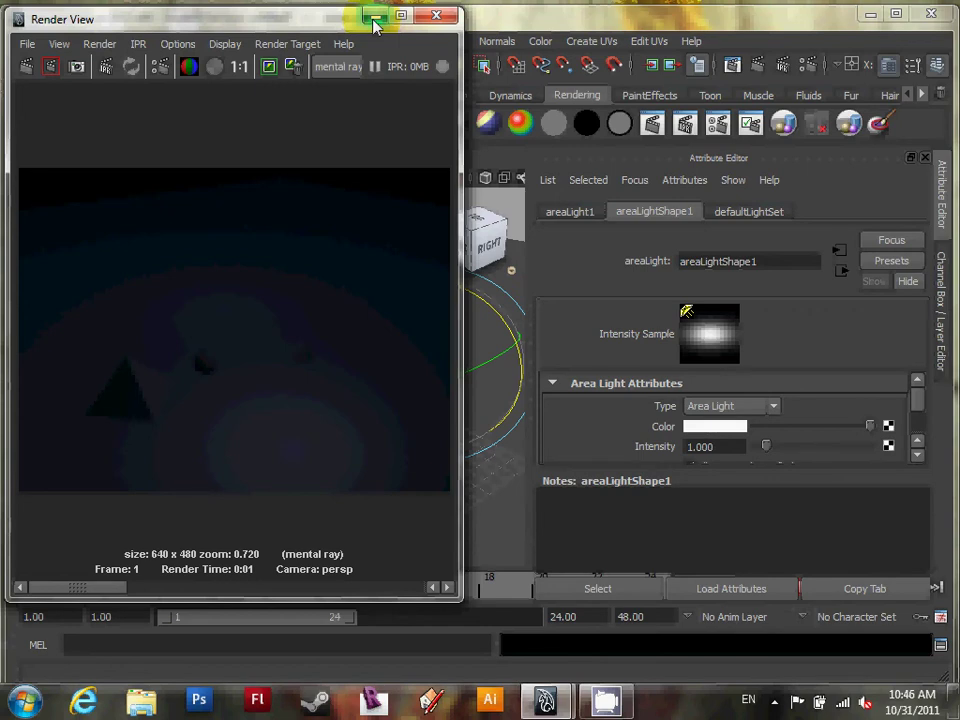
Step: Test-render the area light's effect from a slightly different viewing angle
click(372, 16)
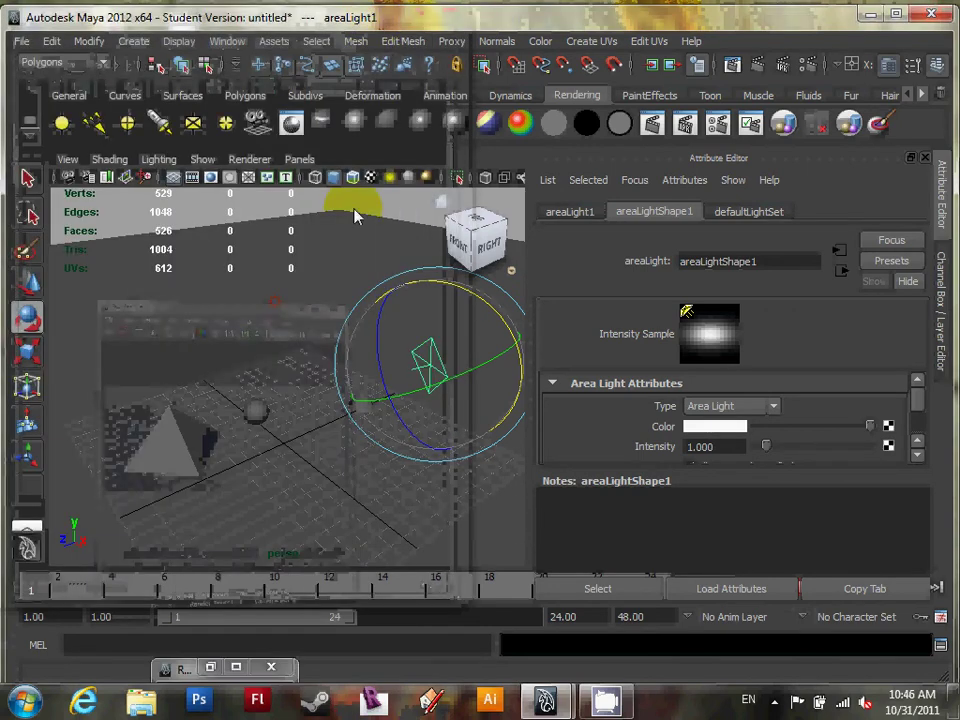
alt+drag(339, 403, 364, 403)
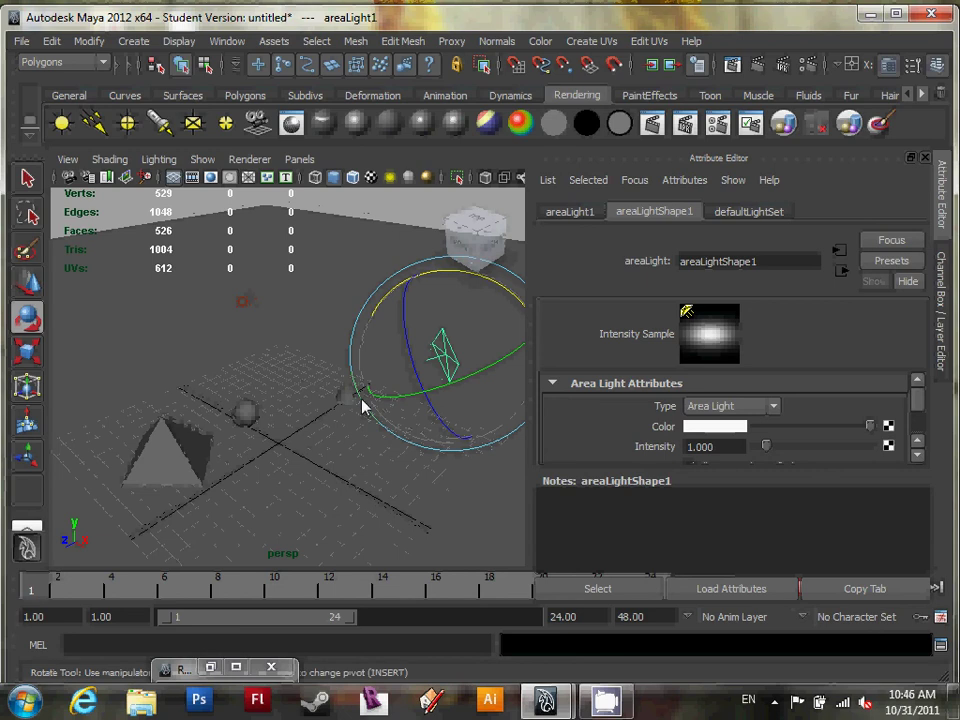
key(w)
click(731, 64)
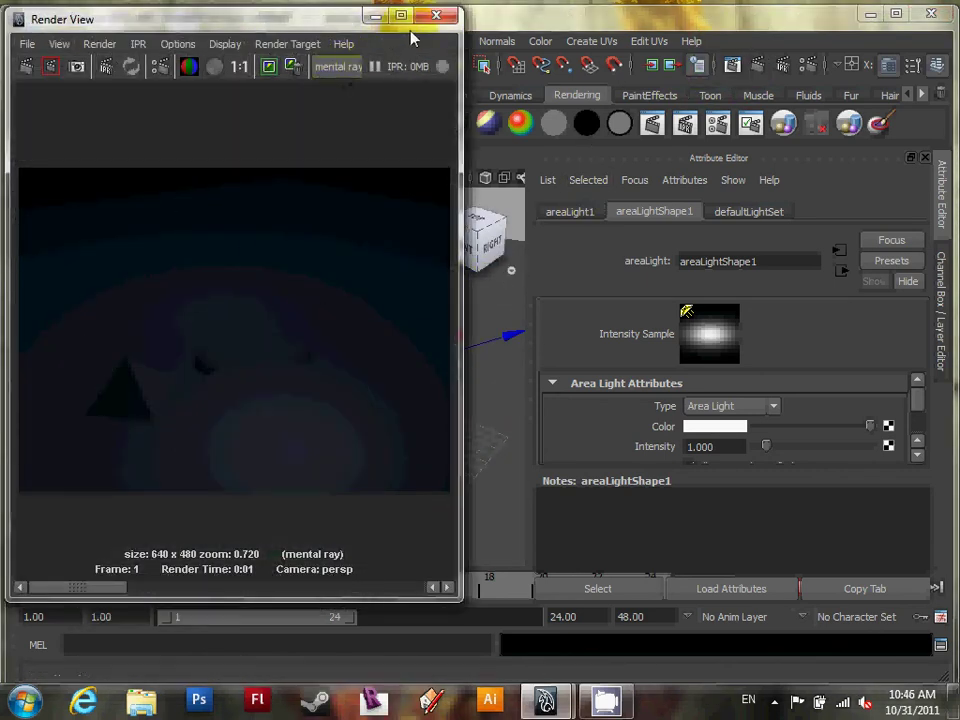
click(26, 66)
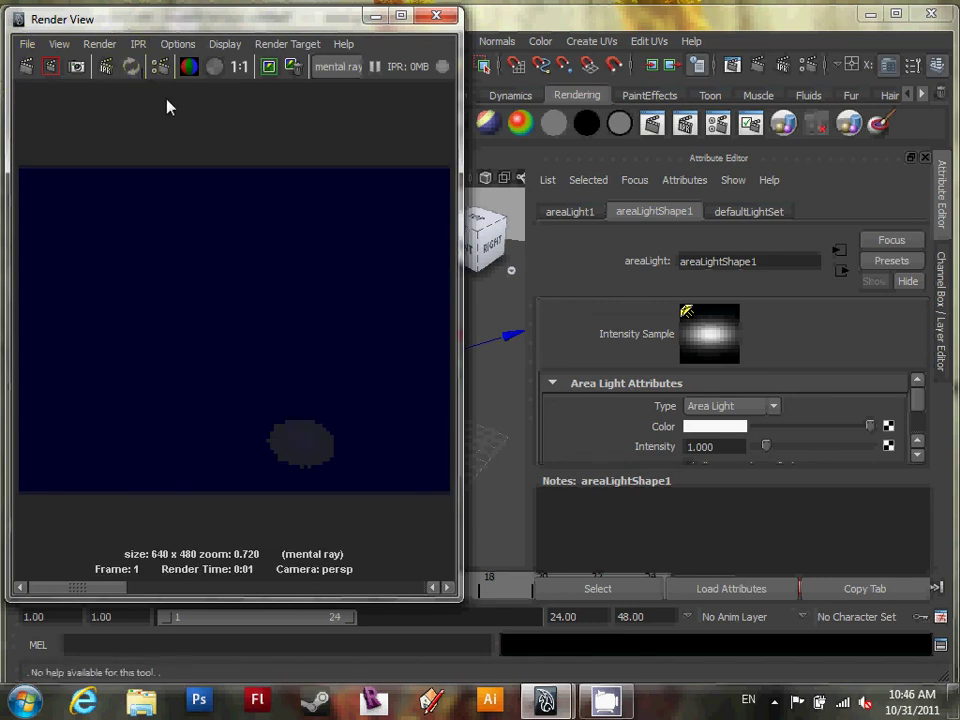
click(268, 66)
click(375, 16)
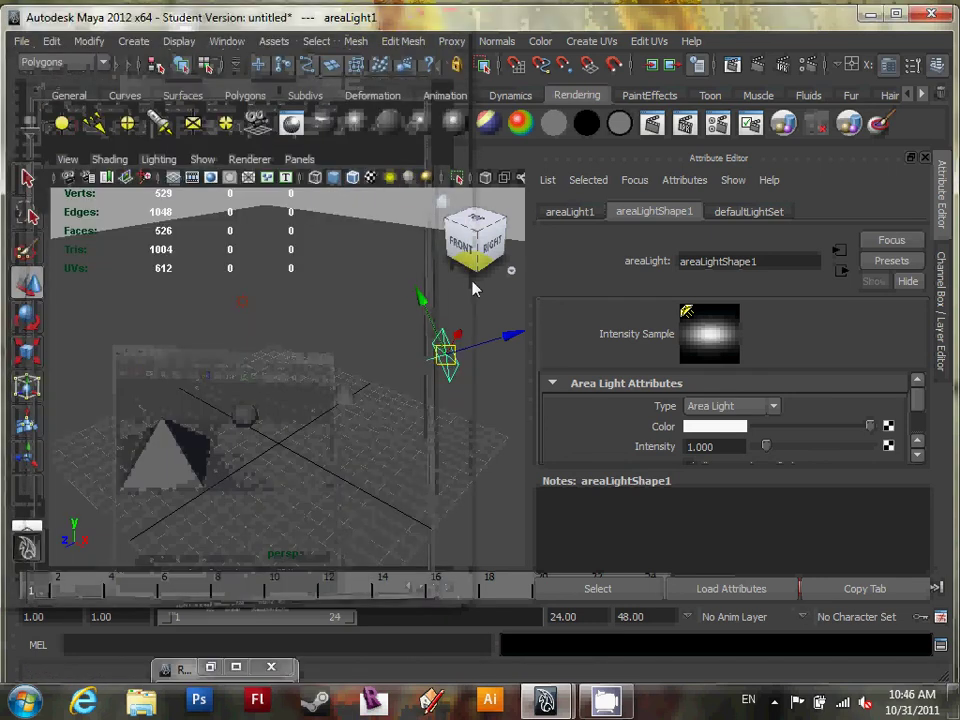
Step: Move the area light closer to the objects along its direction axis and test-render the scene
drag(510, 340, 375, 354)
click(733, 66)
click(27, 66)
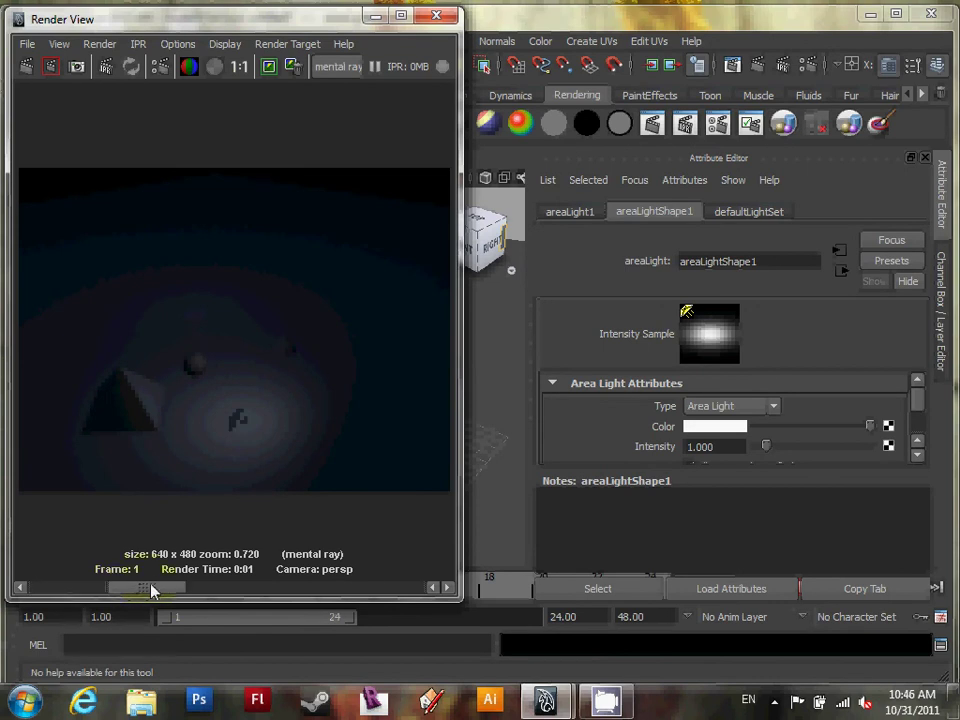
click(370, 25)
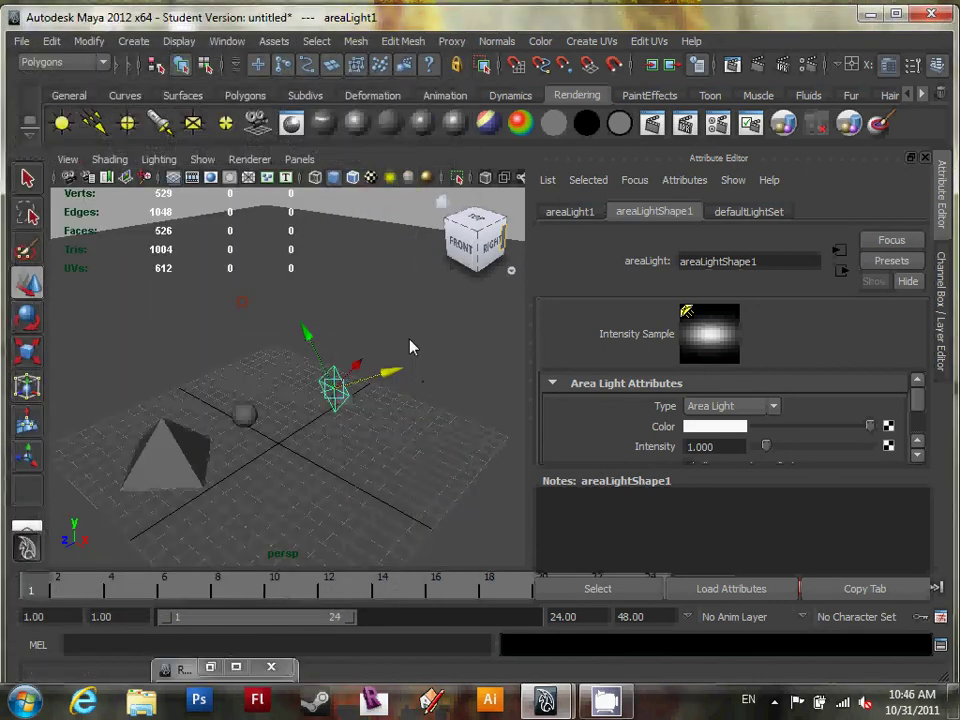
Step: Scale the area light up uniformly to several times its size and test-render the scene
alt+drag(444, 369, 484, 363)
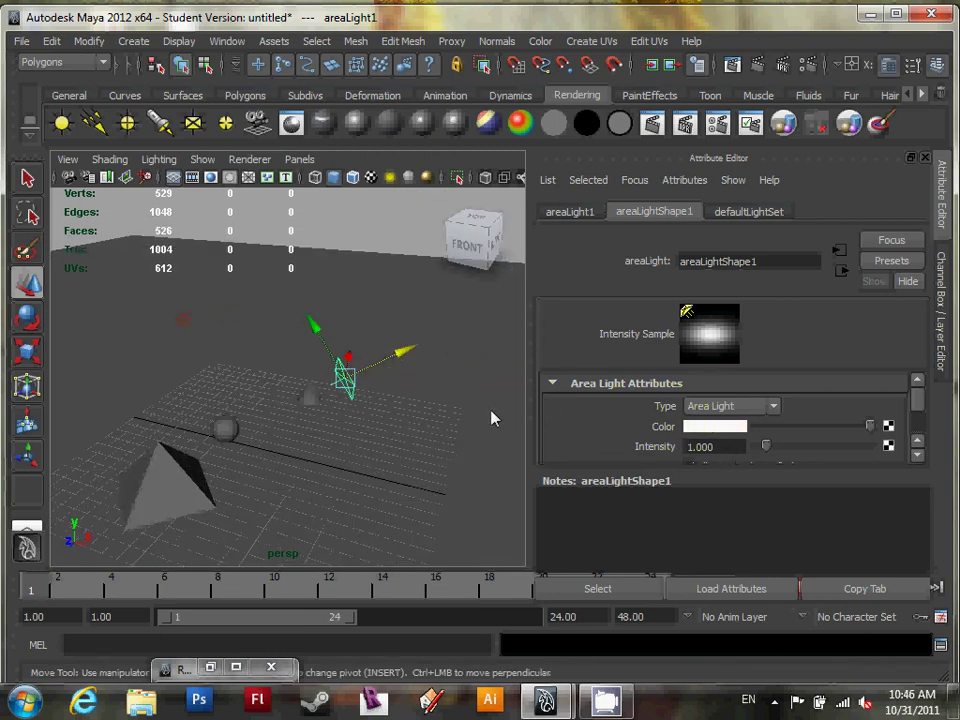
key(r)
drag(345, 378, 579, 367)
click(752, 66)
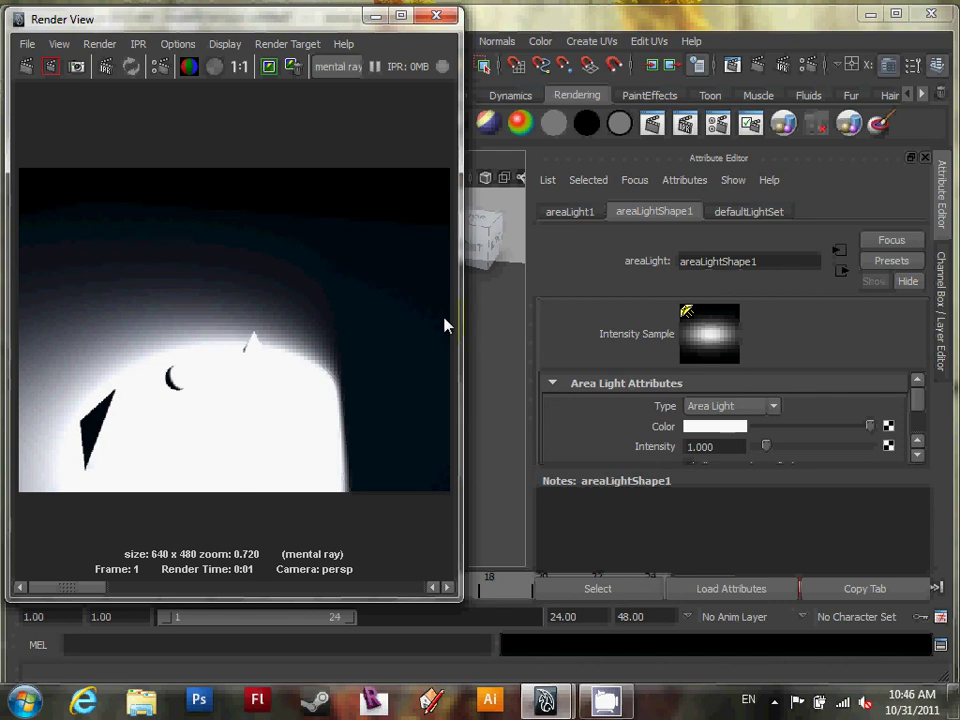
click(375, 16)
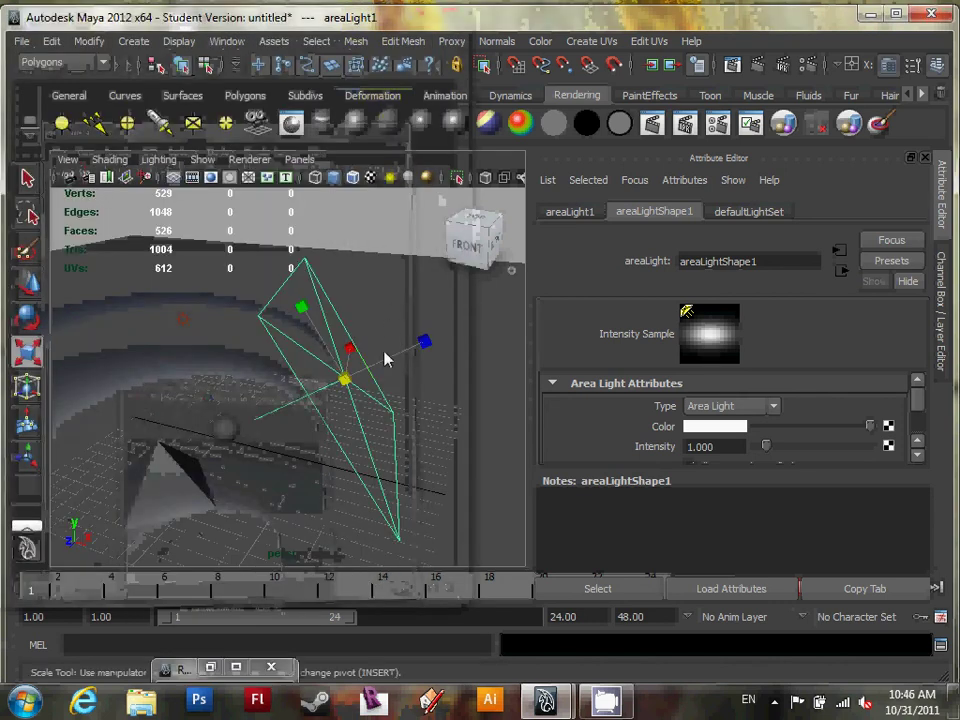
Step: Move the enlarged area light far back from the objects along its direction axis and test-render the scene
key(w)
drag(410, 362, 765, 274)
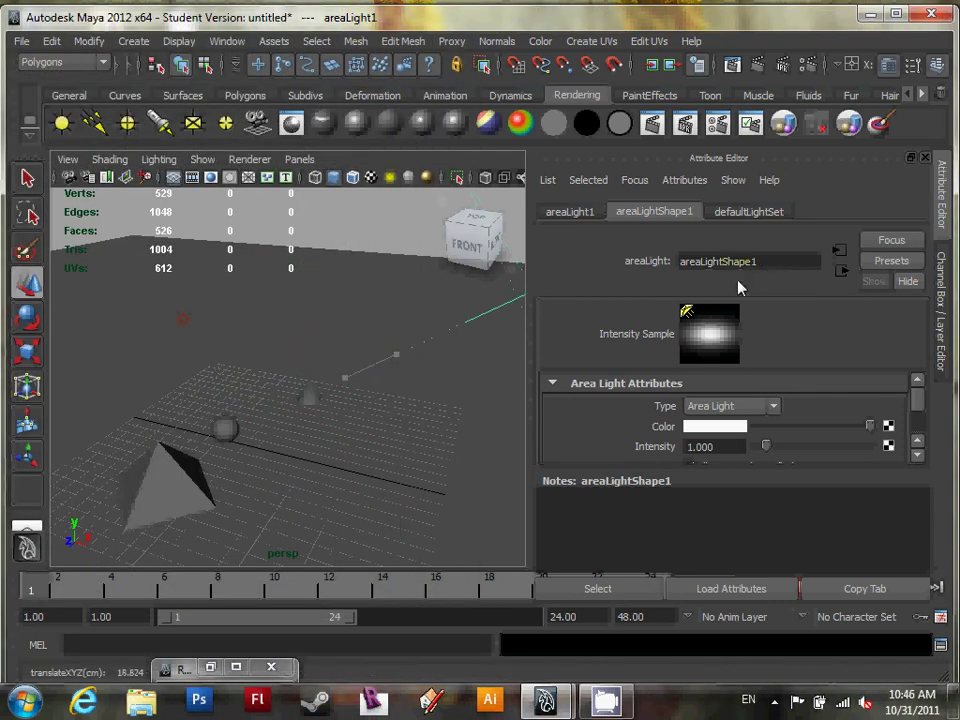
alt+right_drag(490, 416, 454, 315)
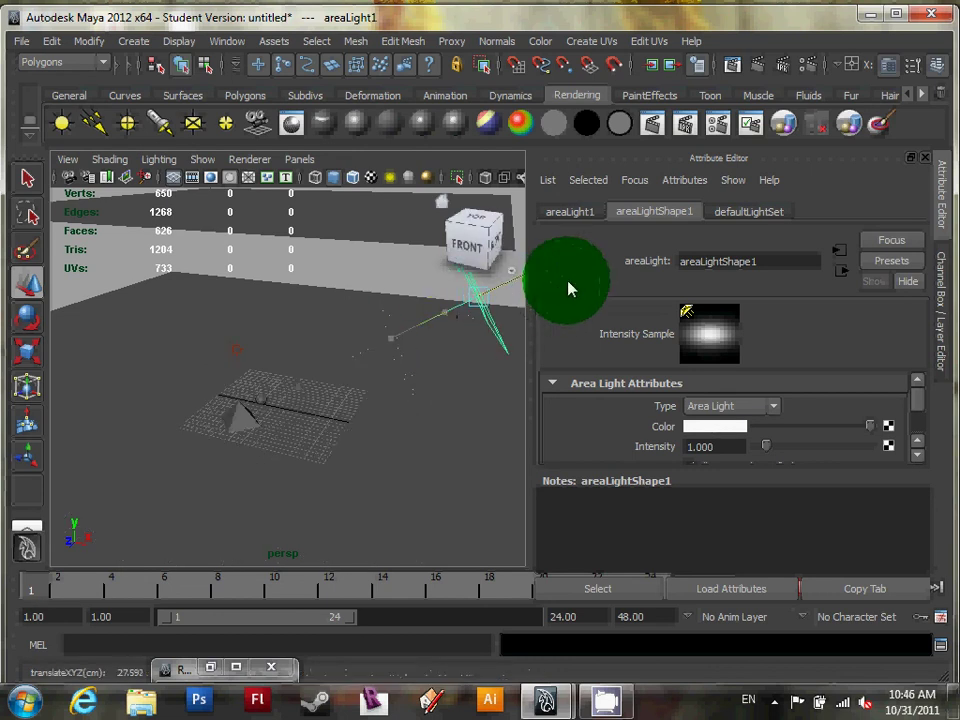
click(757, 64)
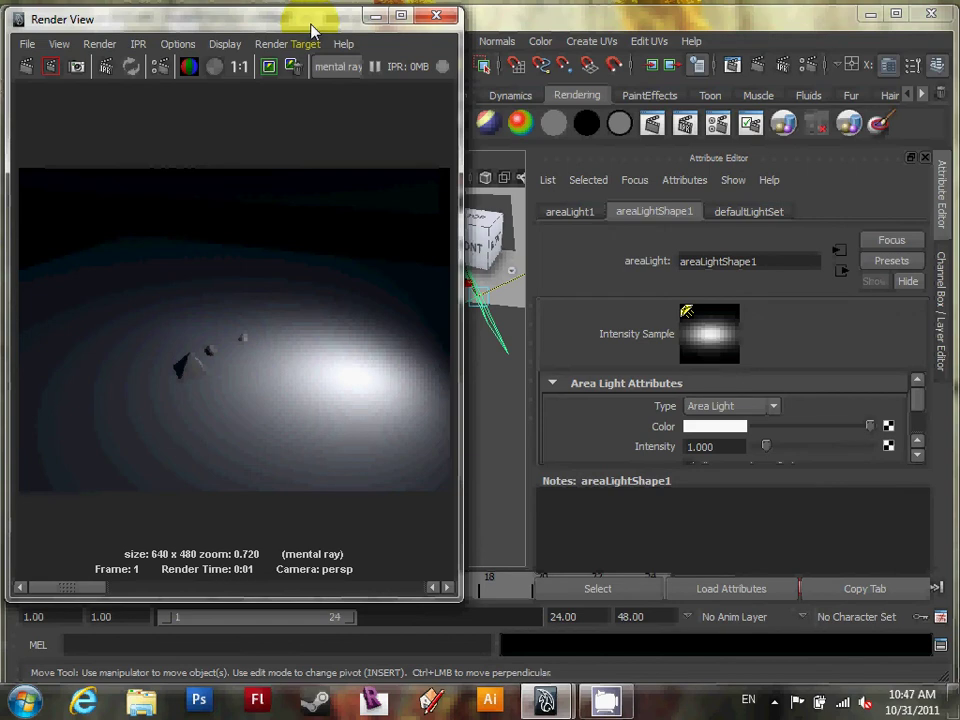
click(371, 16)
Step: Set the area light's intensity to 0.5 and test-render the scene
alt+drag(475, 428, 328, 424)
scroll(328, 424, down, 2)
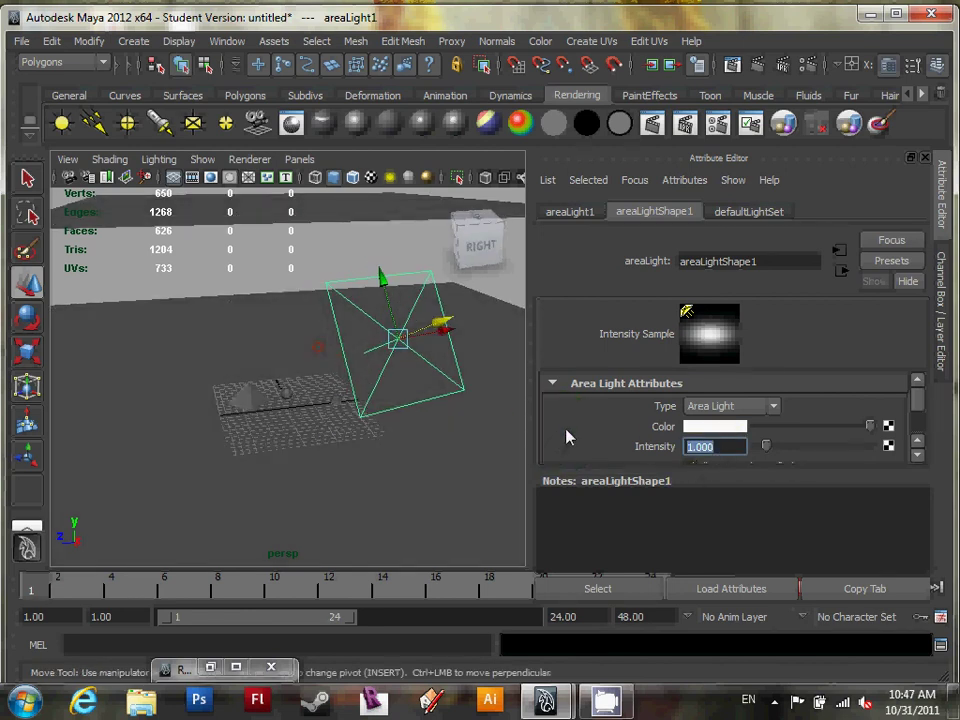
text(0.5)
key(Return)
alt+drag(298, 435, 386, 437)
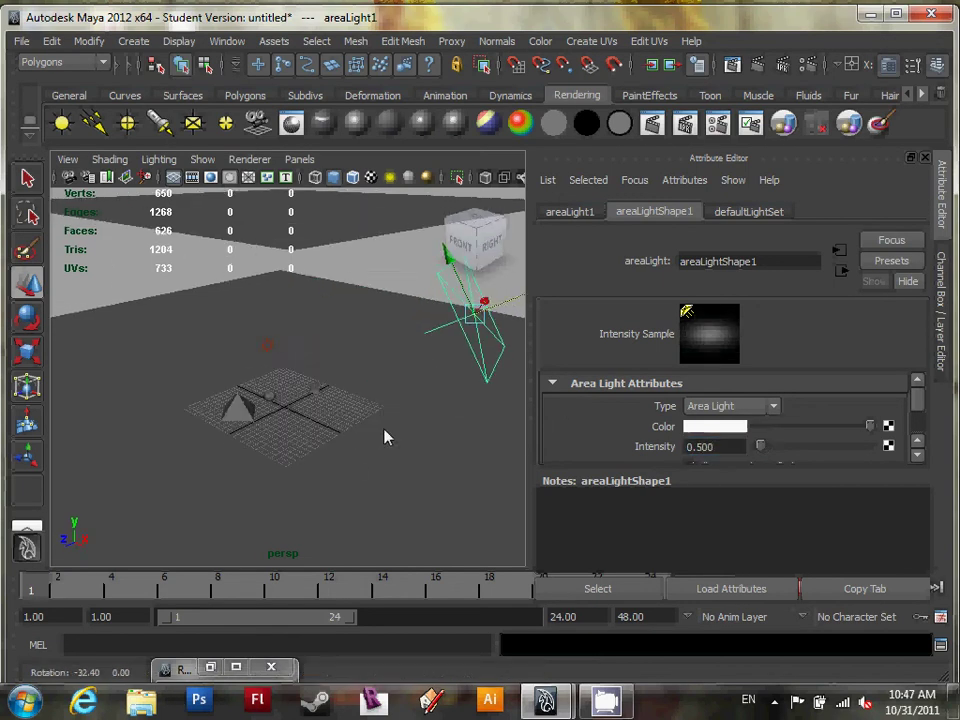
click(674, 64)
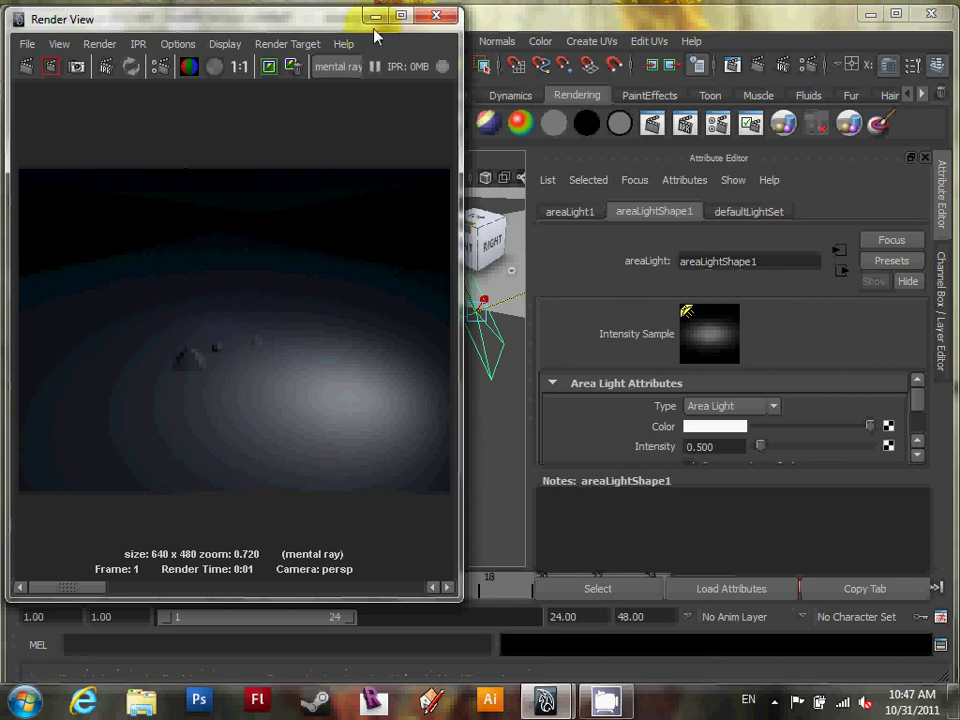
click(375, 16)
Step: Set the area light's intensity to 1 and test-render the scene
text(1)
key(Return)
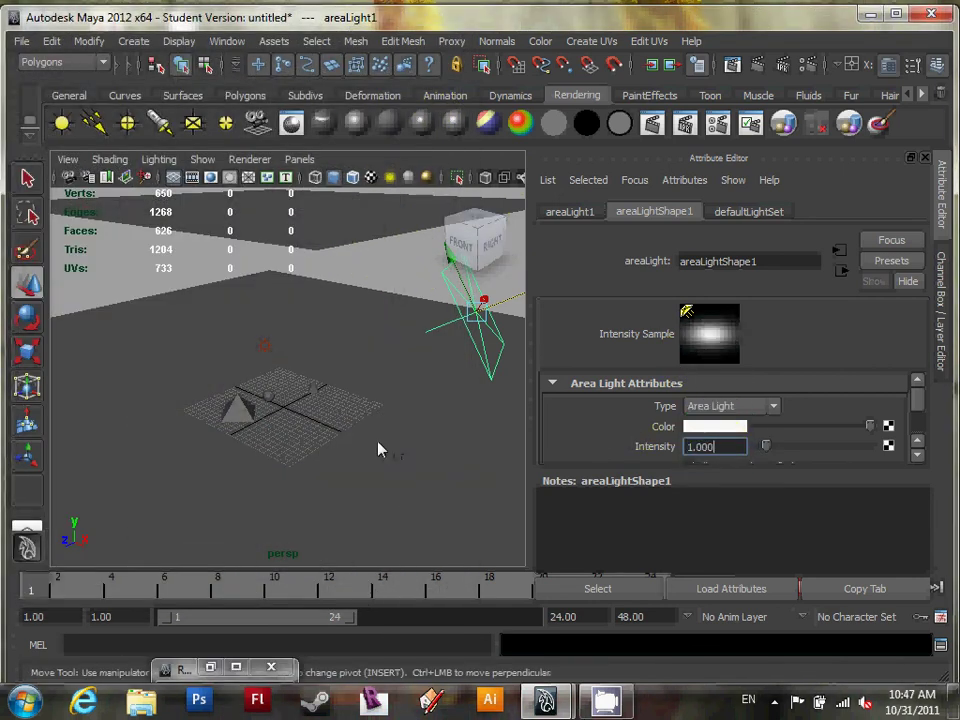
click(758, 65)
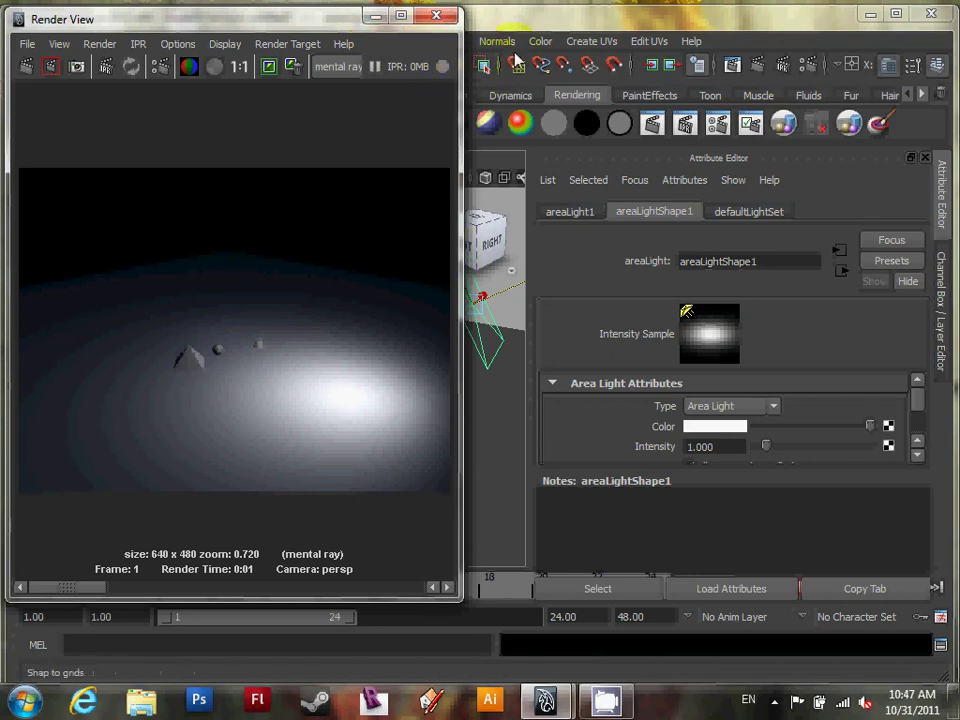
Step: Turn on Use Ray Trace Shadows for the area light and test-render the scene
click(918, 458)
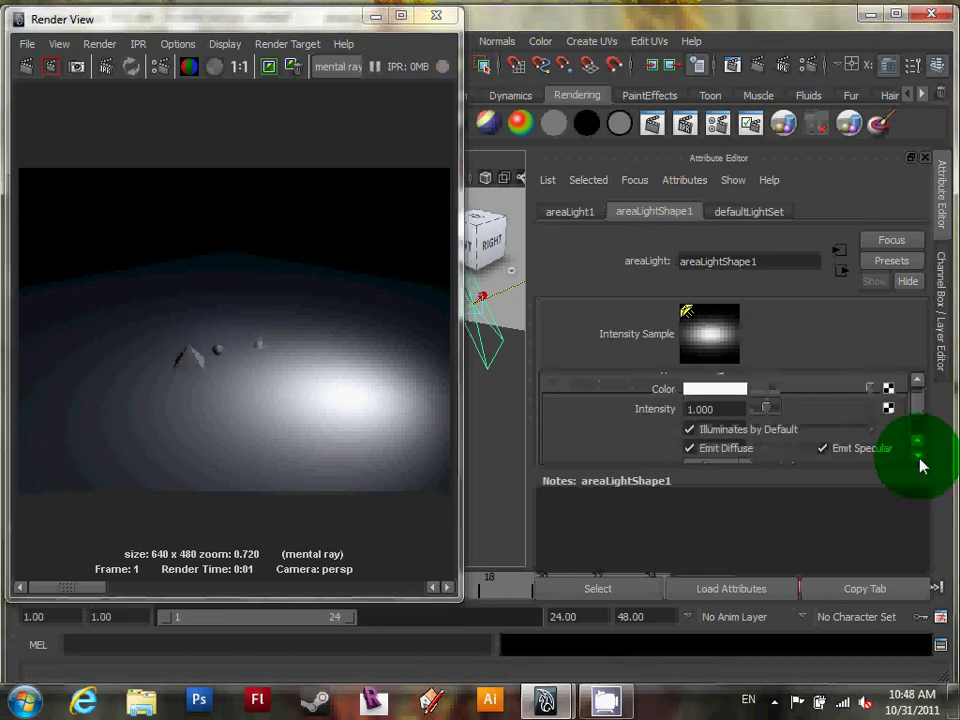
click(603, 418)
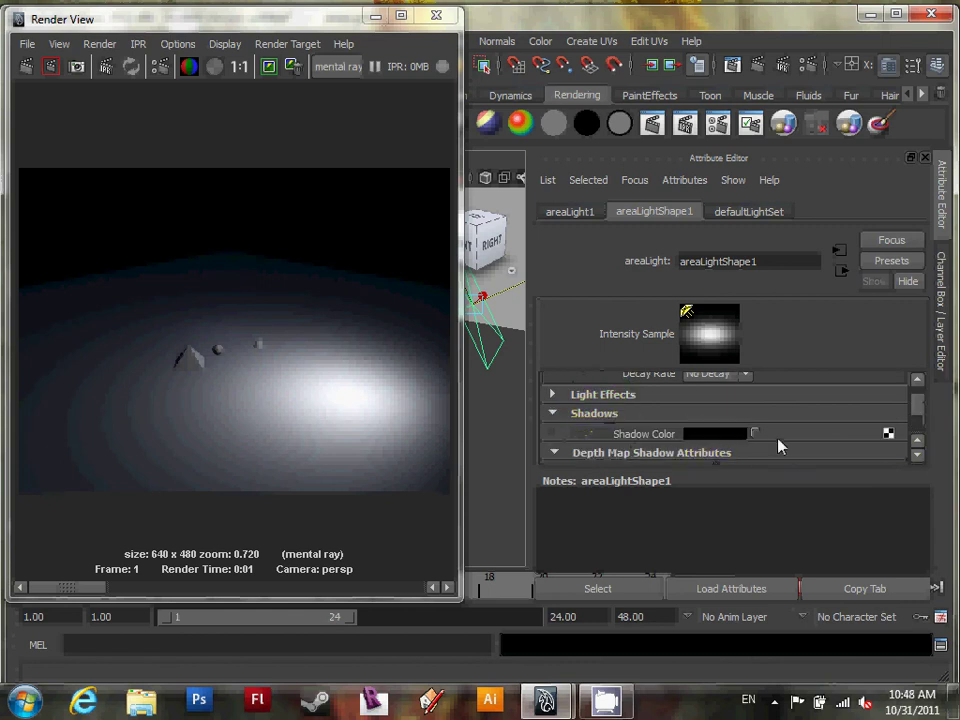
click(918, 455)
click(918, 456)
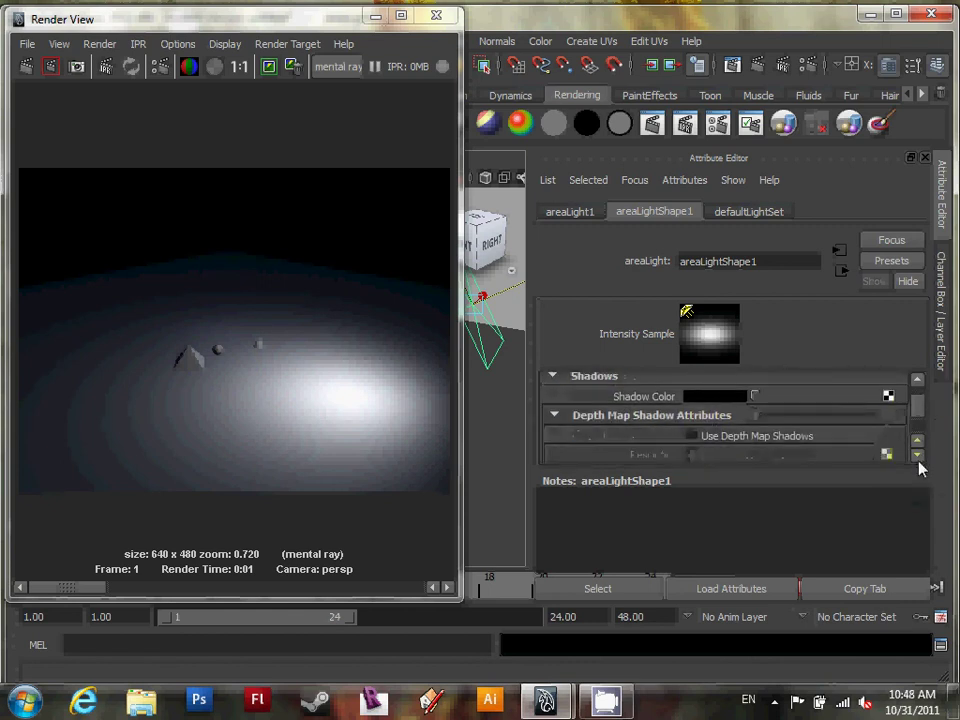
click(918, 458)
click(918, 458)
click(918, 458)
click(918, 458)
click(919, 458)
click(919, 458)
click(919, 458)
click(718, 423)
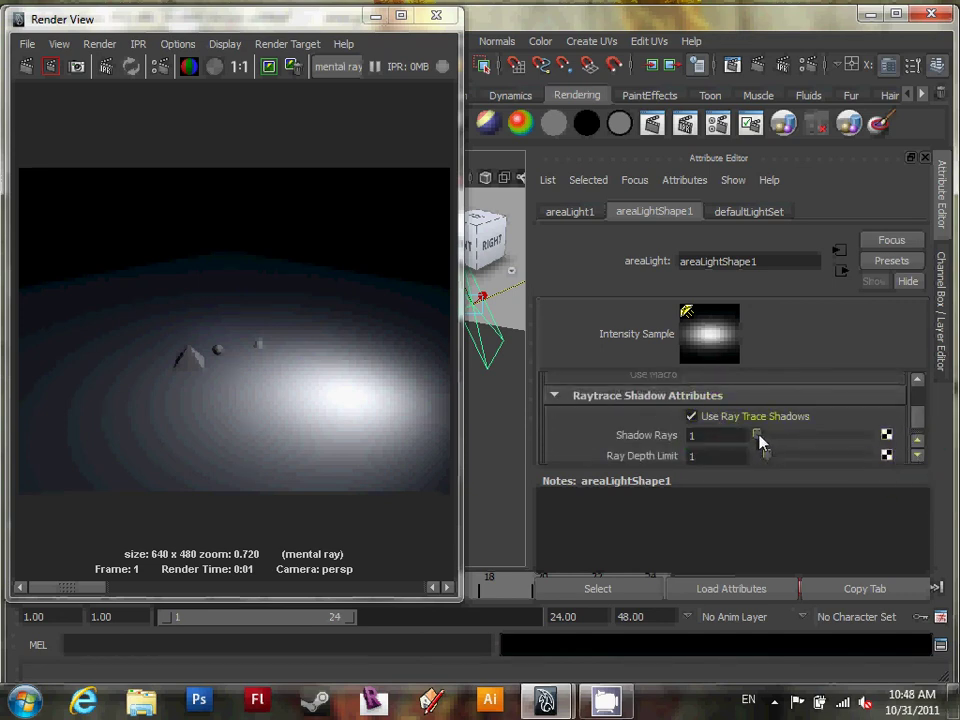
click(230, 393)
click(27, 66)
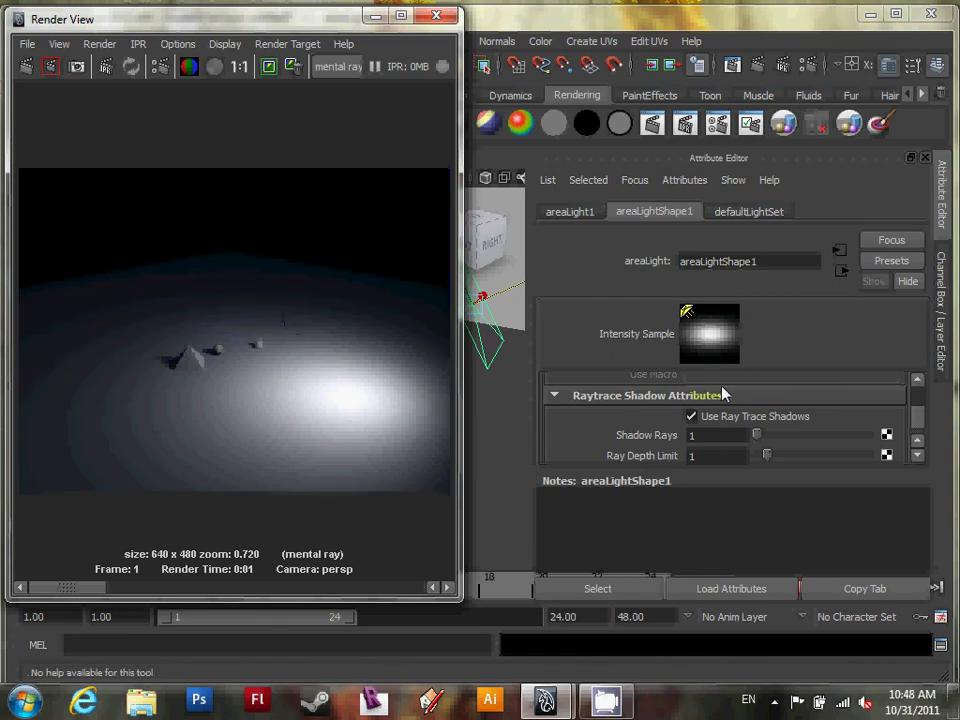
Step: Set the area light's Shadow Rays to 8 and test-render the shadows
click(919, 457)
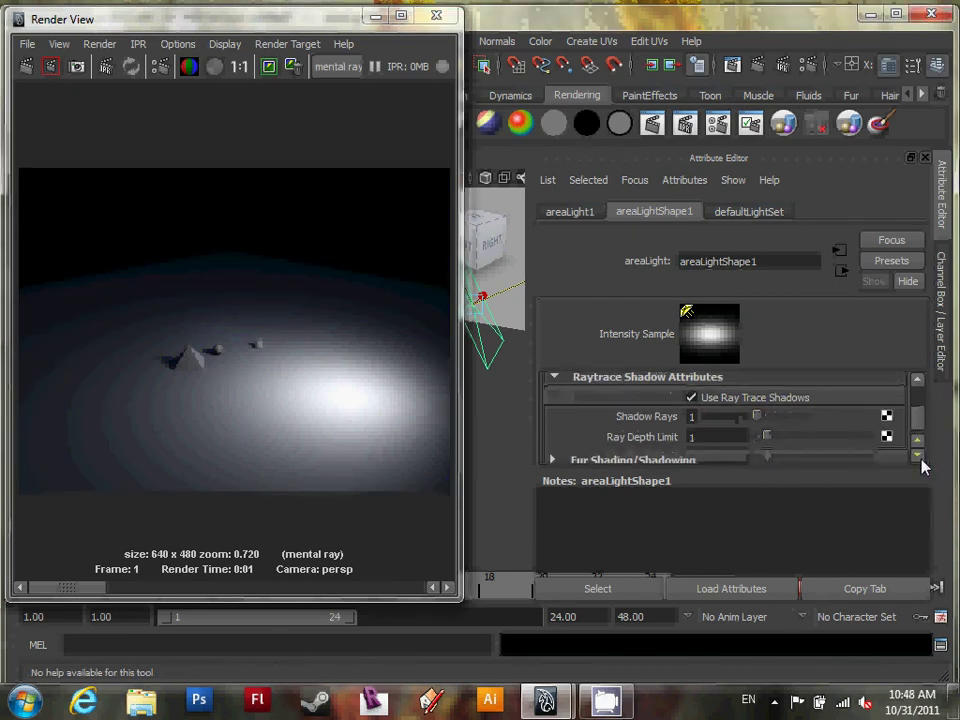
click(702, 424)
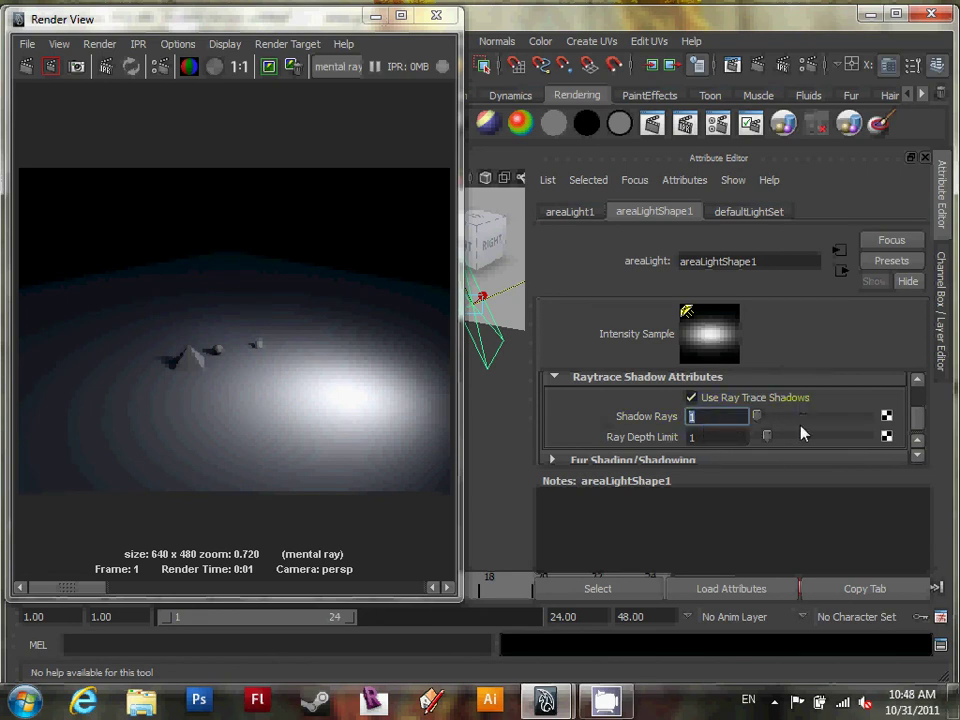
text(8)
key(Return)
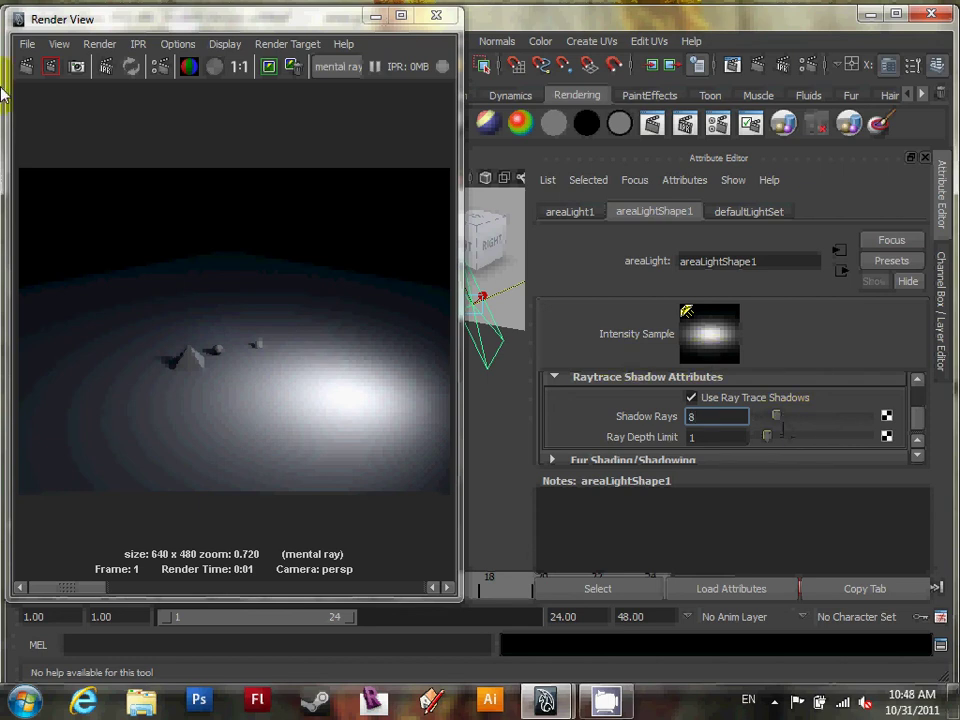
click(27, 72)
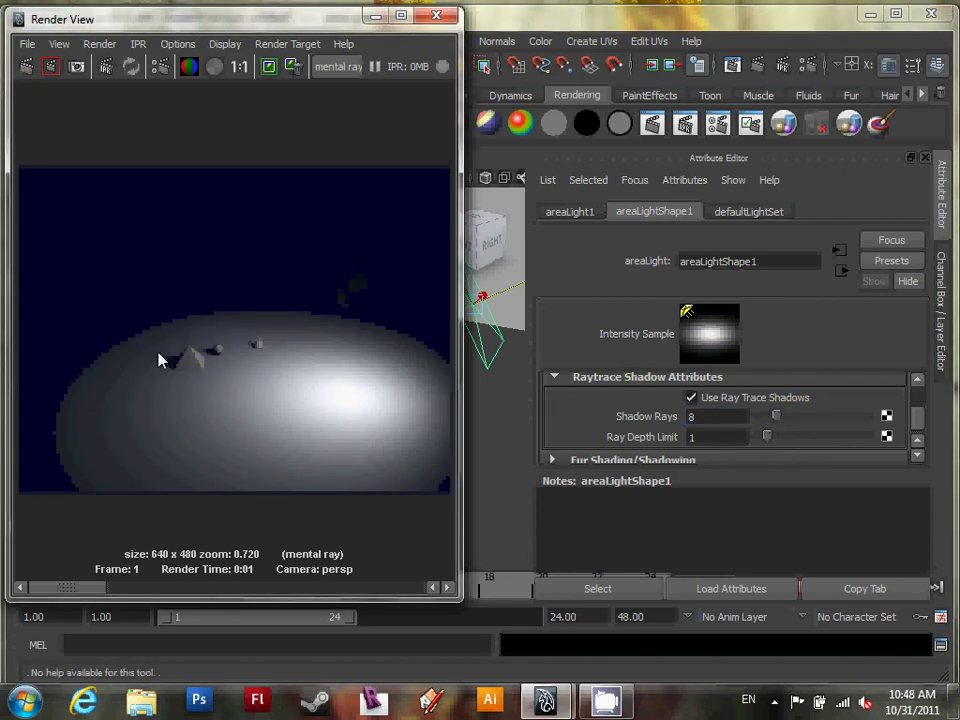
click(375, 17)
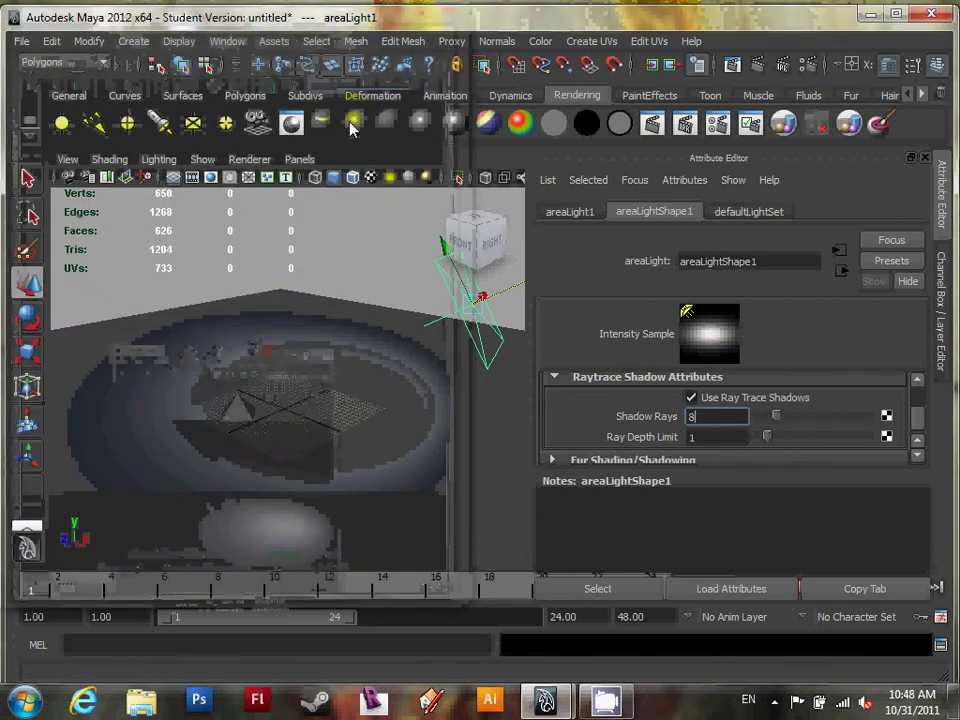
Step: Return to the area light's main attributes and view the light and scene from a lower, more distant angle
alt+drag(321, 369, 390, 380)
click(919, 388)
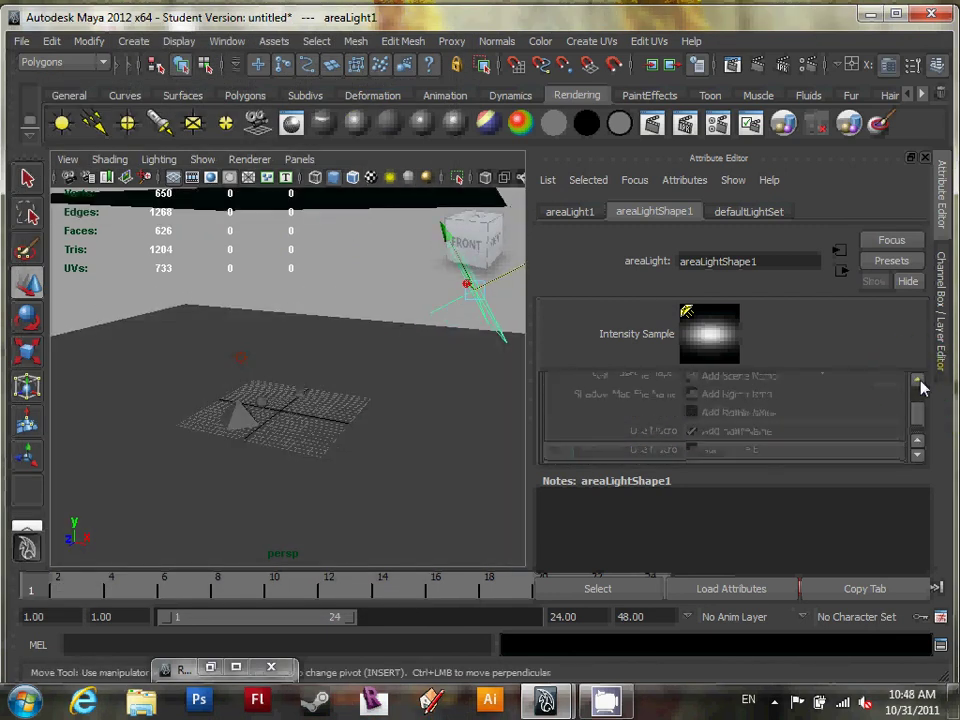
click(917, 429)
click(917, 396)
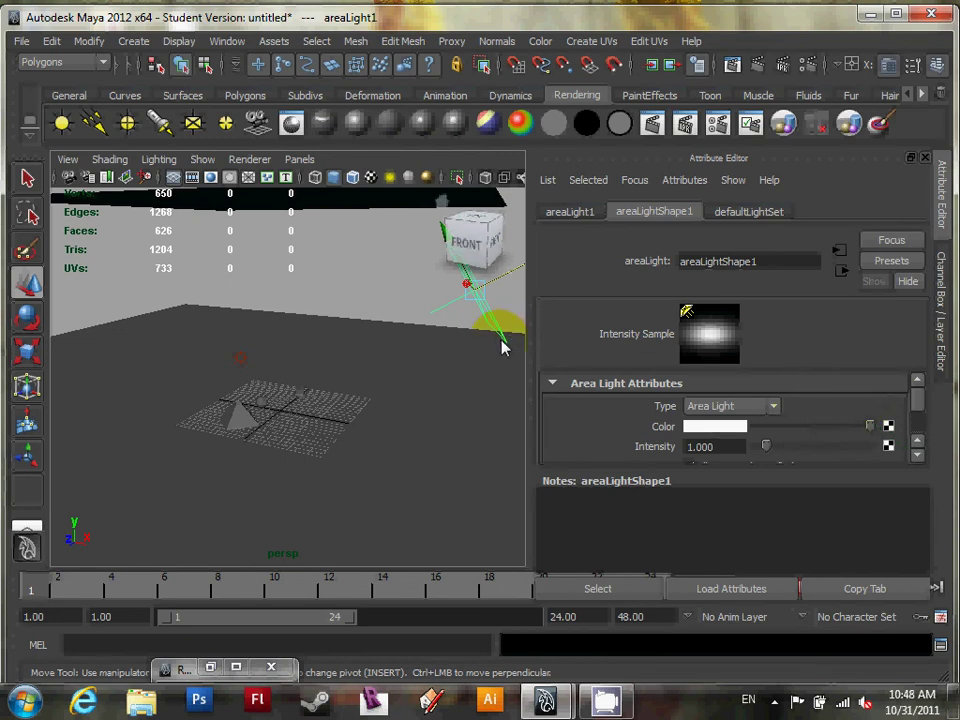
alt+drag(469, 354, 403, 342)
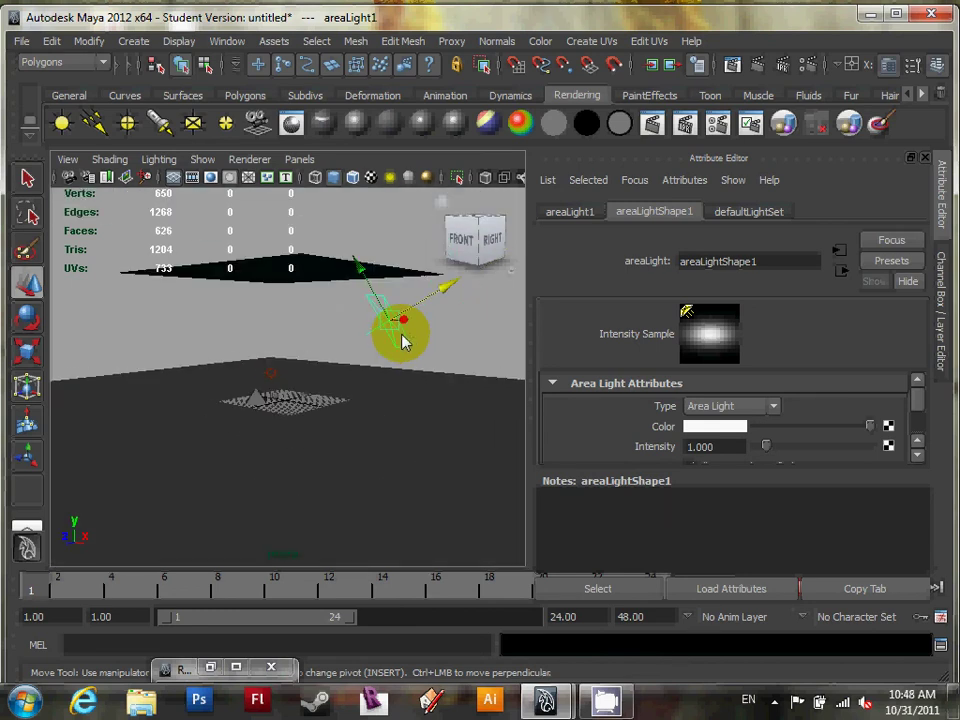
Step: Deselect the area light and select the blue ambient light above the ground plane
click(437, 362)
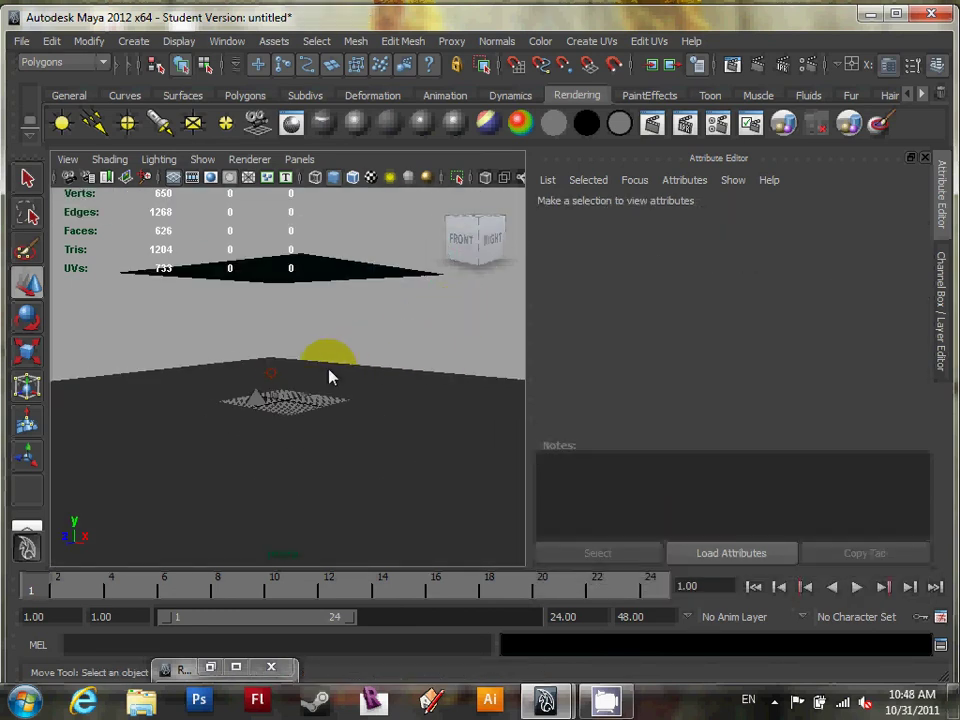
click(268, 373)
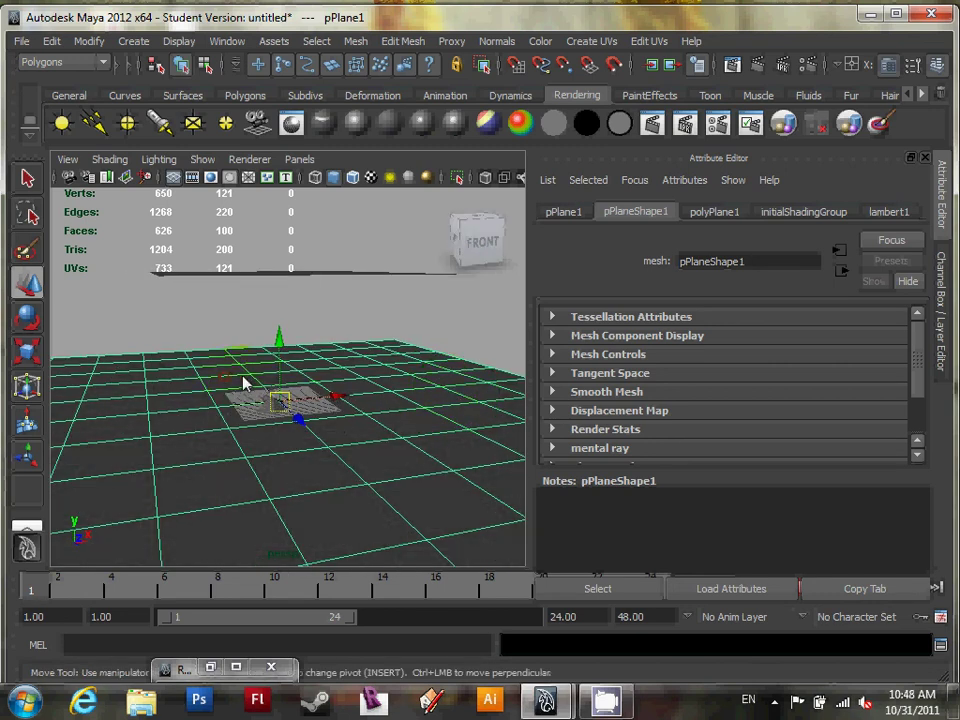
alt+drag(222, 383, 259, 379)
click(231, 386)
alt+drag(321, 302, 304, 359)
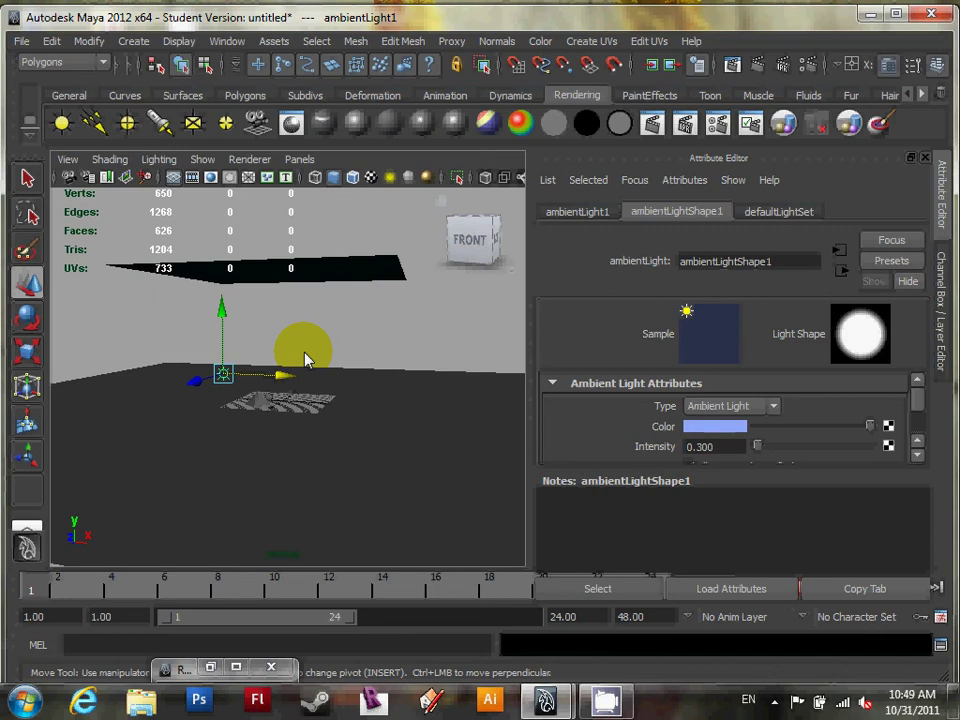
click(133, 219)
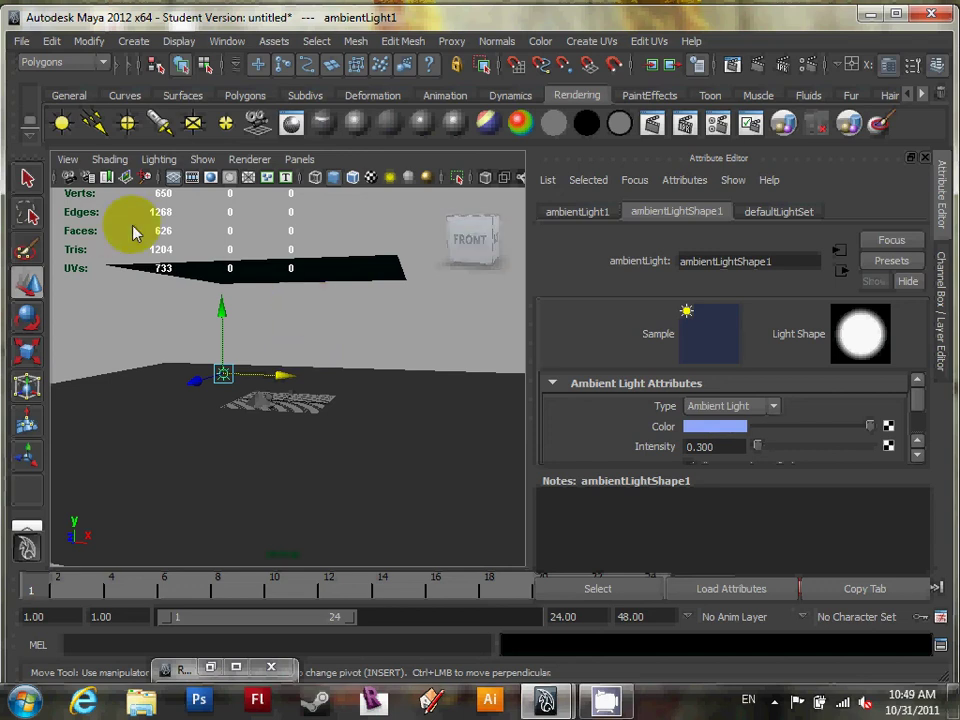
Step: Create a spot light and raise it above the ground objects to a height of about 12.4
alt+drag(295, 471, 229, 411)
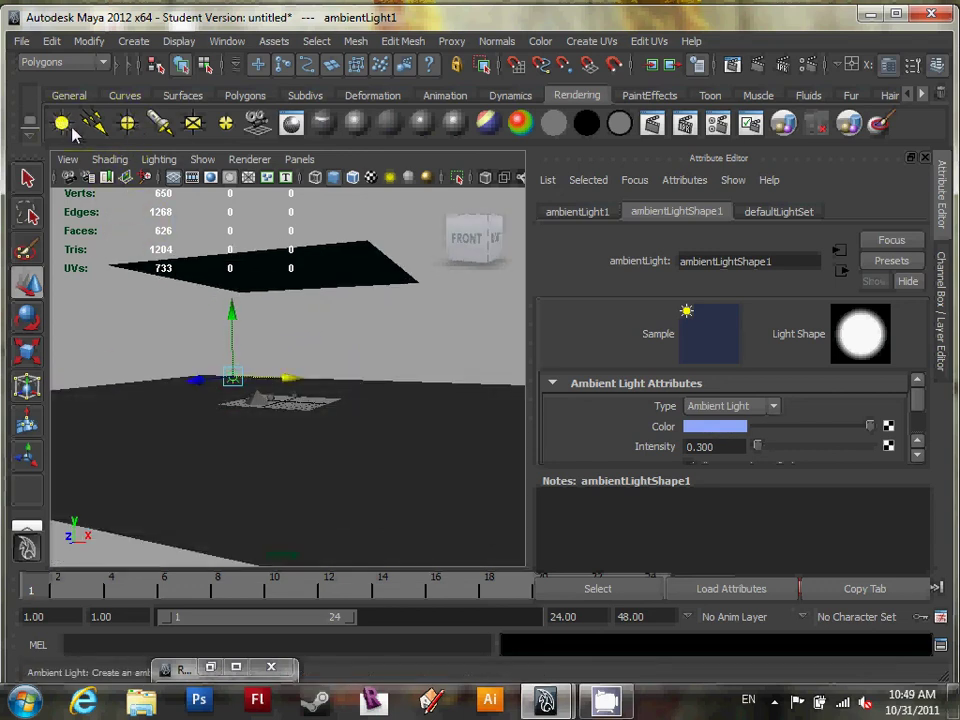
click(158, 124)
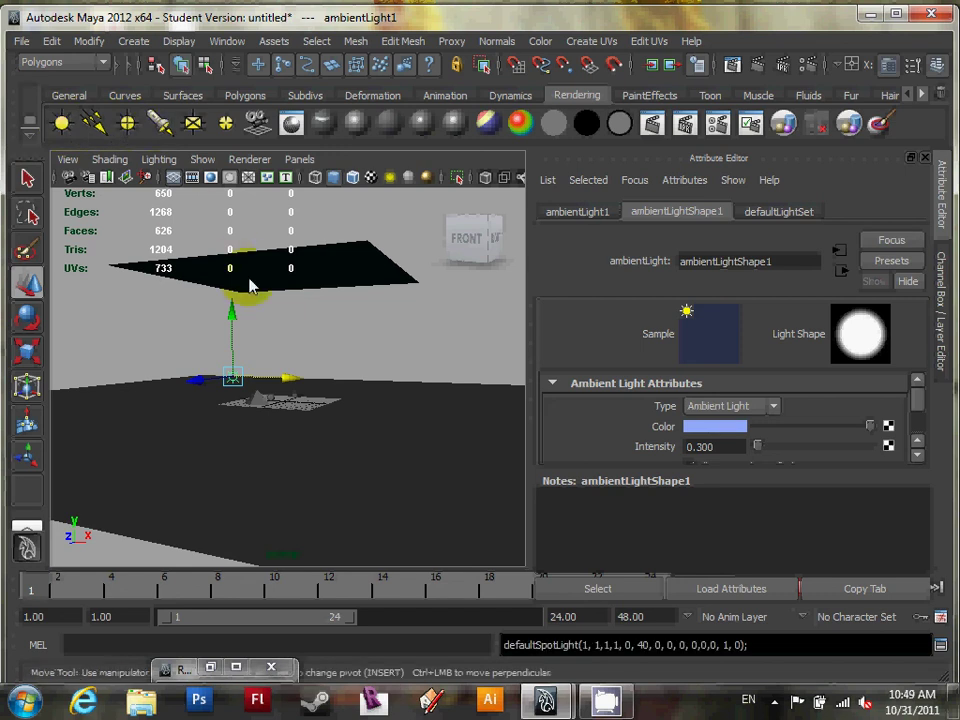
alt+drag(302, 388, 328, 395)
drag(281, 347, 281, 302)
alt+drag(296, 360, 231, 377)
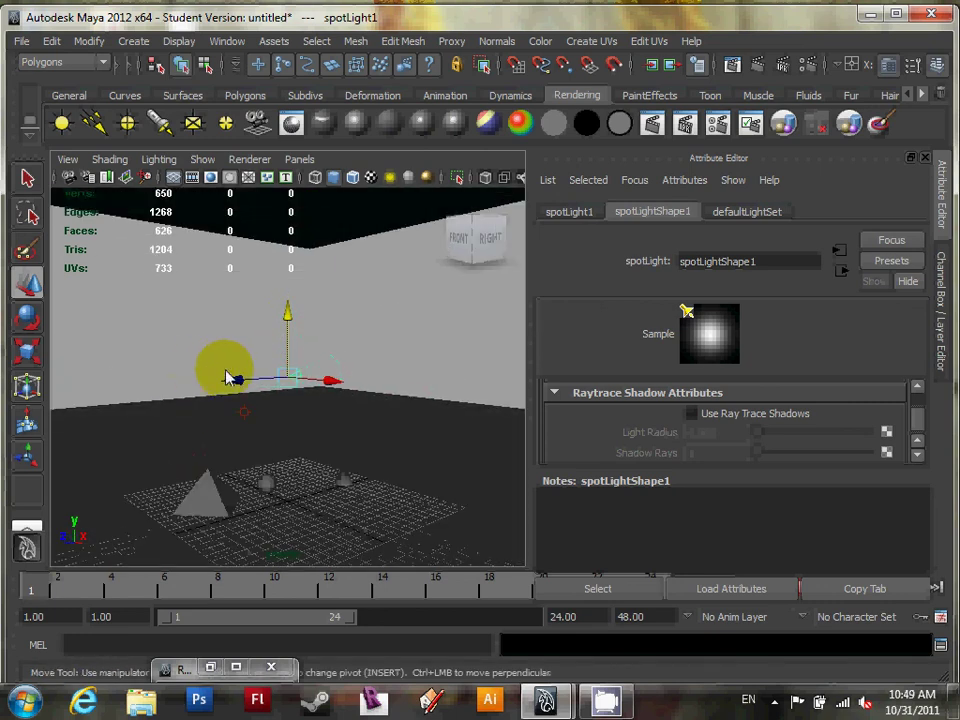
Step: Scale the spot light up uniformly to about 12.9
key(r)
drag(289, 381, 455, 364)
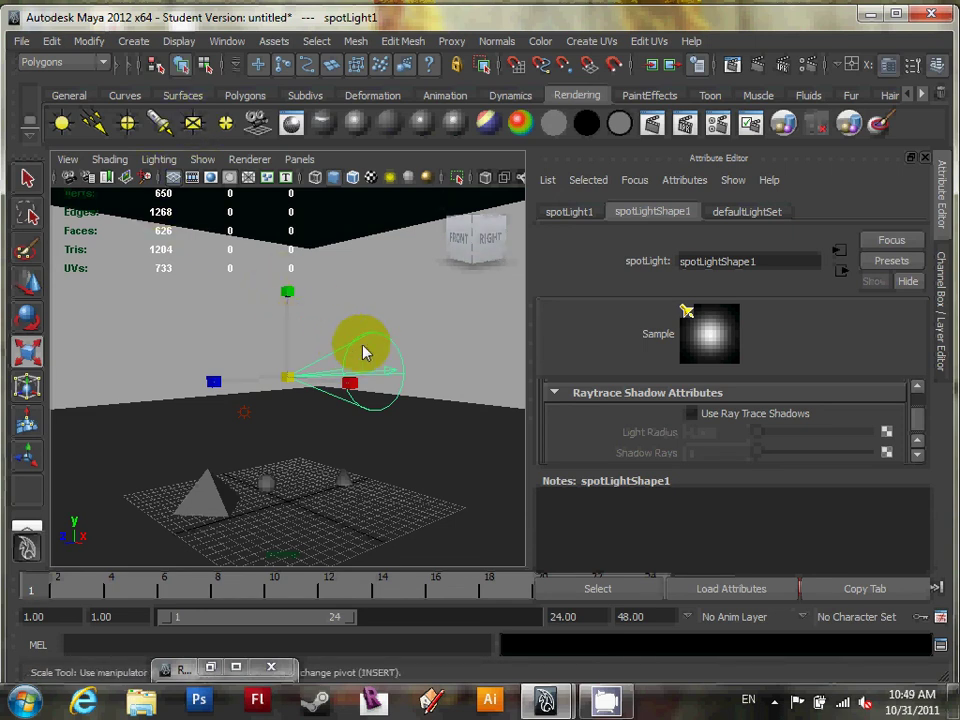
drag(286, 385, 357, 379)
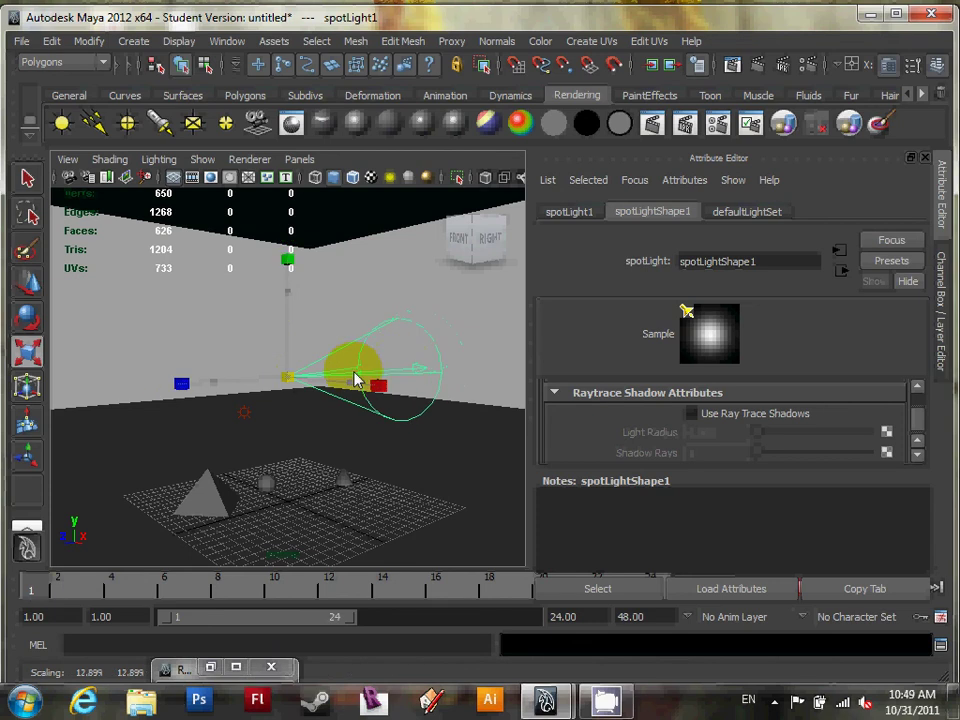
Step: Aim the spot light straight down at the floor by setting its X rotation to -90
key(w)
key(e)
drag(220, 338, 388, 268)
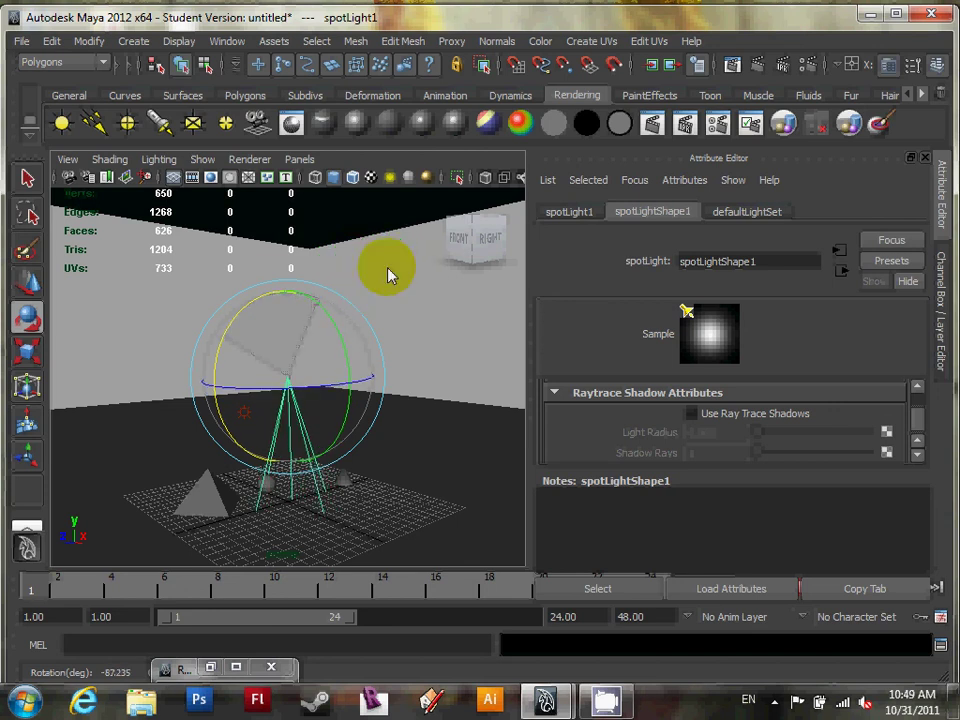
click(513, 298)
alt+drag(317, 396, 294, 364)
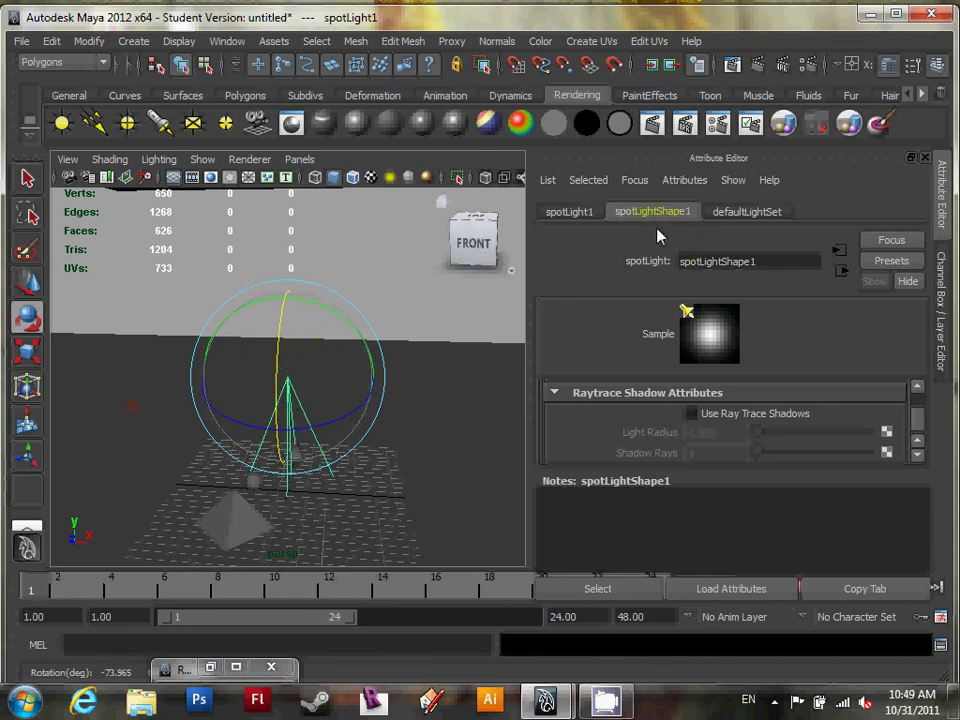
click(568, 214)
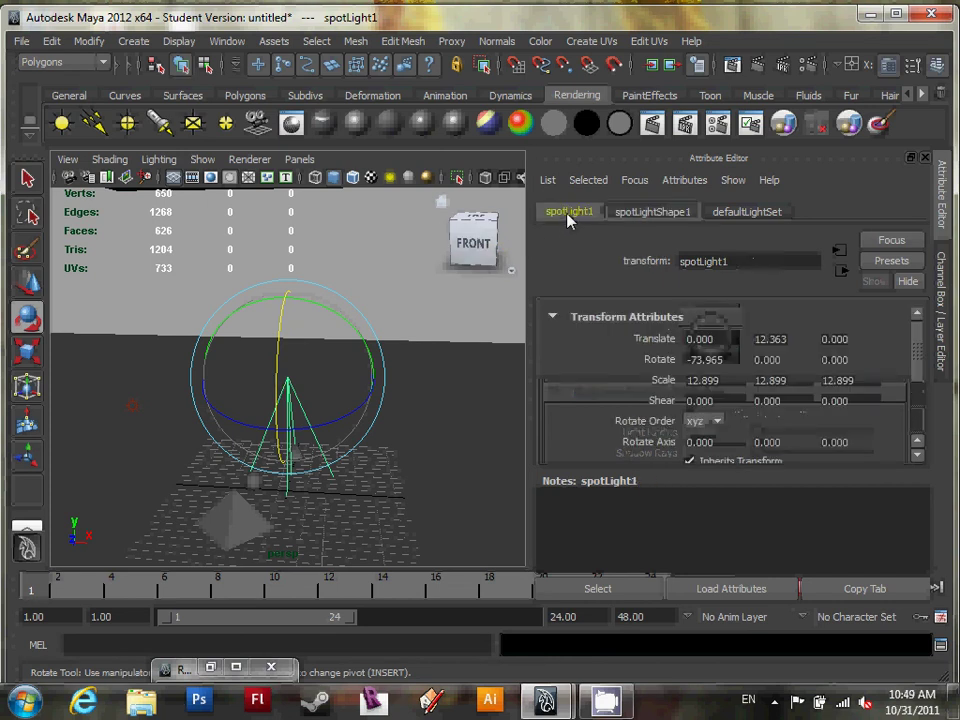
click(737, 362)
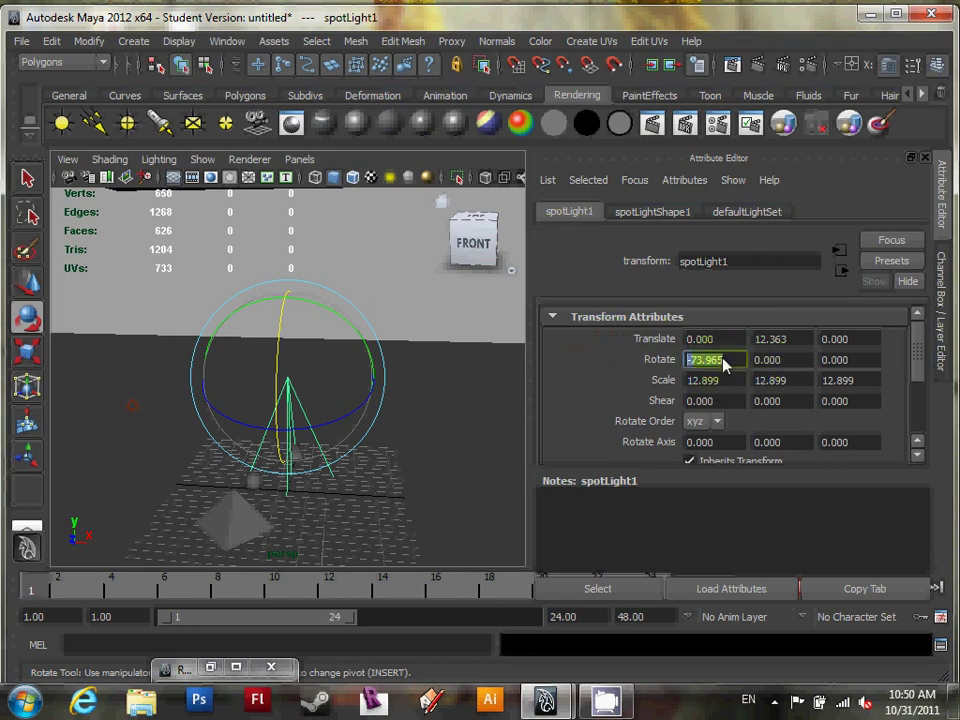
drag(286, 350, 280, 380)
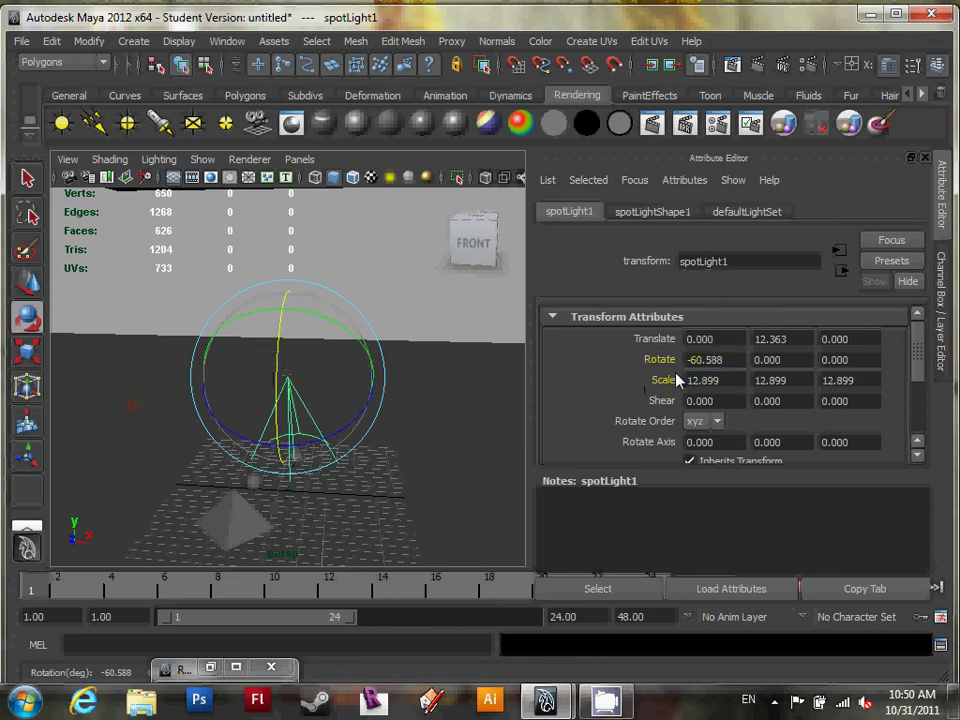
mouse_move(278, 346)
mouse_down()
mouse_move(274, 354)
mouse_move(274, 336)
mouse_move(278, 346)
mouse_up()
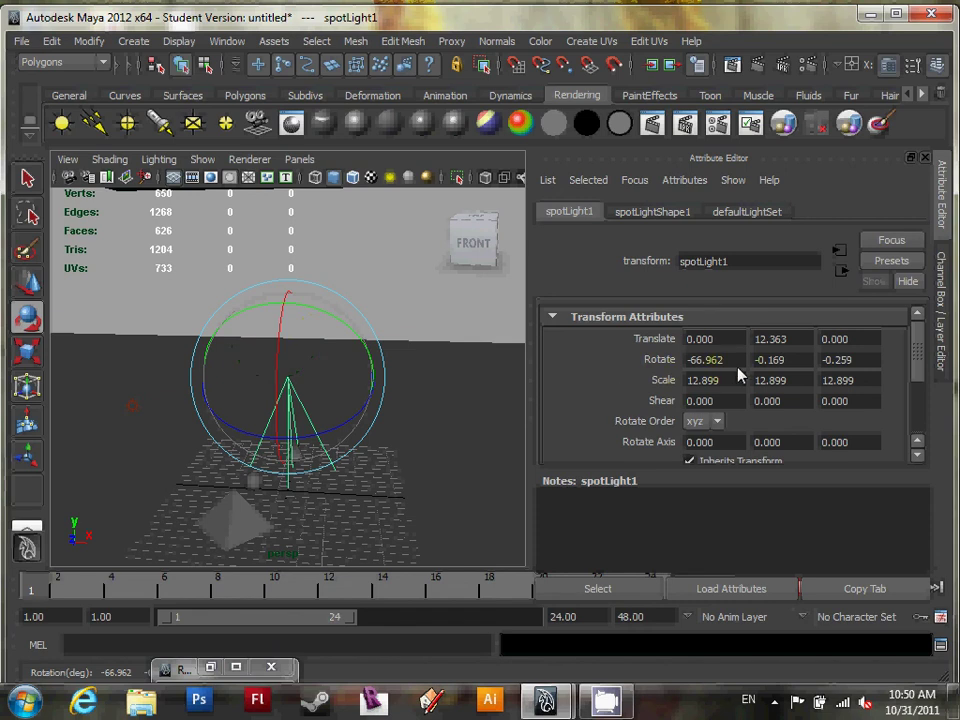
click(712, 359)
text(-90)
key(Return)
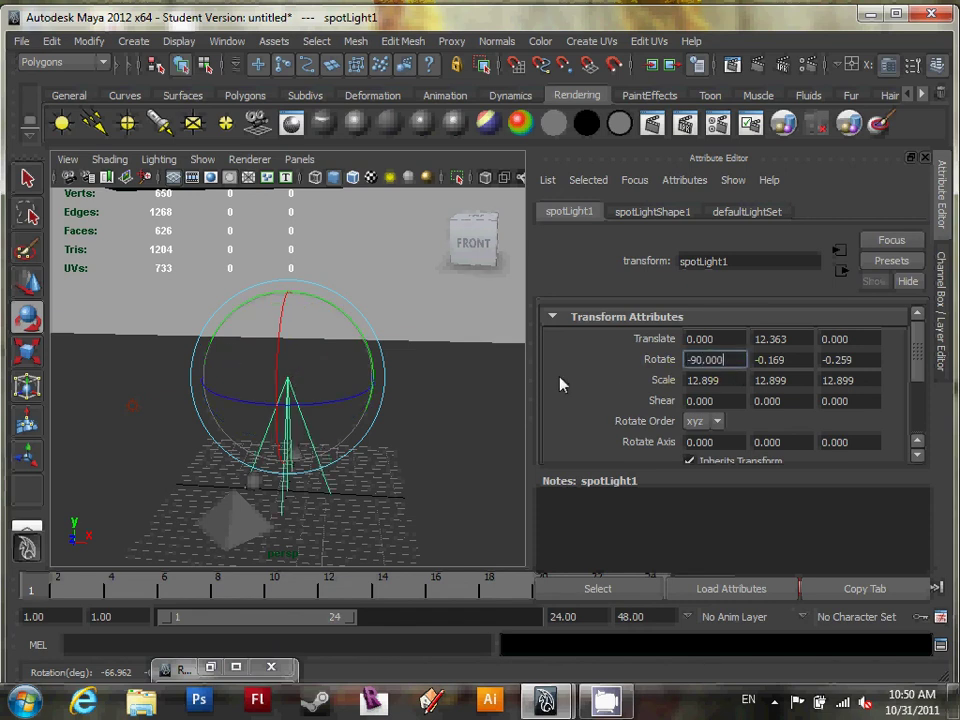
Step: Raise the spot light to the ceiling plane, at a height of about 33.2
alt+drag(474, 446, 327, 447)
key(w)
drag(286, 322, 328, 221)
alt+drag(356, 369, 365, 392)
drag(306, 317, 313, 280)
alt+right_drag(313, 280, 317, 369)
scroll(315, 289, up, 3)
alt+drag(321, 313, 377, 330)
drag(337, 214, 349, 189)
scroll(343, 216, down, 3)
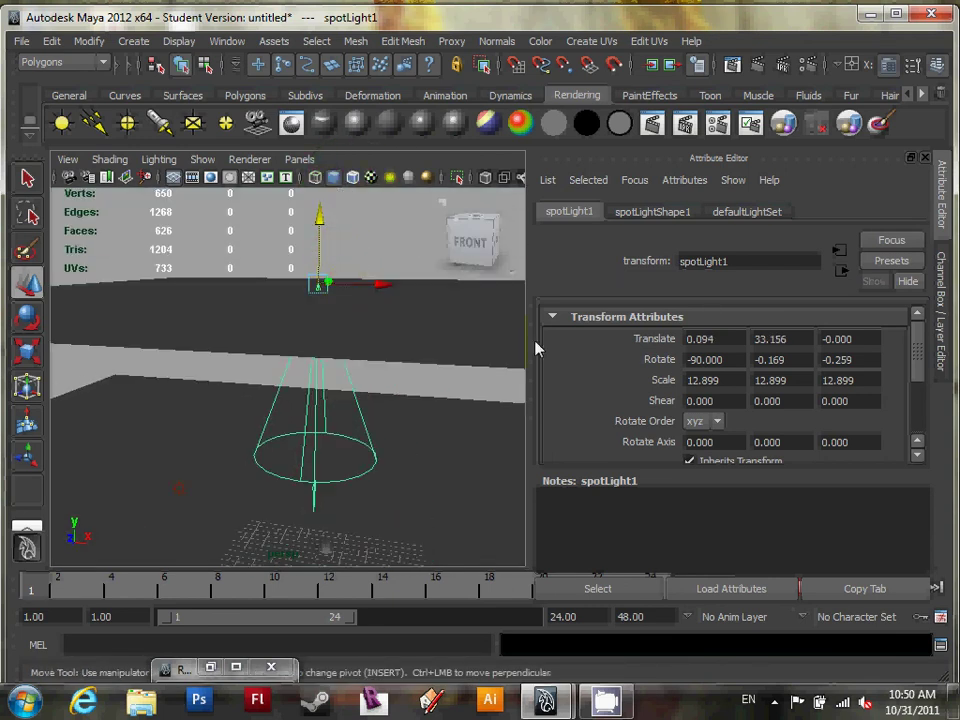
Step: Turn on Use Ray Trace Shadows for the spot light and test-render the scene
click(652, 211)
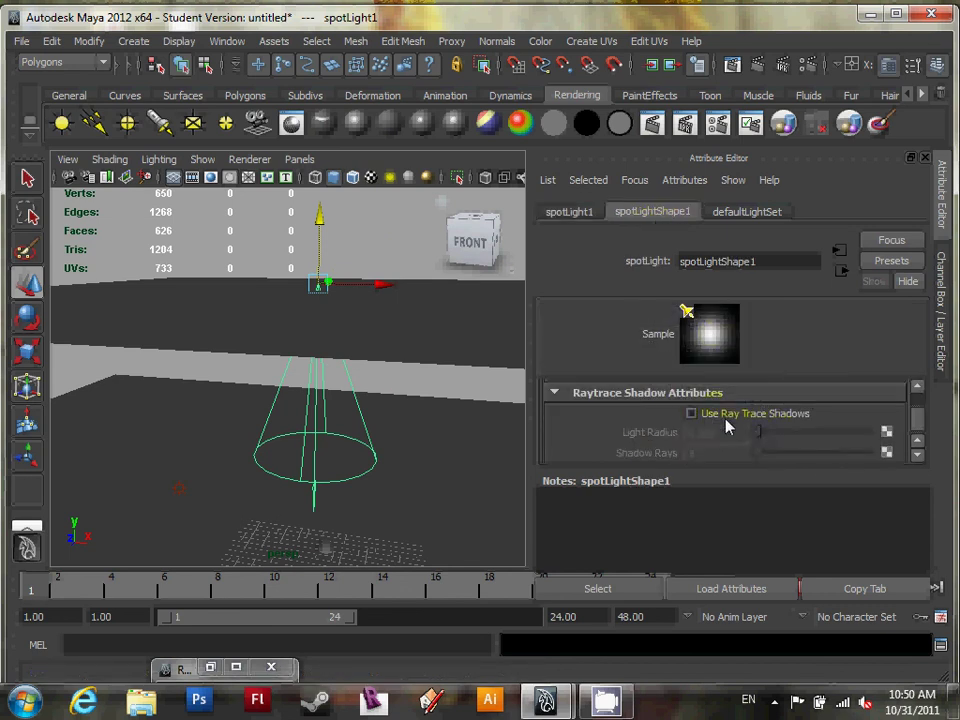
alt+drag(366, 396, 360, 330)
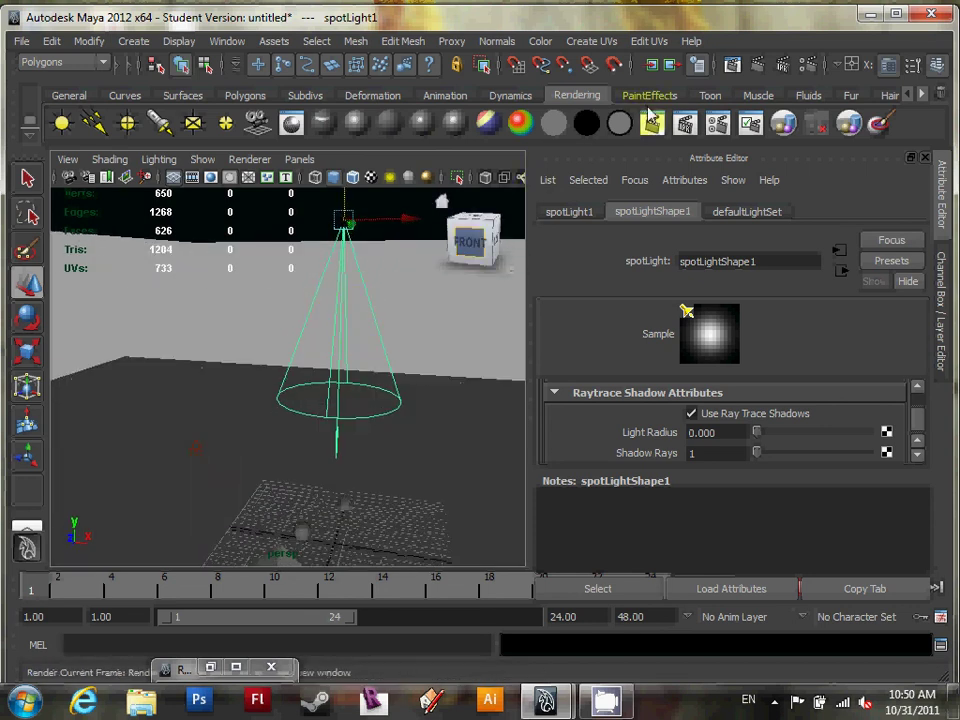
click(740, 66)
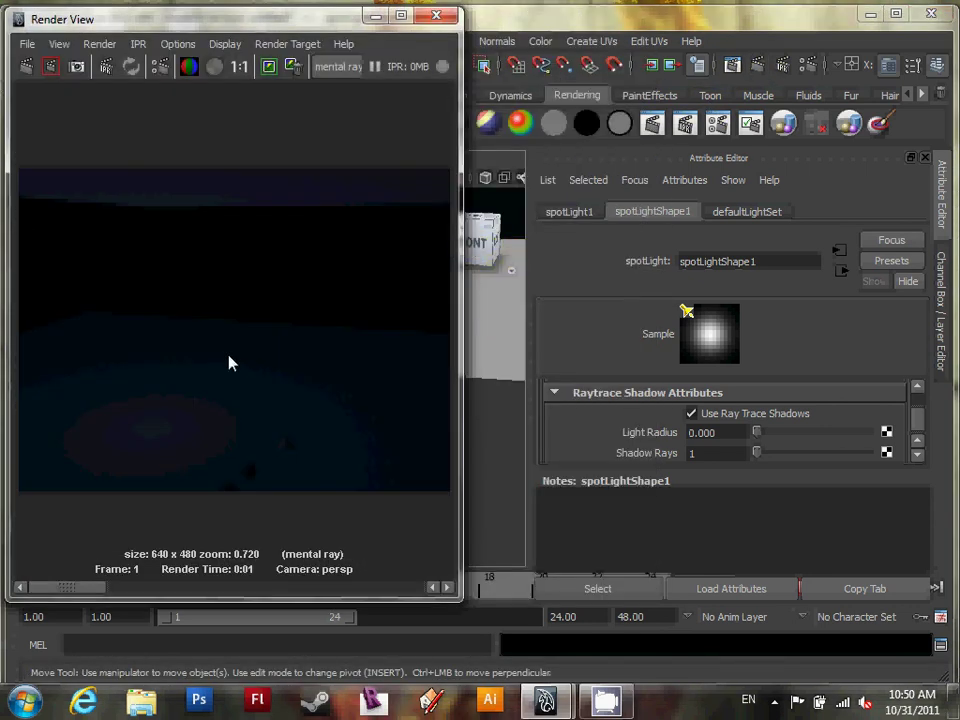
drag(377, 21, 380, 32)
click(373, 18)
Step: Test-render the scene from above the ceiling plane, and return to a view of the spot light and objects beneath it
alt+drag(332, 317, 325, 400)
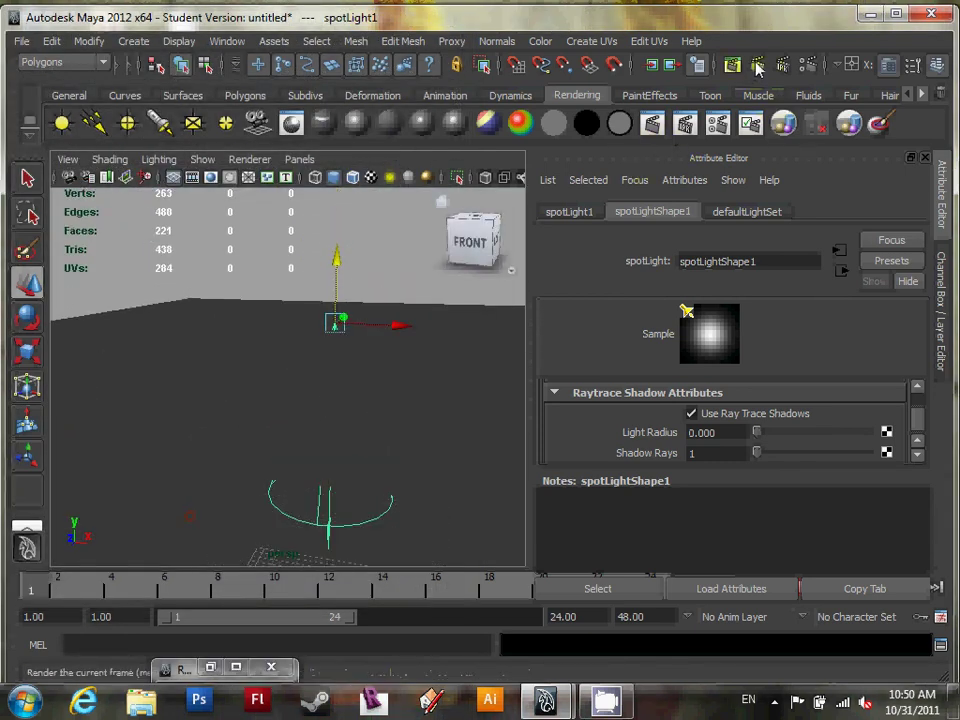
click(737, 66)
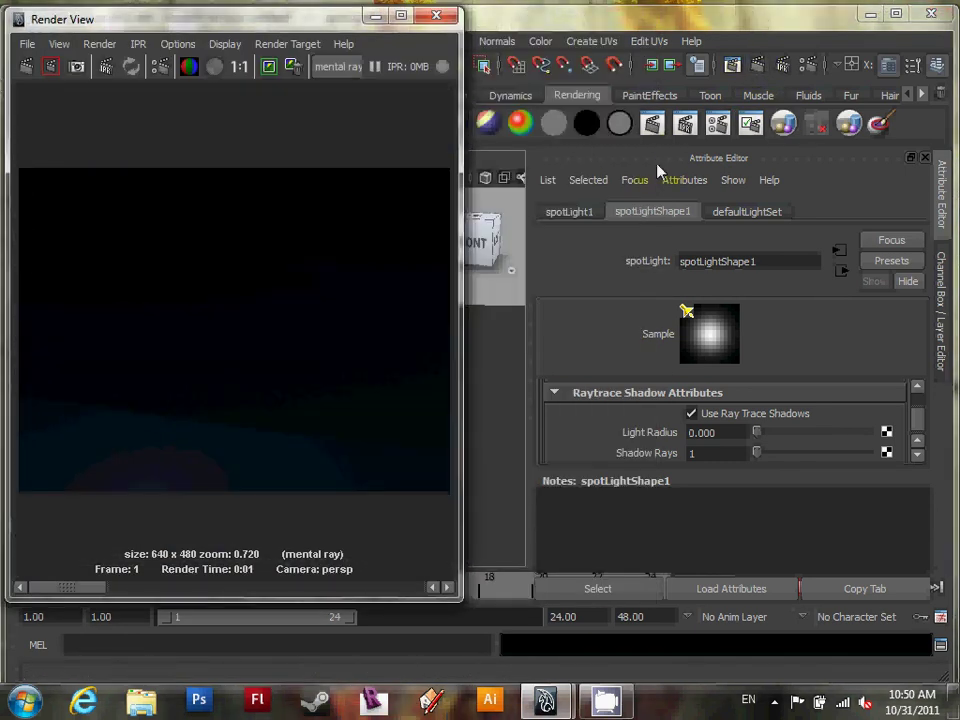
click(374, 16)
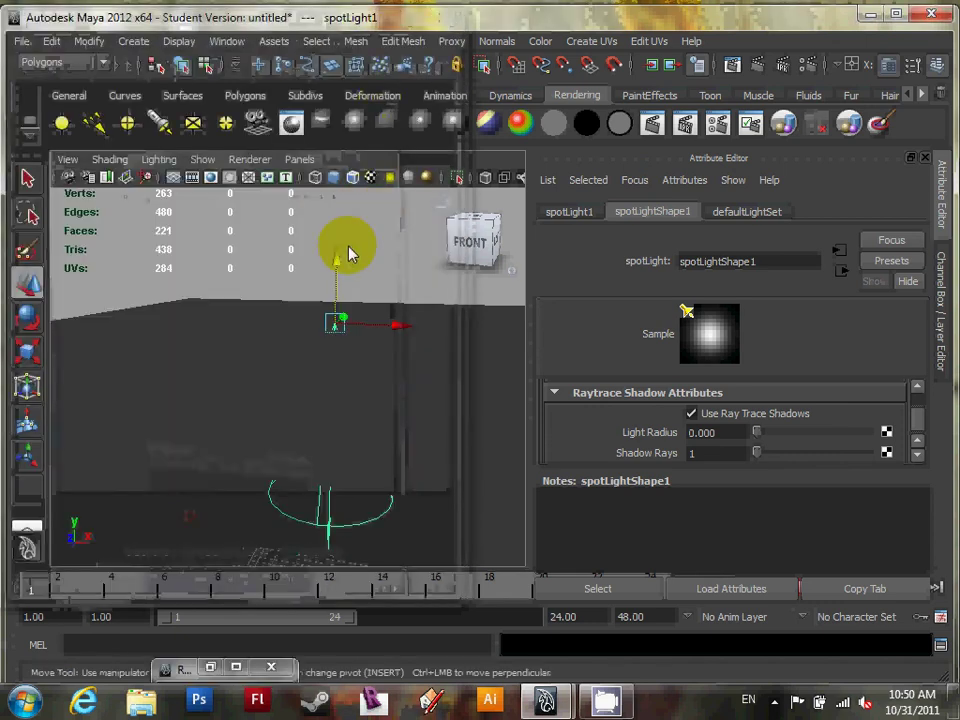
click(754, 66)
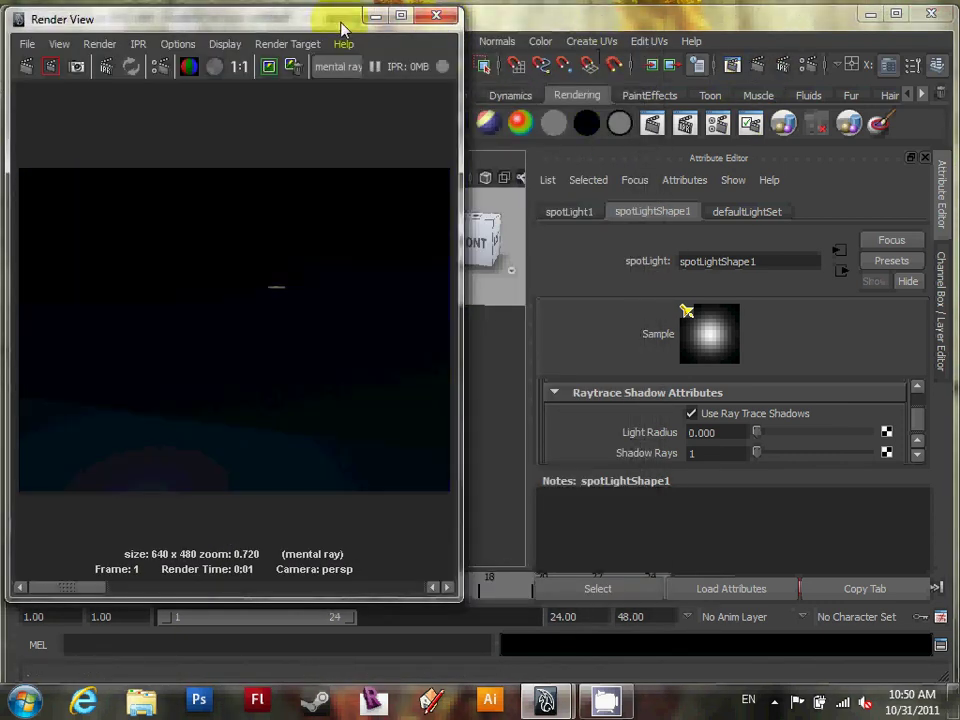
click(376, 16)
alt+drag(339, 236, 326, 298)
click(370, 183)
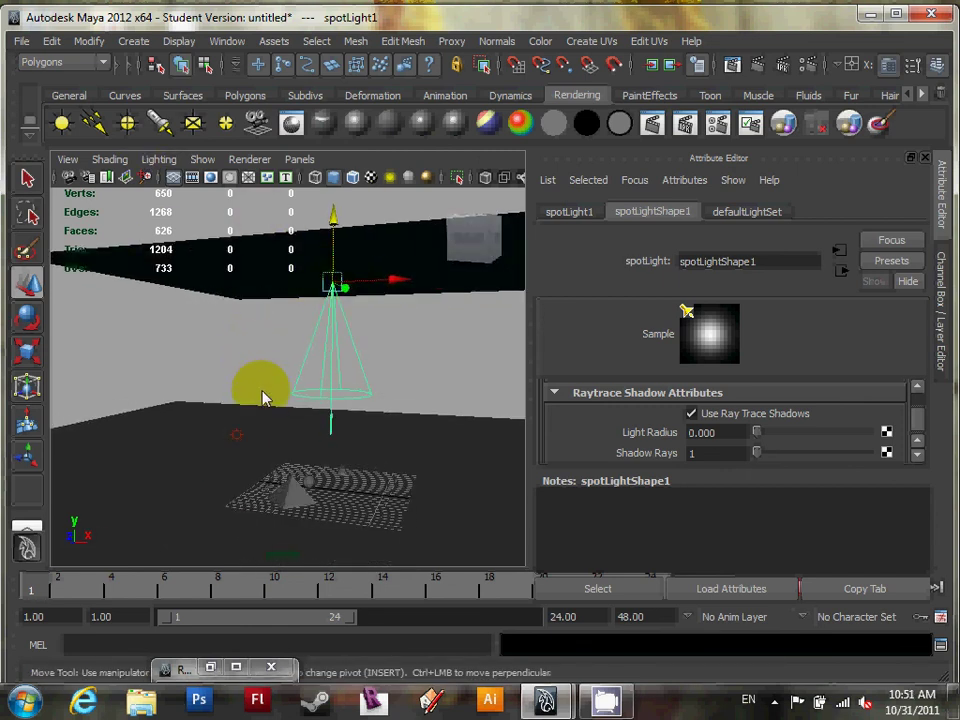
Step: Create a polygon cylinder and raise it to the ceiling, just above the spot light's tip
key(space)
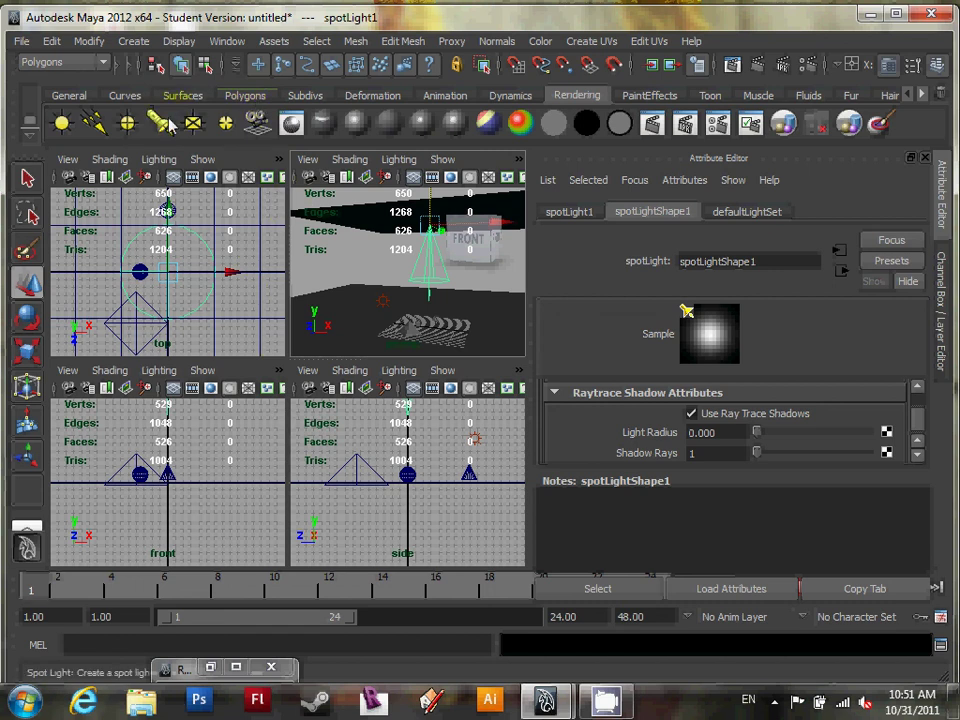
click(245, 95)
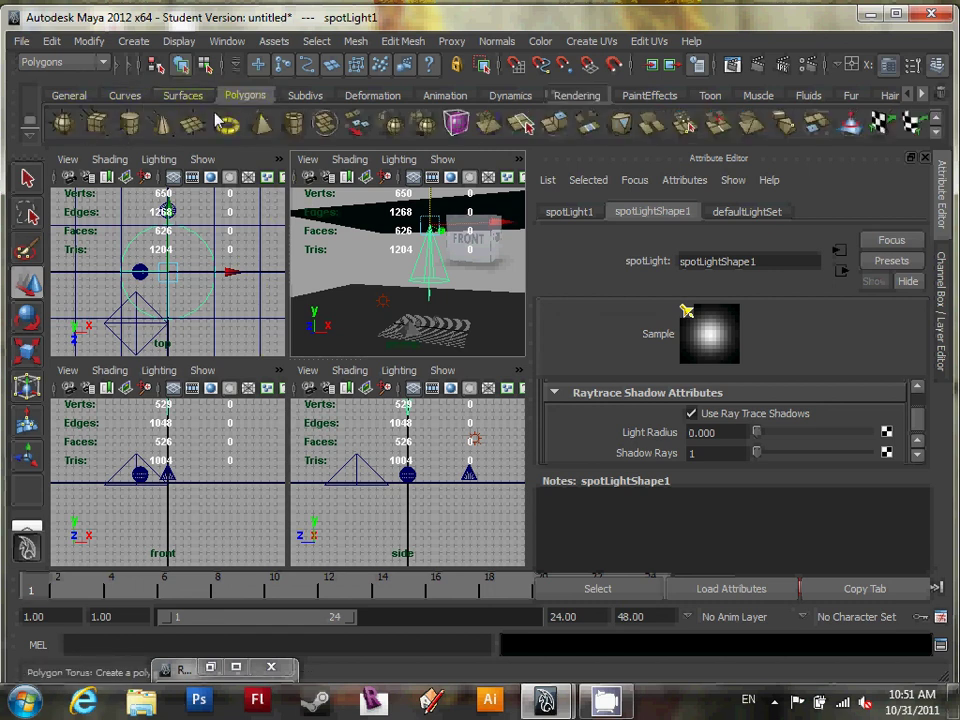
click(130, 125)
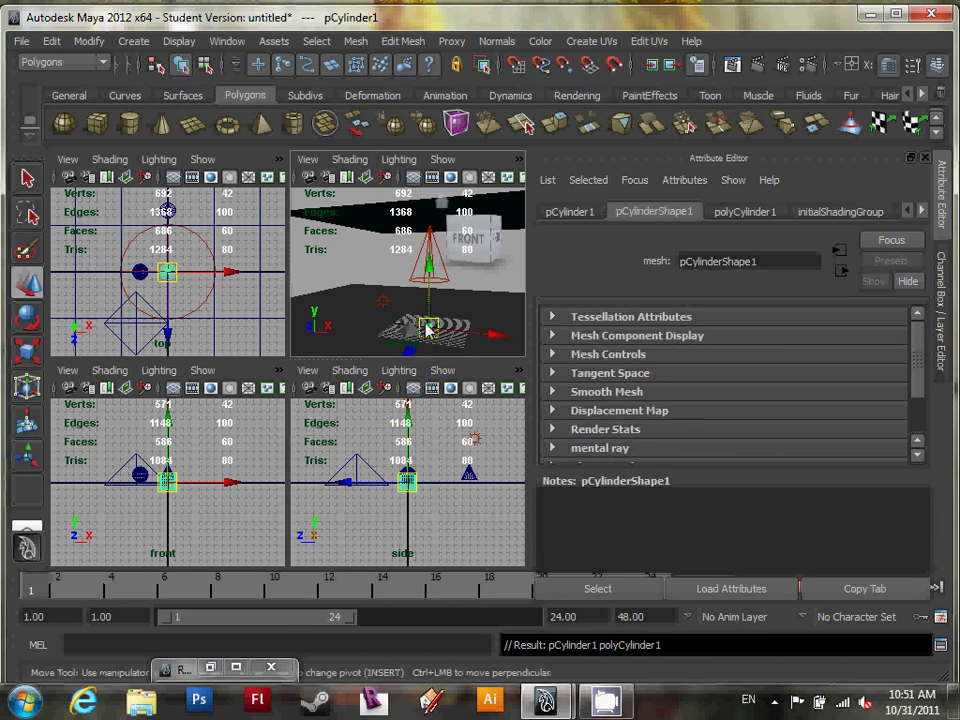
key(space)
alt+drag(430, 327, 395, 420)
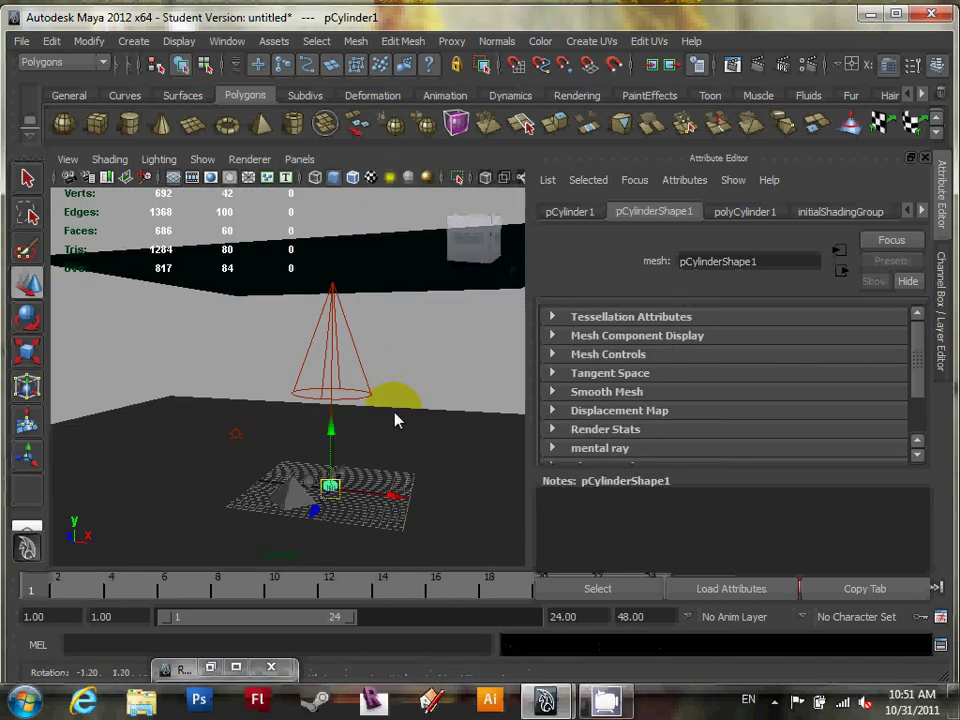
drag(331, 424, 366, 285)
key(bracketleft)
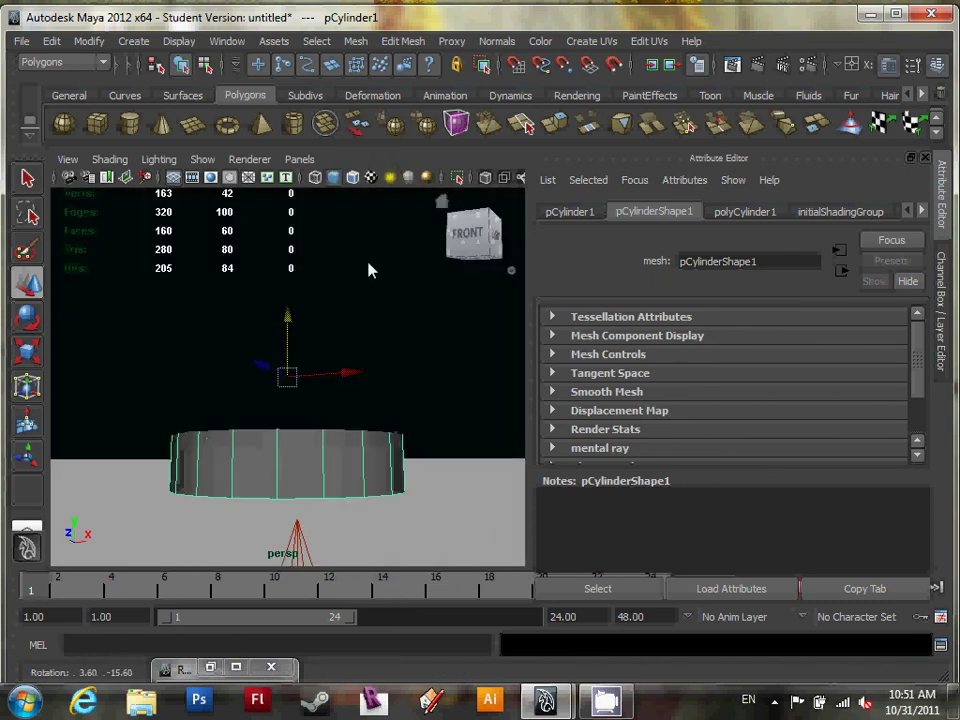
key(bracketleft)
alt+right_drag(349, 317, 349, 268)
alt+drag(349, 268, 333, 308)
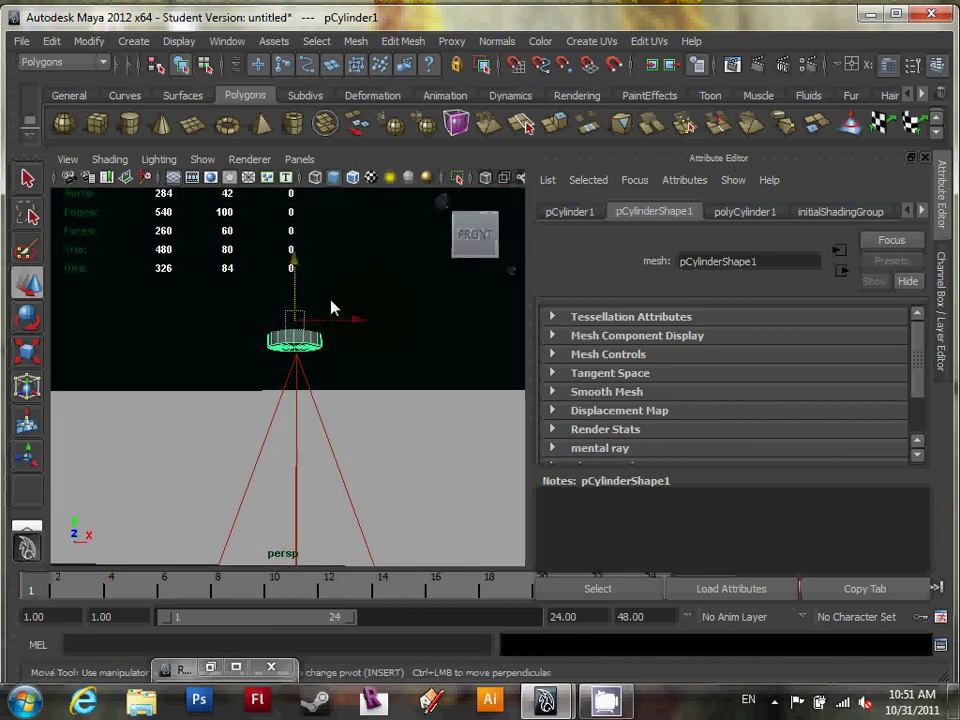
Step: Flatten the cylinder into a thin disc and position it directly above the spot light's tip as a lamp fixture
alt+drag(296, 274, 322, 312)
key(f)
key(r)
drag(293, 250, 303, 322)
key(w)
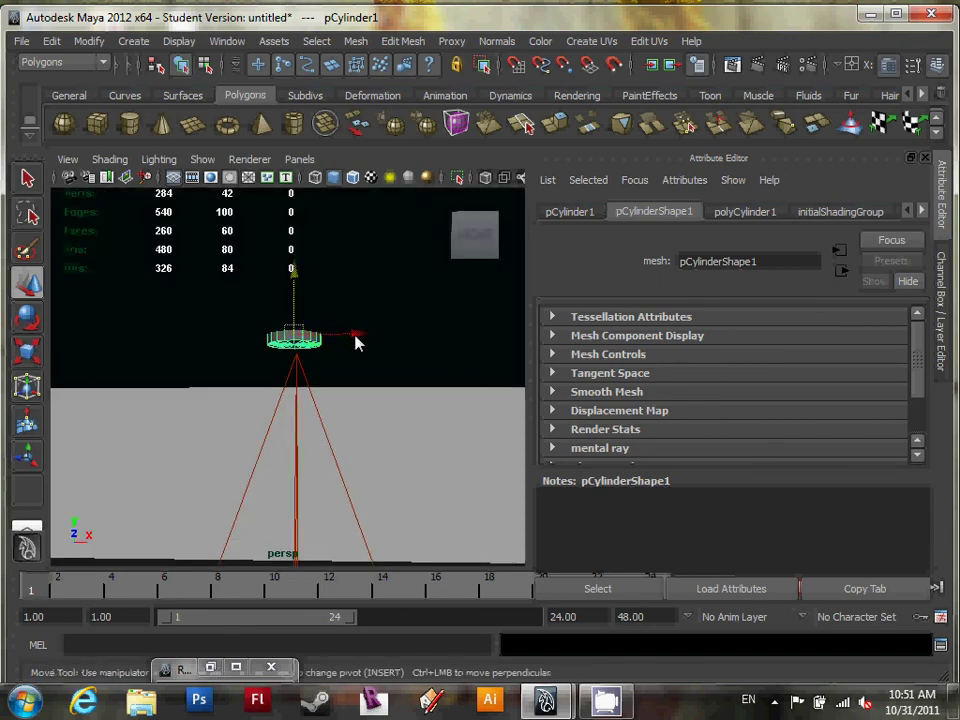
drag(356, 343, 364, 336)
key(ctrl+z)
drag(294, 270, 296, 274)
alt+middle_drag(326, 321, 368, 375)
alt+drag(368, 375, 335, 370)
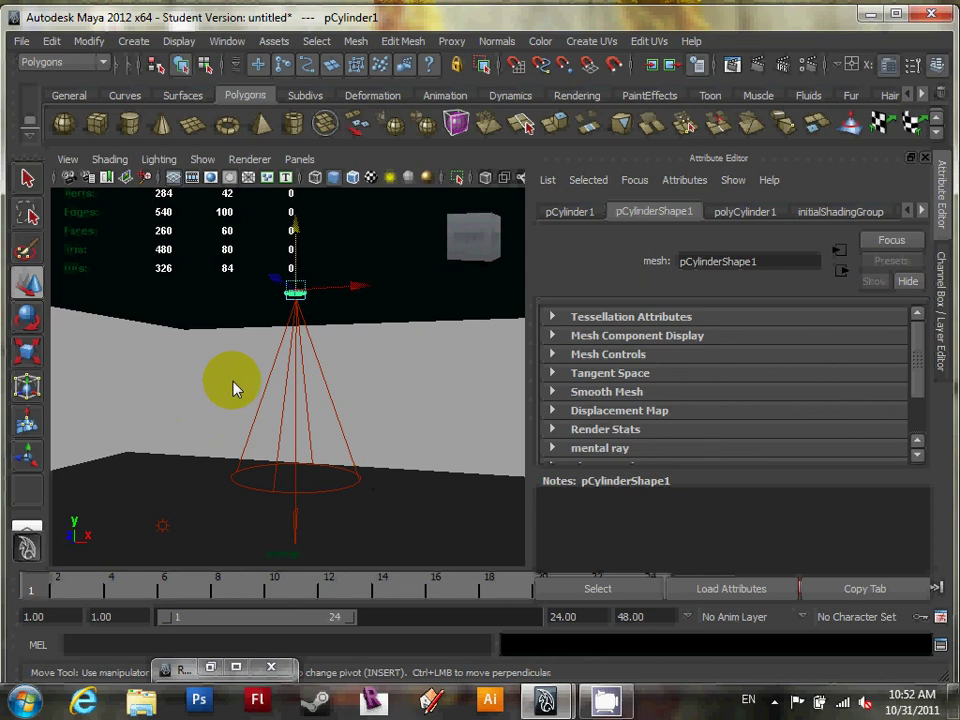
Step: Create a Lambert material in the Hypershade and name it LightGlow
key(space)
drag(218, 289, 275, 286)
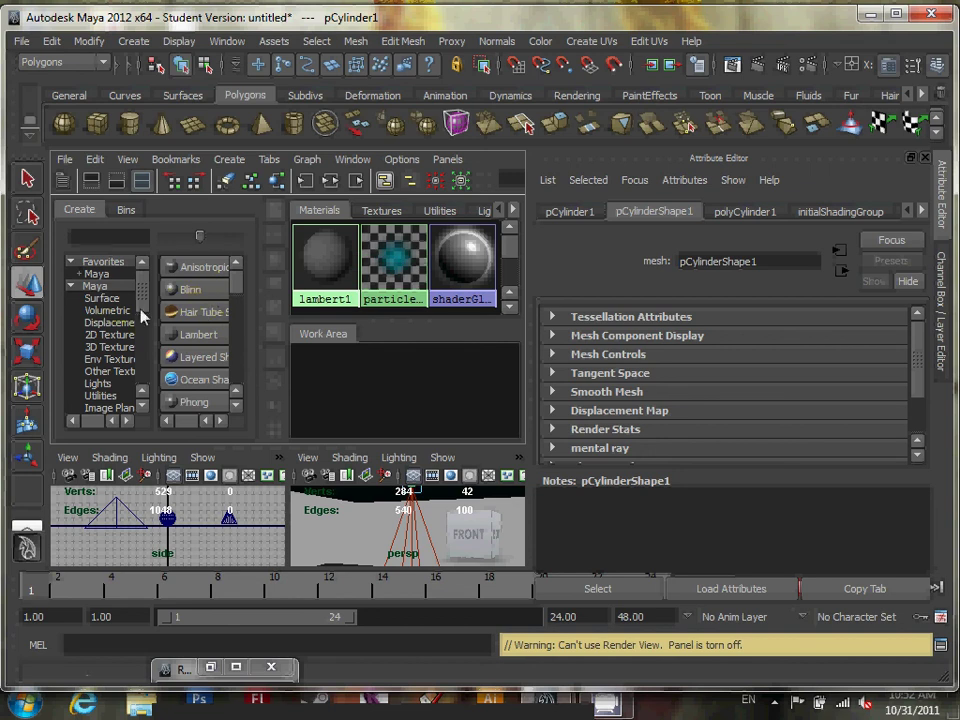
click(198, 335)
double_click(716, 266)
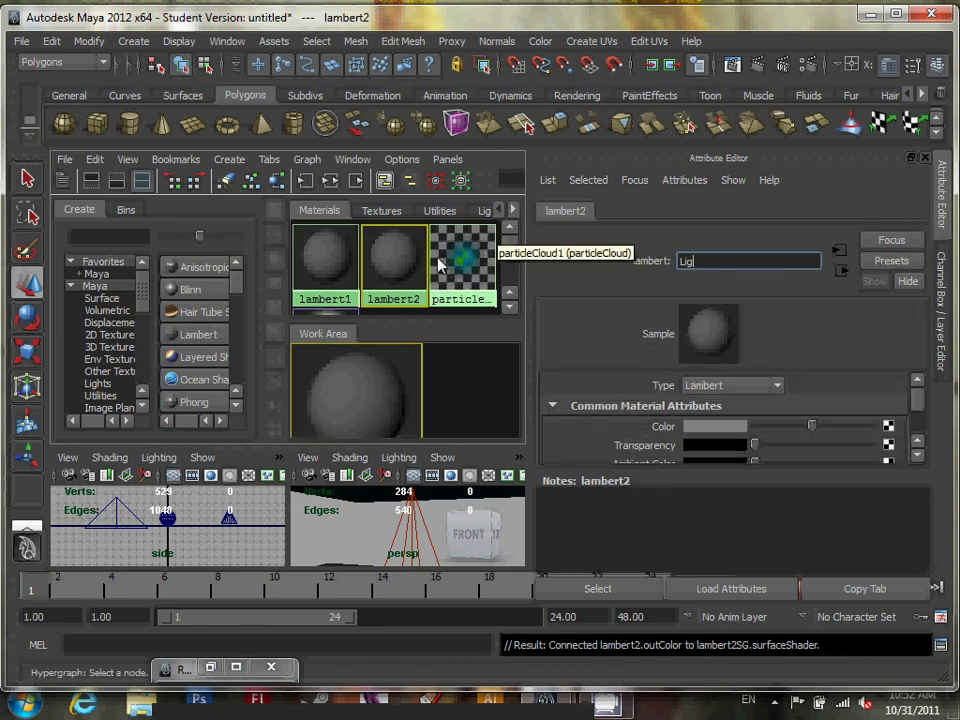
text(LightGlow)
key(Return)
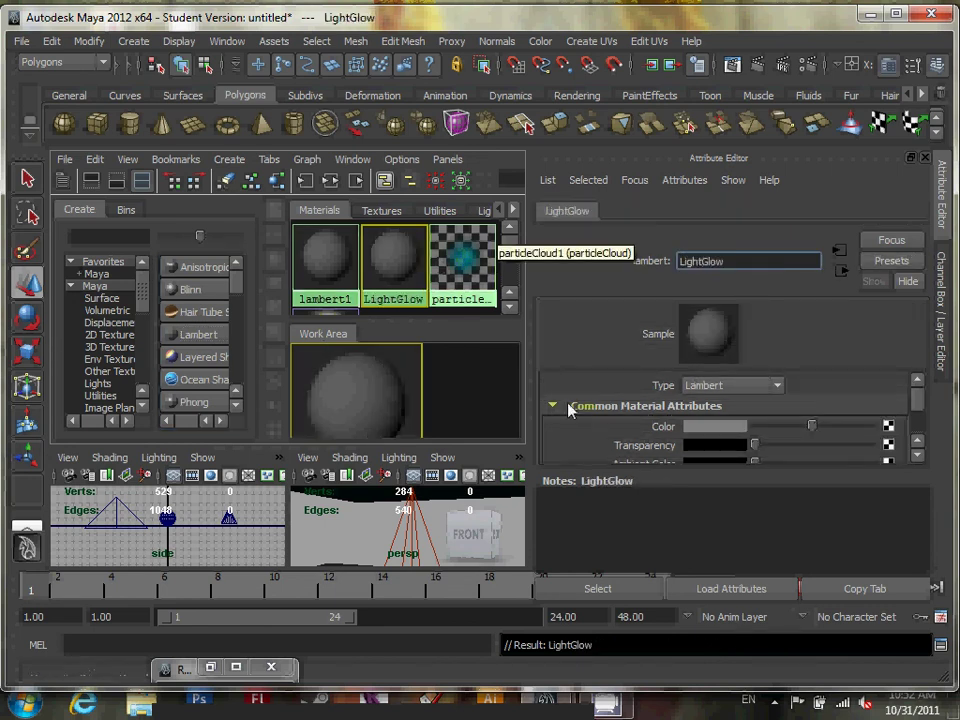
Step: Set the LightGlow material's color to a bright yellow
click(739, 428)
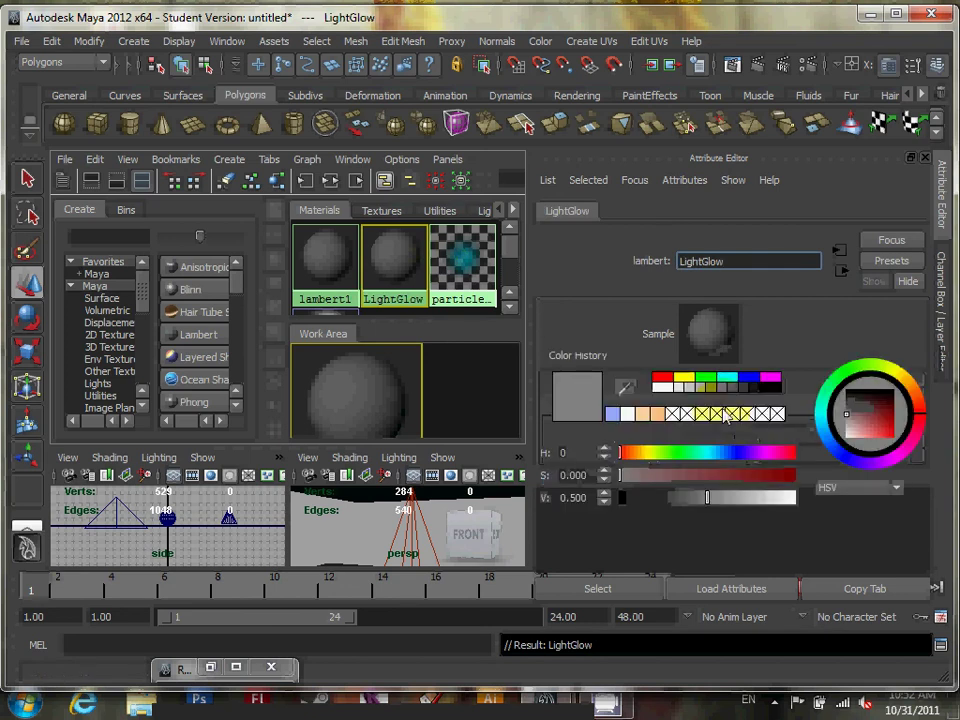
mouse_move(830, 428)
mouse_down()
mouse_move(874, 439)
mouse_move(868, 454)
mouse_move(879, 456)
mouse_up()
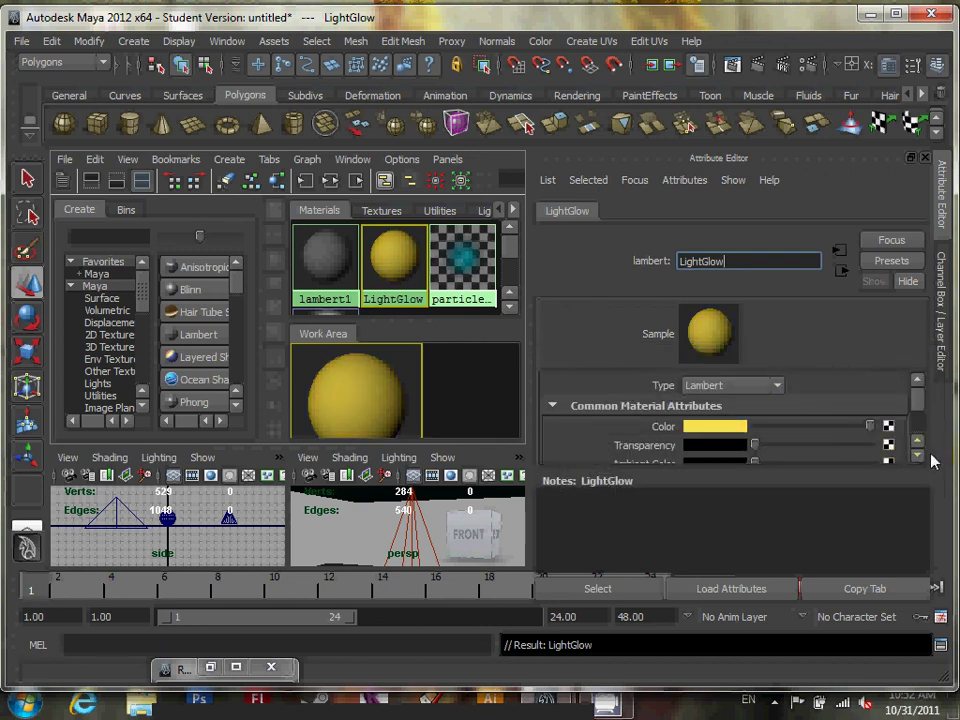
click(920, 458)
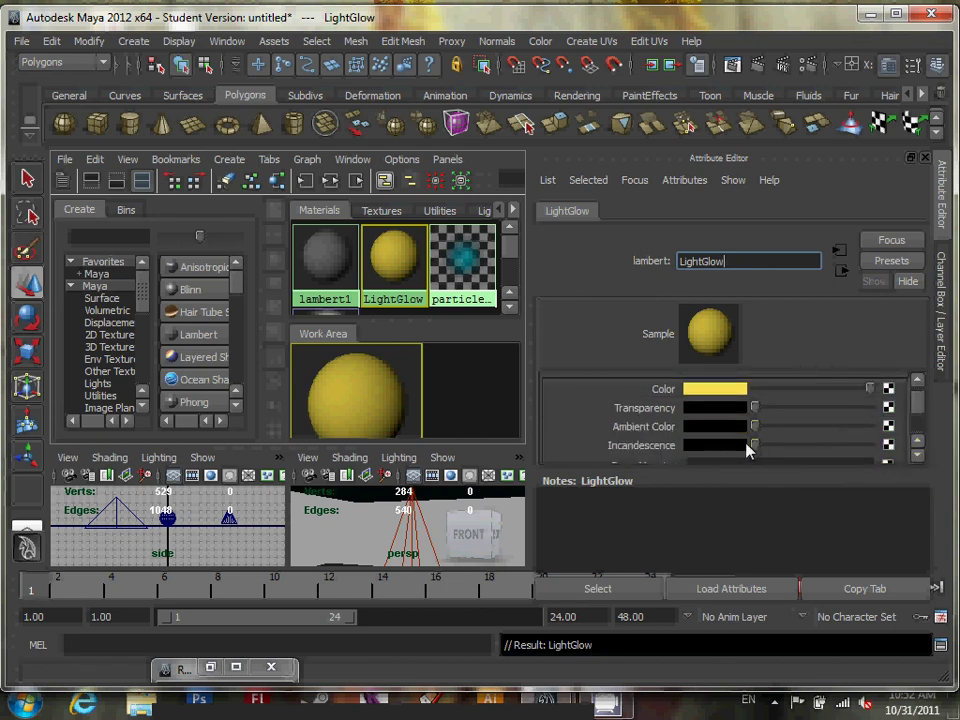
Step: Raise the LightGlow material's incandescence to a medium gray
drag(760, 452, 806, 450)
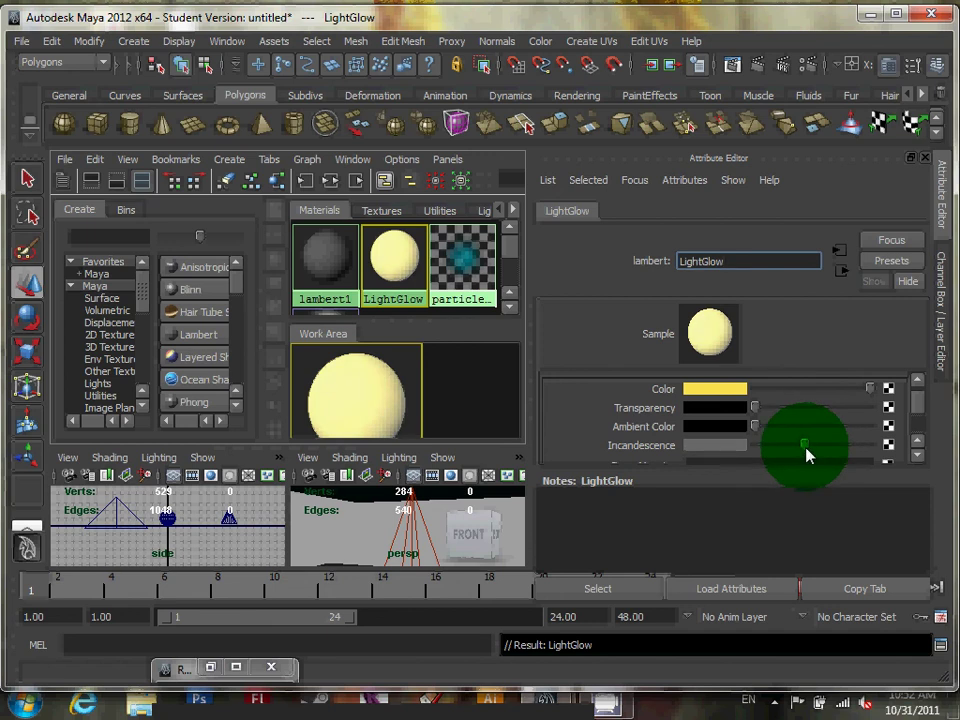
drag(808, 455, 808, 454)
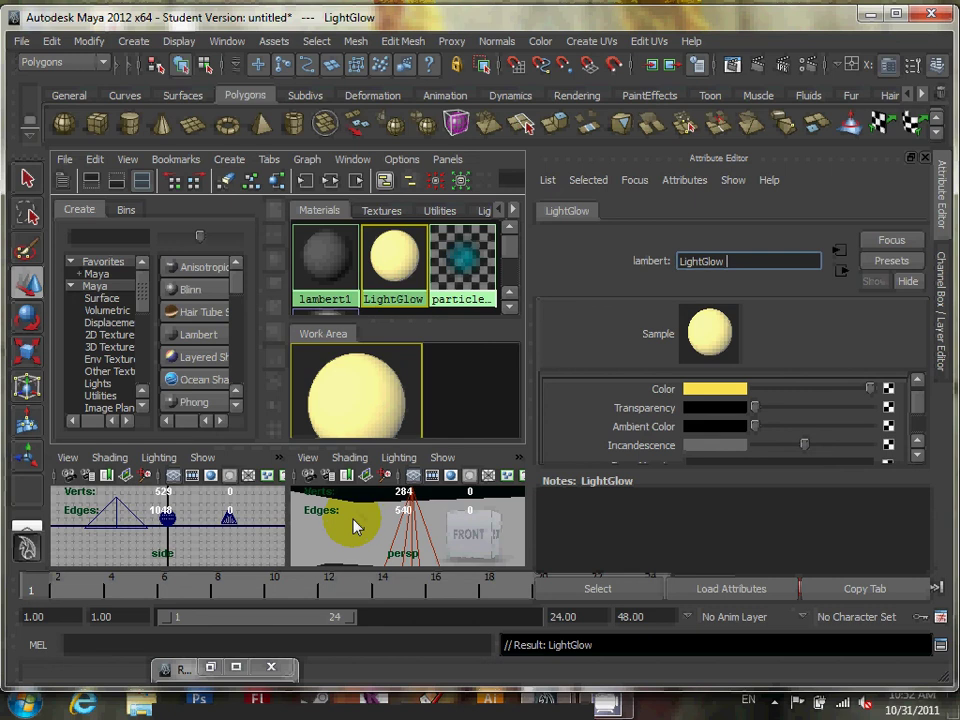
key(space)
Step: Test-render the perspective view of the ceiling lamp, and render again with the lit floor objects in frame
mouse_move(405, 455)
alt+mouse_down()
mouse_move(439, 444)
mouse_move(416, 444)
alt+mouse_up()
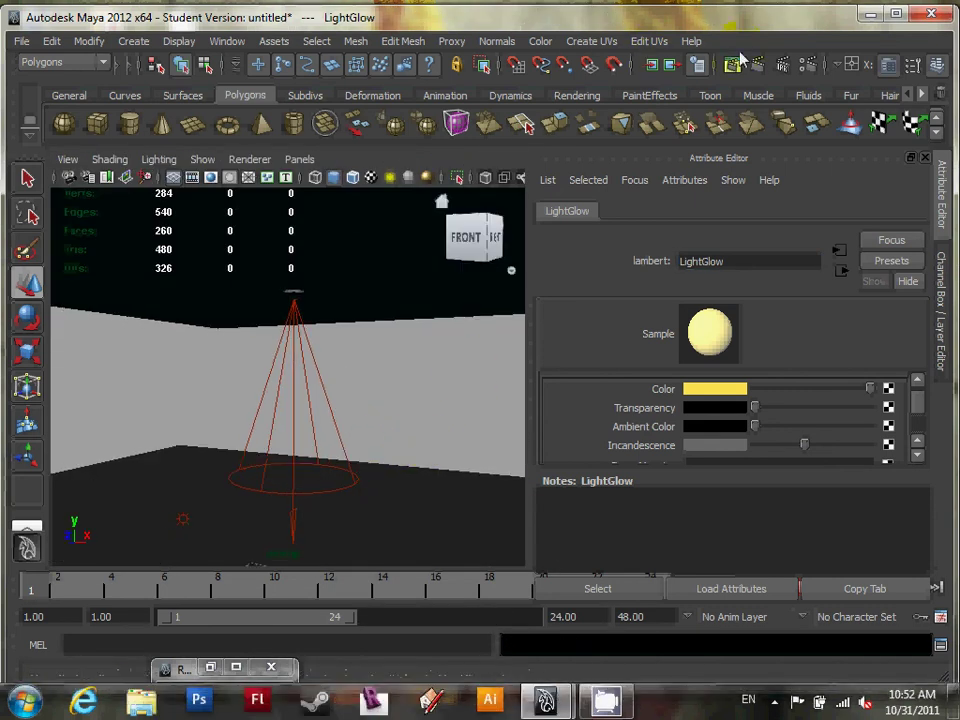
click(732, 64)
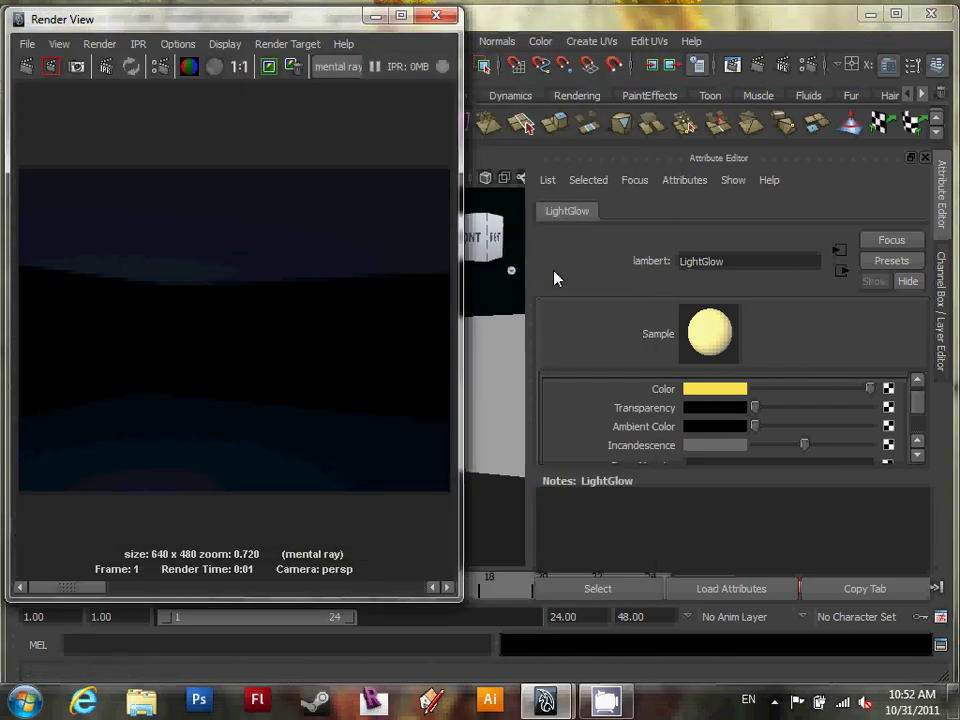
scroll(261, 366, down, 1)
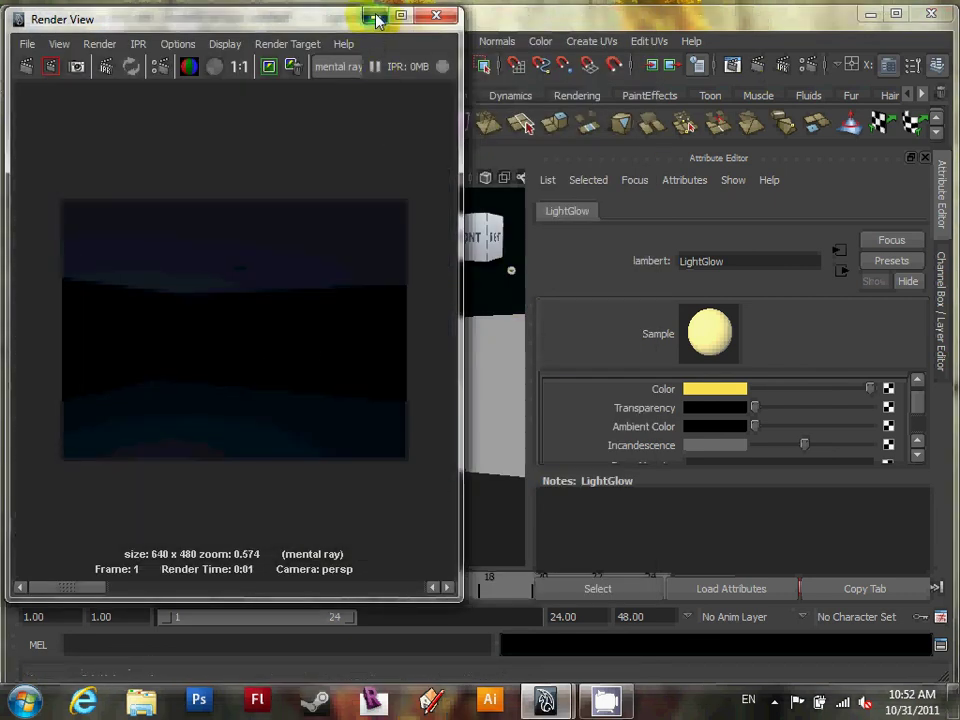
click(377, 20)
alt+drag(332, 291, 349, 369)
alt+middle_drag(349, 369, 354, 388)
alt+drag(354, 388, 372, 305)
click(758, 66)
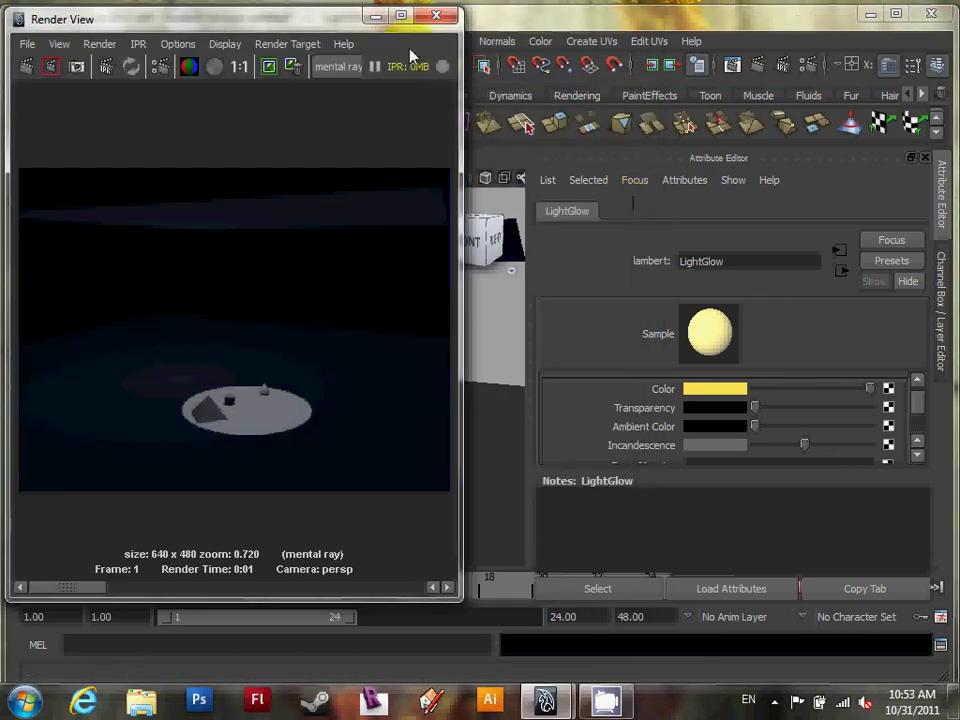
click(376, 16)
Step: Raise the LightGlow material's ambient color to a medium gray
alt+drag(313, 298, 316, 276)
alt+right_drag(315, 277, 505, 365)
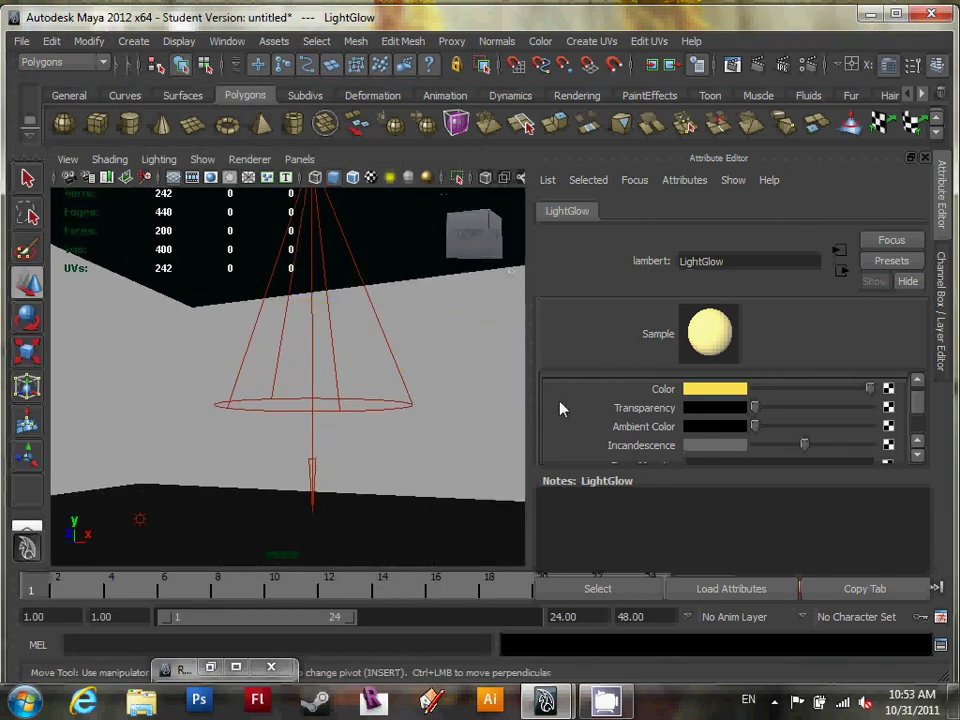
drag(760, 432, 808, 433)
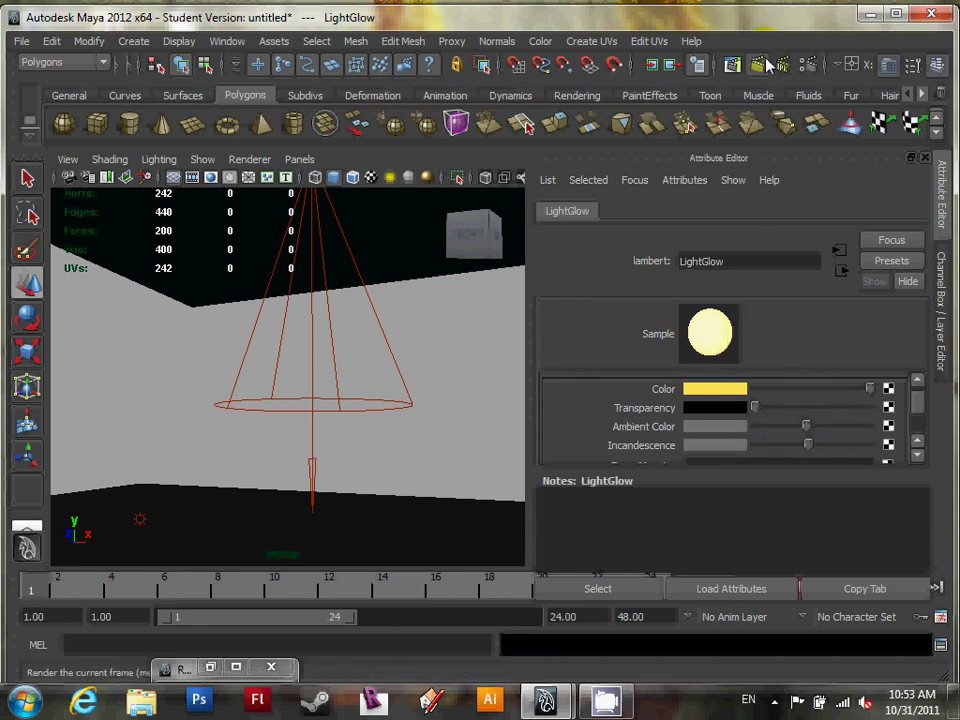
Step: Render the room with the brighter material settings and narrow the Render View window
click(565, 62)
click(436, 15)
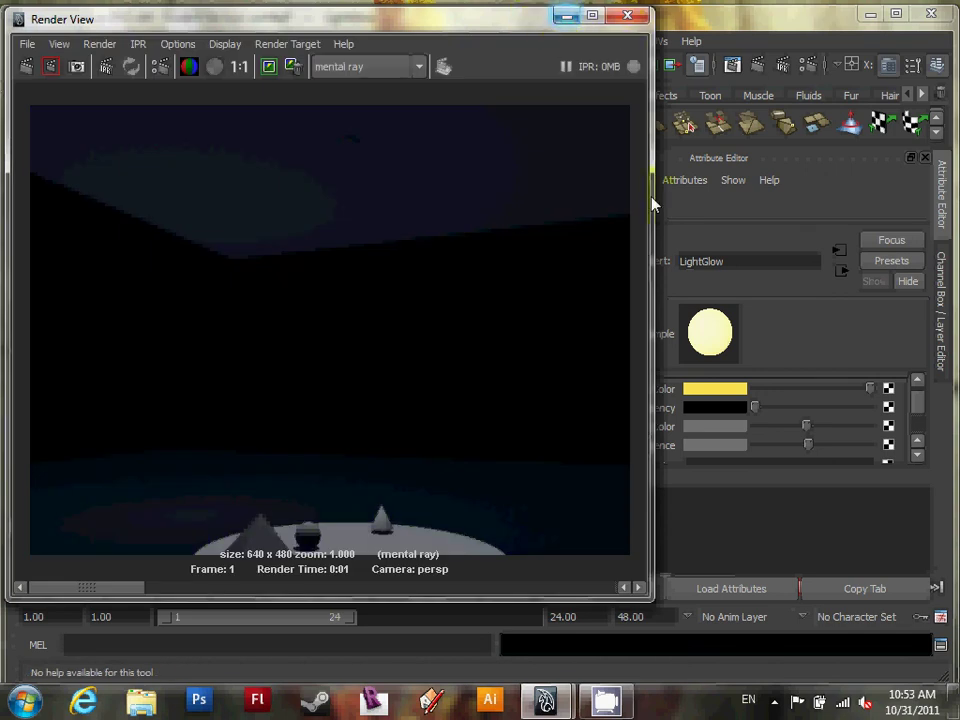
drag(655, 326, 593, 323)
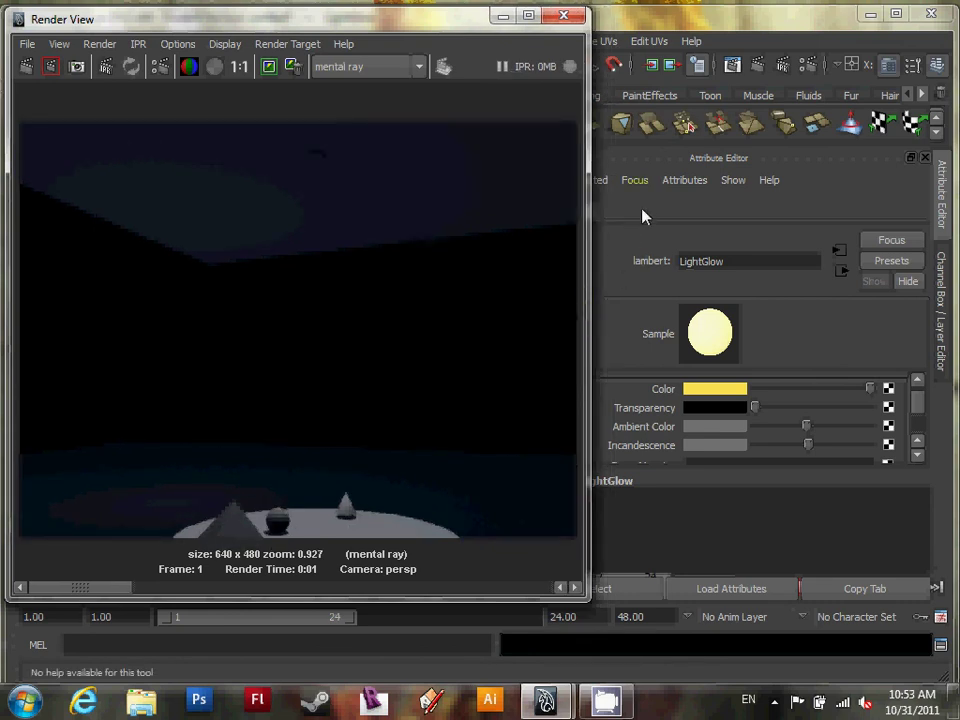
scroll(332, 165, up, 2)
click(504, 15)
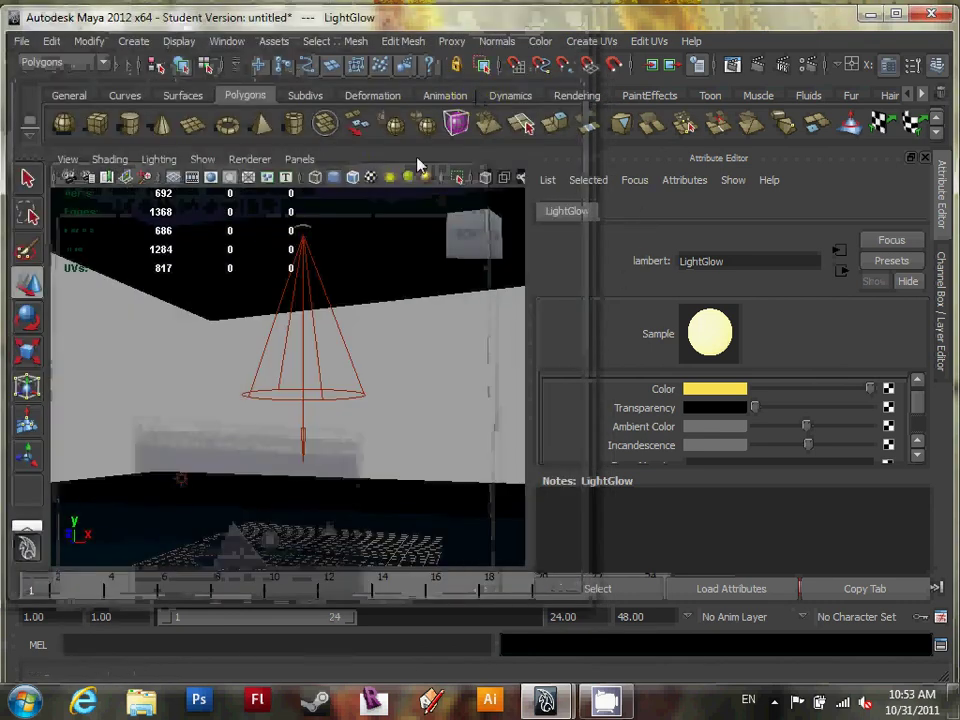
Step: Select the flat cylinder lamp fixture above the spot light's tip
click(305, 232)
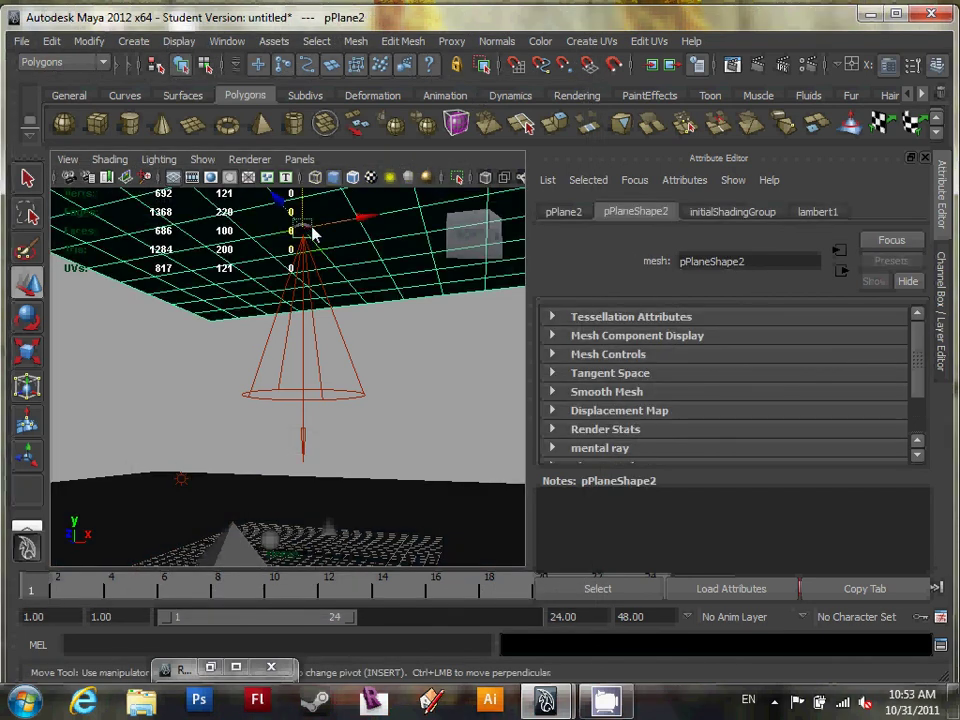
scroll(311, 231, up, 4)
alt+middle_drag(316, 224, 380, 430)
click(326, 285)
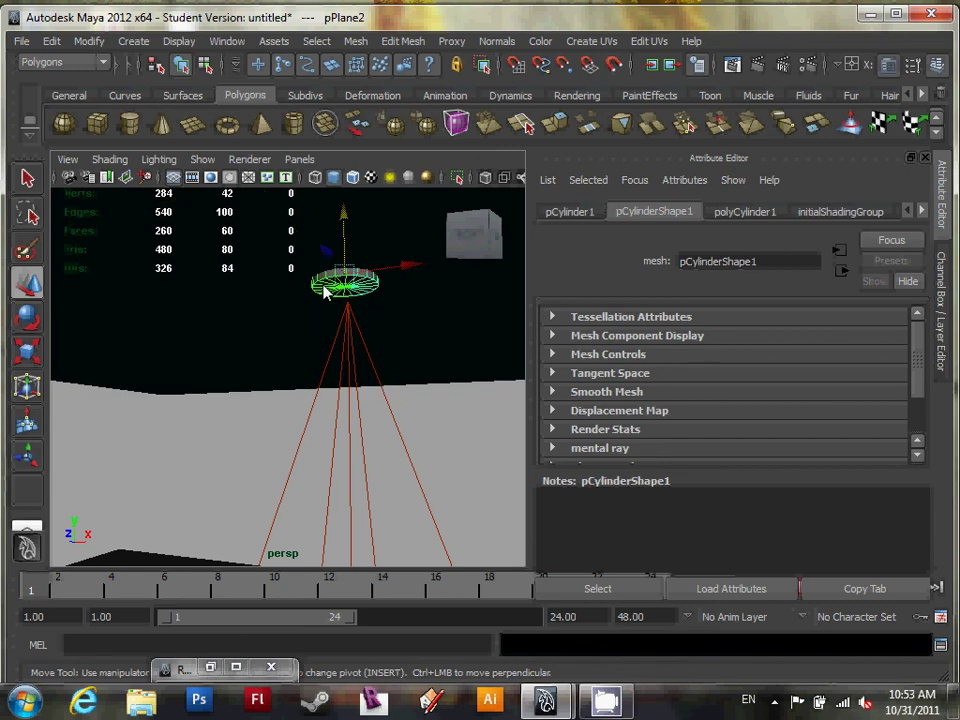
scroll(360, 285, up, 5)
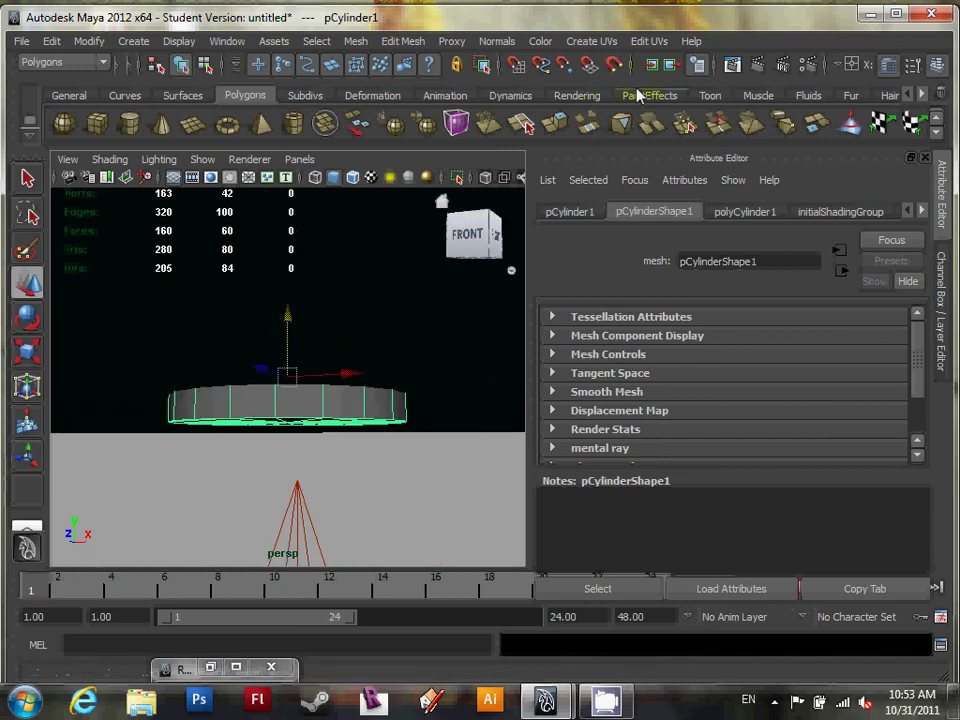
Step: Render close-ups of the lamp disc from the side and from below to check its shading
click(757, 66)
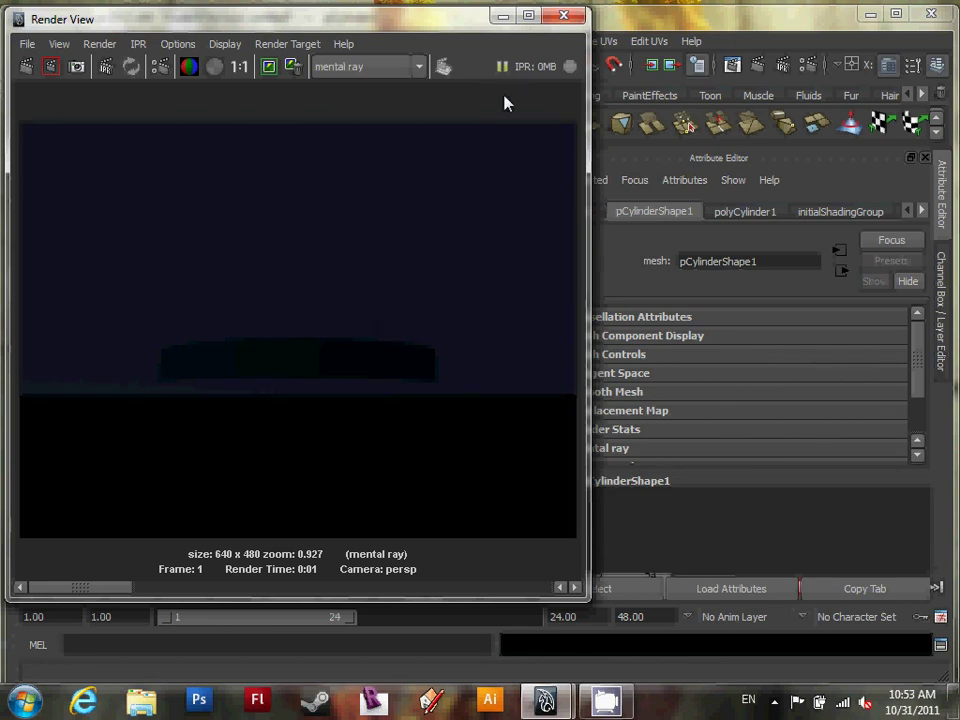
click(503, 15)
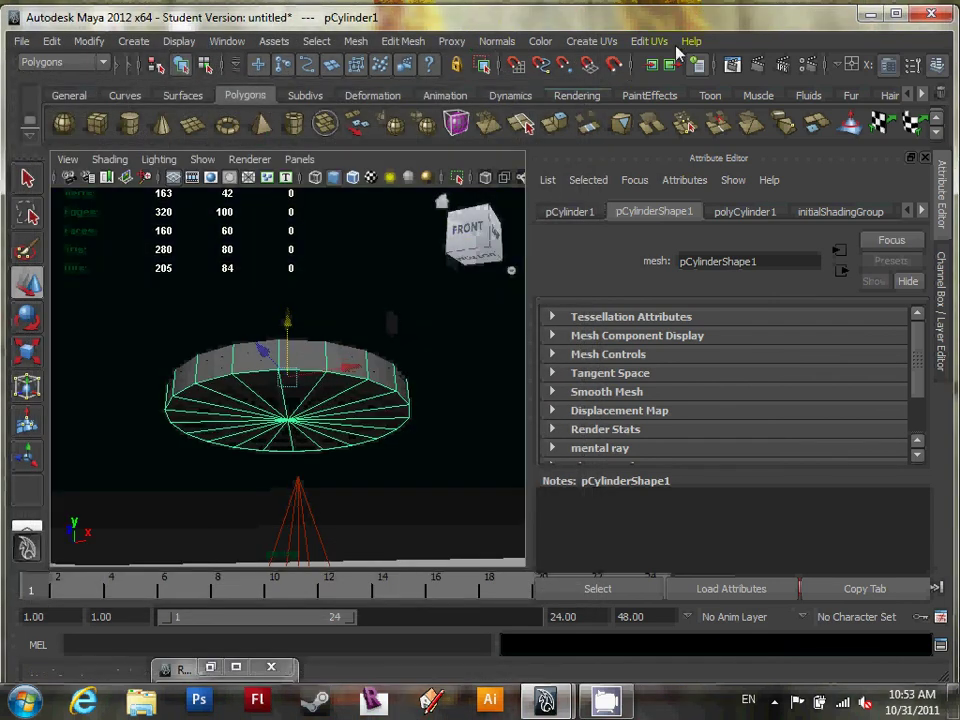
click(755, 67)
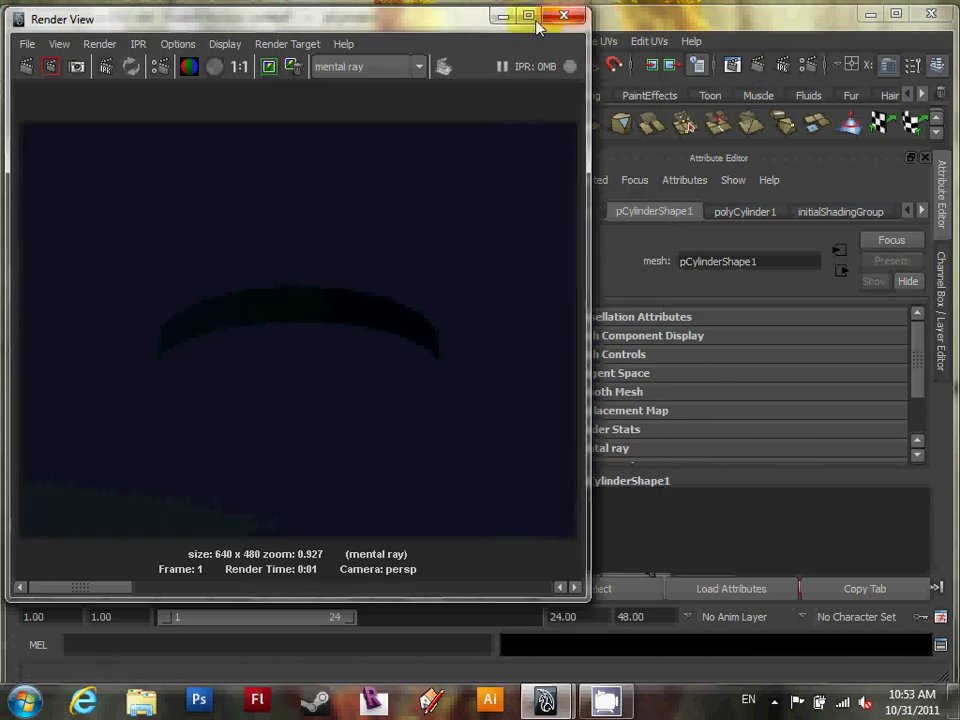
click(503, 15)
alt+drag(410, 321, 355, 364)
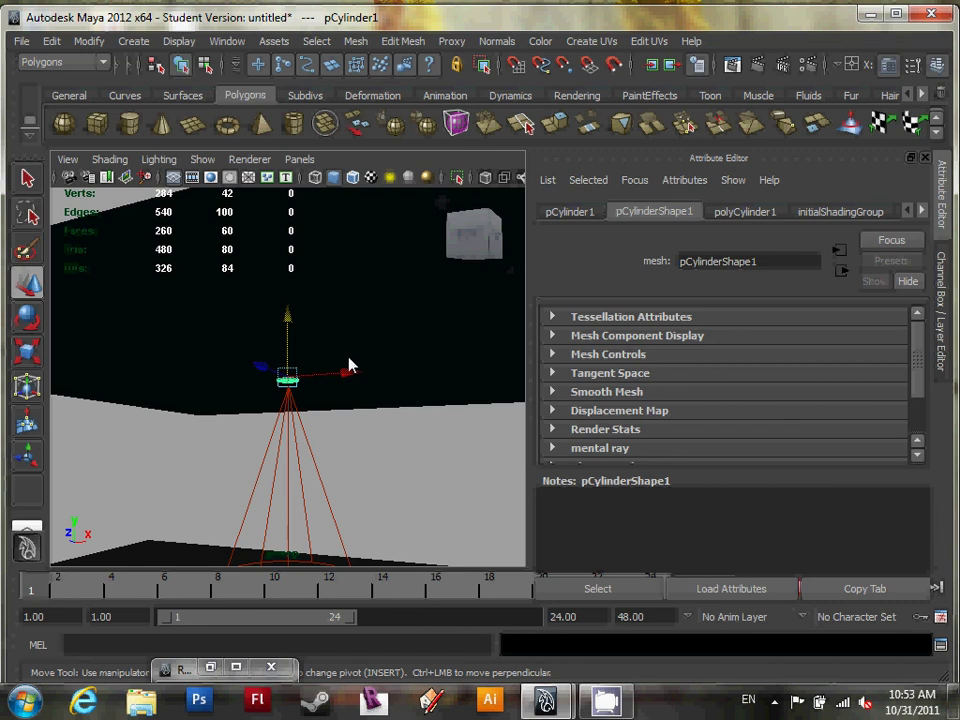
Step: Assign the LightGlow material to the selected lamp disc
scroll(350, 366, up, 3)
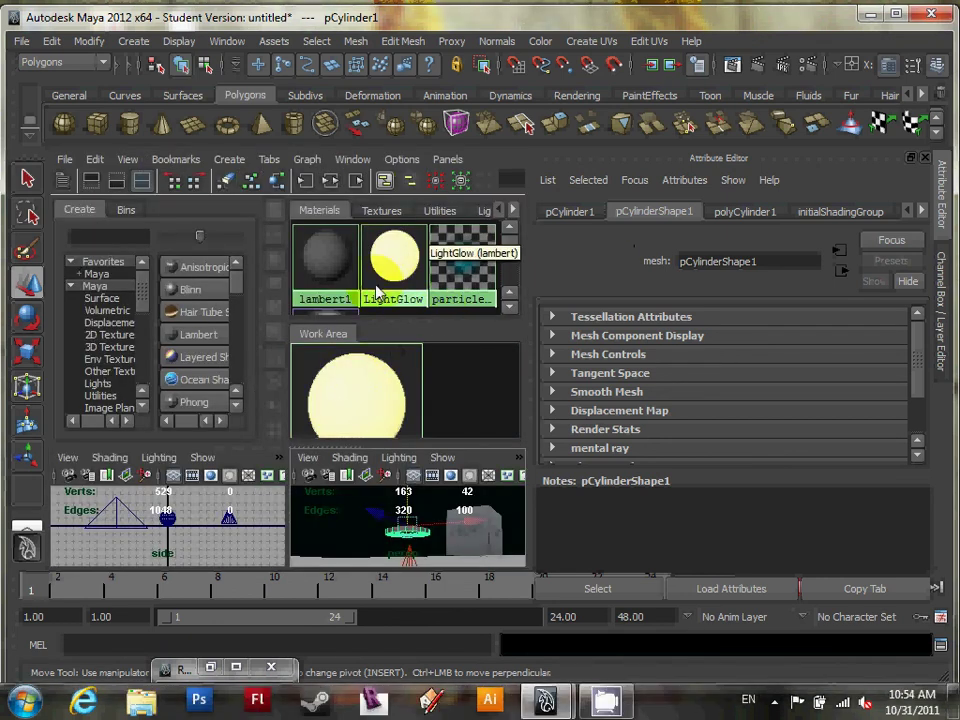
right_drag(386, 253, 384, 218)
key(space)
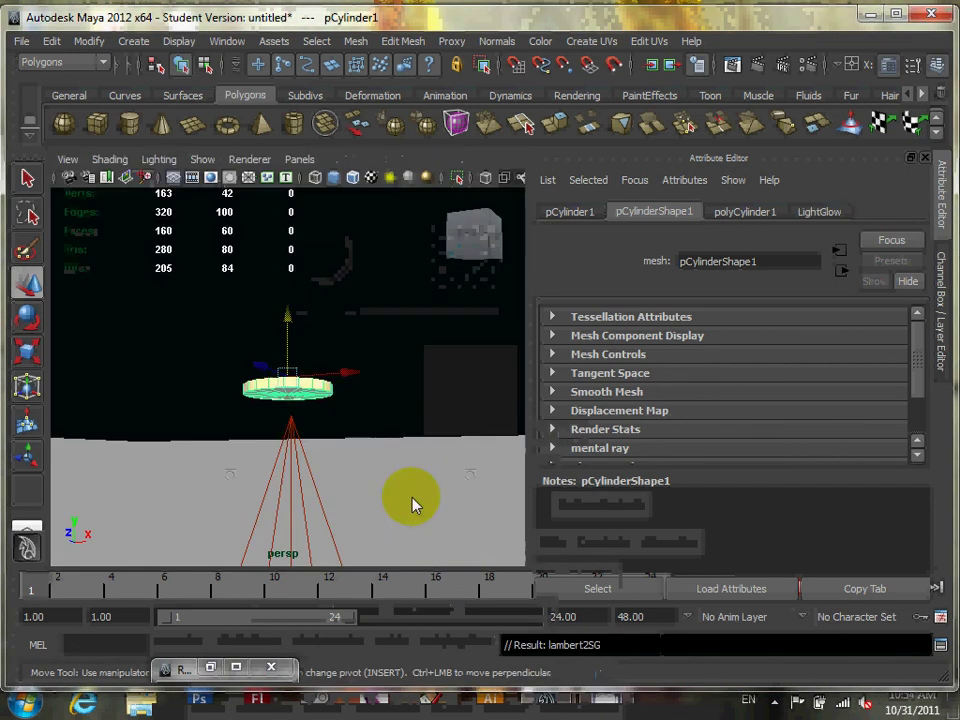
click(350, 430)
click(392, 486)
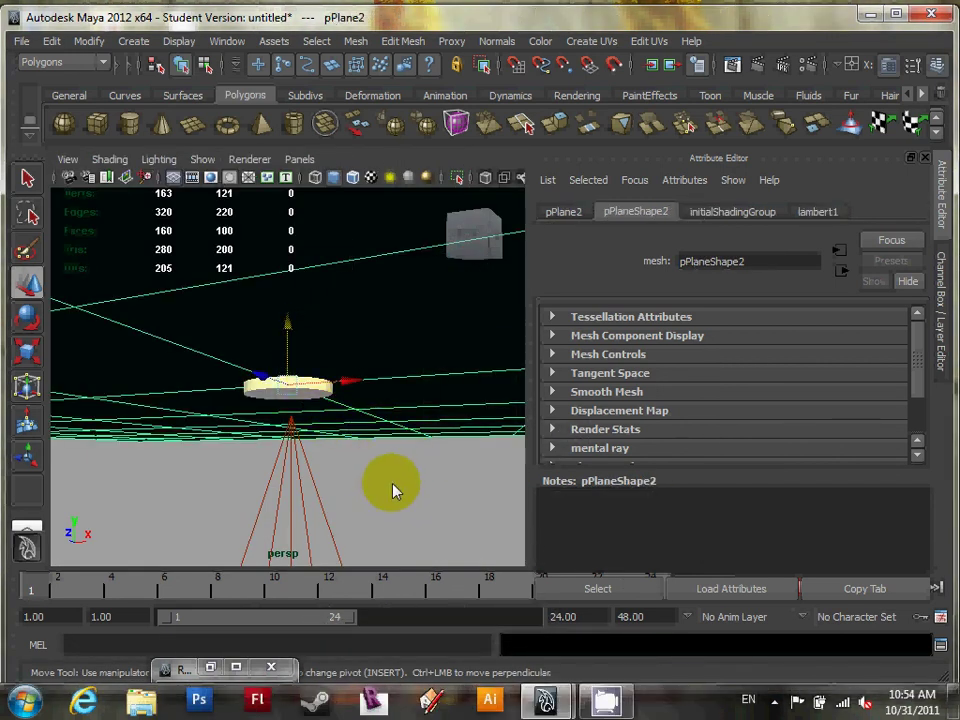
Step: Render the room with the ceiling and floor objects in frame to check the yellow lamp disc
key(f)
alt+drag(392, 486, 373, 381)
click(756, 66)
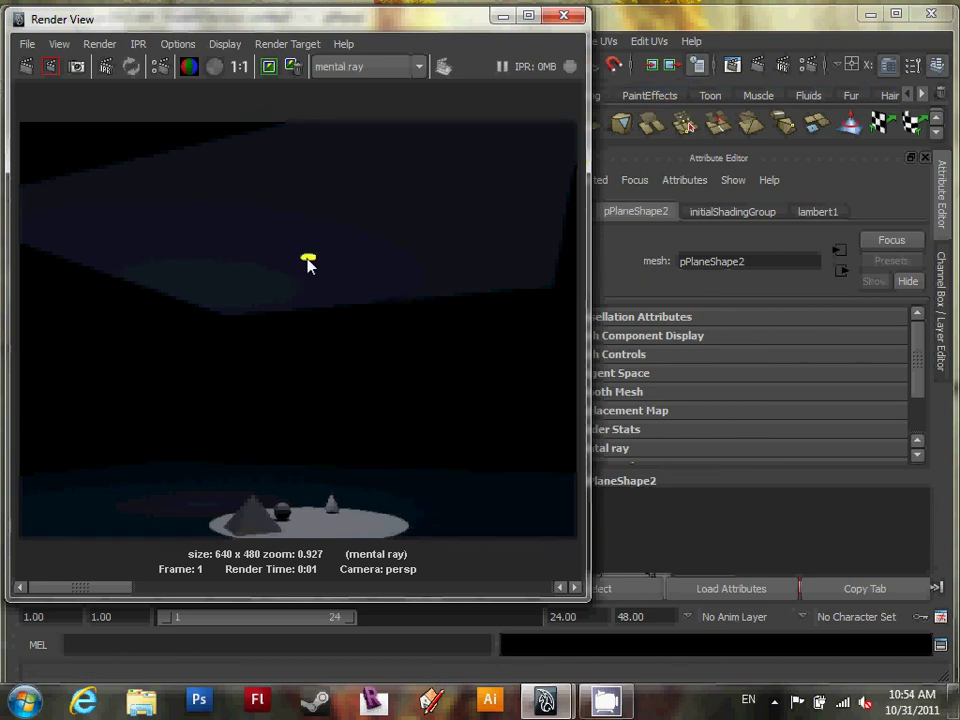
click(502, 16)
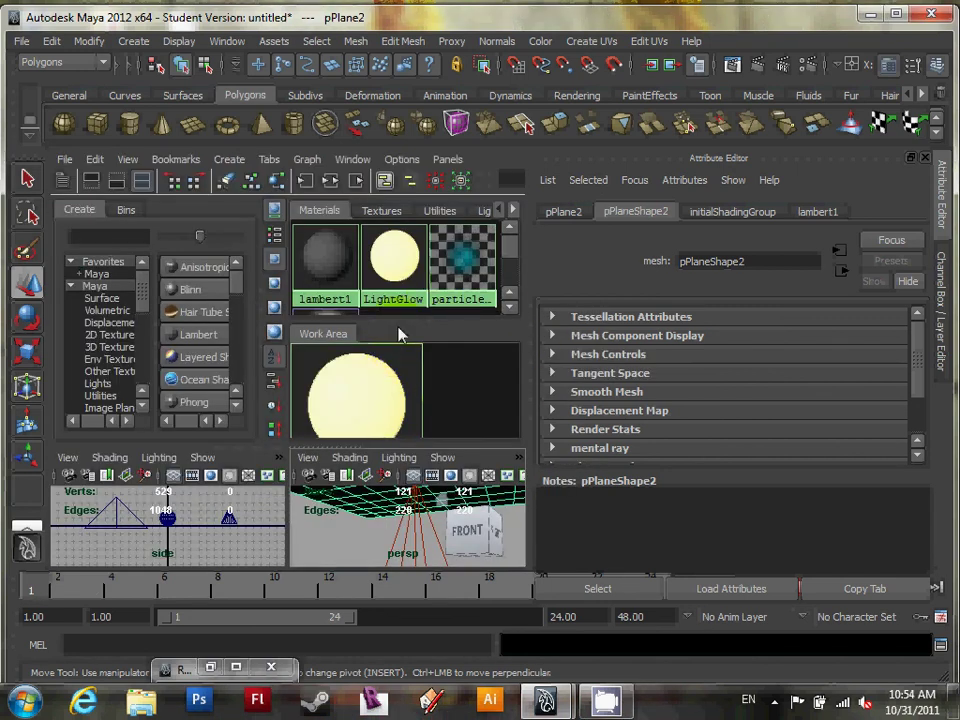
Step: Set the LightGlow material's Glow Intensity to 0.2 in its special effects
click(370, 383)
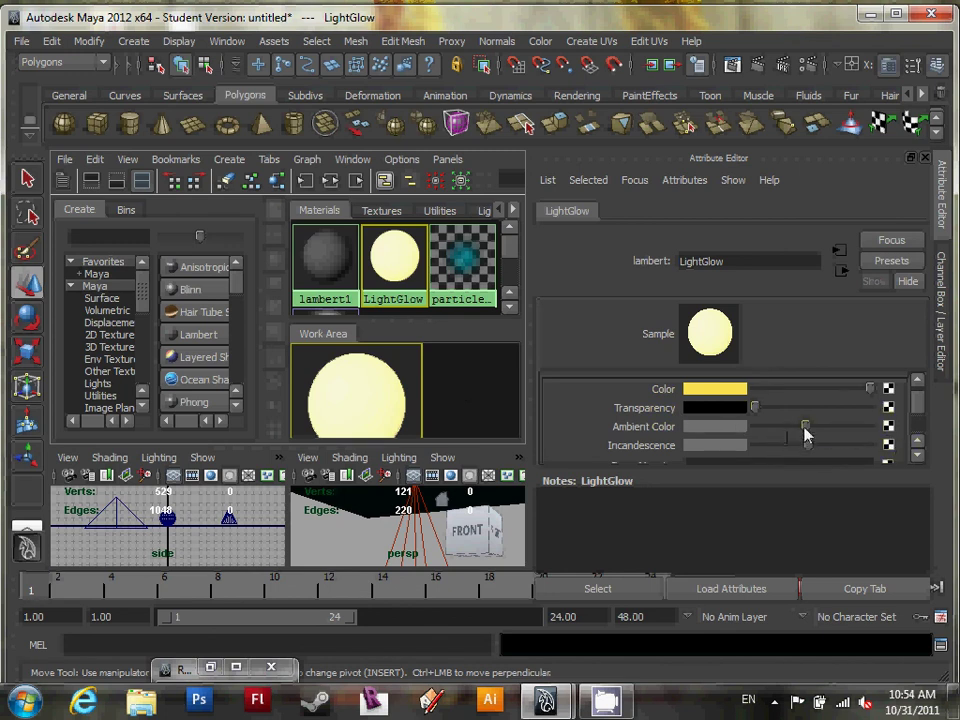
click(919, 457)
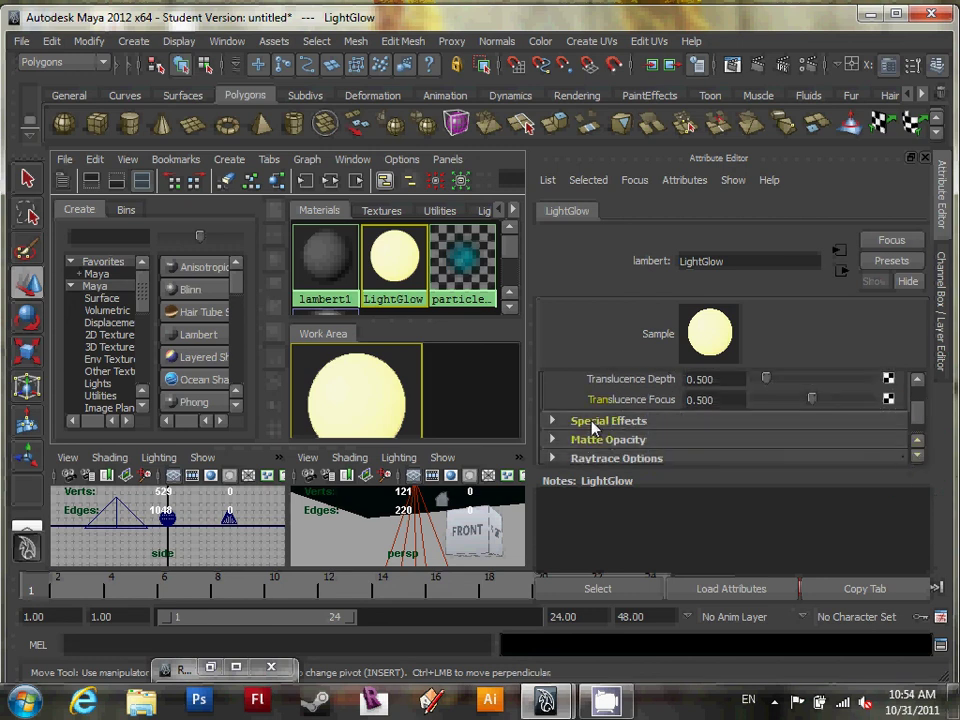
click(596, 421)
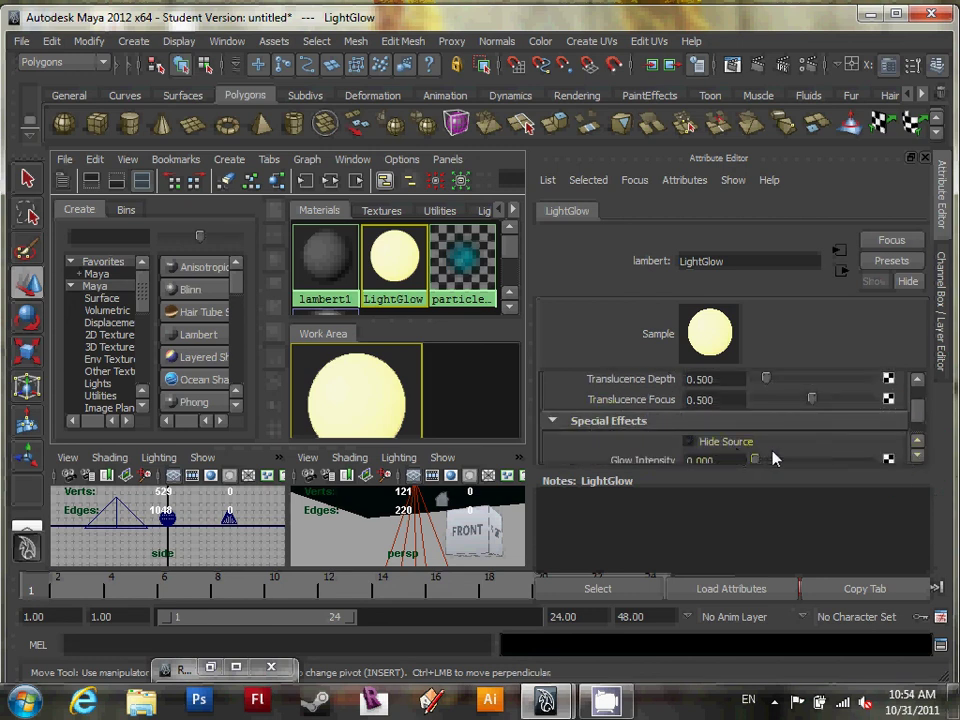
scroll(775, 456, down, 2)
click(918, 381)
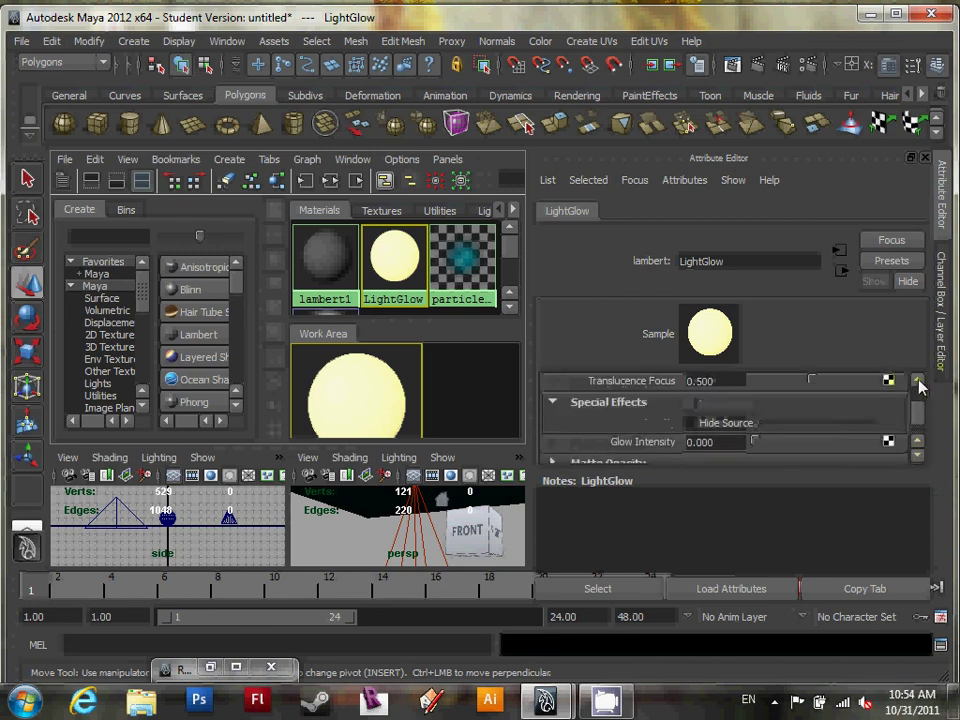
click(724, 445)
text(.2)
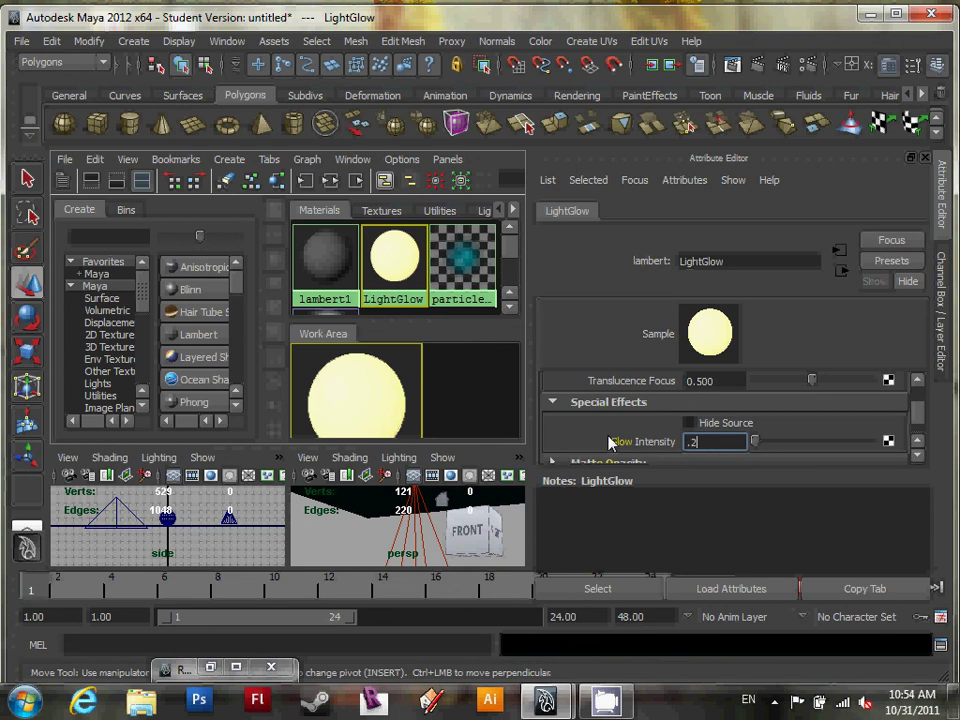
key(Return)
key(space)
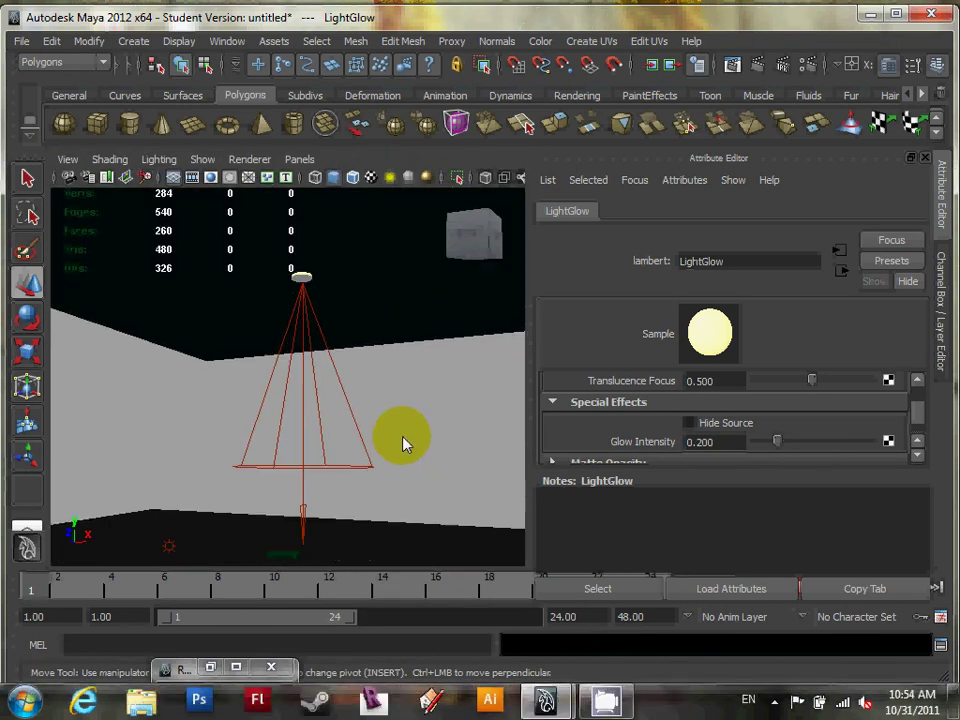
Step: Render the glowing lamp up close and in a wider view that includes the spot-lit floor objects
click(757, 66)
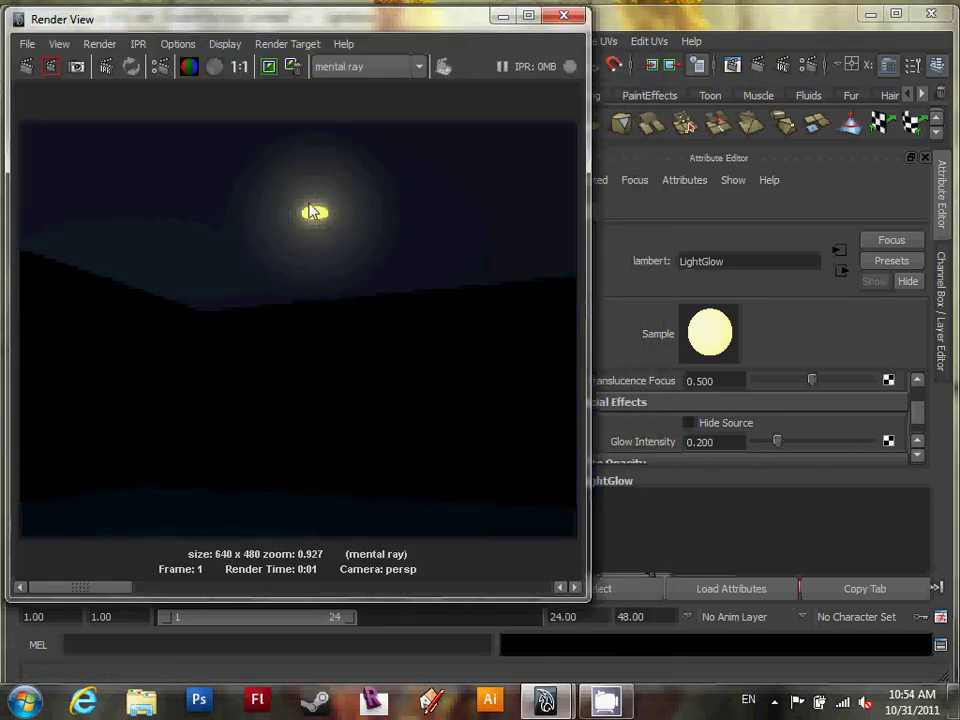
click(510, 22)
alt+drag(422, 343, 320, 388)
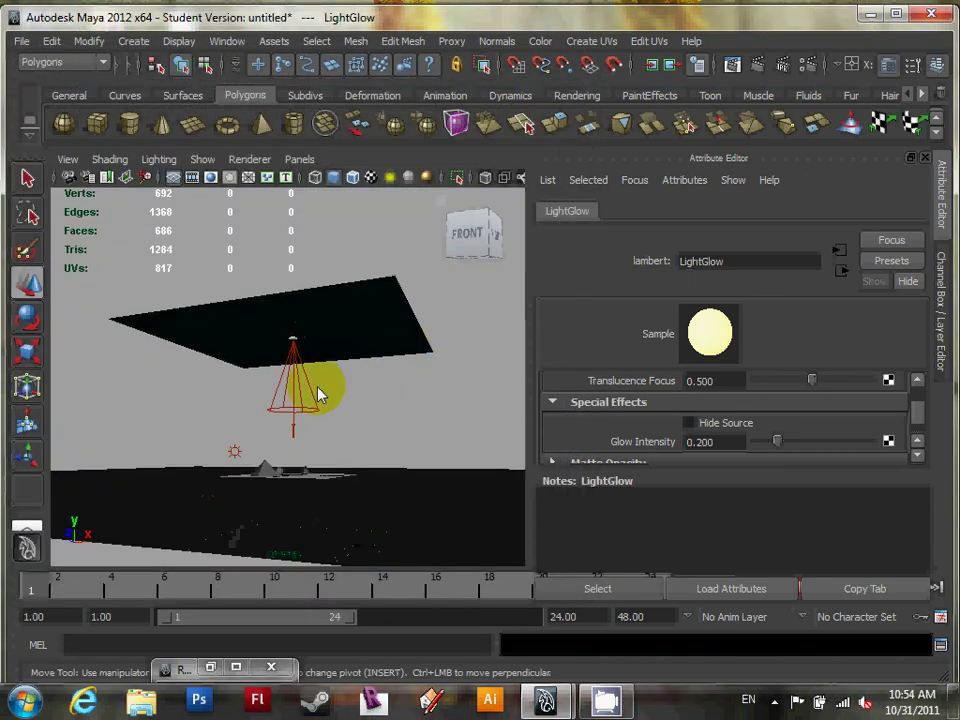
alt+middle_drag(311, 398, 344, 356)
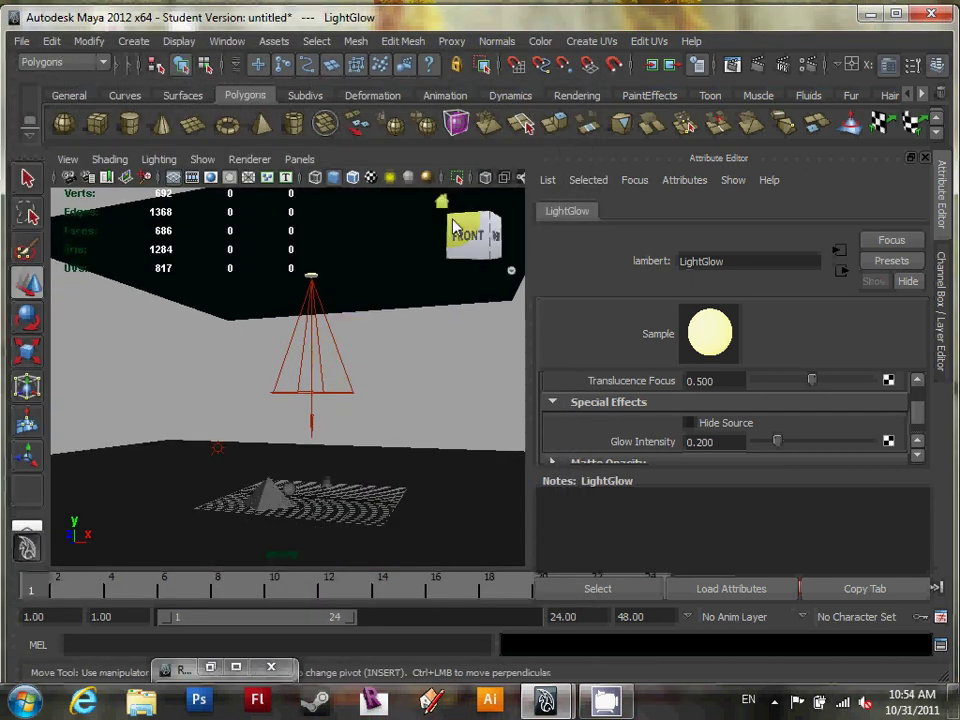
click(762, 72)
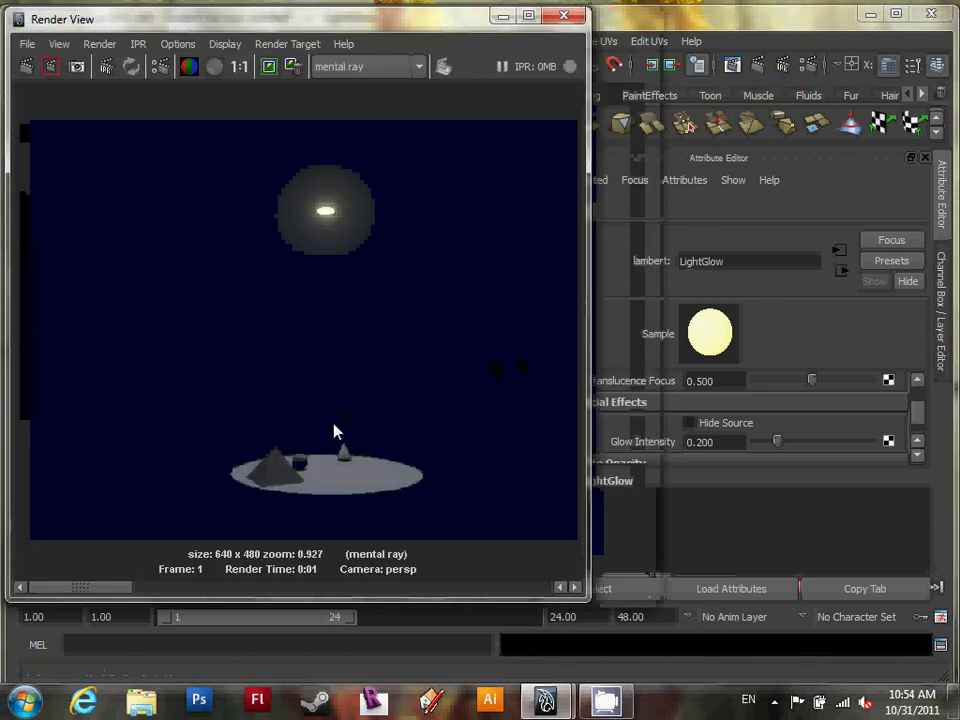
click(503, 15)
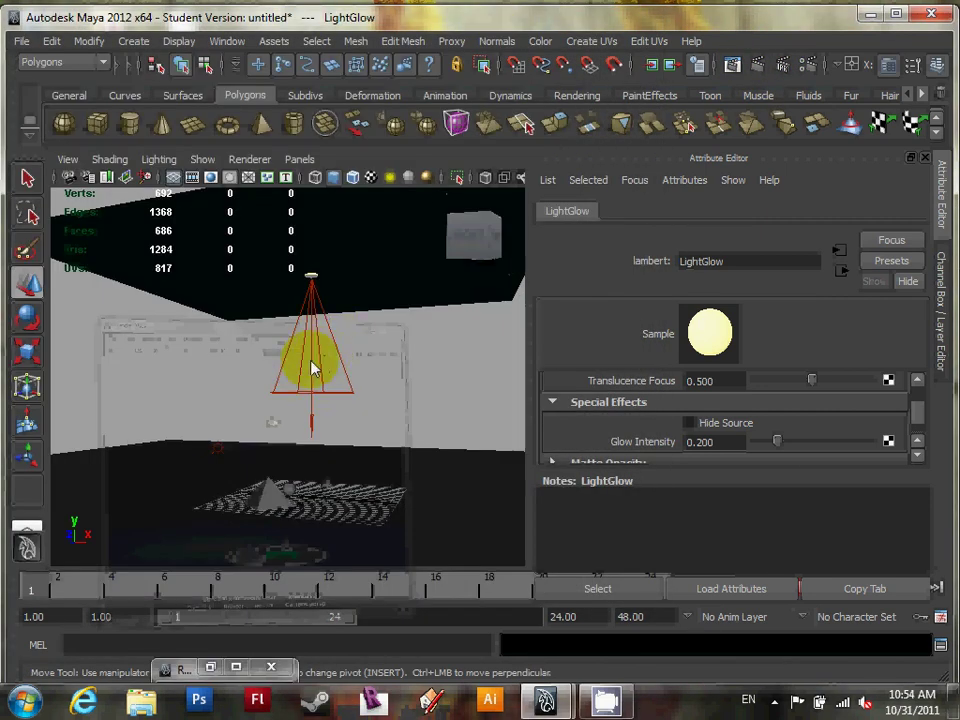
Step: Select the spot light under the ceiling lamp and look through its shape attributes, from the light settings to the shadow sections
click(316, 378)
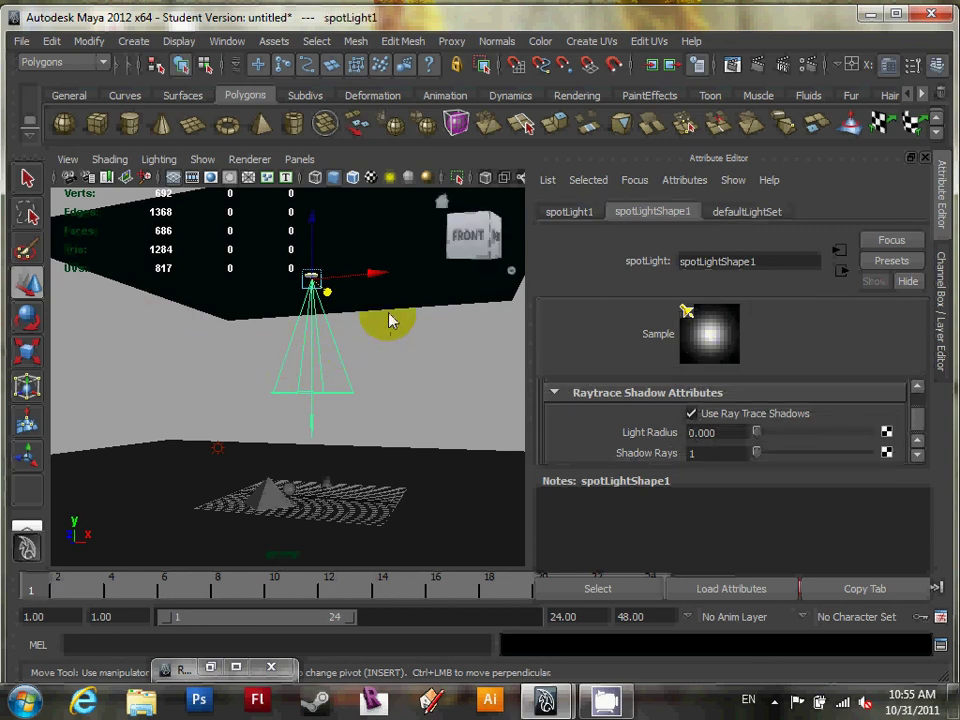
drag(918, 427, 921, 413)
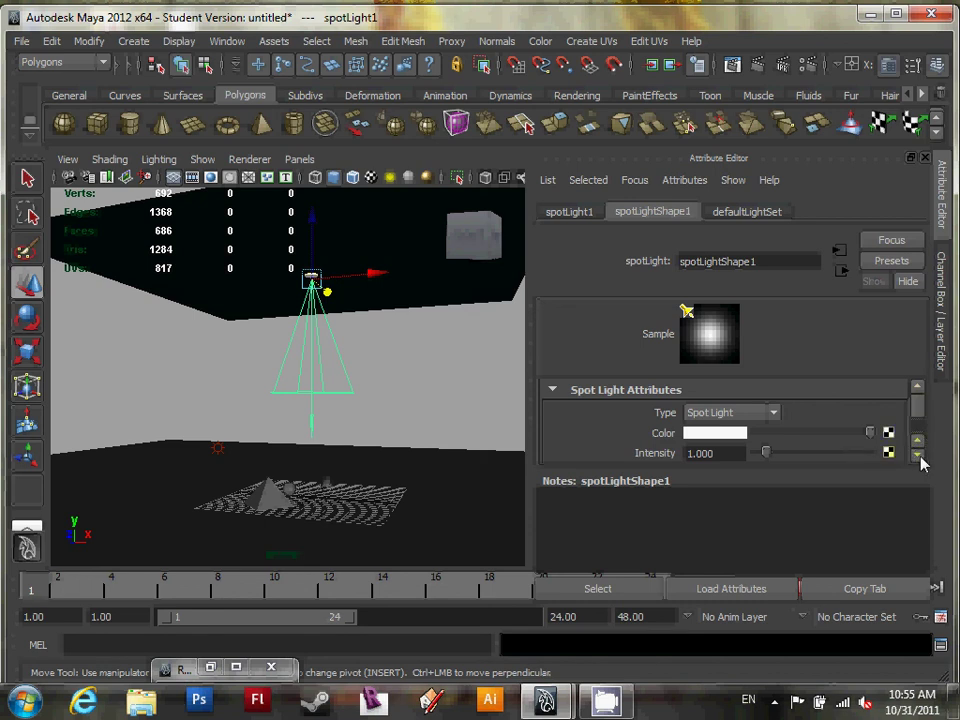
click(920, 456)
click(920, 456)
click(920, 456)
click(920, 456)
click(920, 456)
click(920, 456)
click(920, 456)
click(920, 456)
click(920, 456)
click(920, 456)
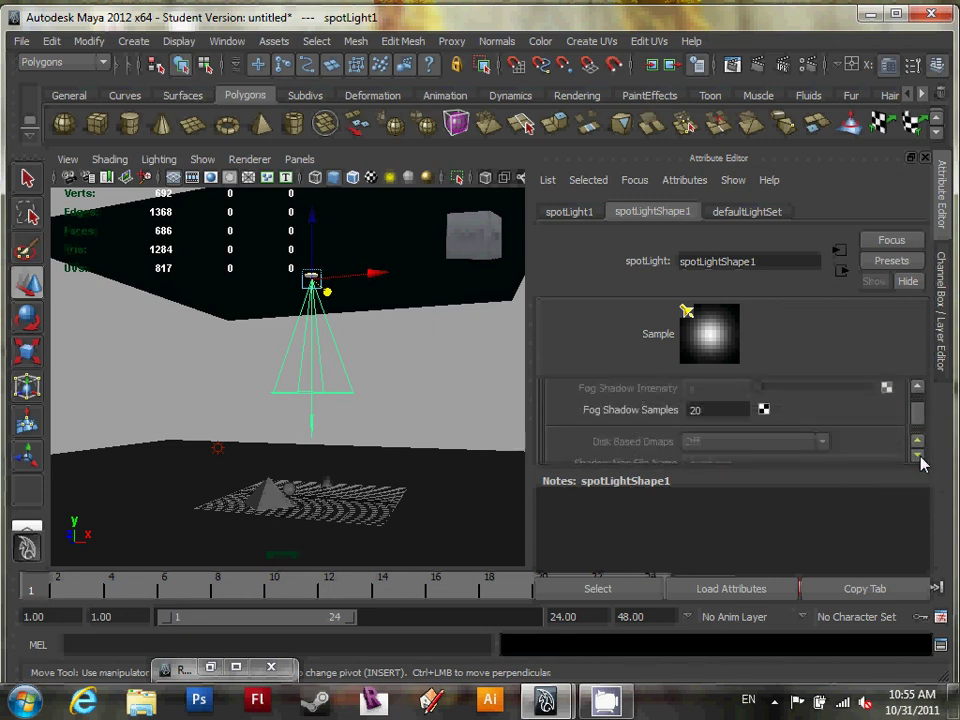
click(920, 456)
click(920, 456)
click(920, 456)
click(920, 456)
click(920, 456)
click(920, 456)
click(920, 456)
click(920, 456)
click(918, 456)
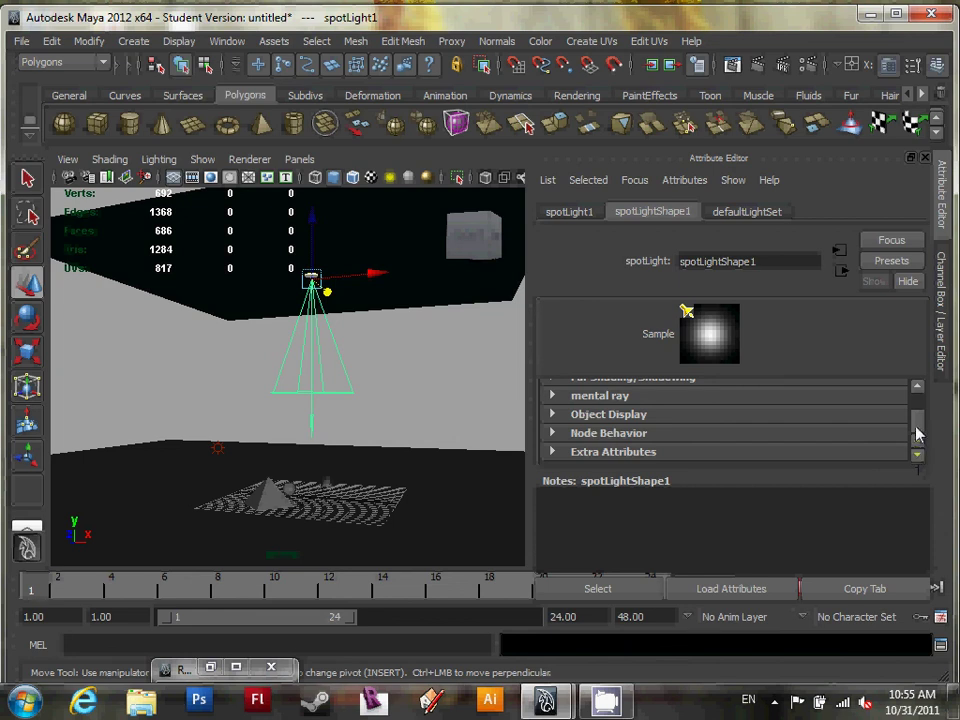
Step: Add a Light Fog node to the spot light through its Light Effects attributes
drag(918, 440, 919, 402)
click(919, 457)
click(919, 457)
click(919, 457)
click(918, 457)
click(918, 457)
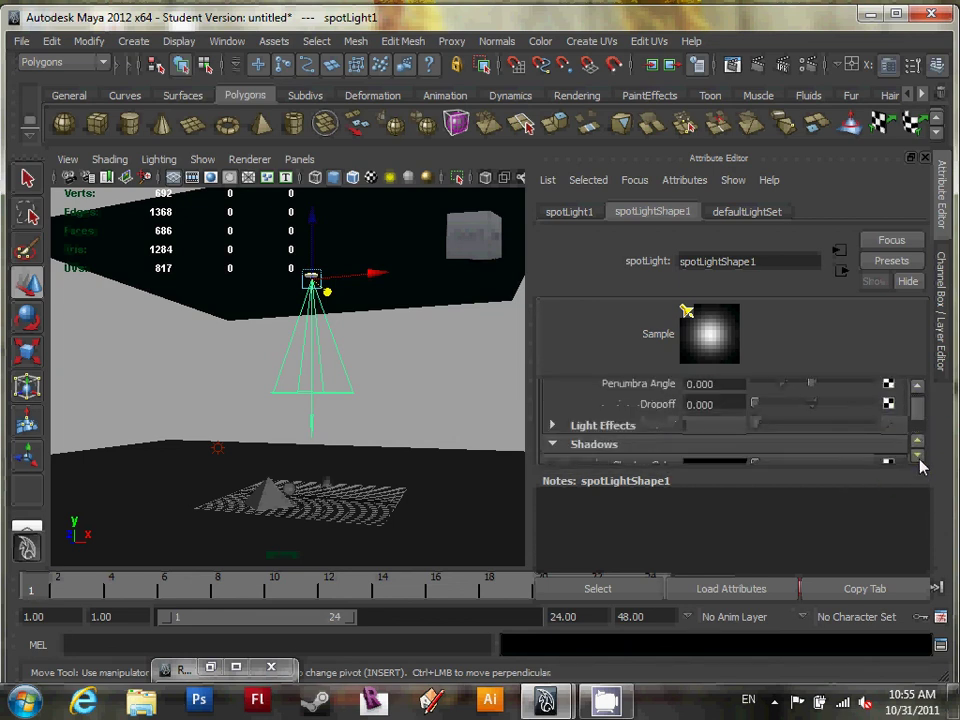
click(642, 428)
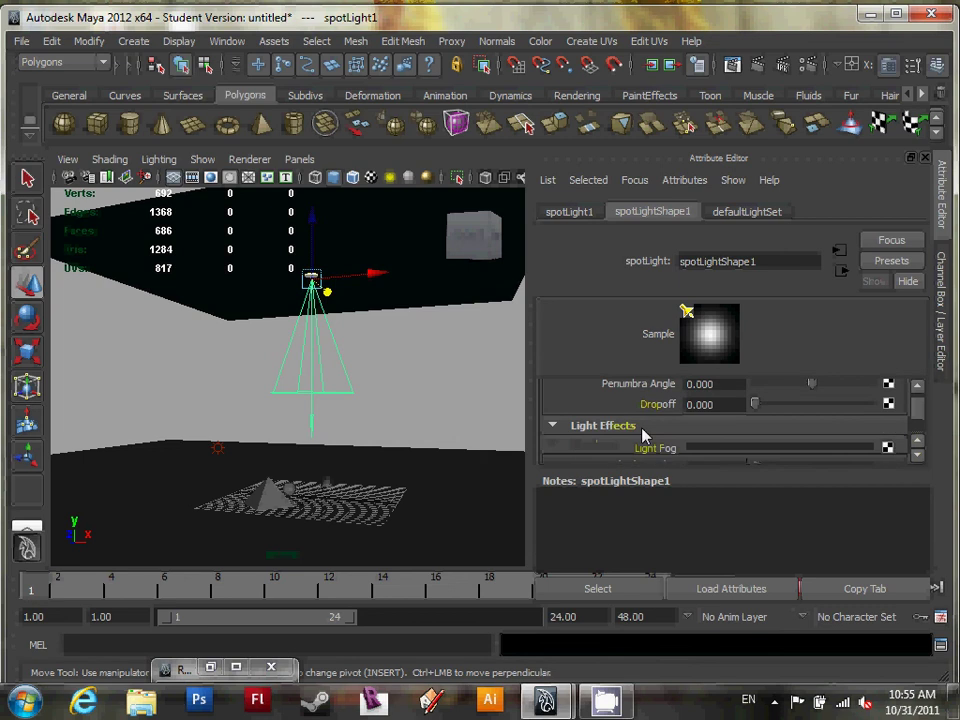
click(918, 460)
click(918, 457)
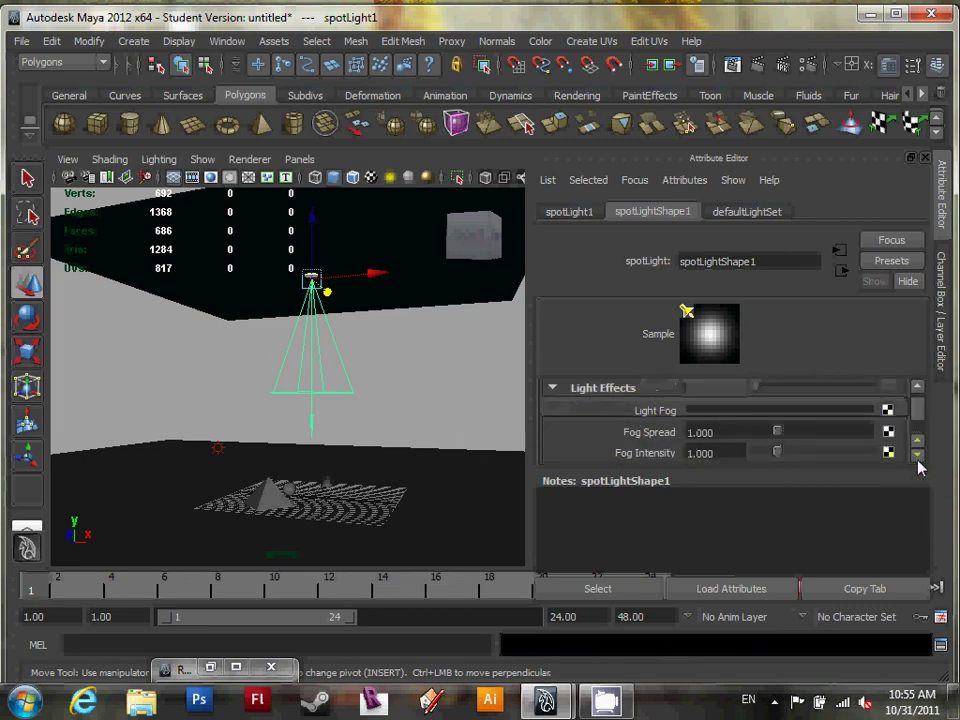
click(918, 441)
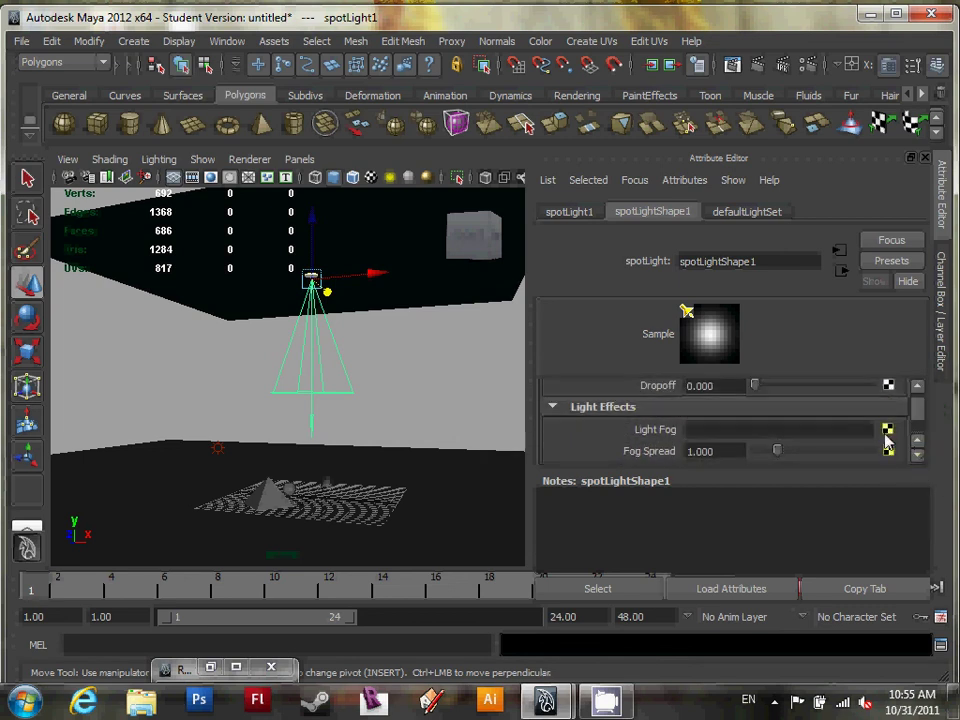
click(887, 432)
click(426, 395)
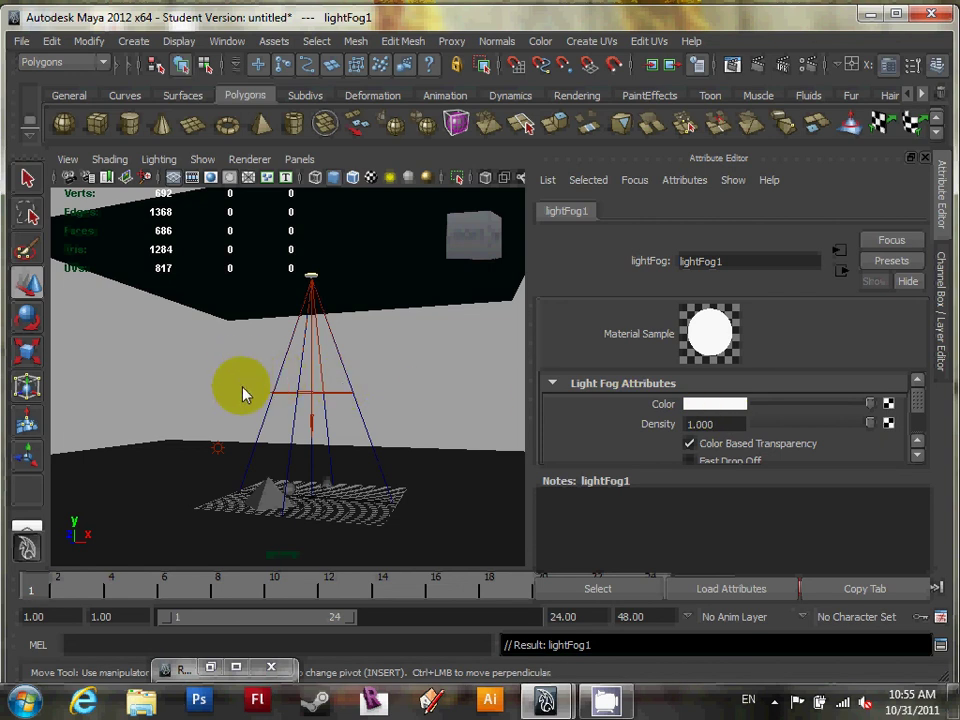
Step: Render the scene with the fog beam and narrow the render window to uncover the fog attributes
click(757, 65)
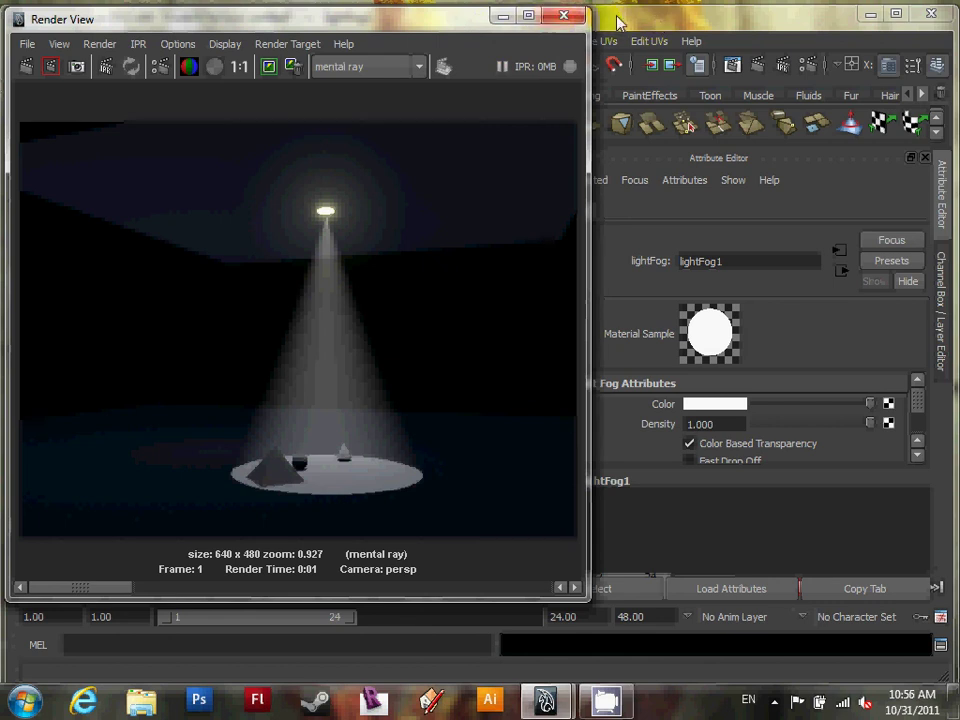
click(707, 332)
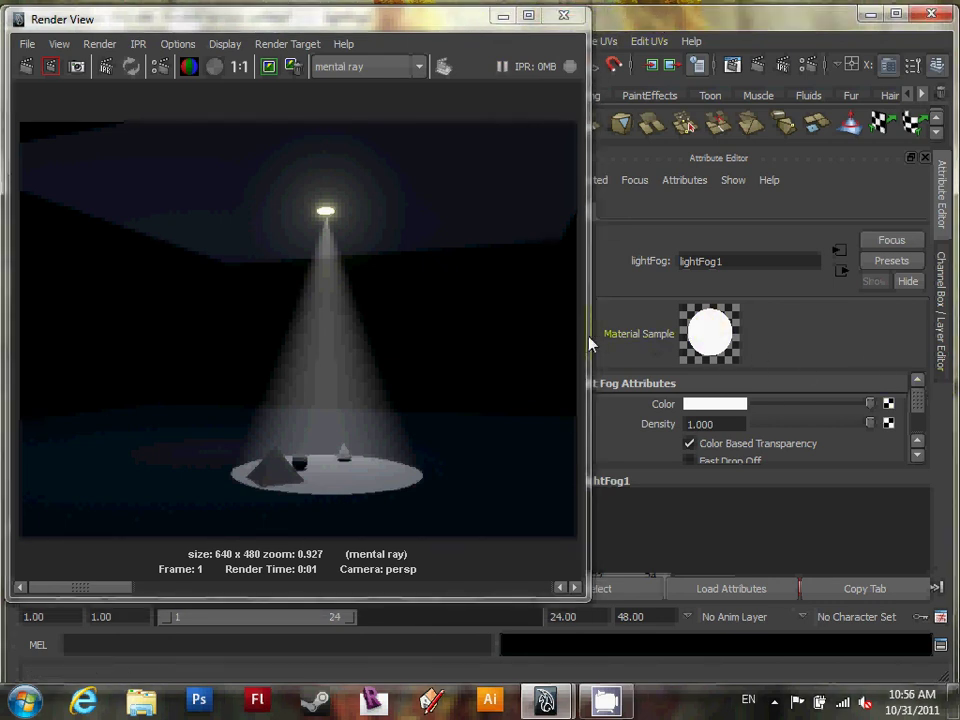
drag(588, 343, 514, 339)
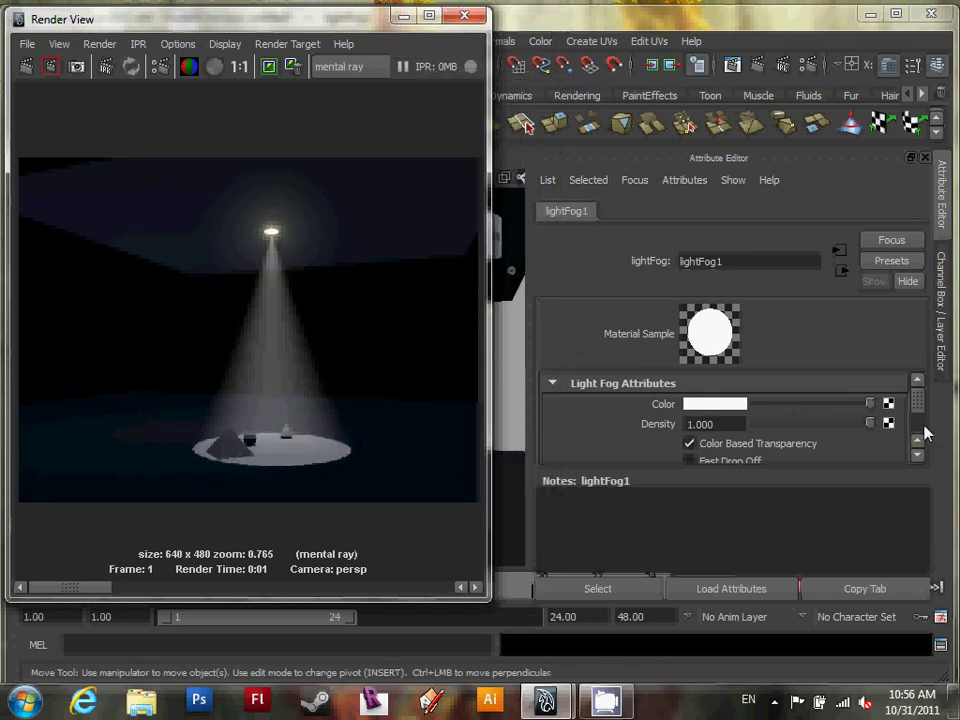
Step: Set the light fog's Density to 0.1 and render the scene again
click(730, 424)
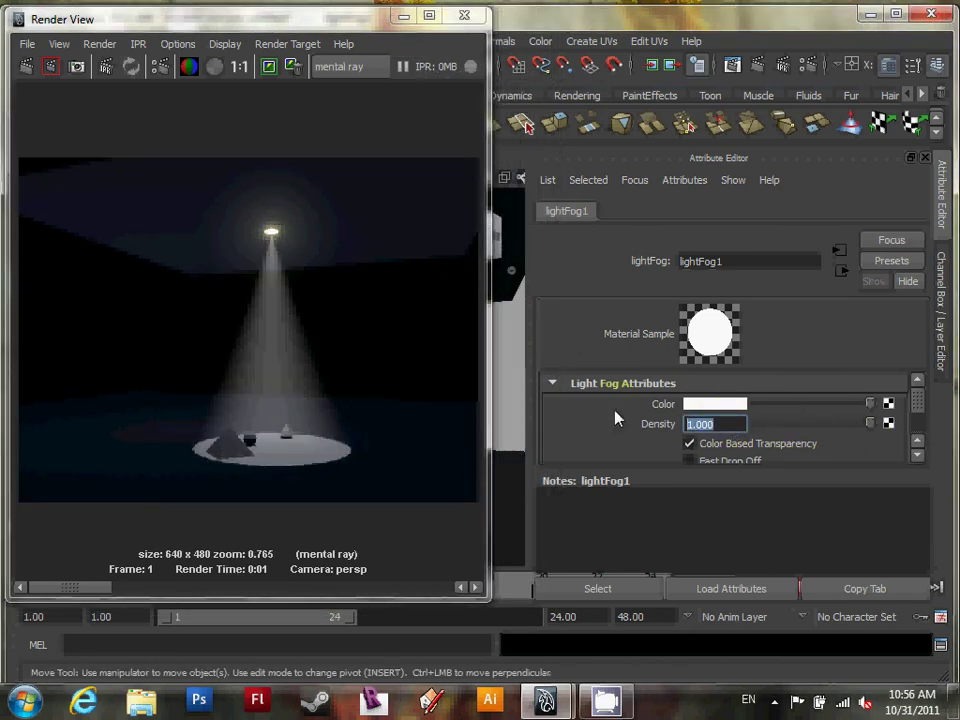
text(.1)
key(Return)
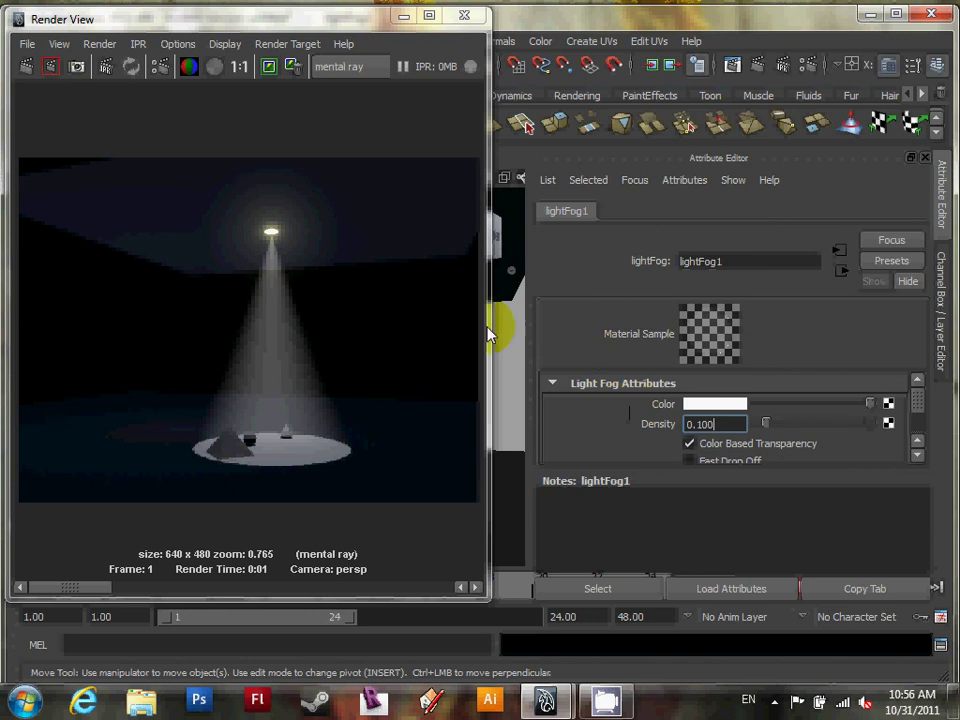
click(27, 70)
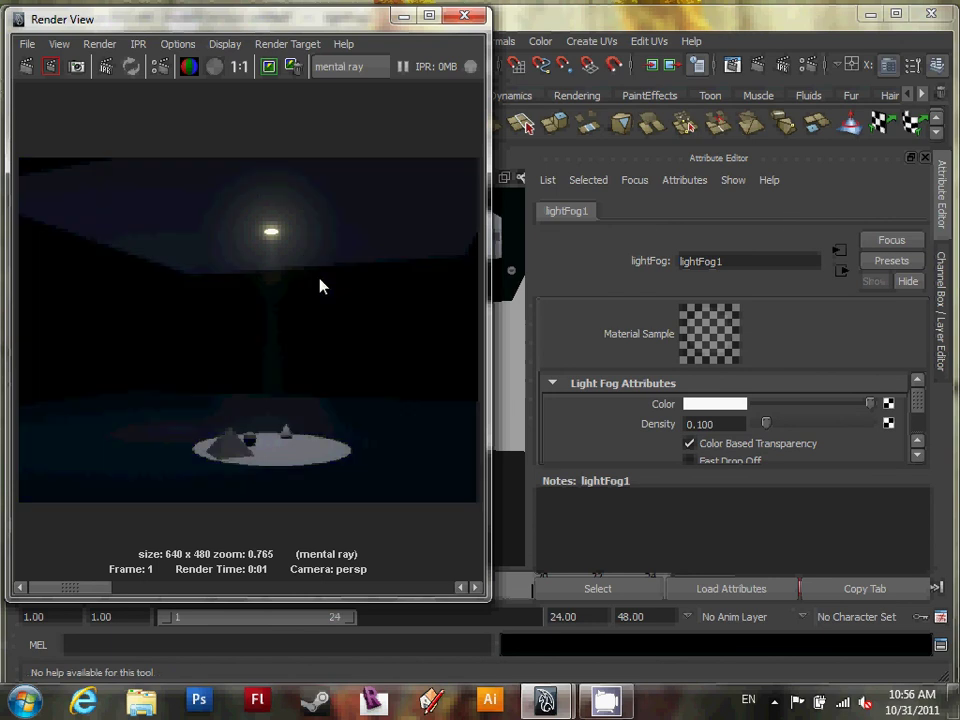
Step: Change the light fog's colour to a warm yellow-orange with a hue of 40 and re-render the scene
click(920, 456)
click(917, 405)
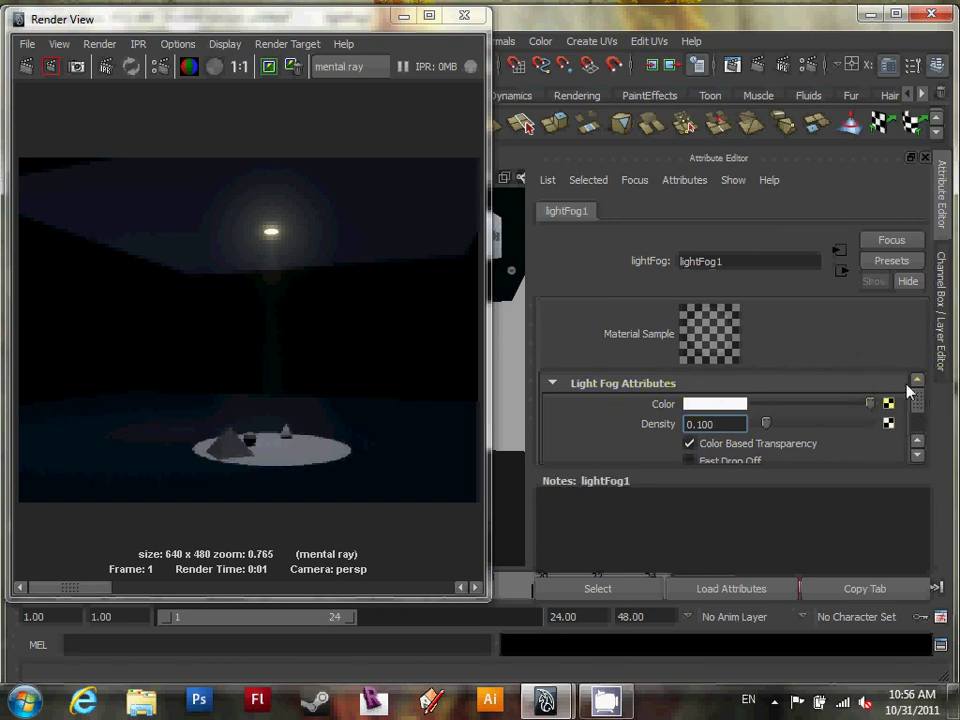
click(432, 40)
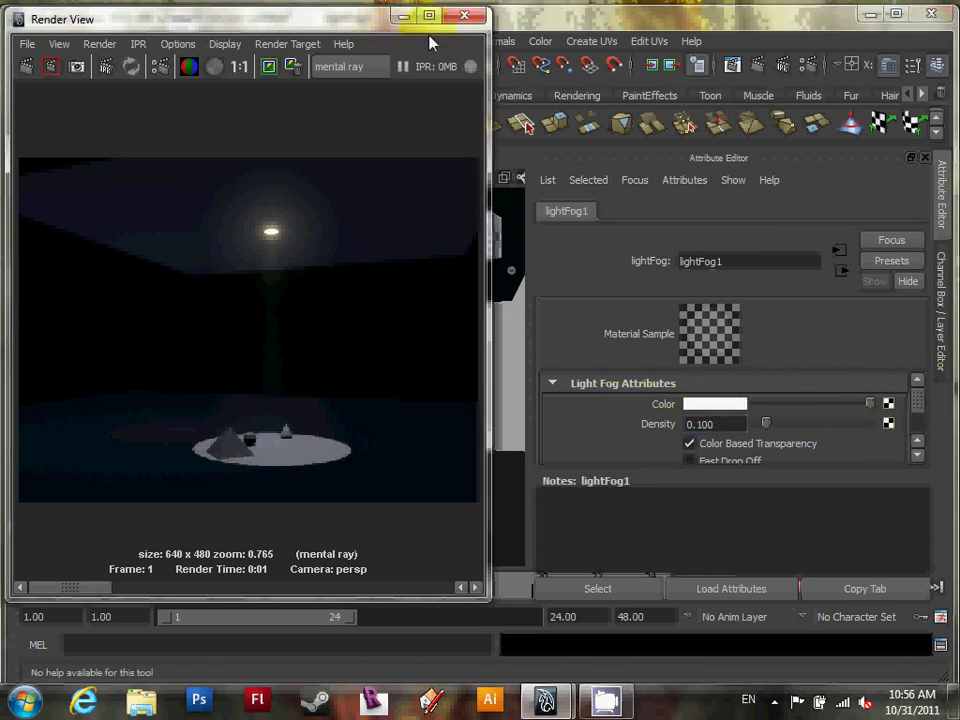
click(688, 404)
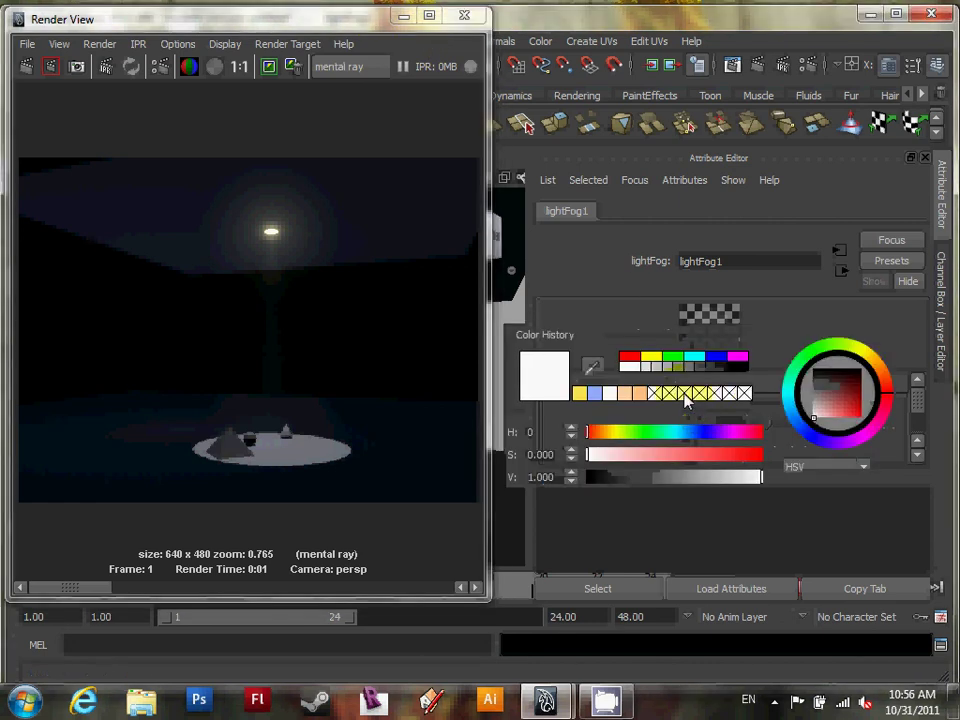
drag(868, 369, 874, 375)
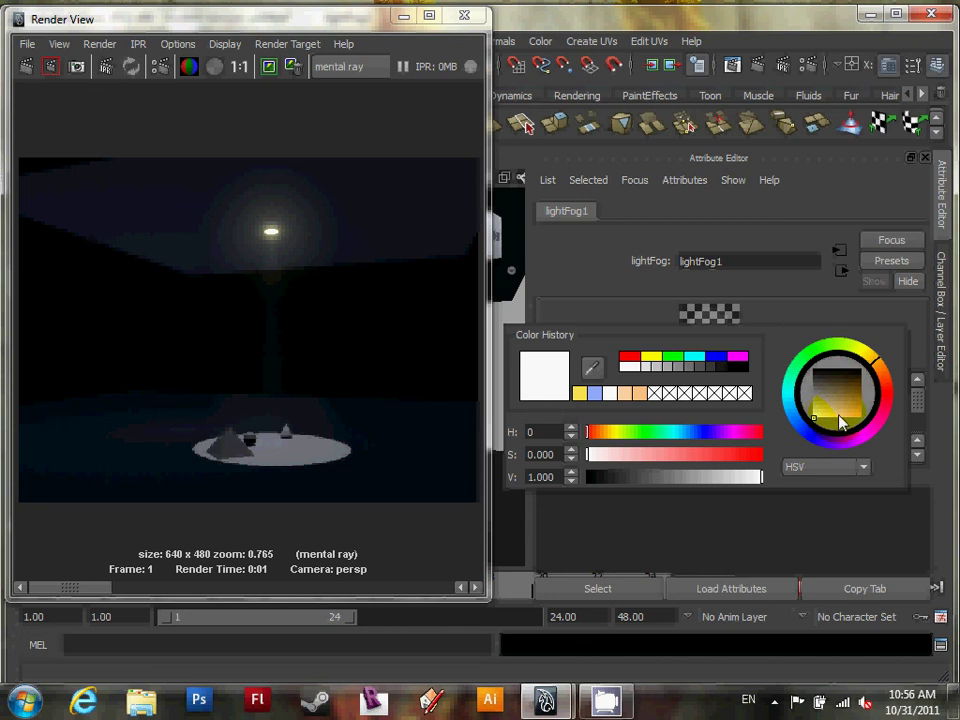
mouse_move(840, 424)
mouse_down()
mouse_move(843, 443)
mouse_move(835, 440)
mouse_up()
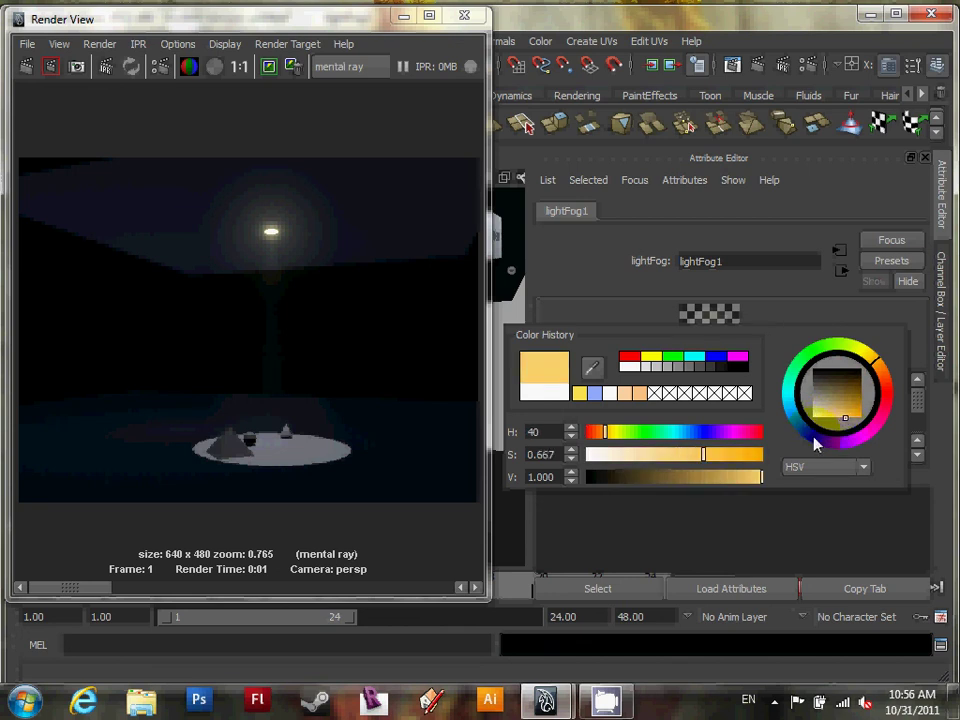
click(26, 66)
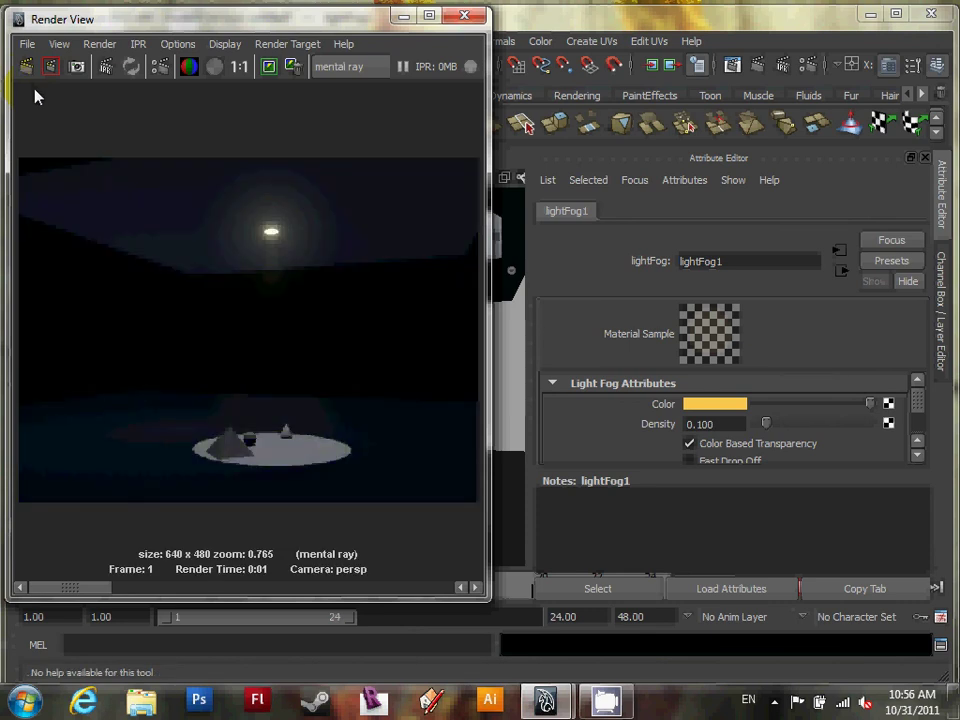
click(399, 20)
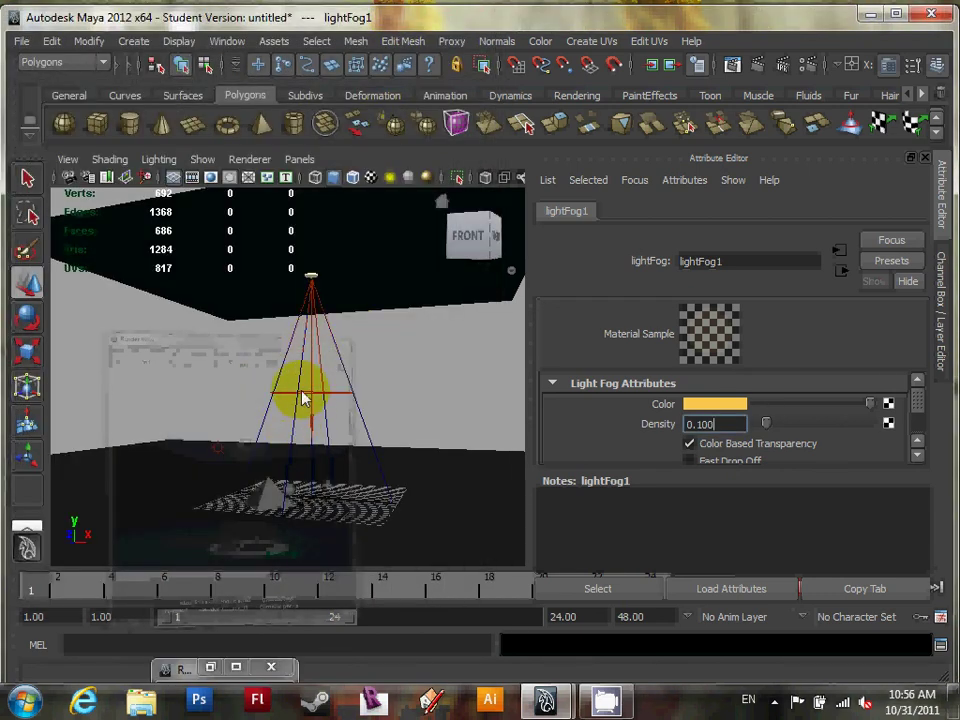
Step: Set the spot light's Penumbra Angle to -10 and render the scene to check the softened light edge
click(285, 398)
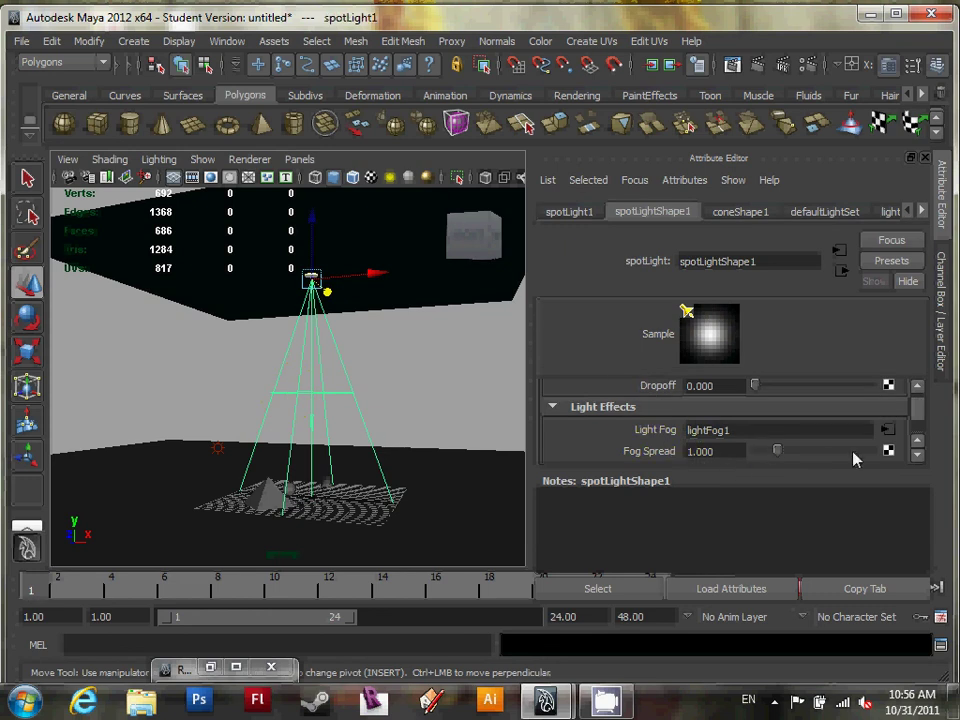
scroll(918, 420, up, 4)
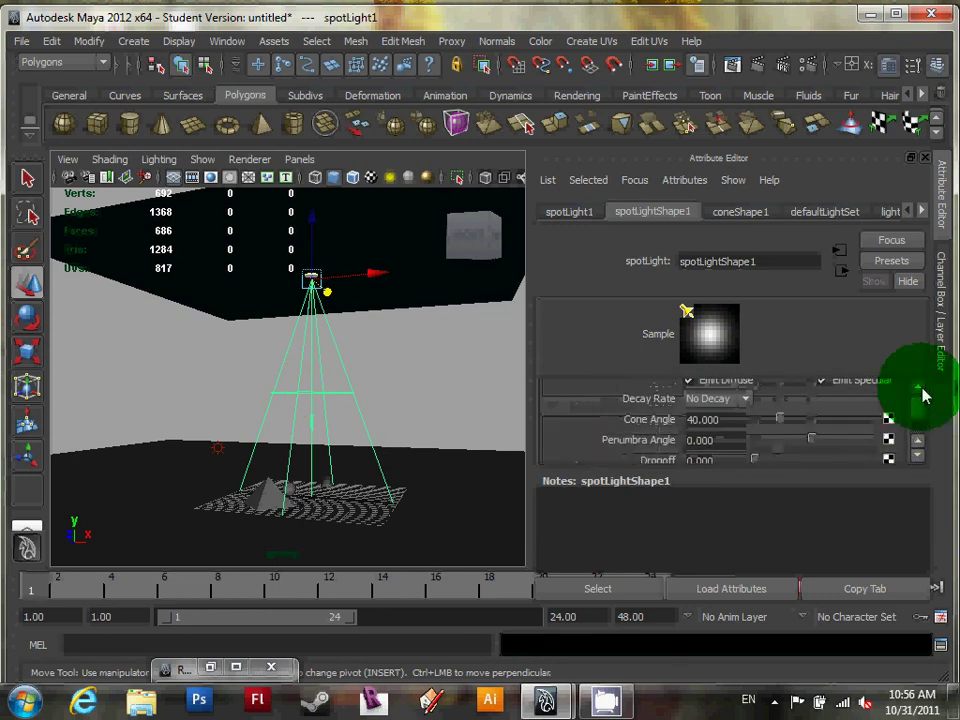
click(921, 392)
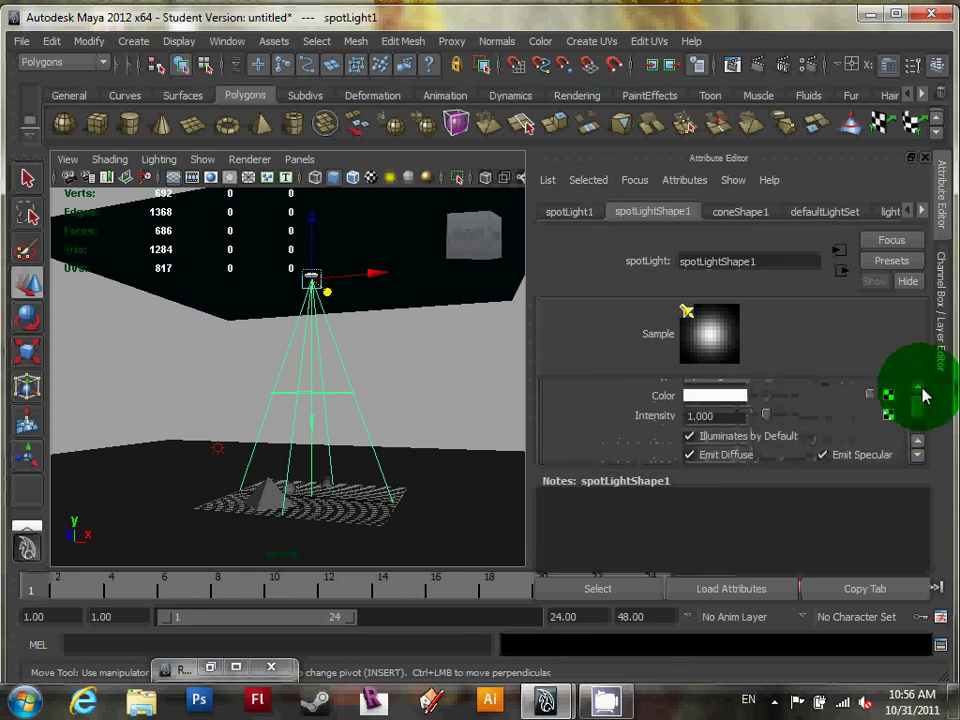
click(916, 456)
click(917, 456)
click(917, 456)
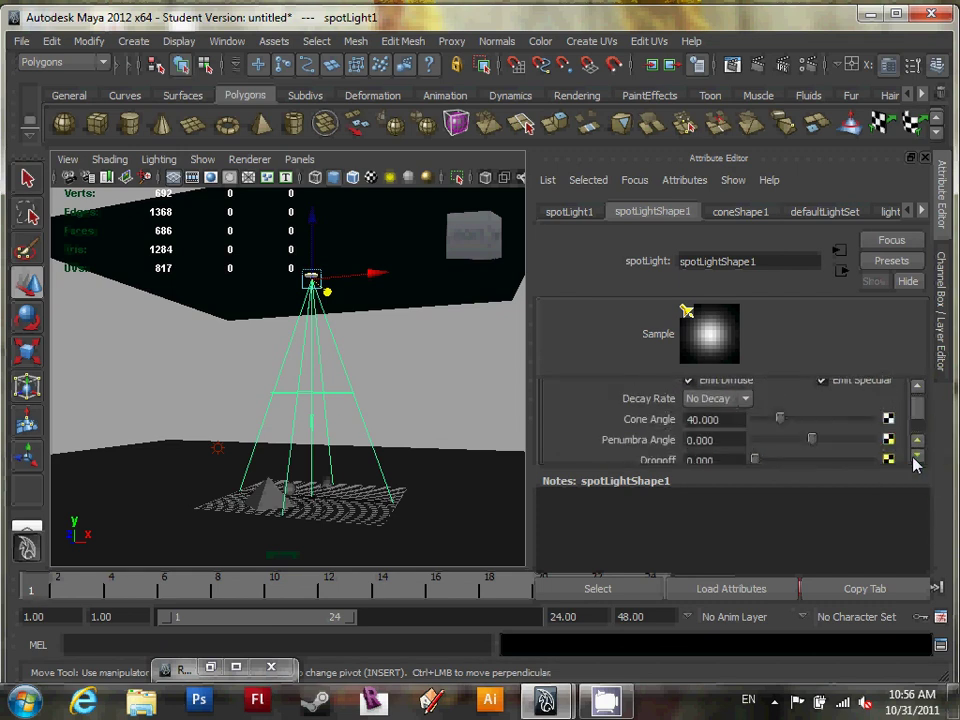
mouse_move(739, 444)
ctrl+mouse_down()
mouse_move(810, 443)
mouse_move(740, 450)
ctrl+mouse_up()
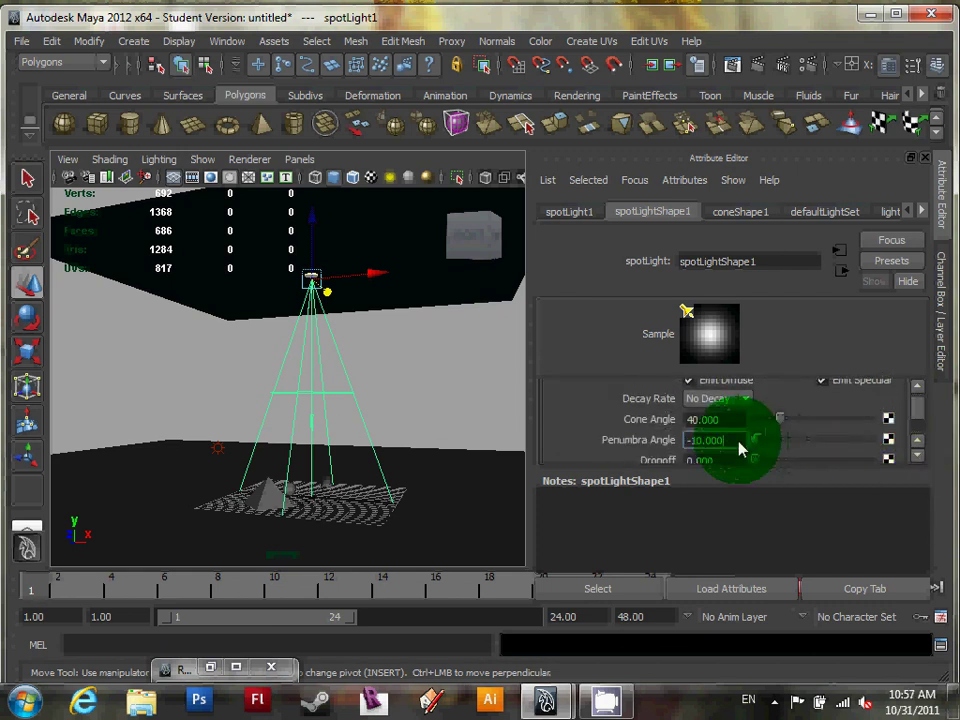
click(732, 66)
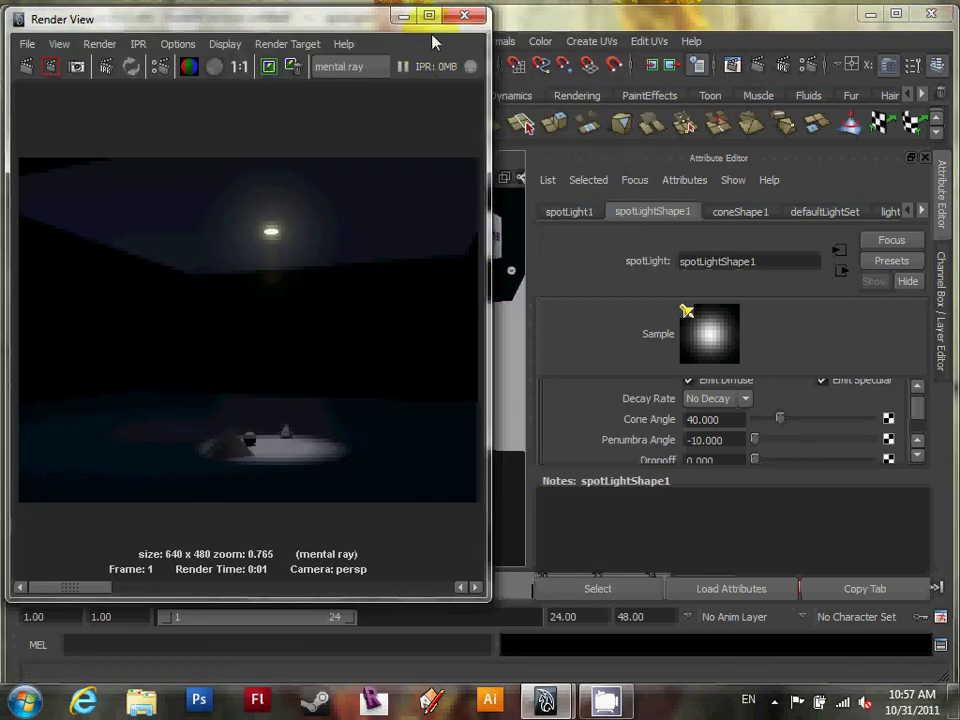
click(403, 17)
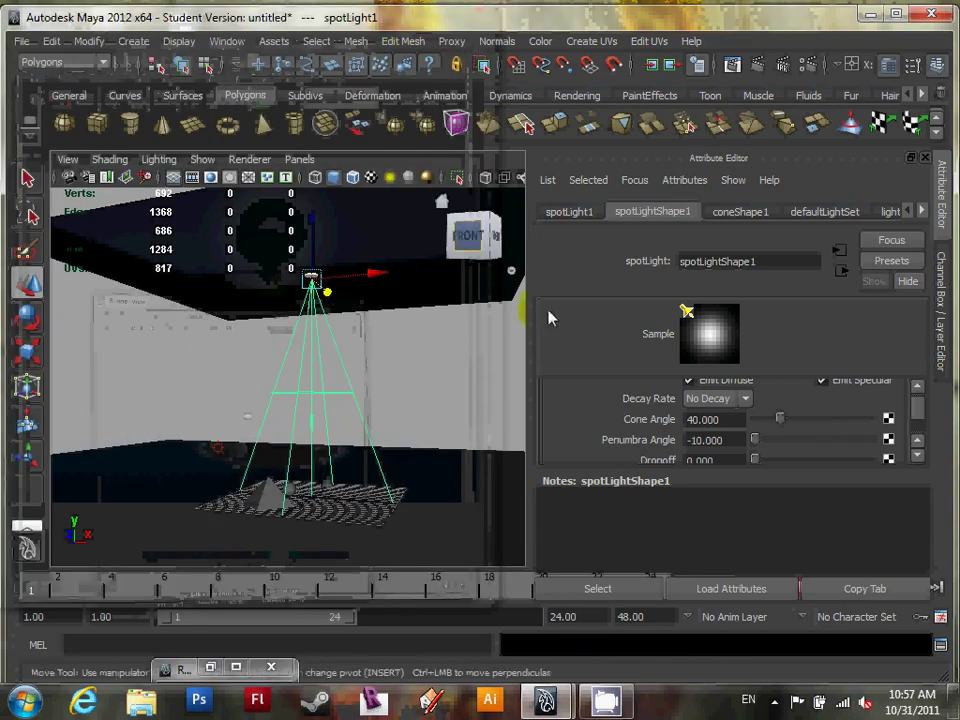
Step: Set the spot light's Decay Rate to Linear, render the scene and inspect the lamp area in the render
click(919, 390)
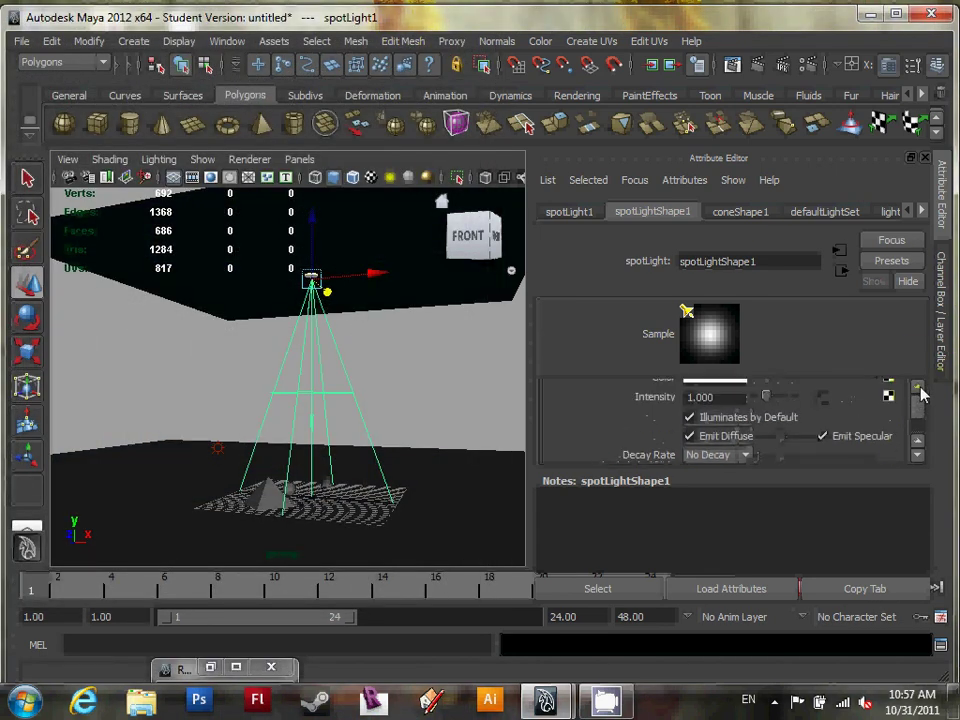
click(918, 456)
click(918, 456)
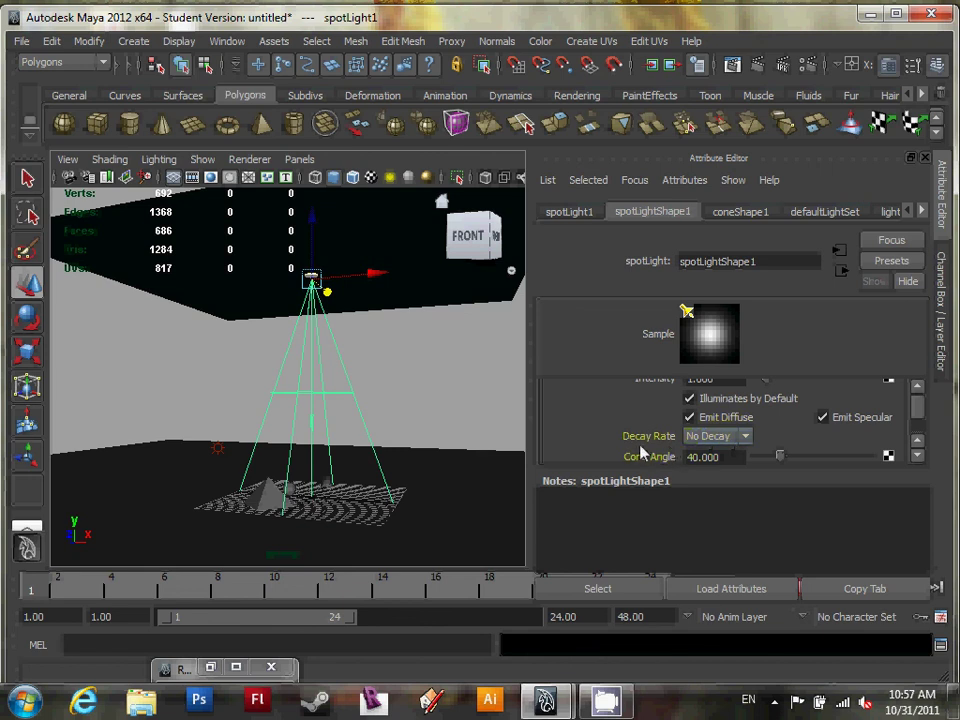
click(744, 438)
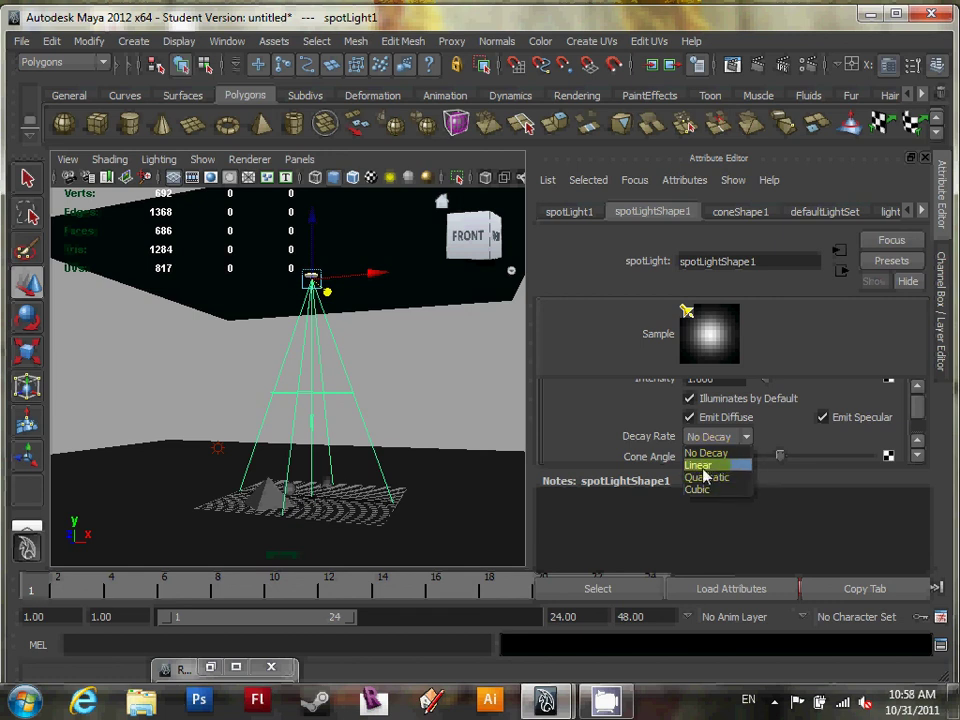
click(708, 467)
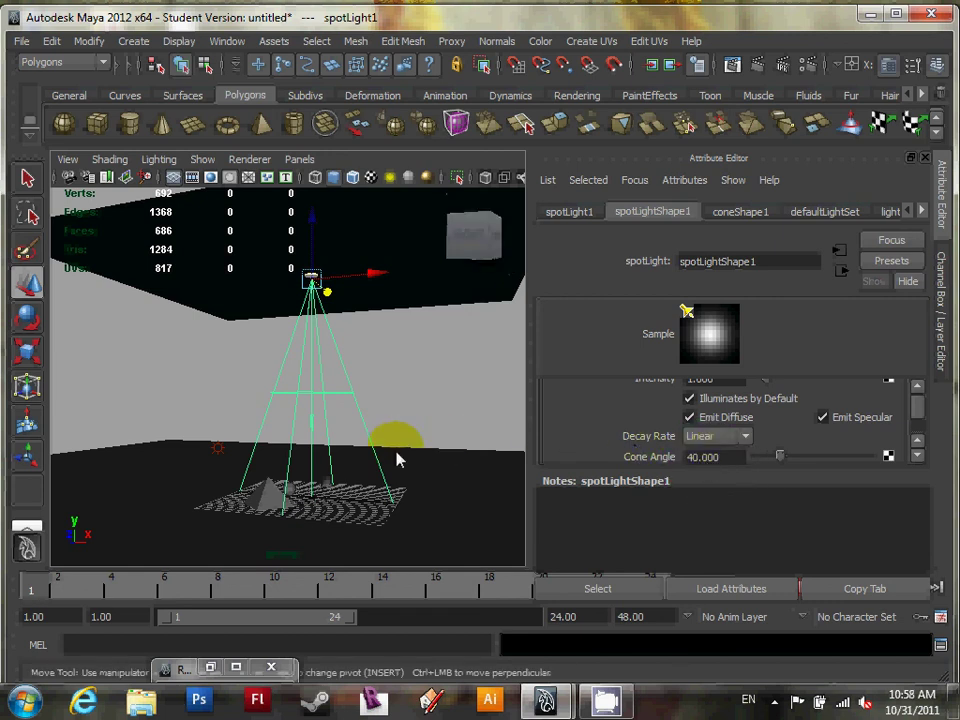
click(762, 66)
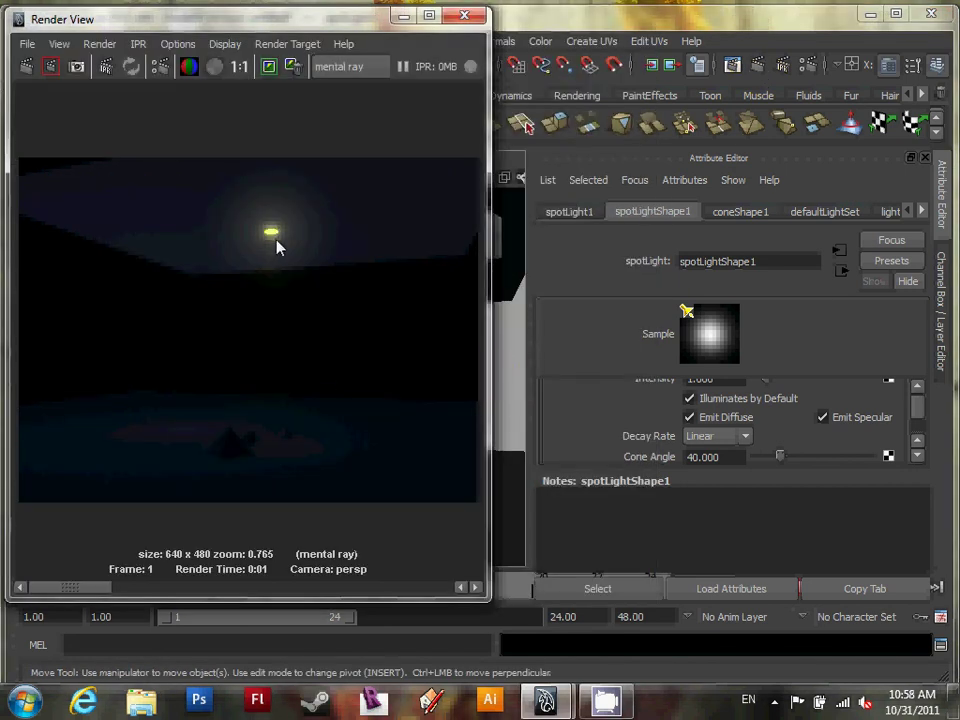
scroll(281, 281, up, 3)
scroll(281, 244, down, 2)
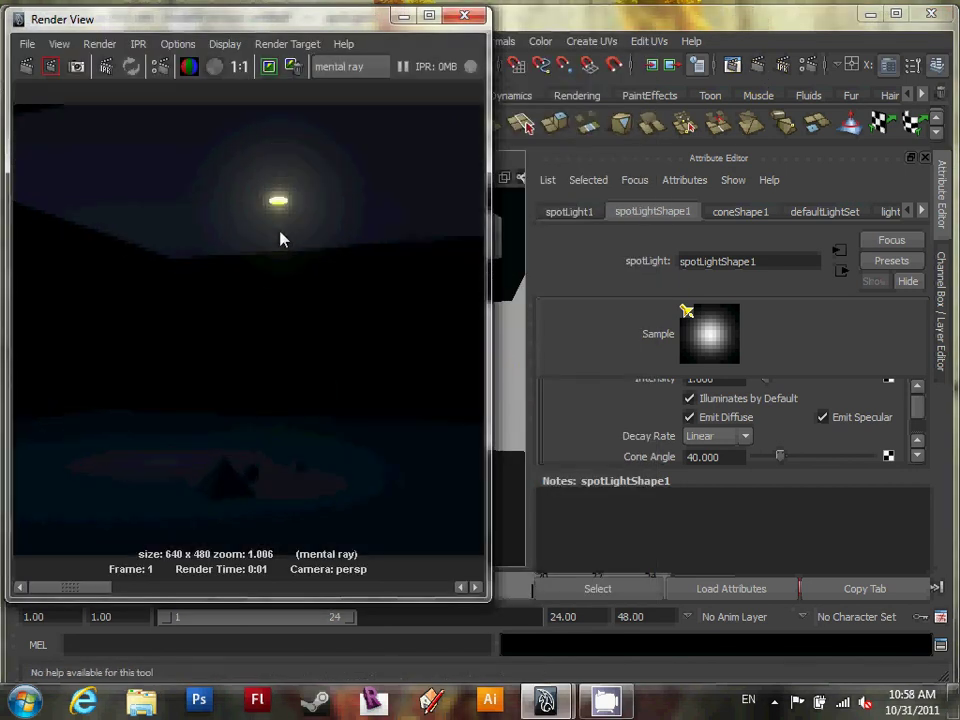
Step: Raise the small sphere from the floor into the spot light's cone just below the ceiling lamp and render the scene
click(403, 16)
click(352, 416)
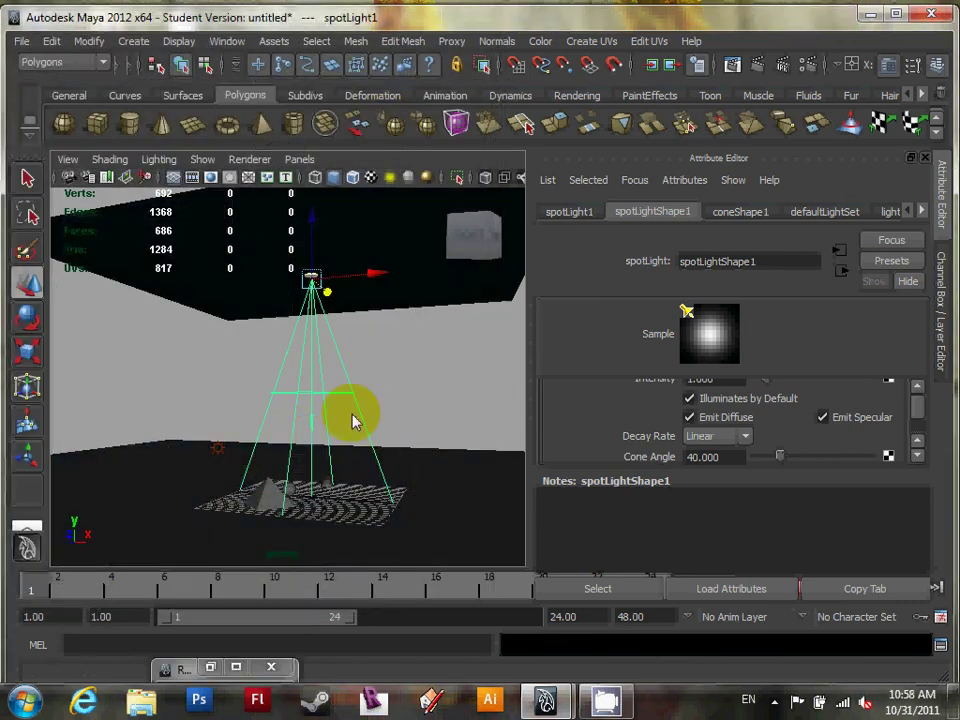
click(292, 500)
click(288, 491)
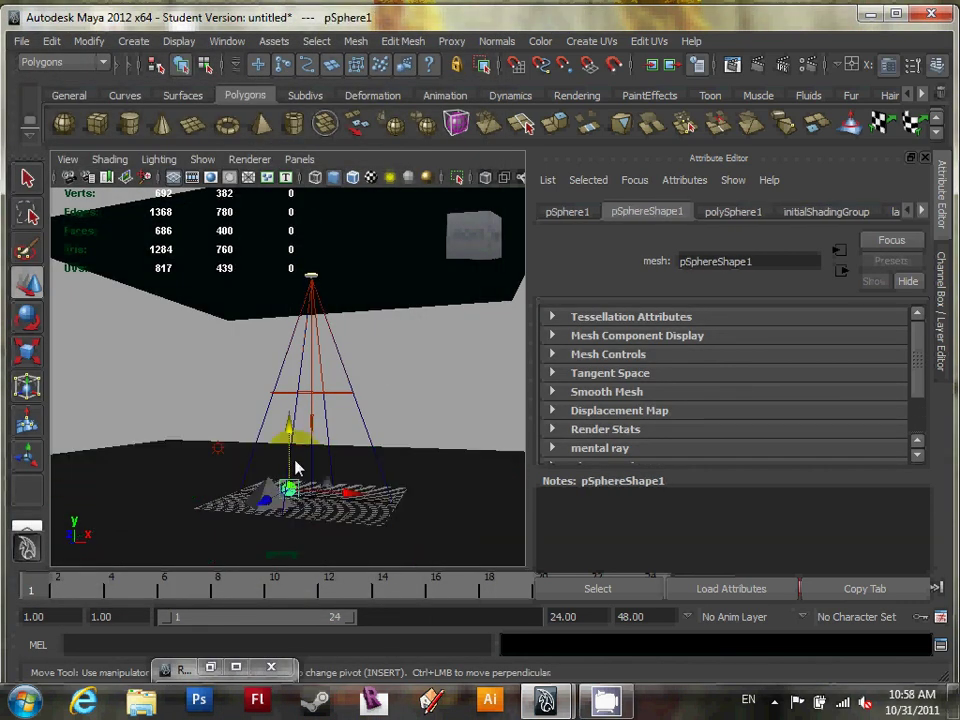
click(294, 428)
drag(296, 432, 322, 278)
click(357, 334)
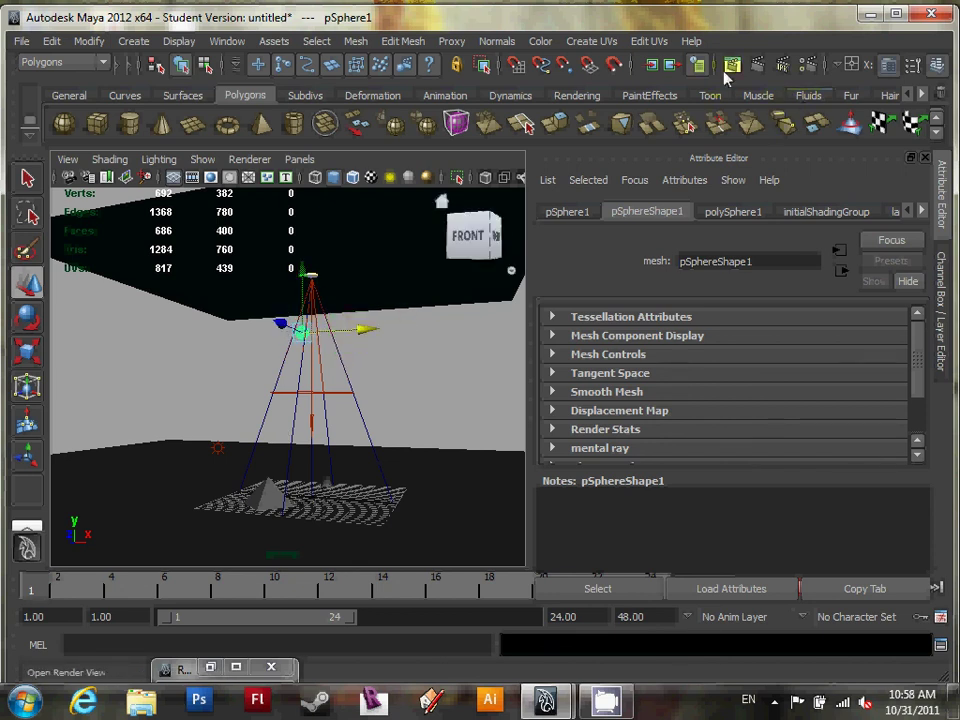
click(757, 66)
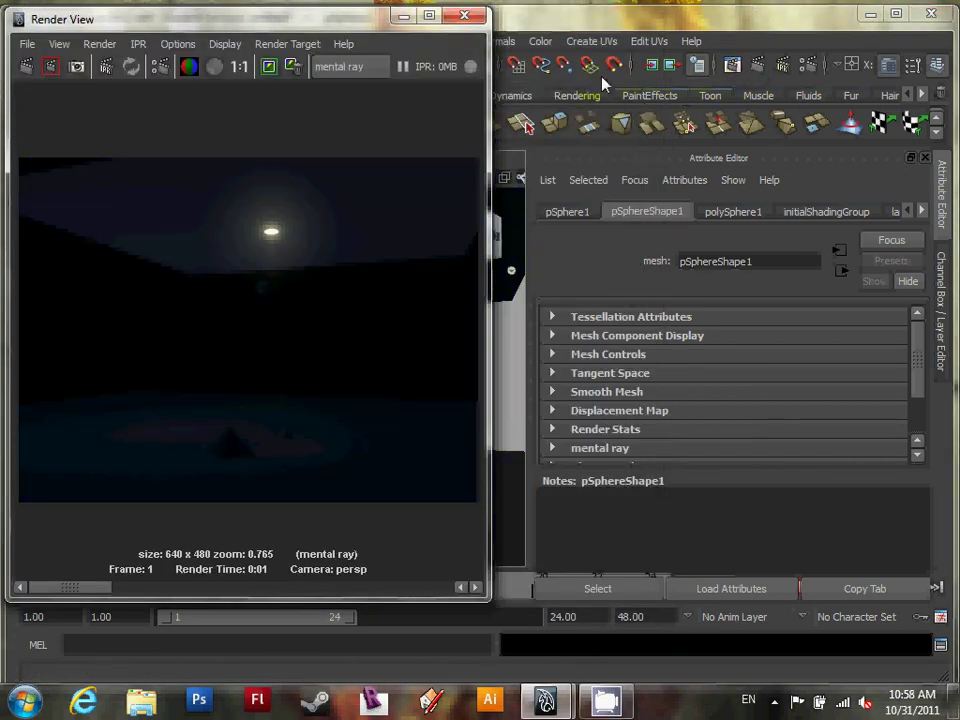
click(404, 16)
Step: Render a closer view of the raised sphere inside the spot light's cone to check its lighting
alt+drag(381, 242, 375, 347)
alt+middle_drag(375, 347, 354, 375)
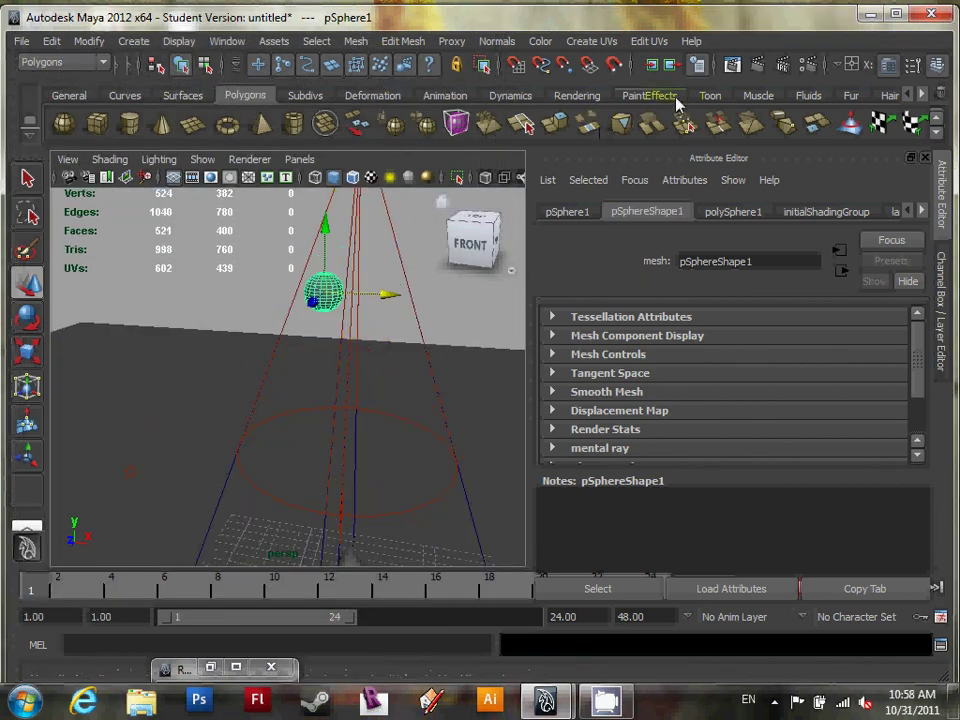
click(756, 66)
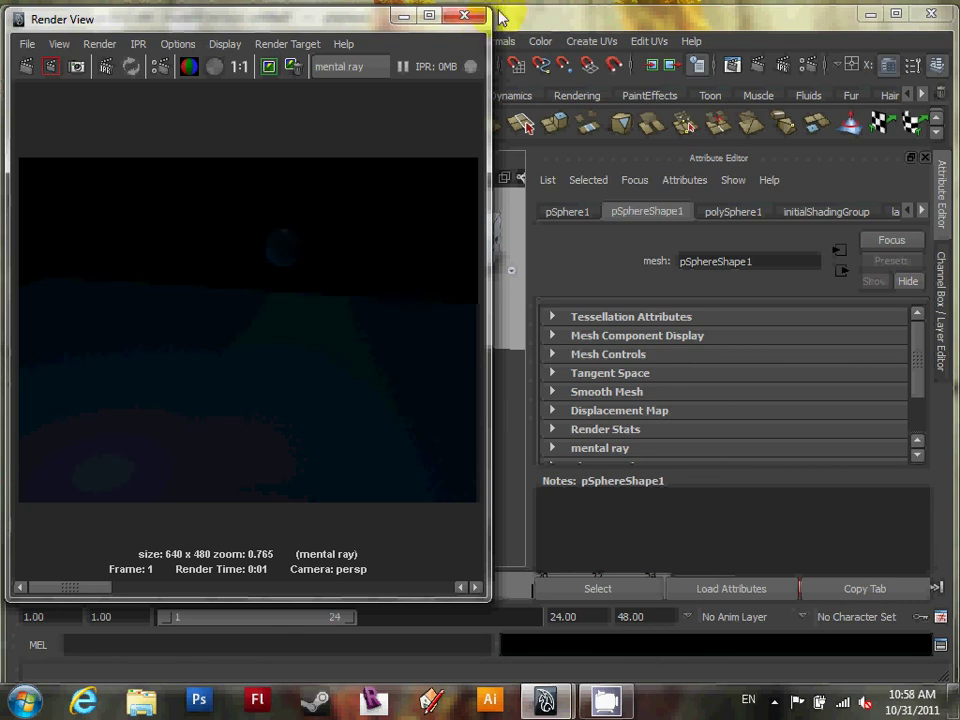
click(404, 16)
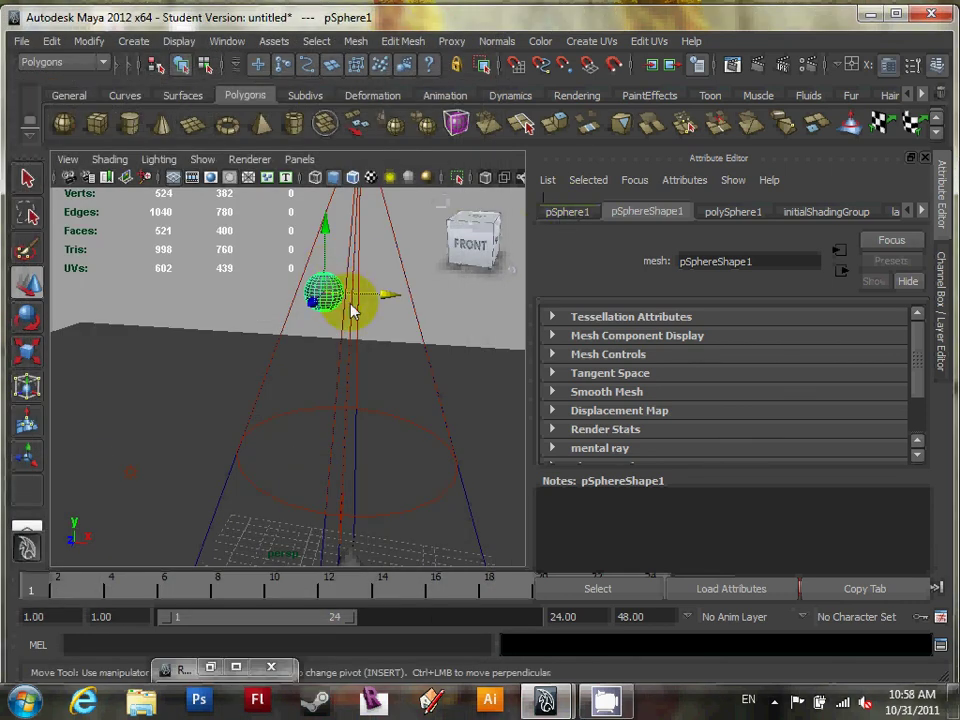
Step: Set the spot light's Intensity to 10 and render the close view of the sphere again
click(354, 381)
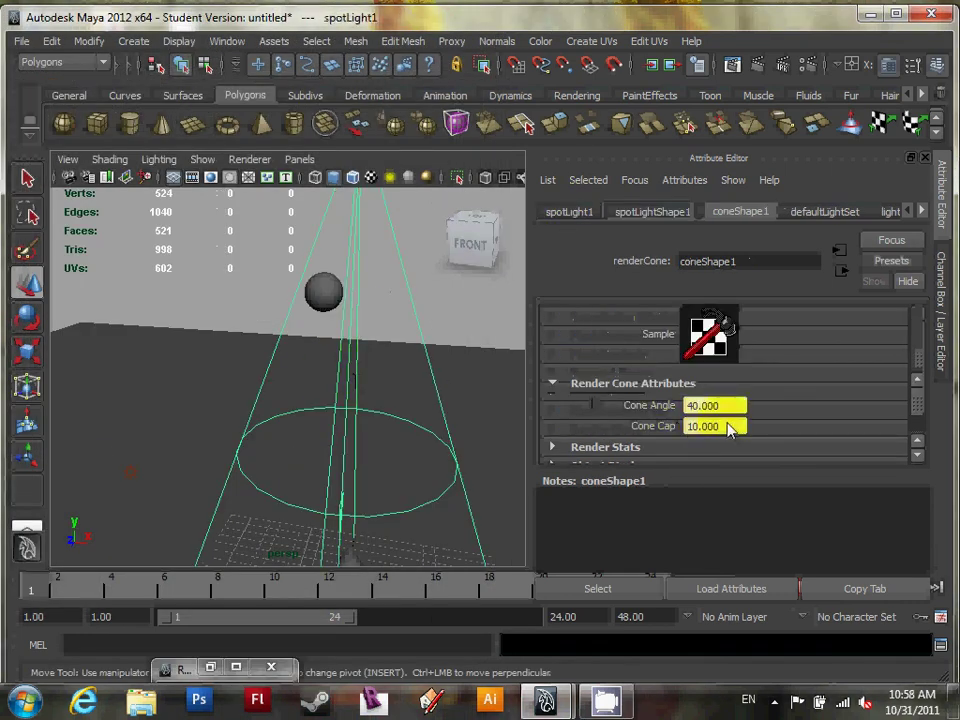
drag(917, 407, 920, 420)
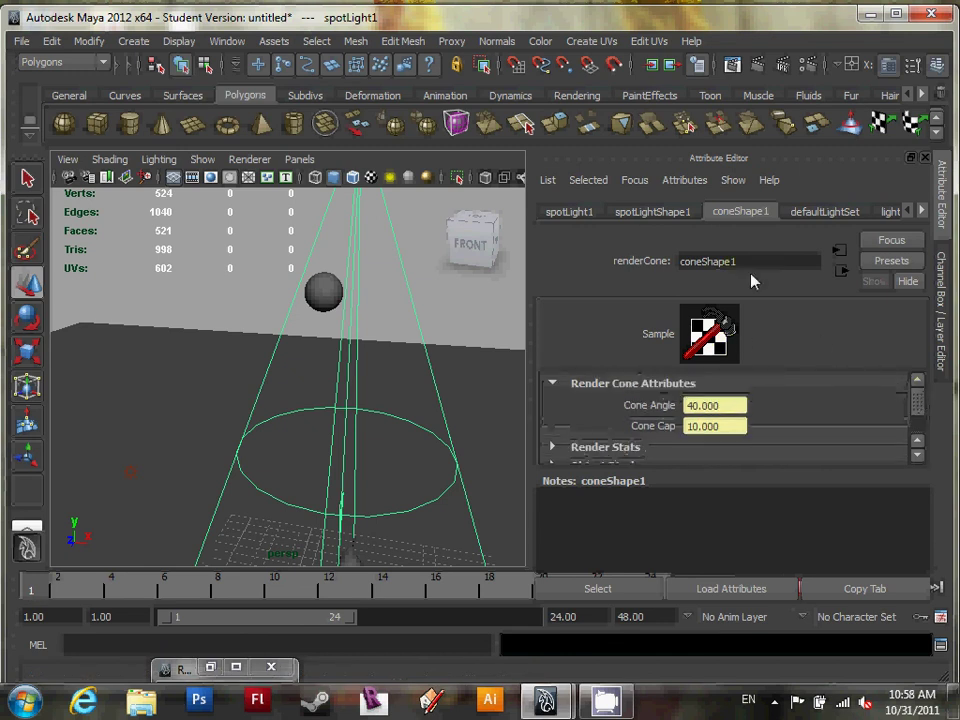
click(630, 215)
scroll(703, 425, up, 2)
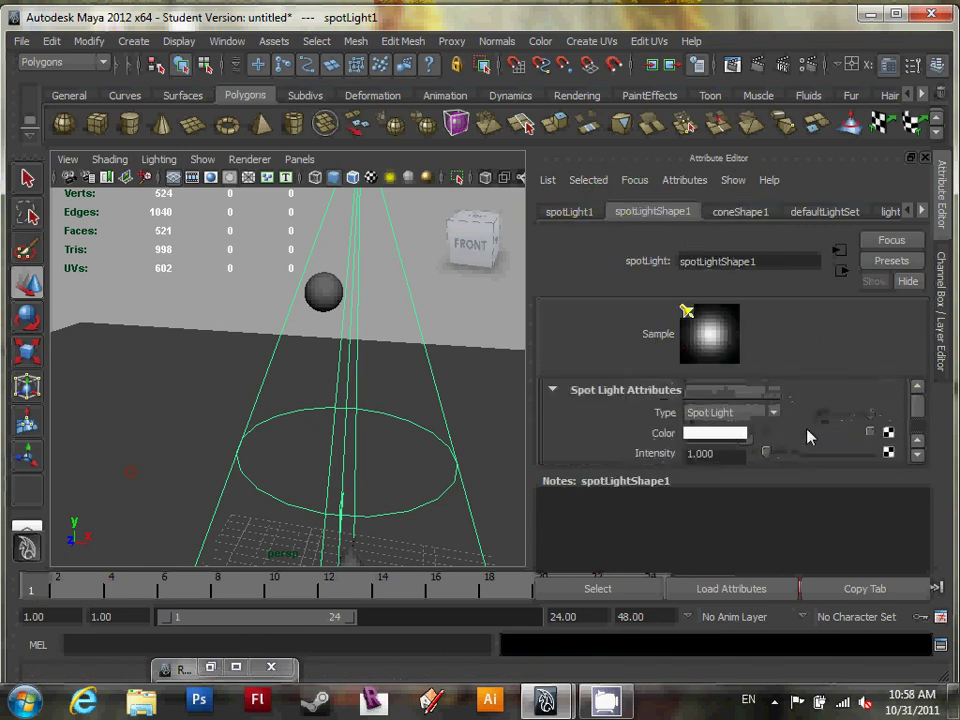
click(720, 455)
text(10)
key(Return)
click(733, 66)
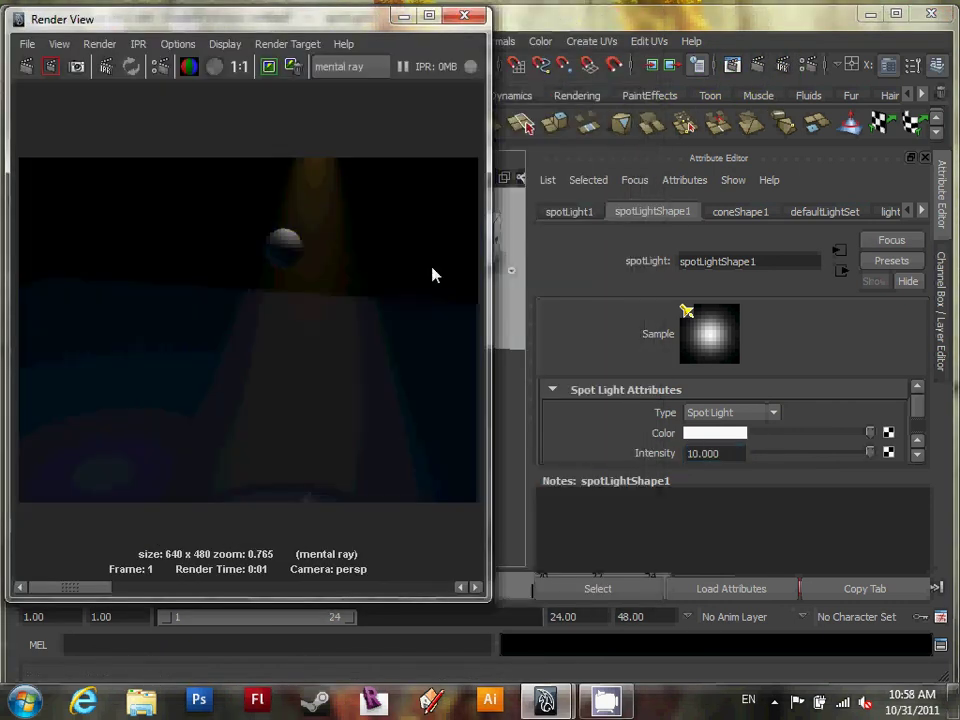
click(402, 16)
Step: Render a wider view showing the ceiling, light cone and floor to check how the light falls off
scroll(362, 298, down, 5)
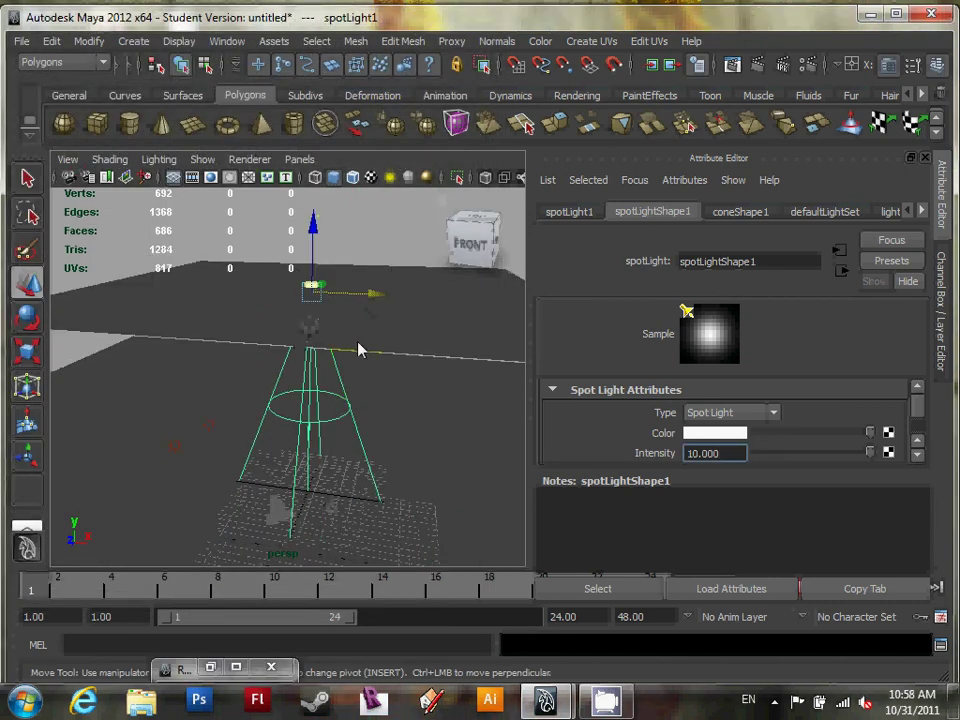
alt+drag(317, 396, 328, 373)
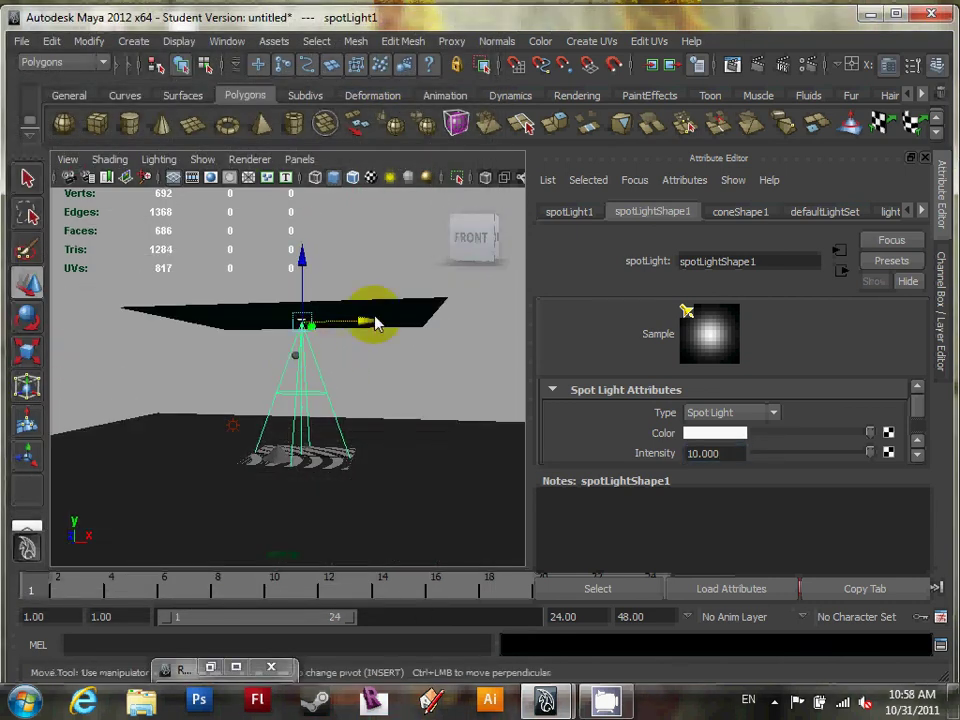
click(732, 64)
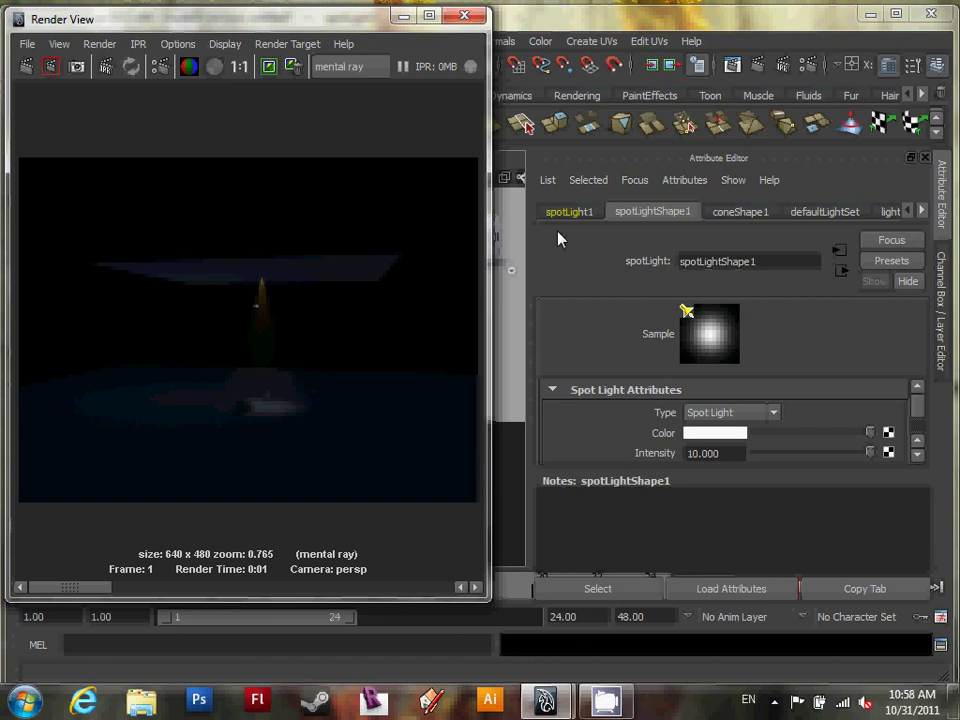
click(403, 15)
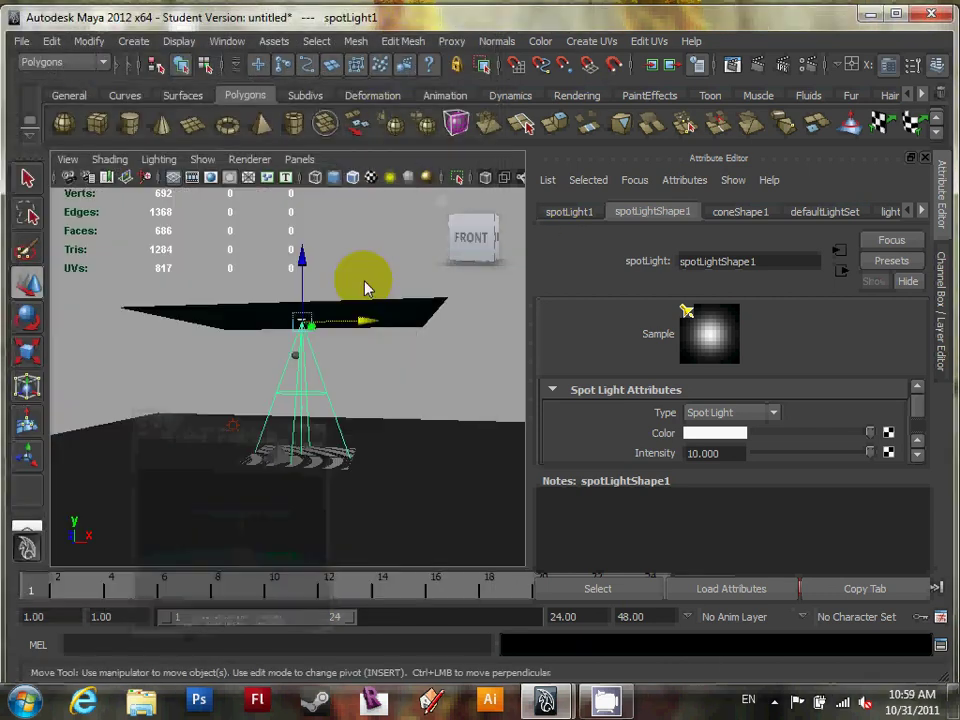
scroll(363, 345, up, 3)
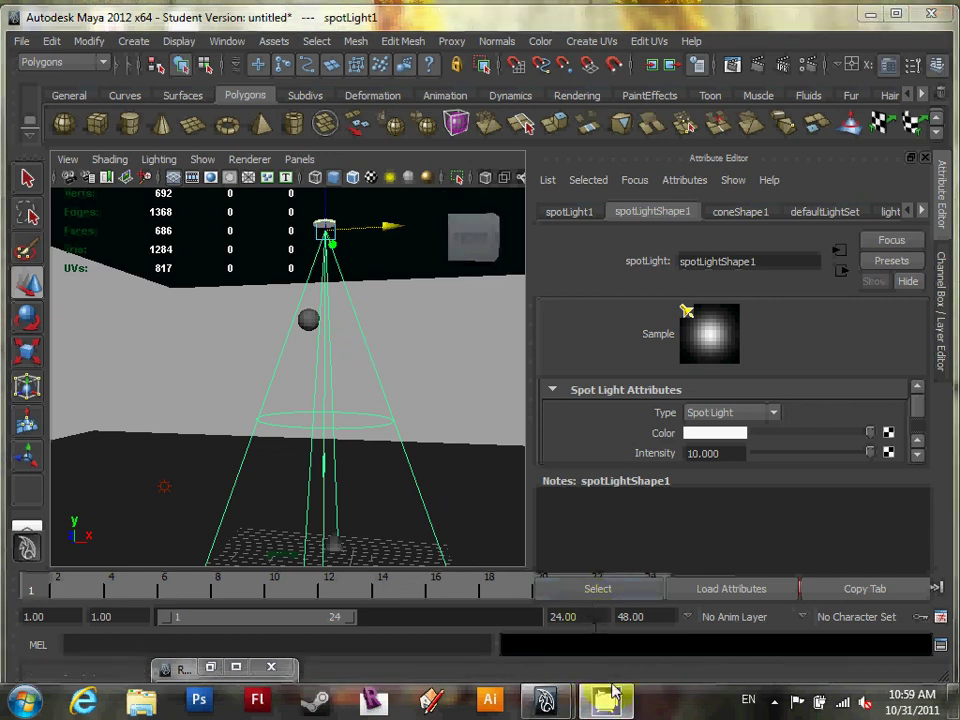
click(774, 700)
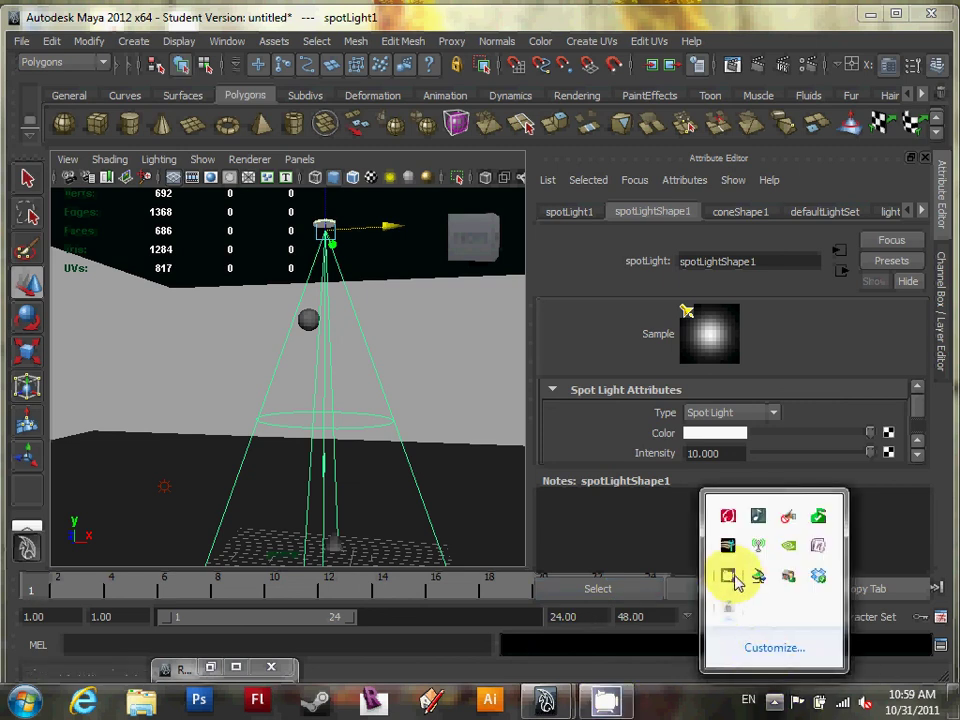